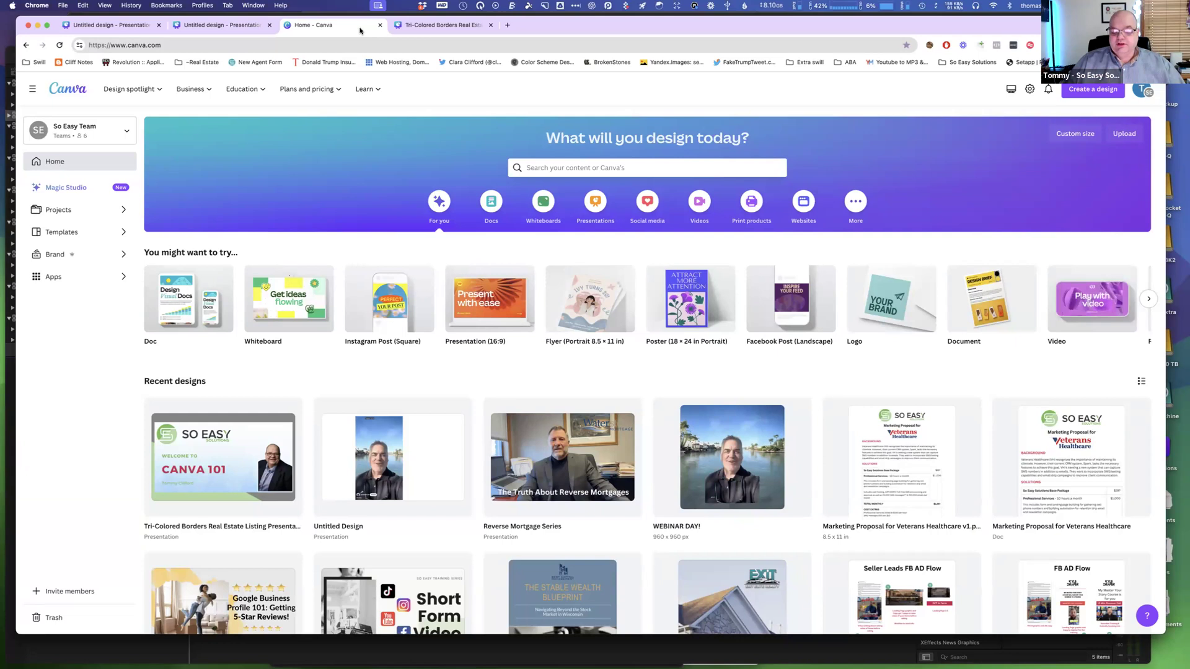
# Create a blank Facebook Post (Landscape) design and search the templates for "for sale".
pyautogui.click(790, 299)
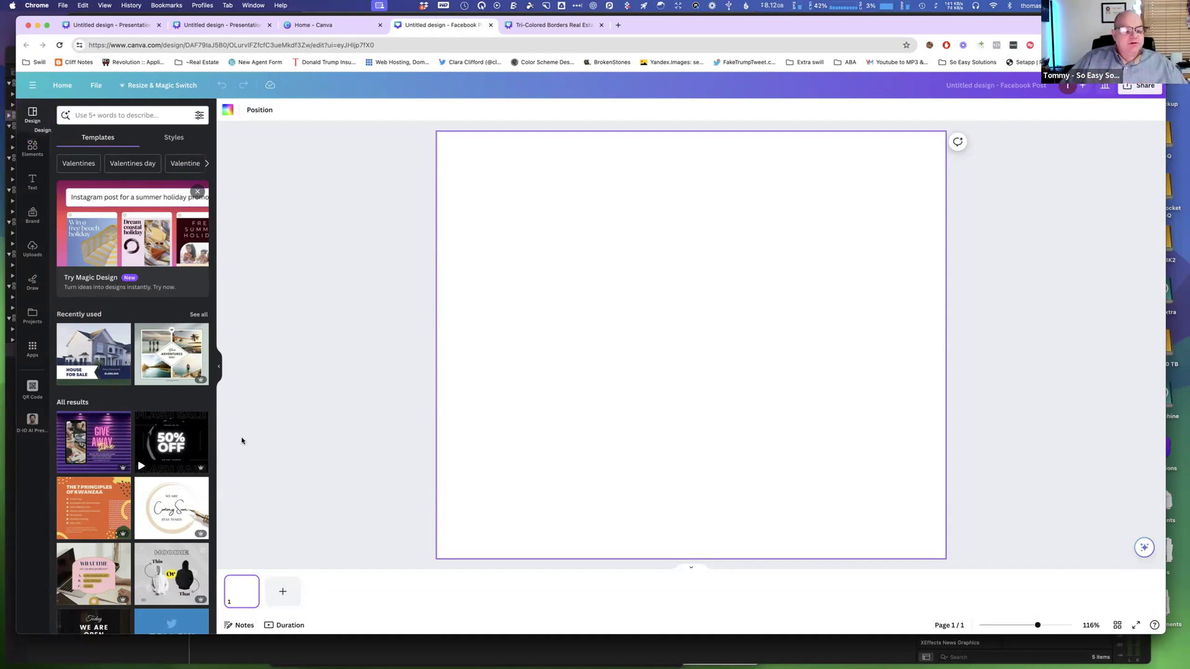
pyautogui.moveTo(201, 384)
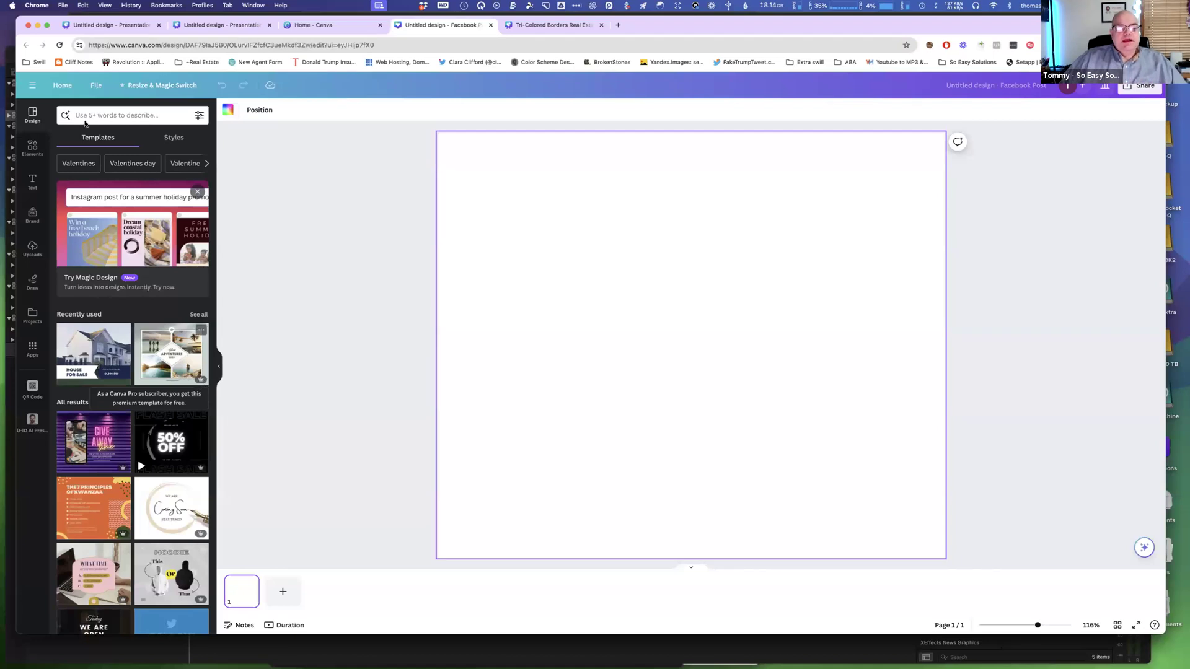
pyautogui.click(105, 115)
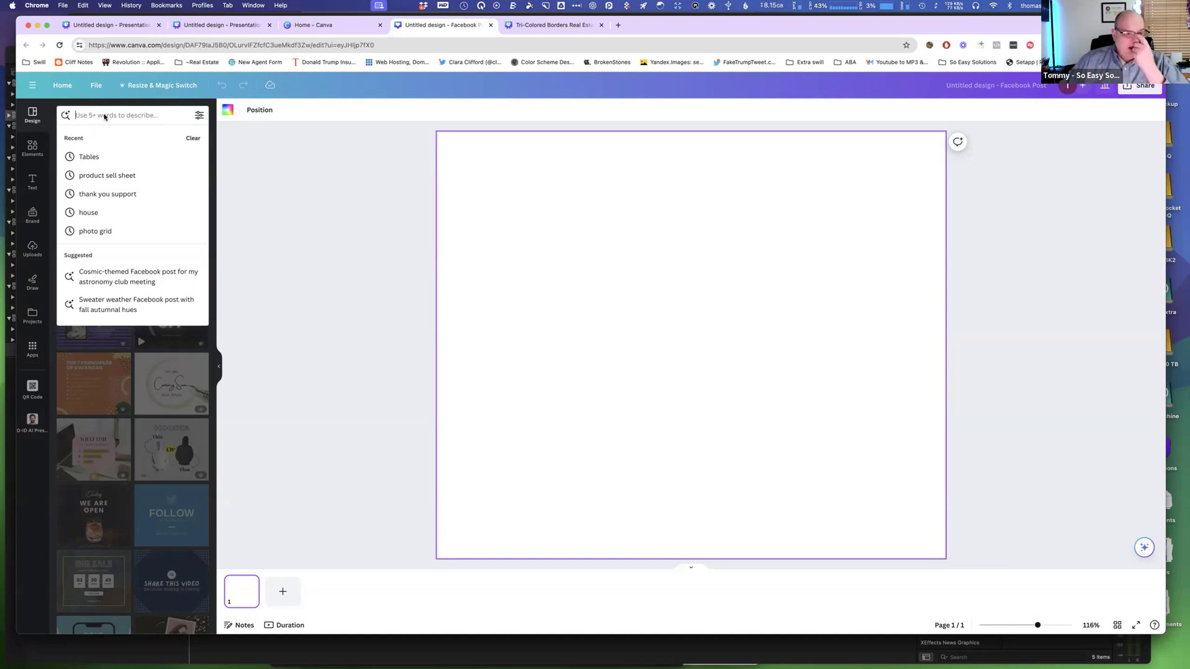
pyautogui.write('for')
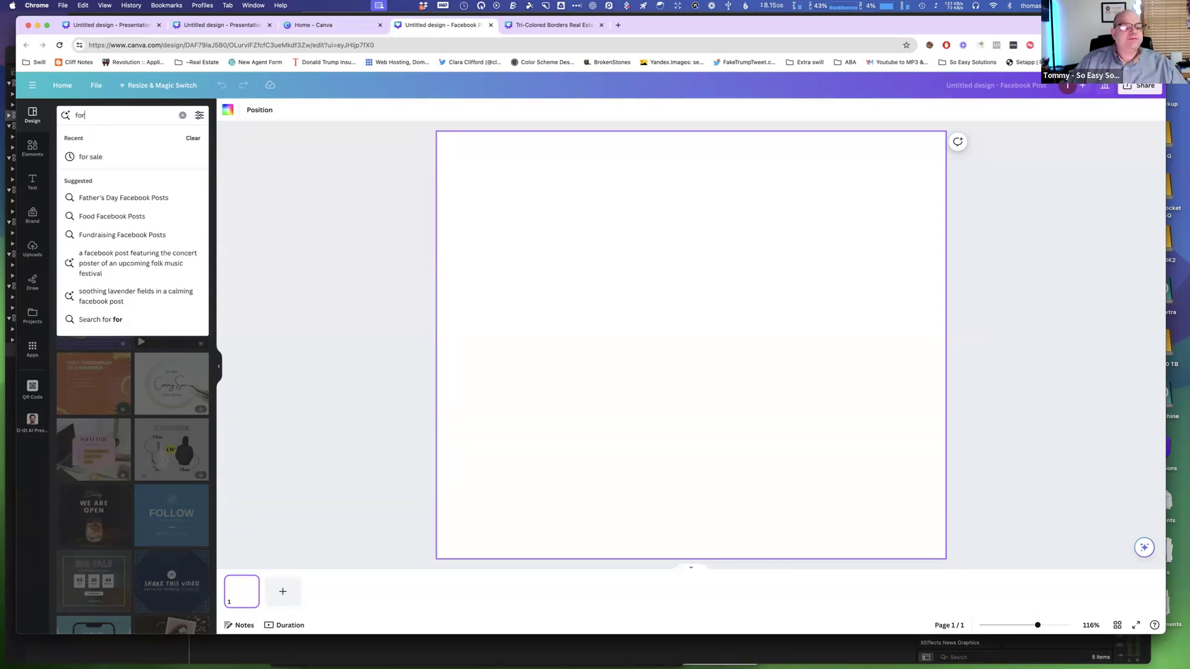
pyautogui.write(' sale')
pyautogui.press('Return')
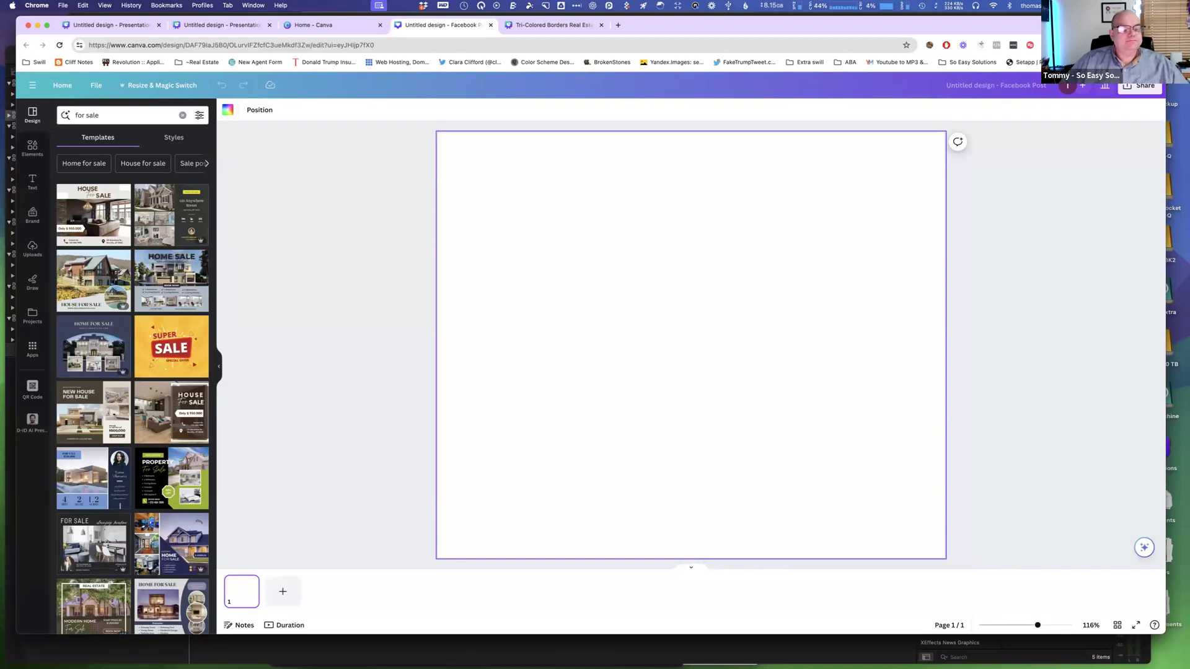
# Narrow the template search to the Just listed suggestion.
pyautogui.click(86, 164)
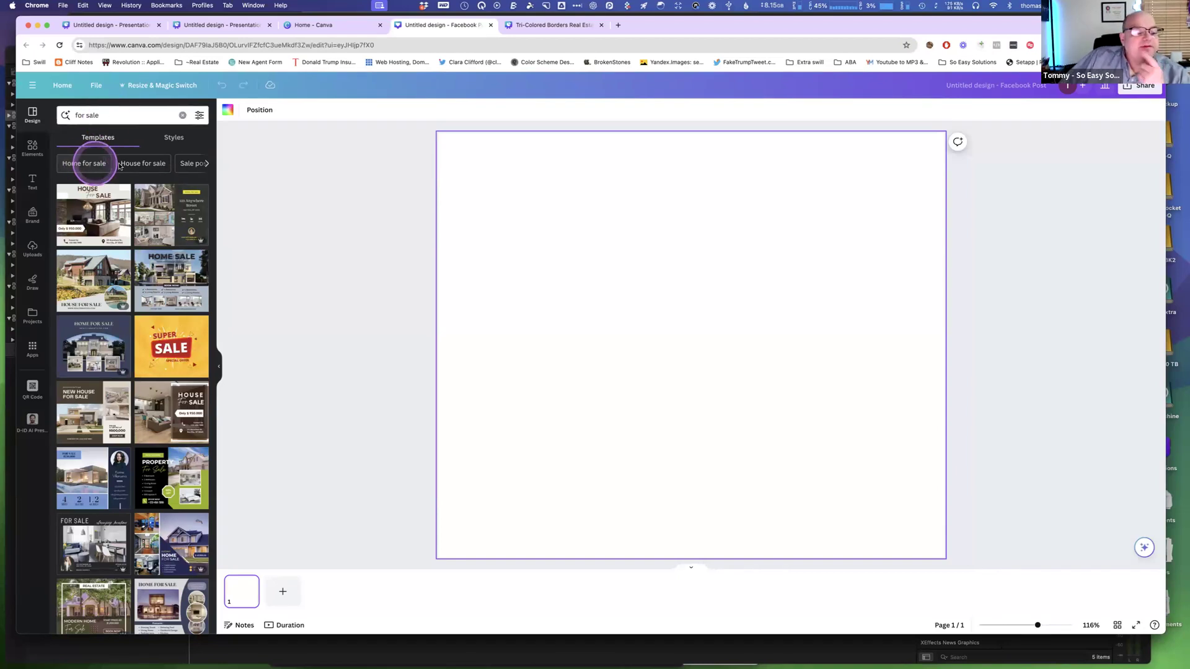
pyautogui.click(208, 164)
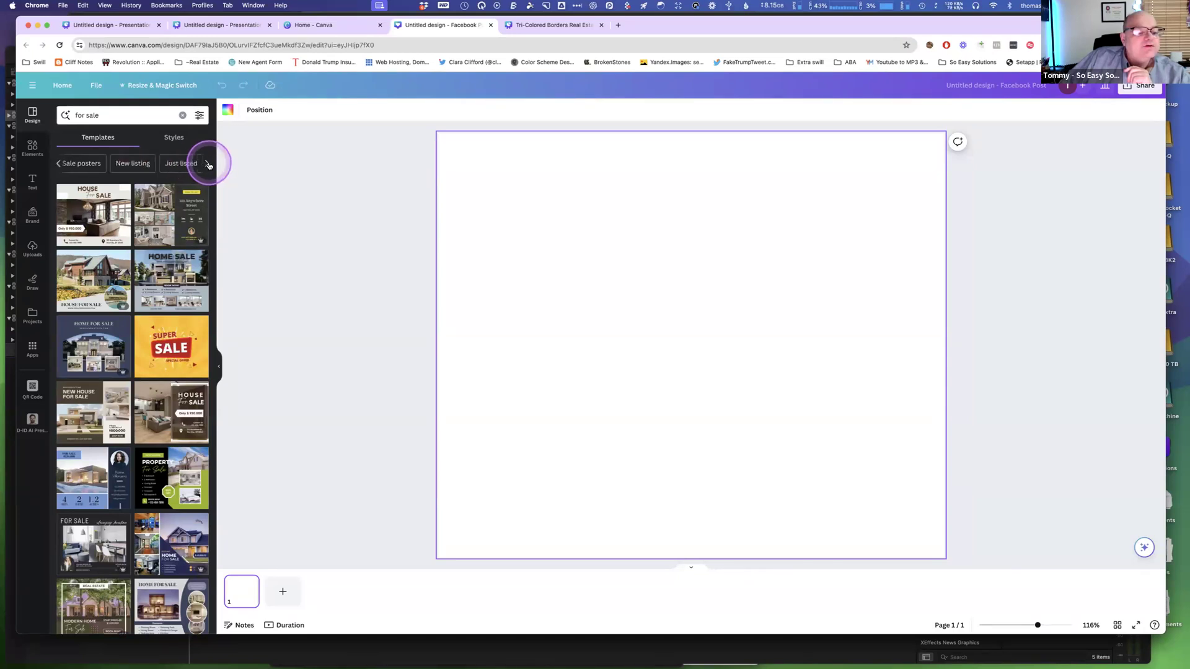
pyautogui.click(173, 164)
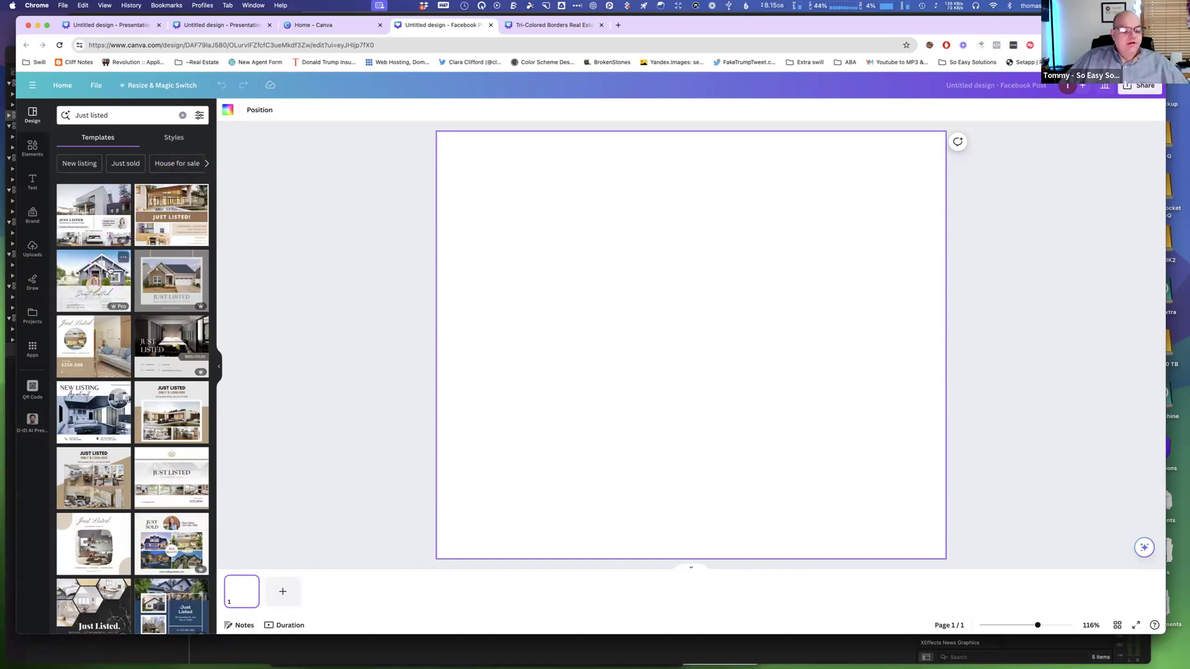
# Apply the Blue Minimalist Luxury Real Estate Listing Facebook Post template to the page.
pyautogui.scroll(-3, 109, 269)
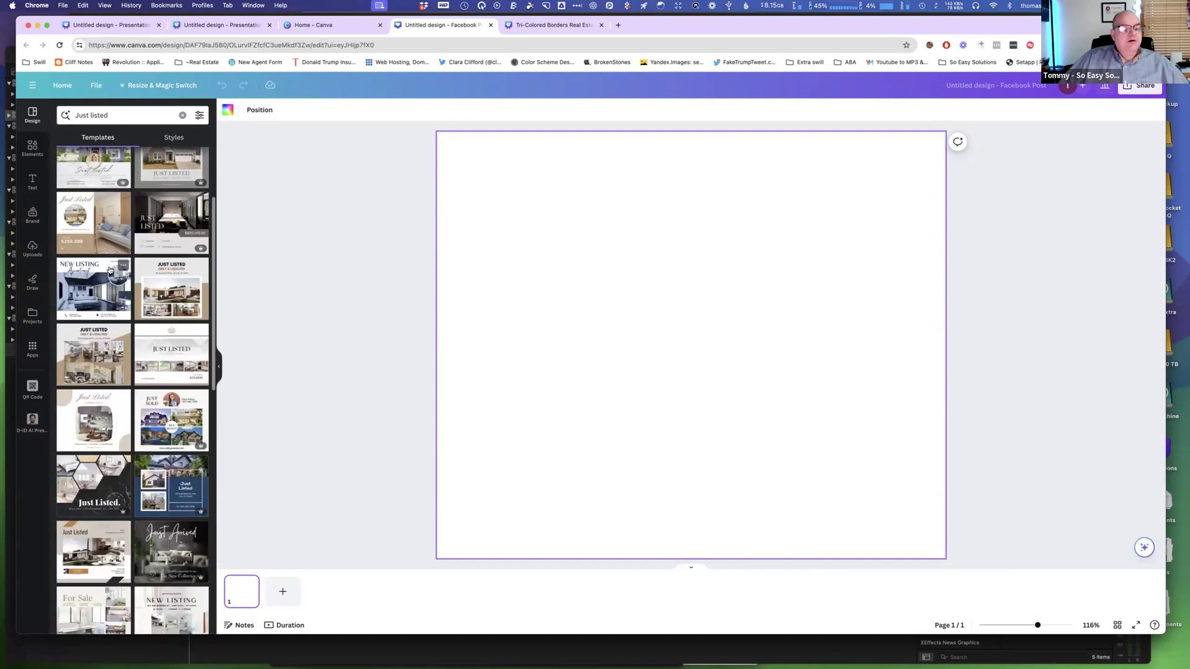
pyautogui.scroll(-3, 101, 289)
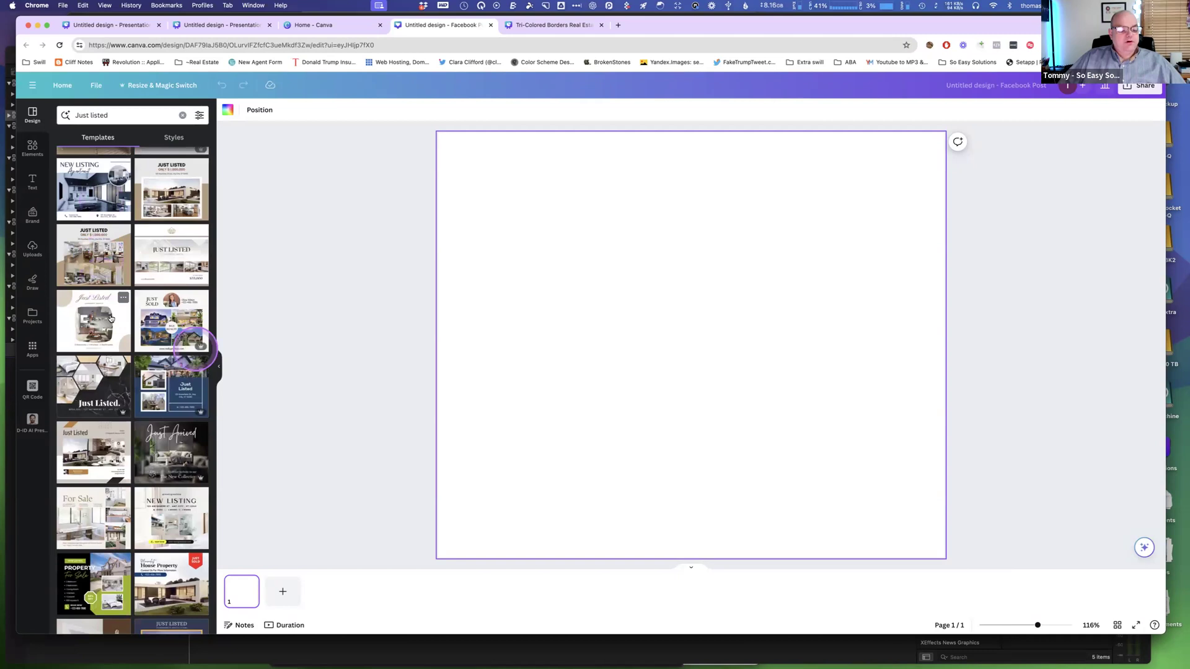
pyautogui.scroll(-10, 111, 319)
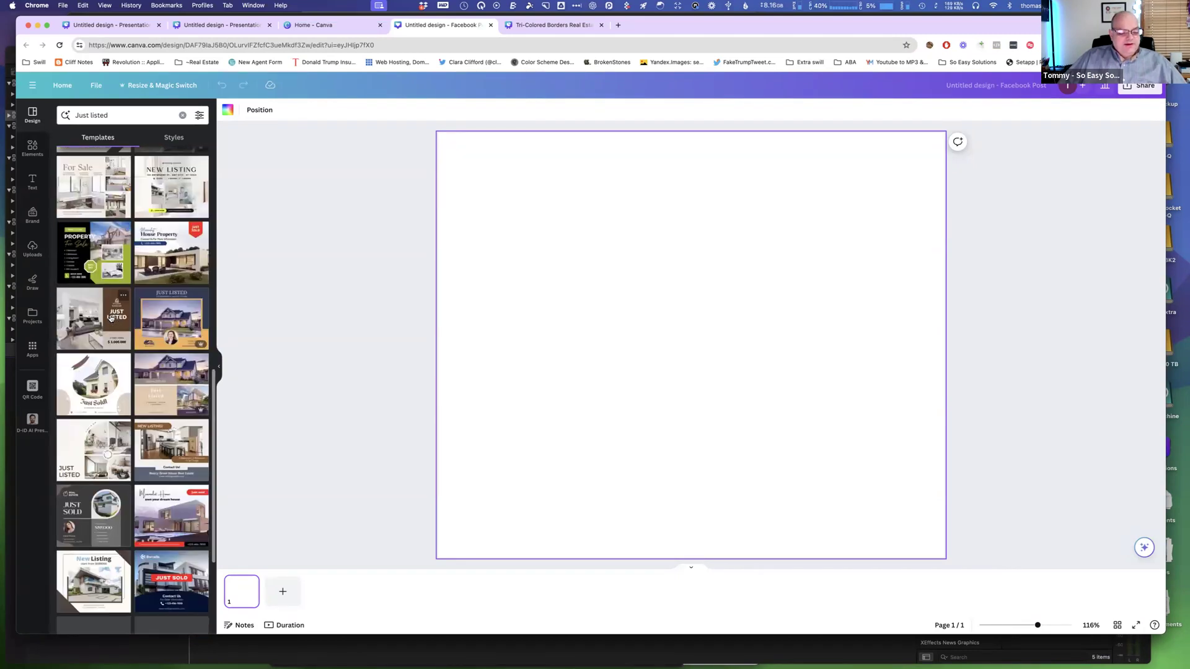
pyautogui.scroll(-5, 110, 318)
pyautogui.scroll(-5, 110, 319)
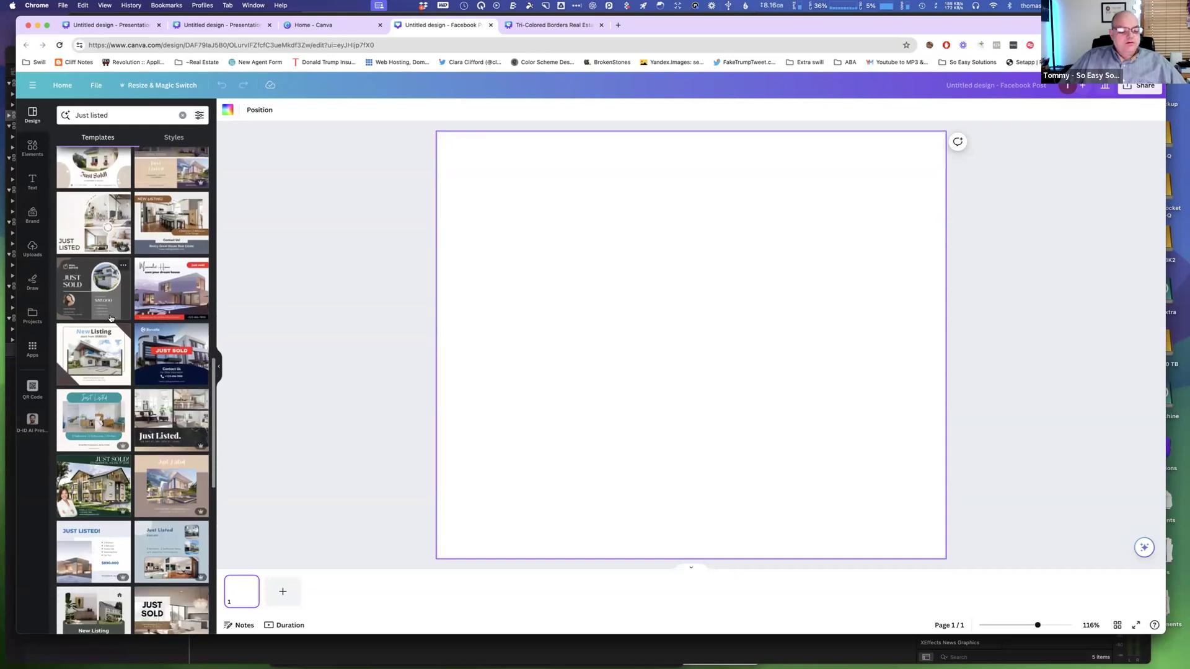
pyautogui.scroll(-8, 110, 319)
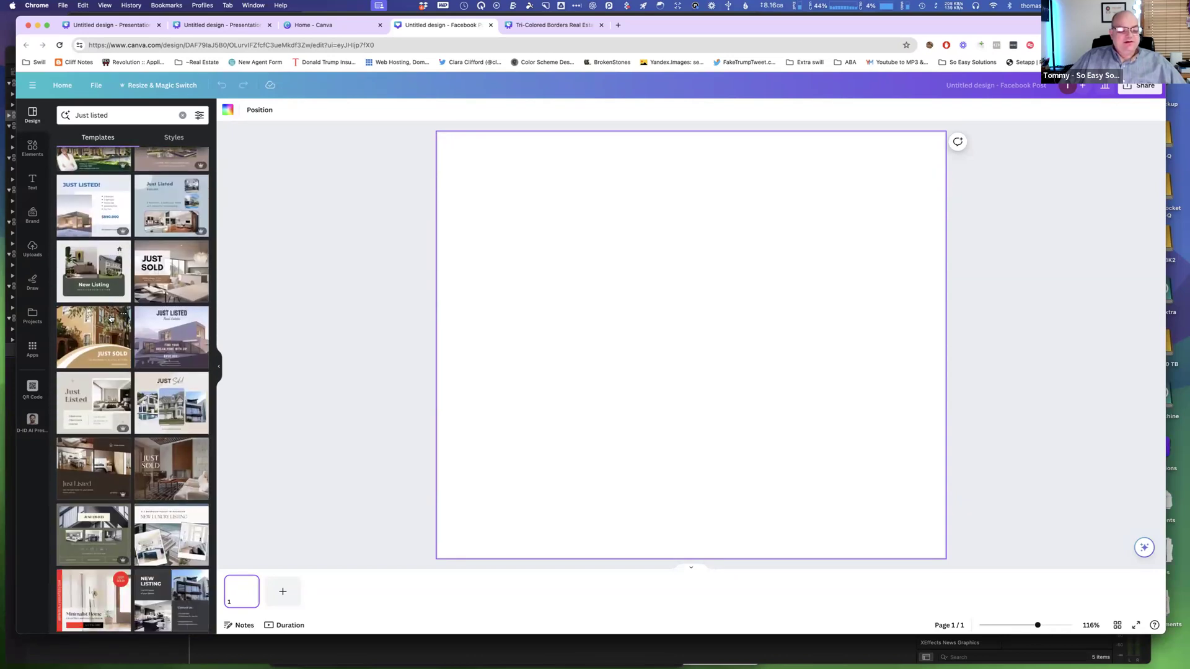
pyautogui.scroll(-4, 110, 318)
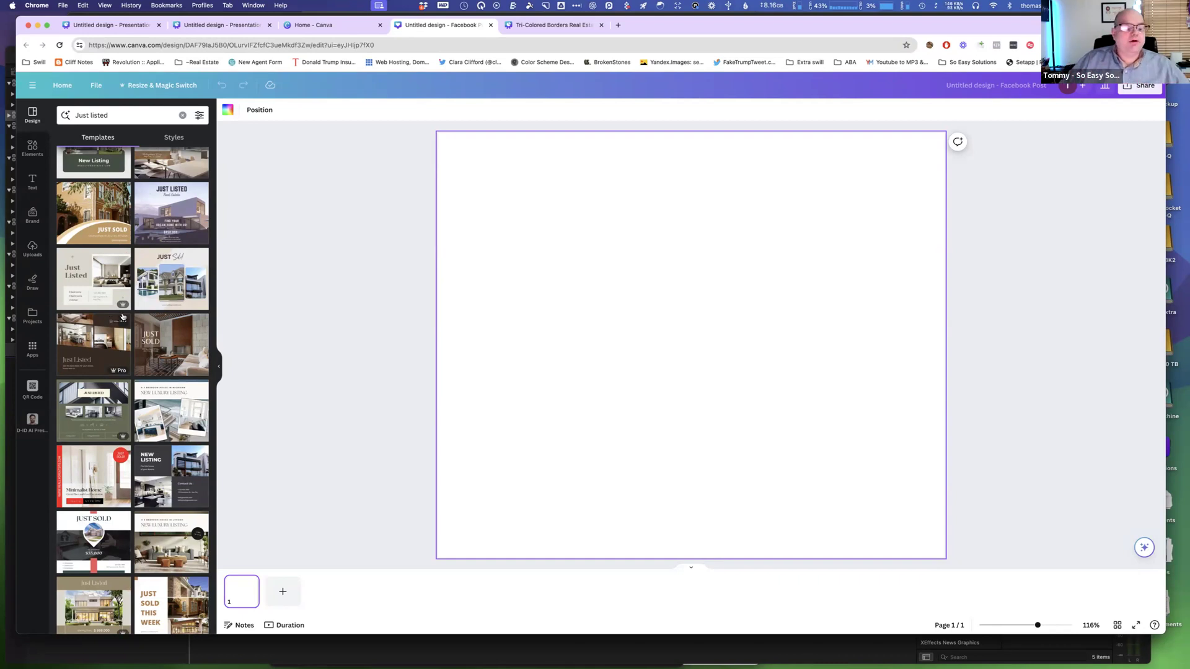
pyautogui.scroll(-1, 174, 286)
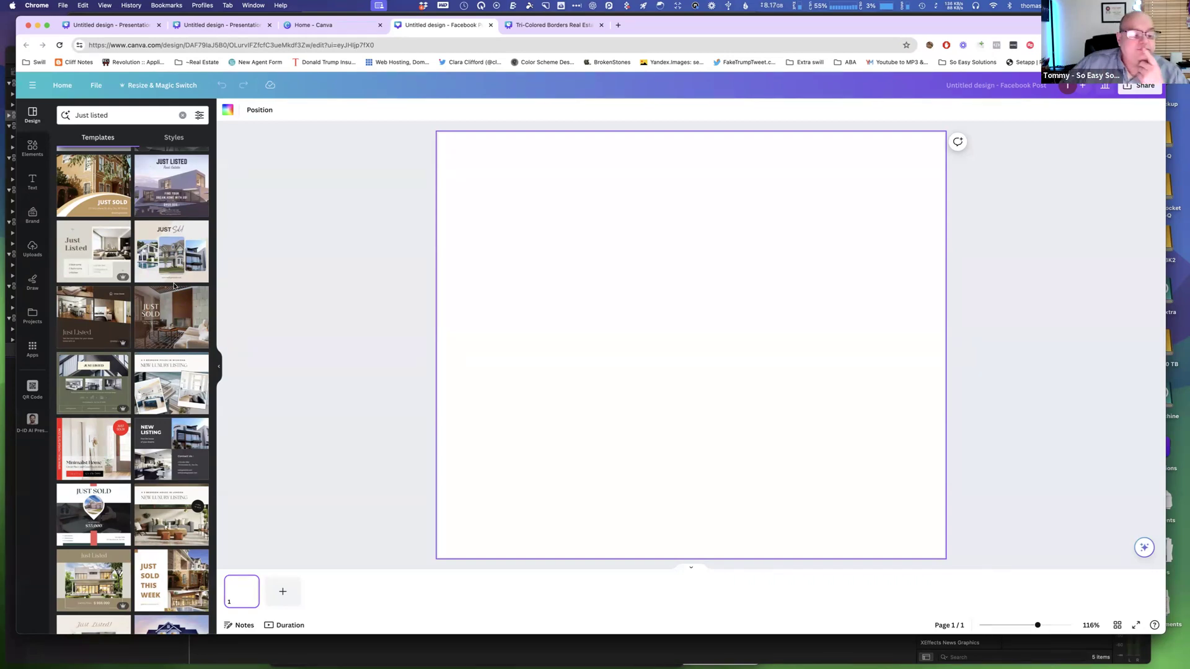
pyautogui.scroll(-1, 178, 300)
pyautogui.click(172, 364)
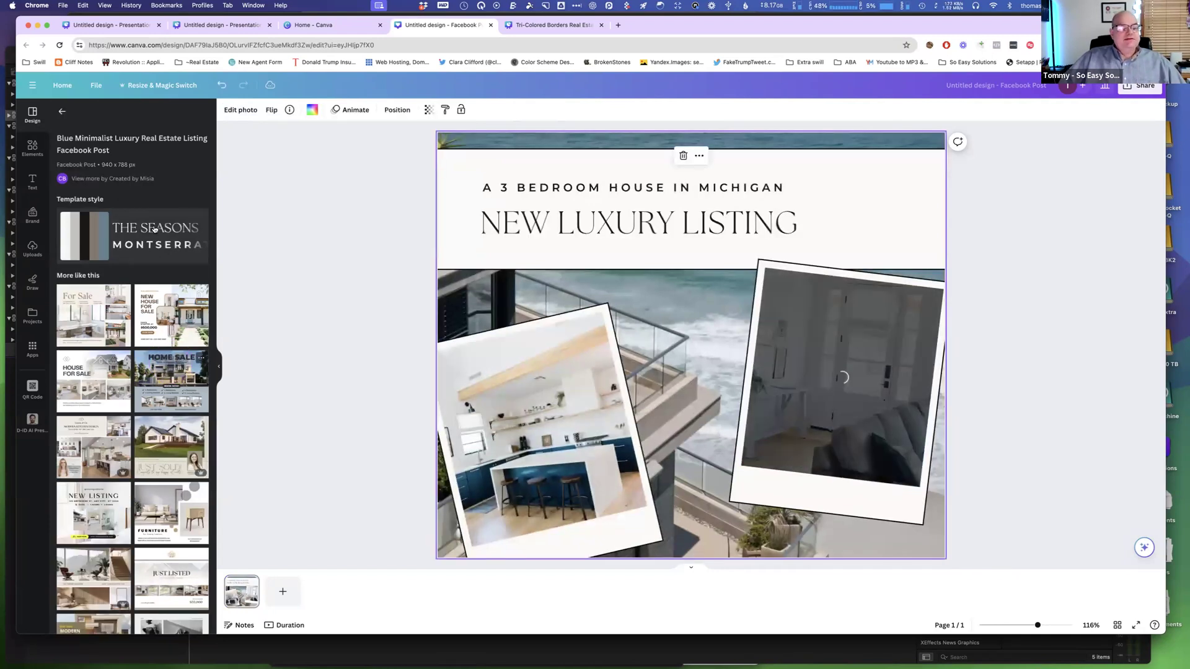
# Apply only the style of the White Brown Professional House Sale Facebook Post template to the design.
pyautogui.click(175, 228)
pyautogui.click(138, 267)
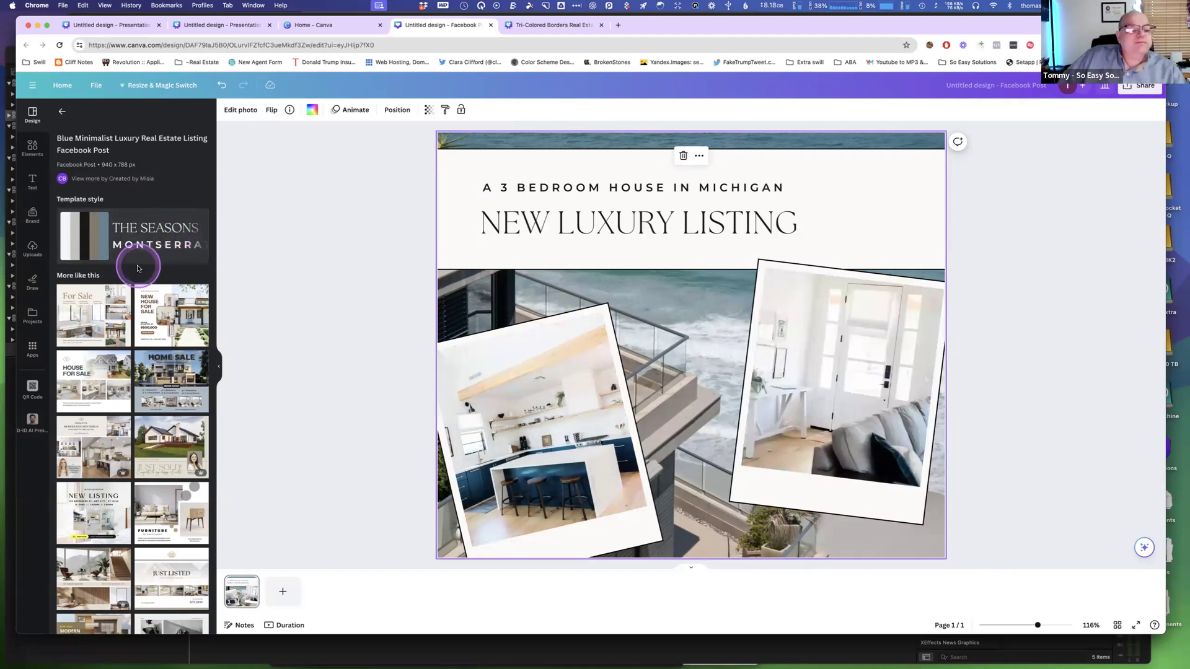
pyautogui.scroll(-2, 137, 268)
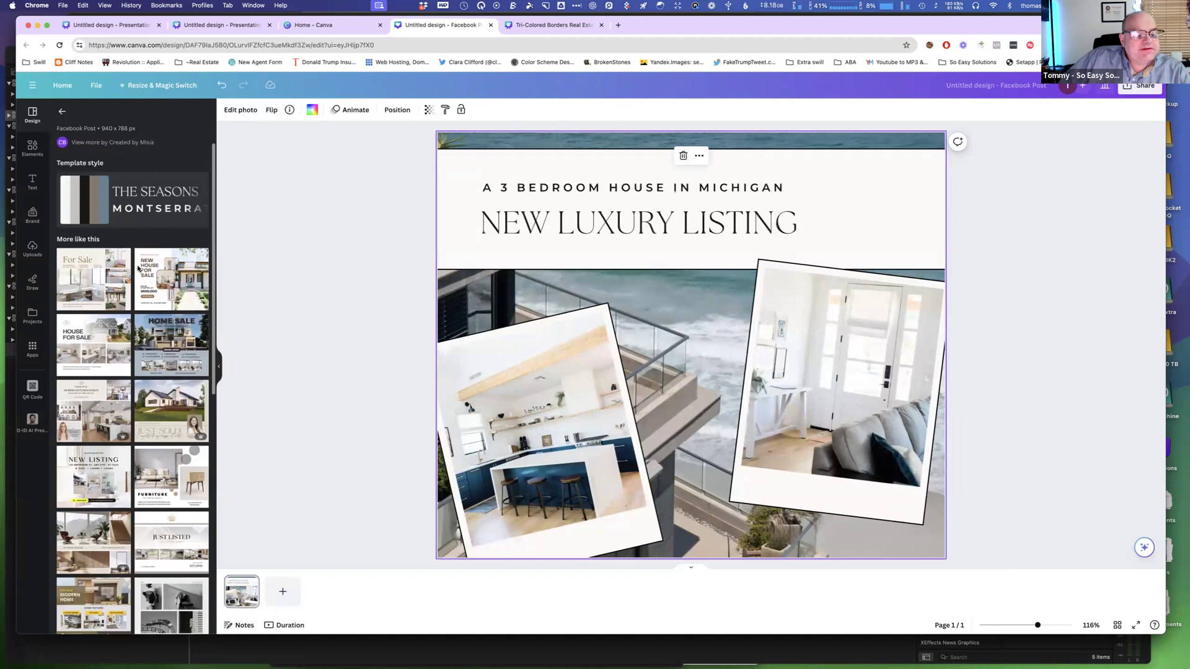
pyautogui.scroll(-3, 138, 268)
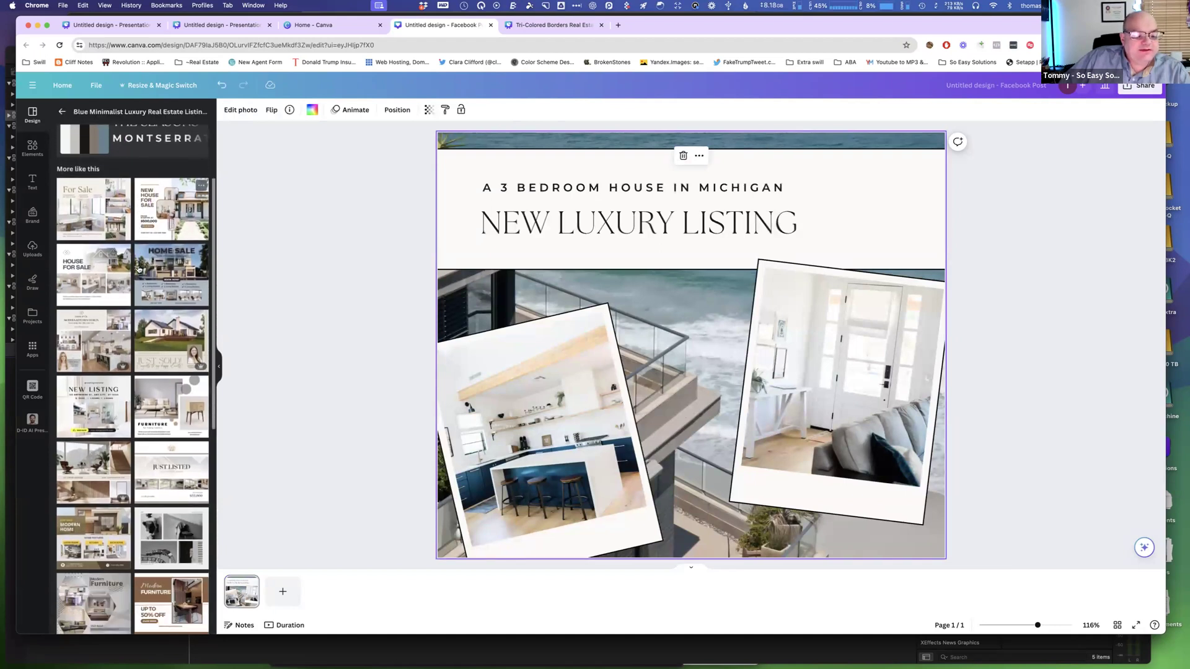
pyautogui.scroll(-3, 138, 268)
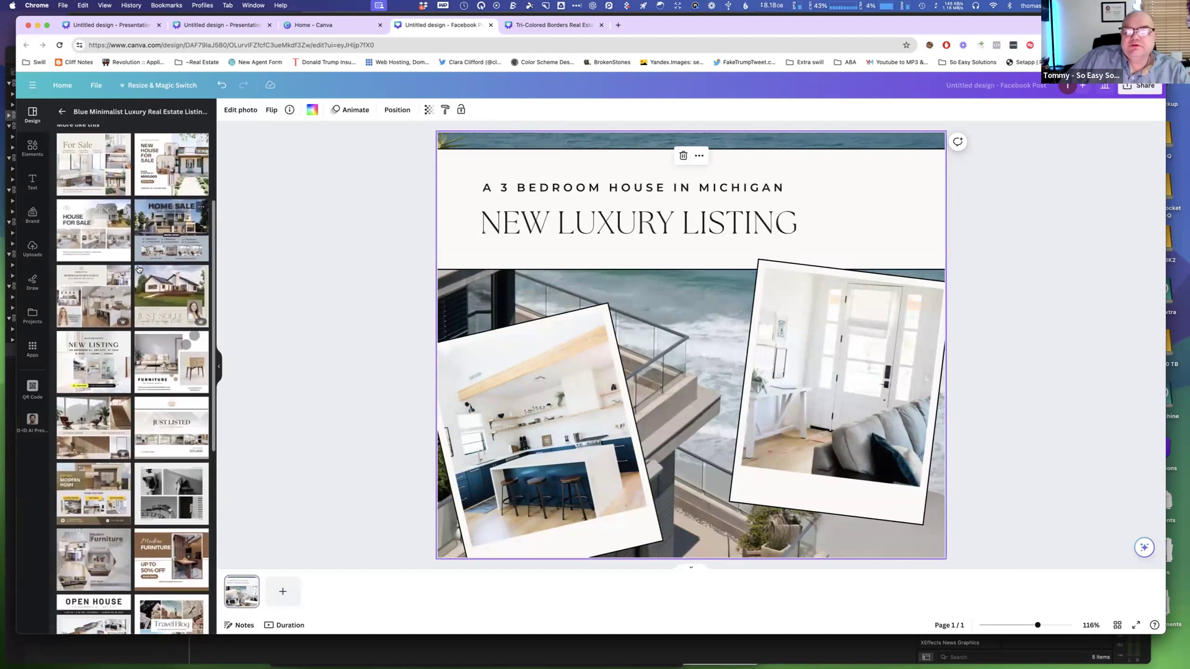
pyautogui.scroll(-2, 137, 268)
pyautogui.scroll(6, 139, 269)
pyautogui.moveTo(203, 176)
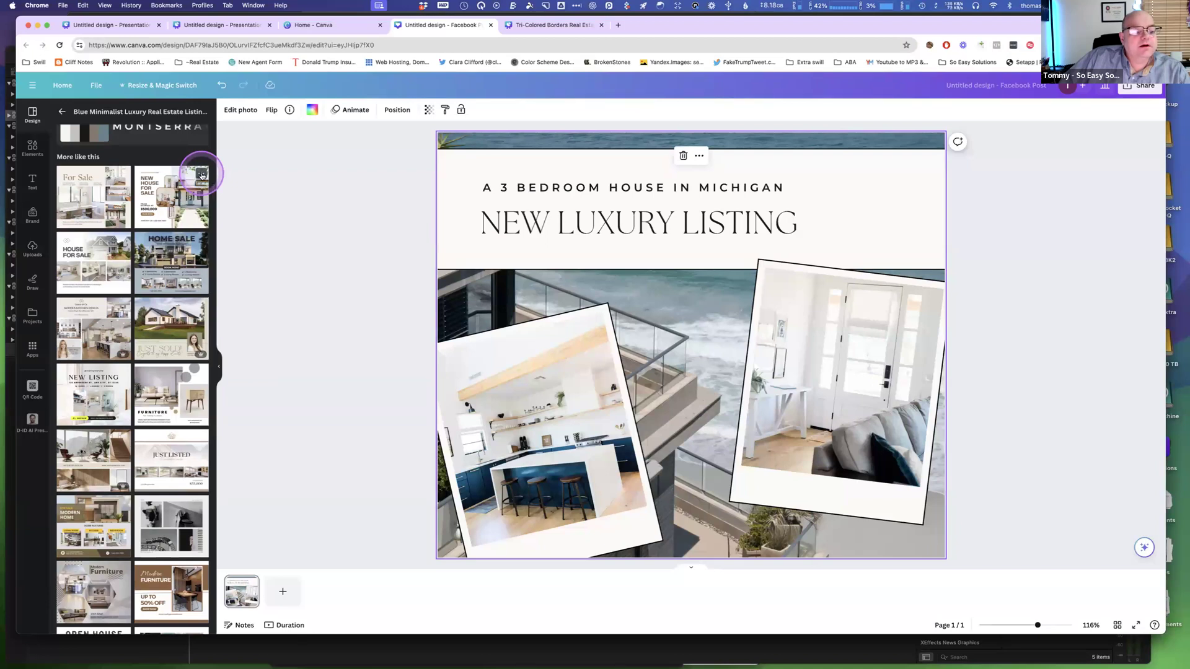
pyautogui.click(202, 176)
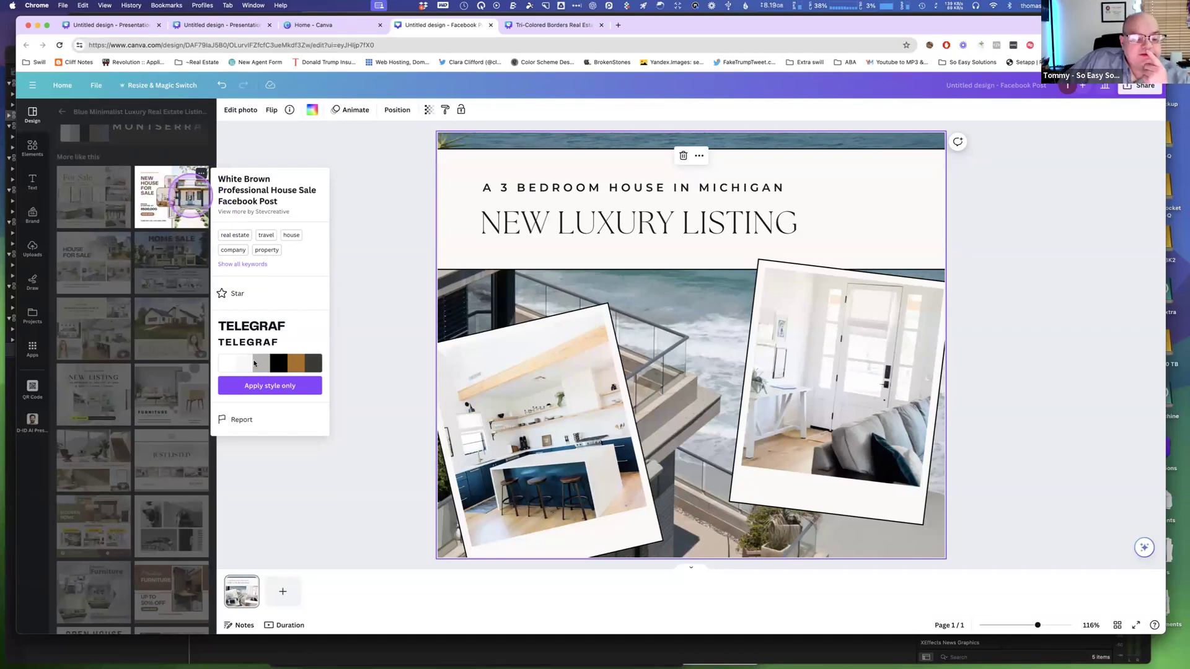
pyautogui.click(263, 387)
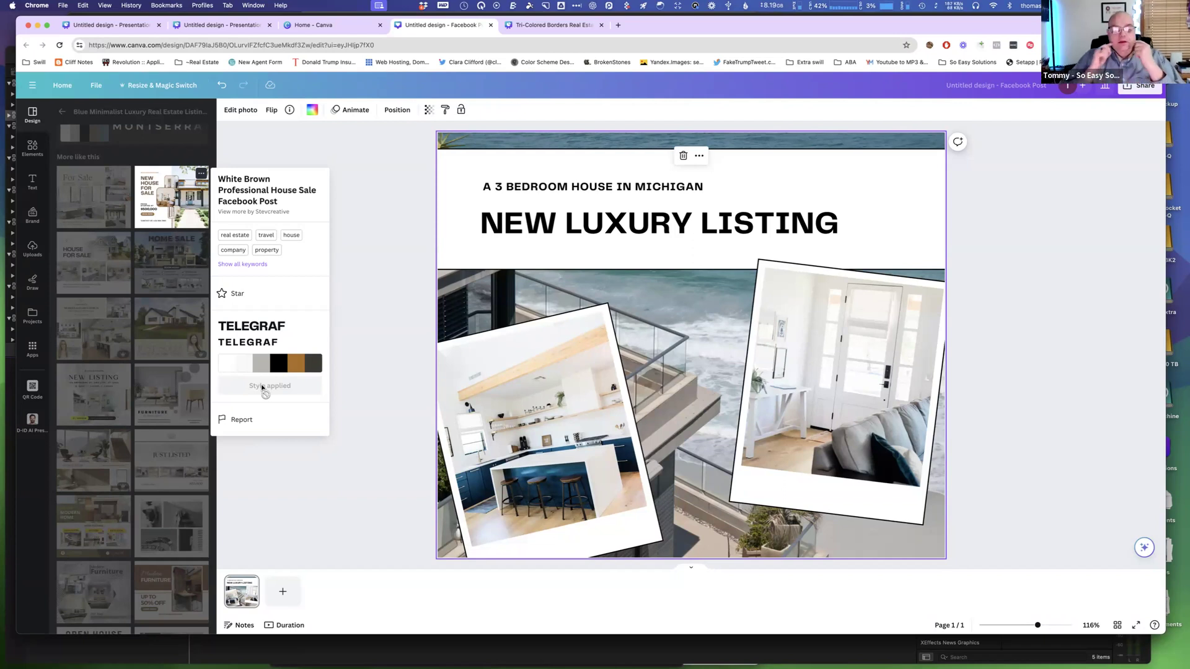
# Apply the full White Brown Professional House Sale Facebook Post template to the page.
pyautogui.click(189, 217)
pyautogui.click(188, 216)
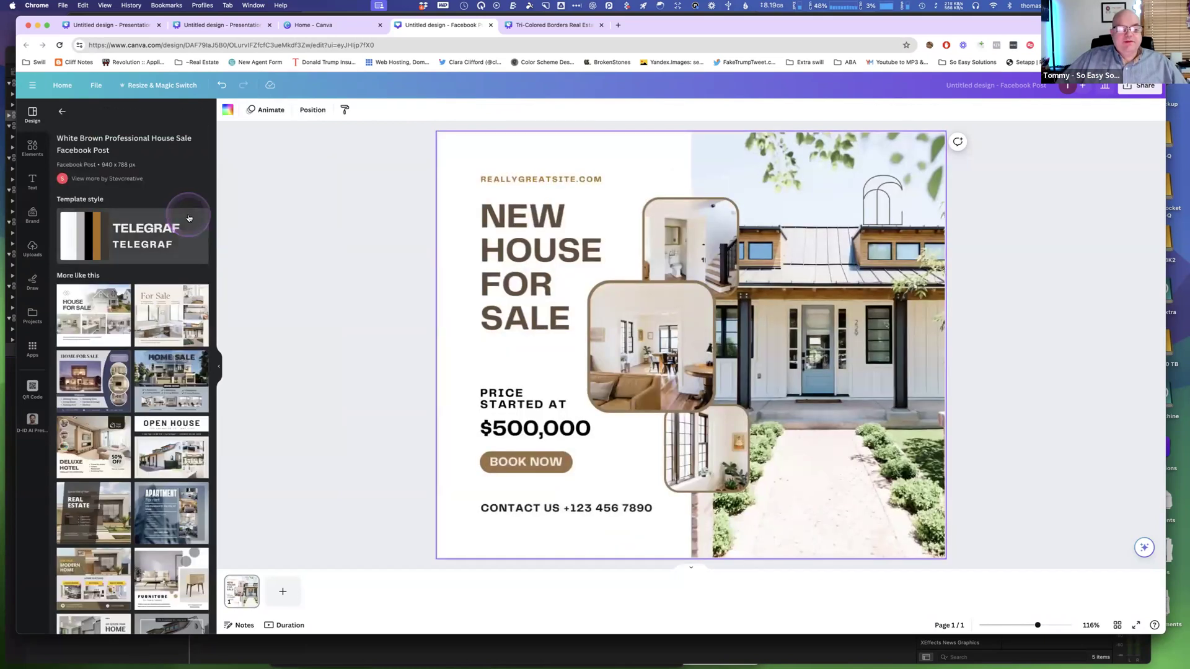
pyautogui.click(163, 309)
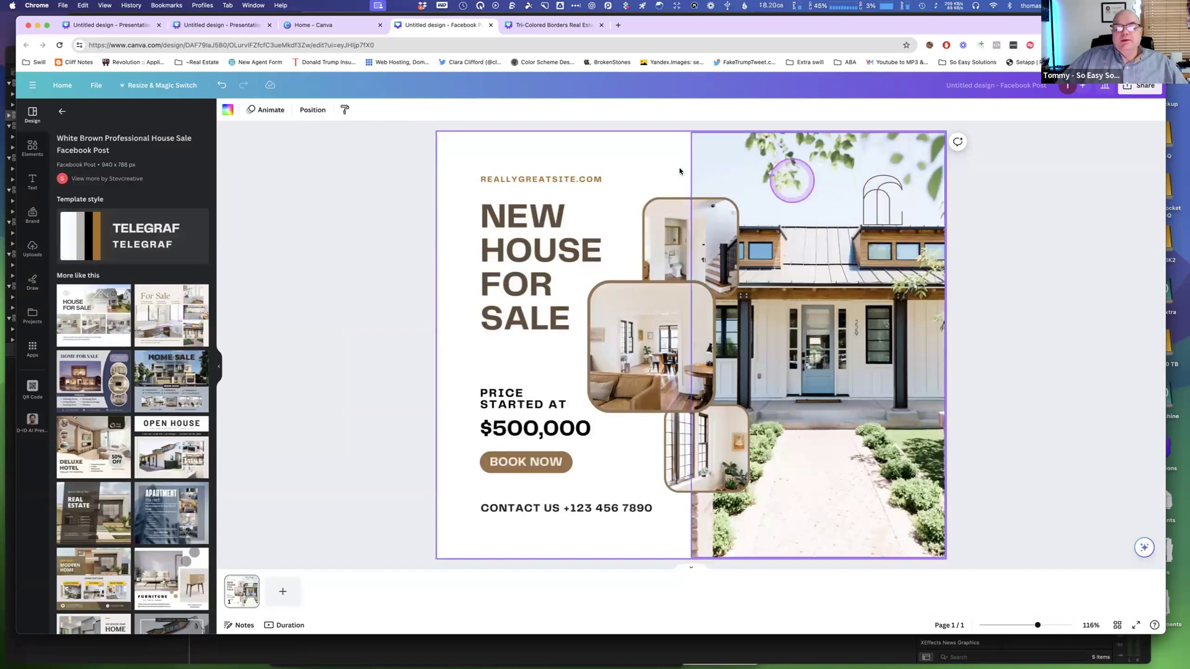
pyautogui.click(249, 585)
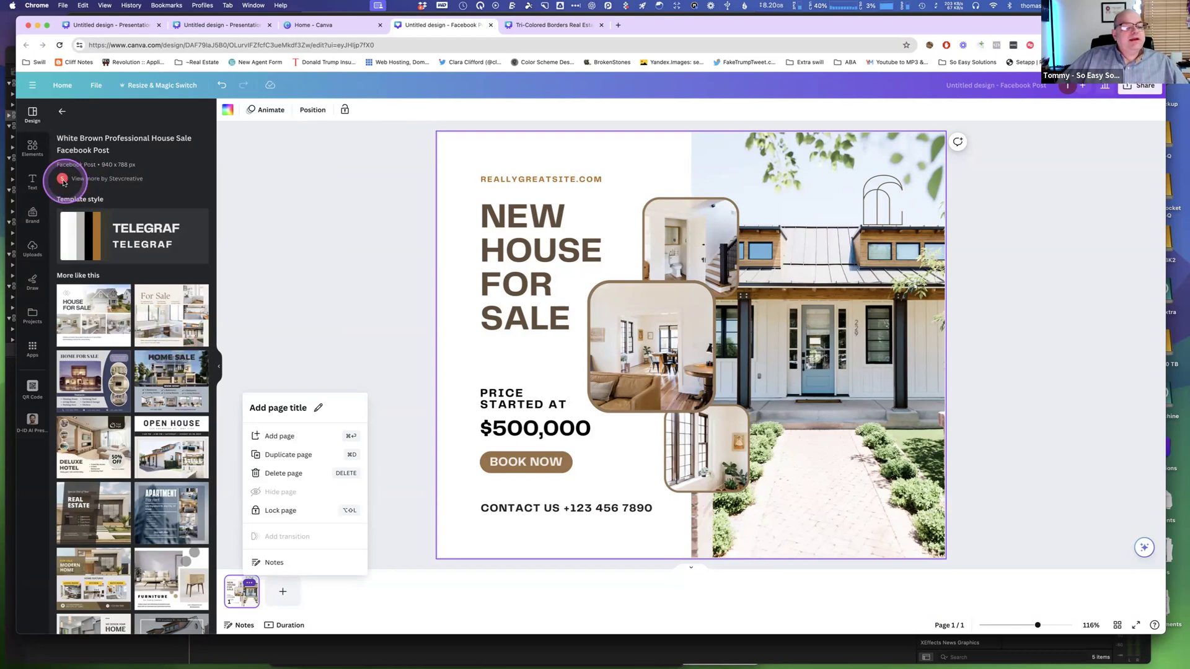
pyautogui.click(116, 180)
pyautogui.scroll(-5, 115, 276)
pyautogui.scroll(-10, 115, 275)
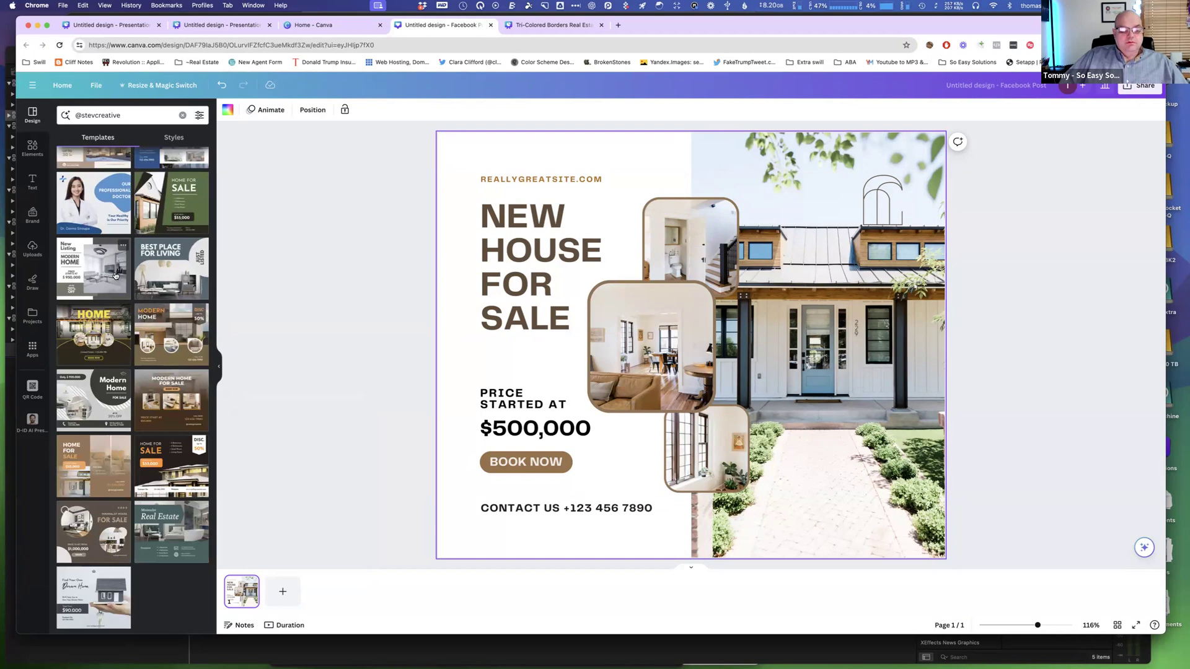
pyautogui.scroll(13, 115, 276)
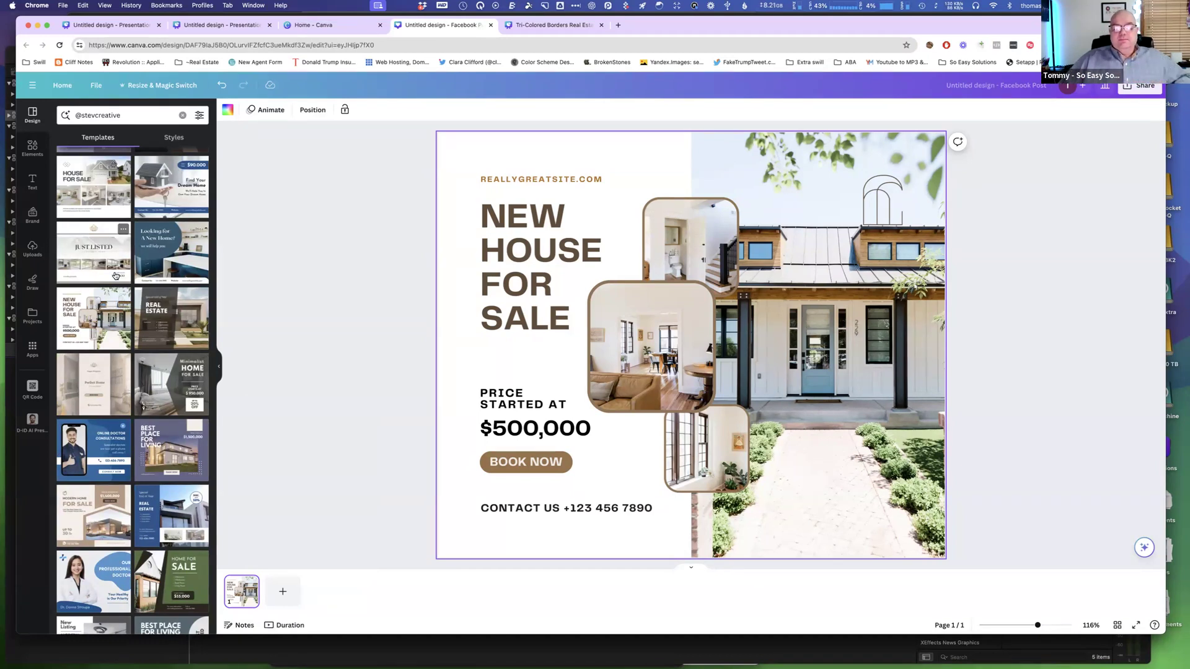
# Filter the template results by the coral red color.
pyautogui.click(358, 118)
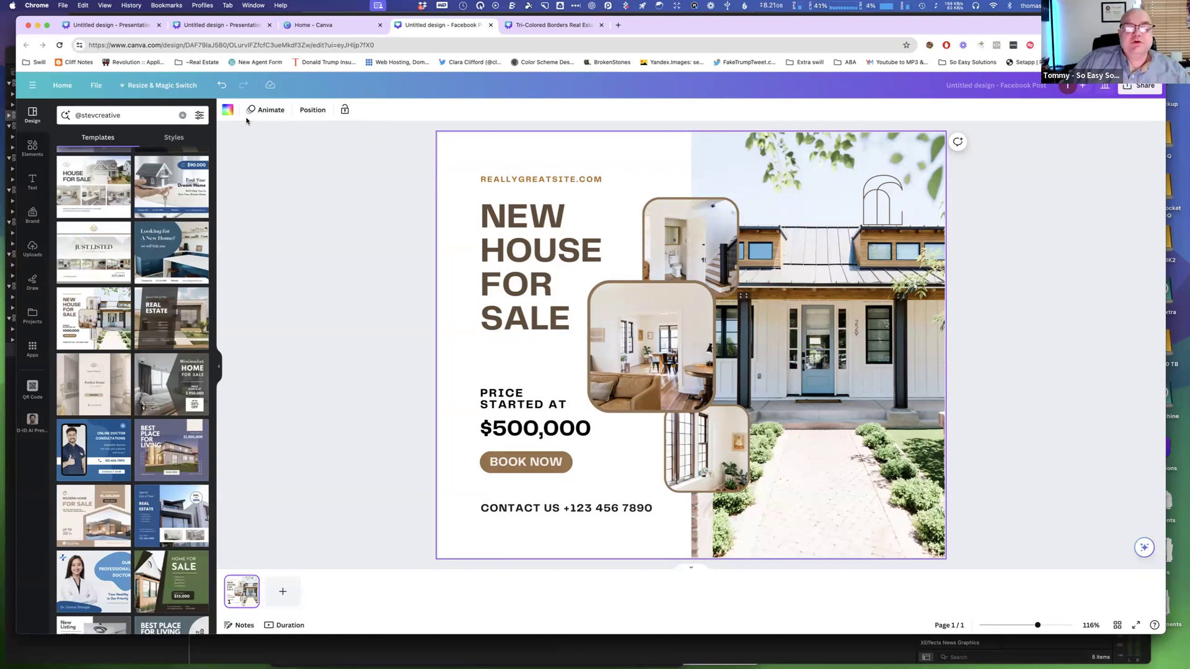
pyautogui.click(199, 116)
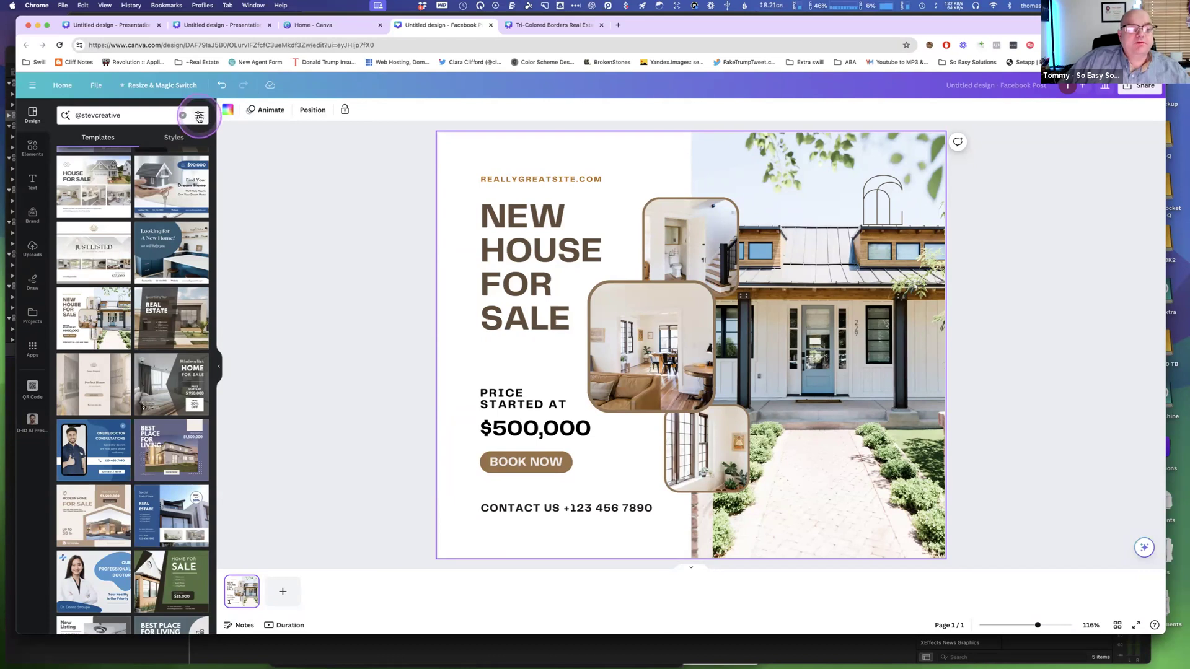
pyautogui.click(199, 117)
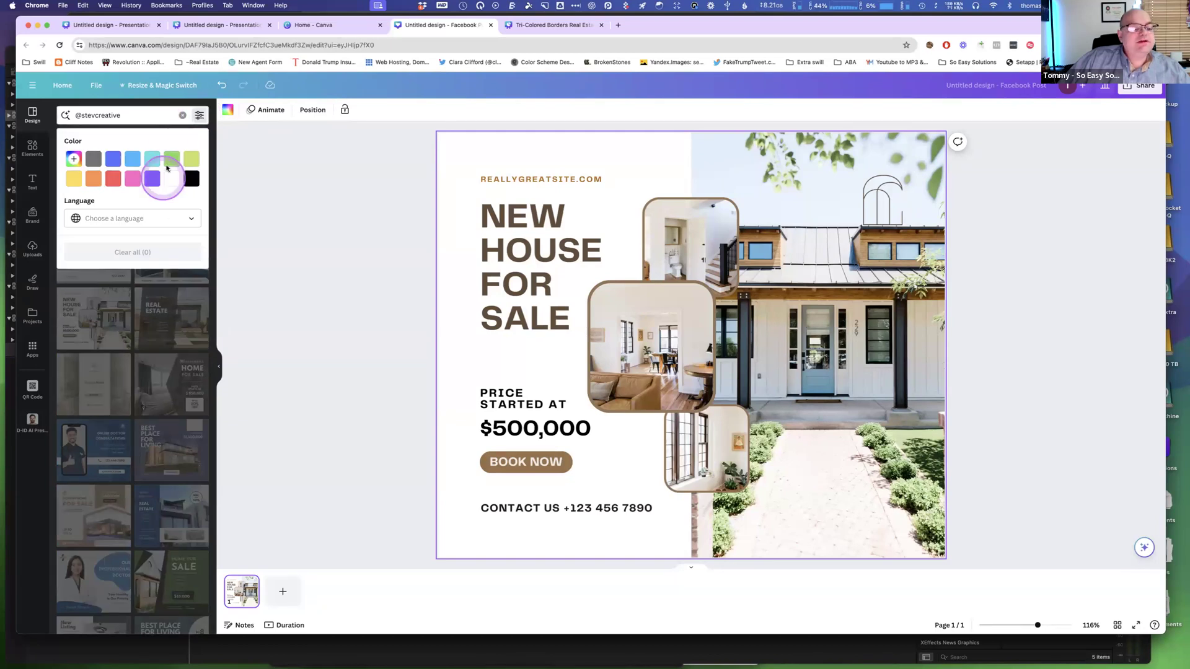
pyautogui.click(192, 220)
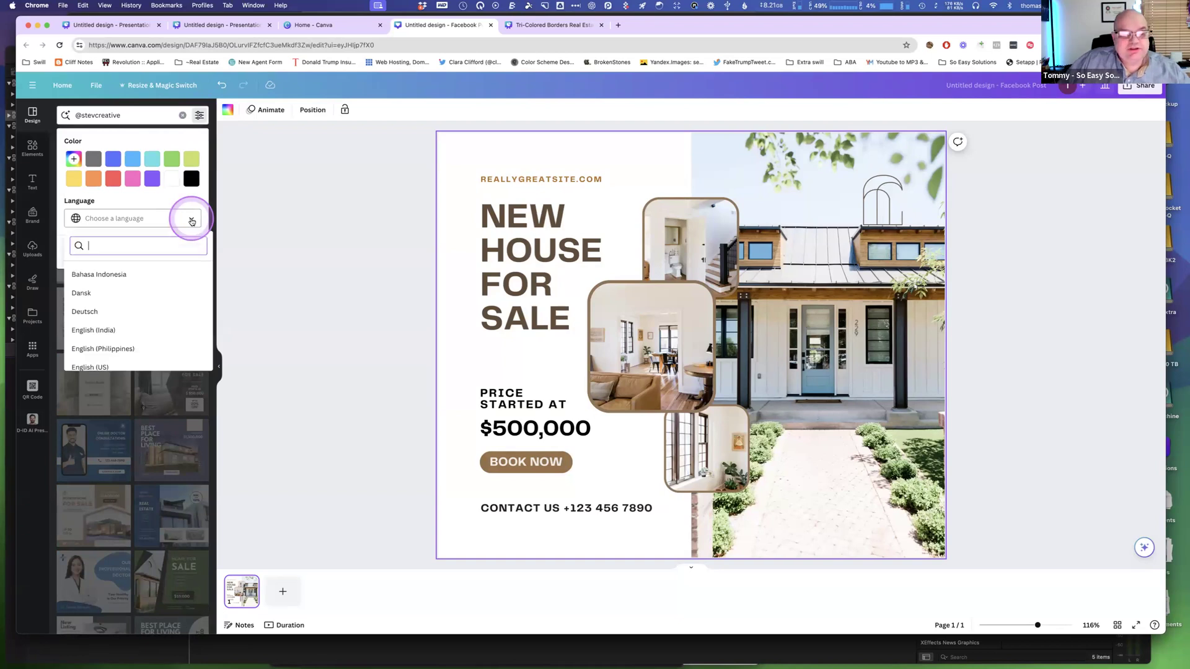
pyautogui.click(179, 209)
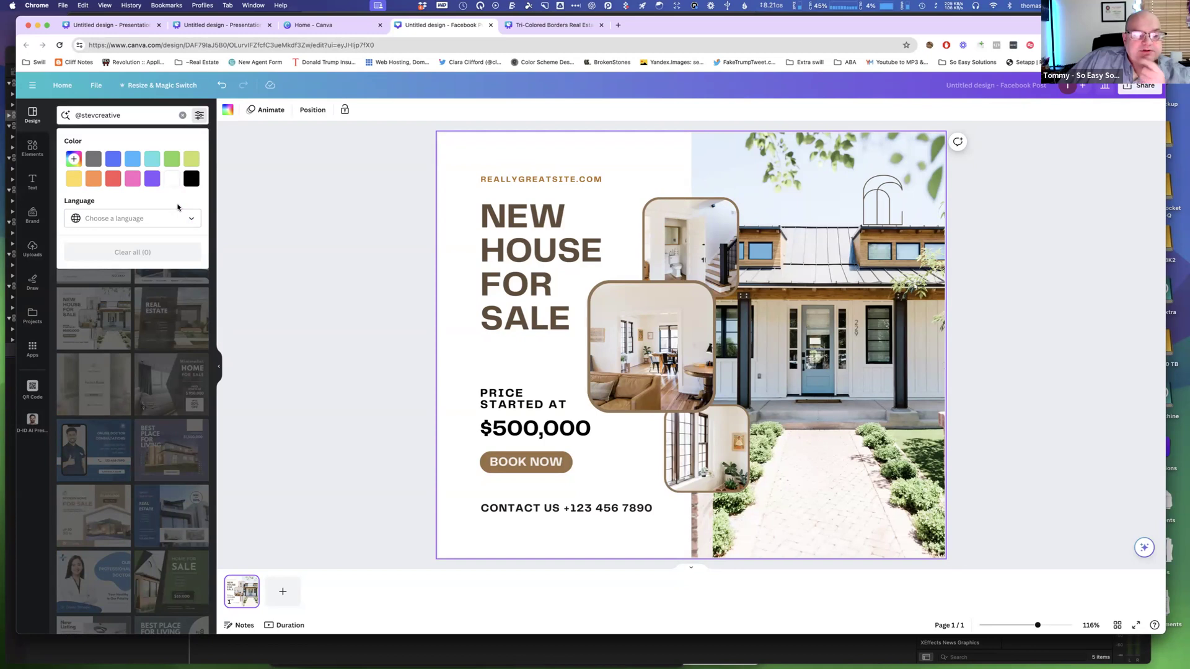
pyautogui.click(200, 116)
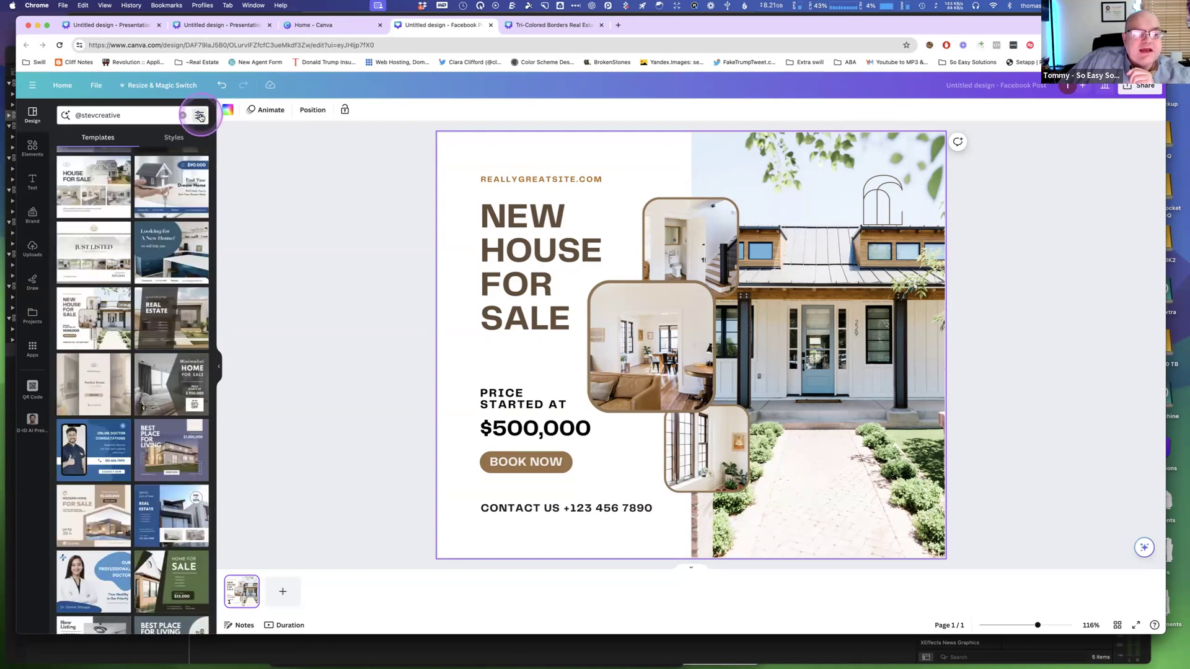
pyautogui.click(199, 116)
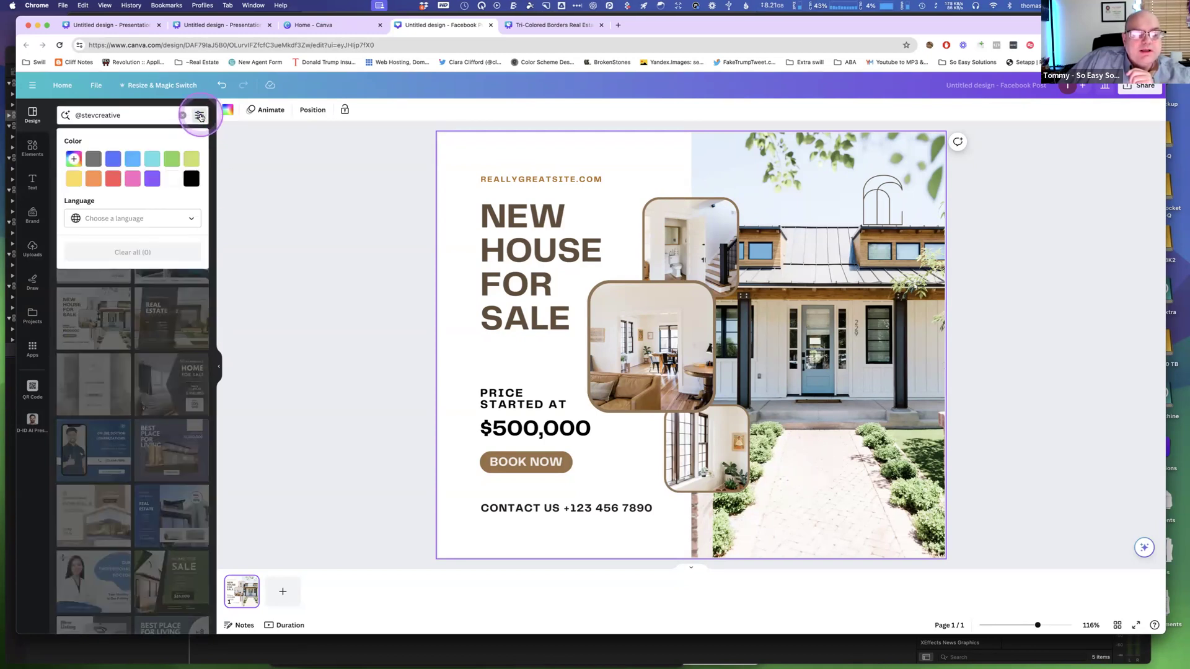
pyautogui.click(114, 180)
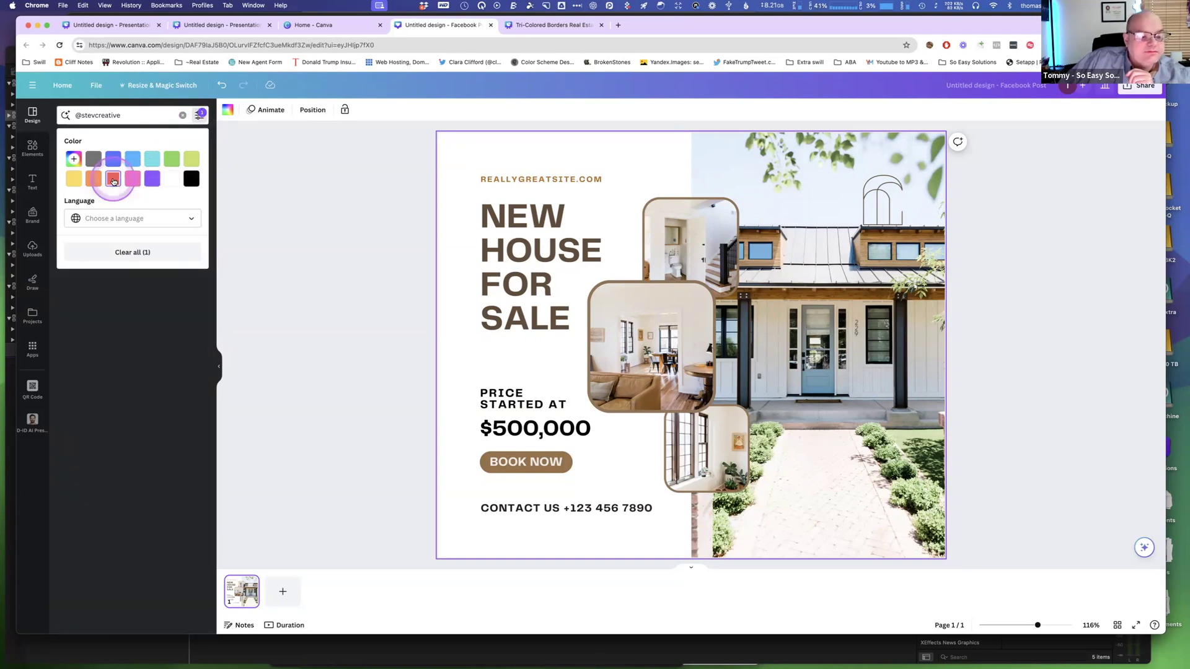
pyautogui.click(162, 115)
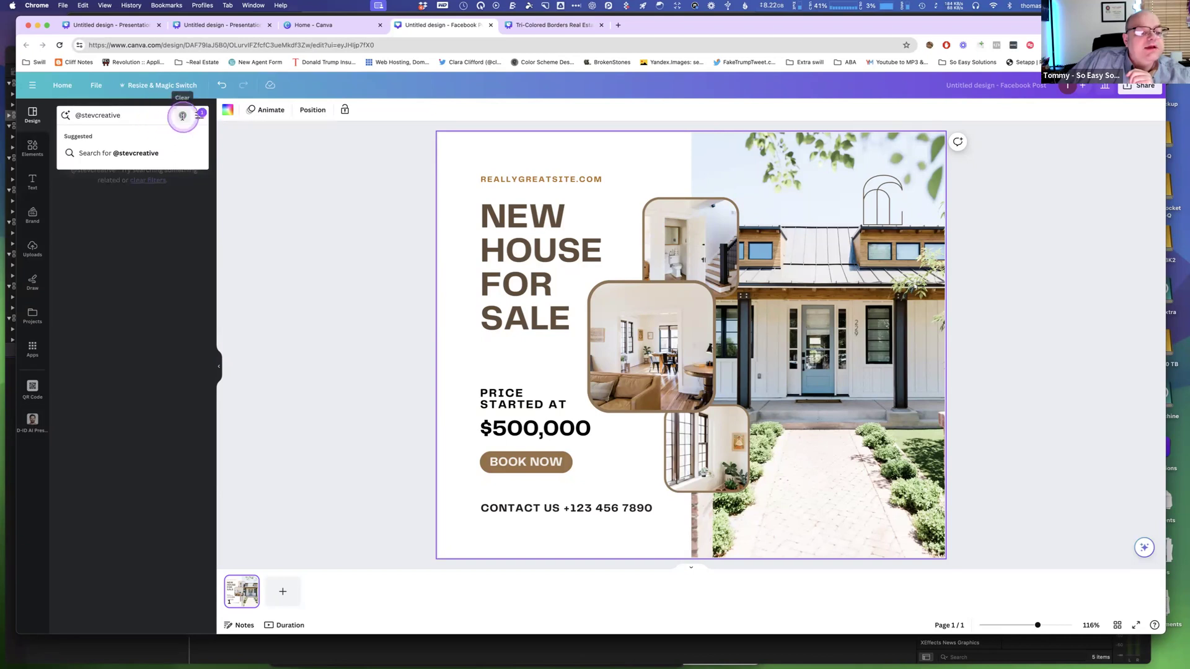
pyautogui.click(182, 115)
pyautogui.click(161, 167)
pyautogui.click(126, 407)
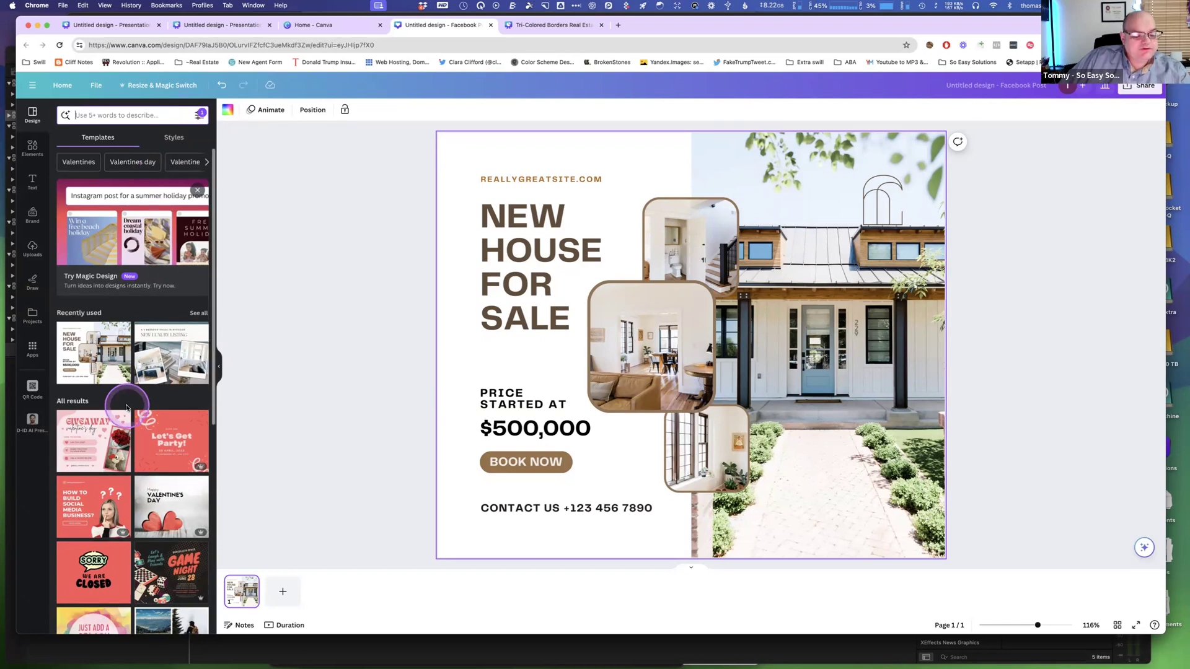
# Search templates for "for sale", narrow it to the Home for sale suggestion, and browse the results.
pyautogui.click(145, 115)
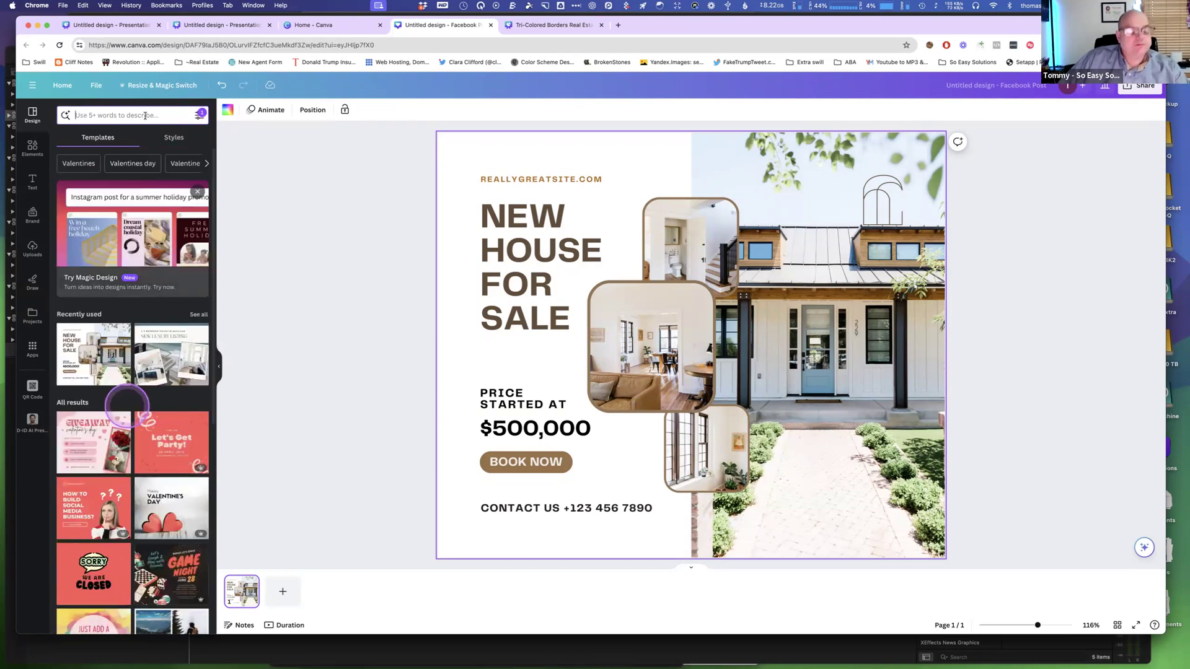
pyautogui.click(145, 116)
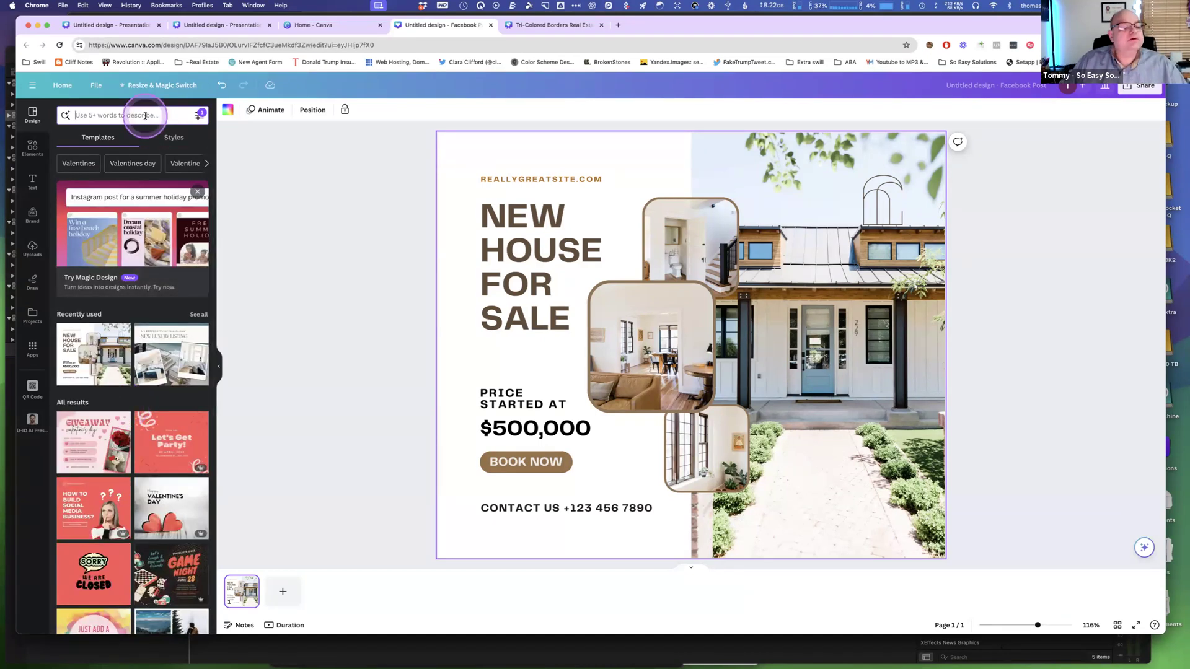
pyautogui.write('for sal')
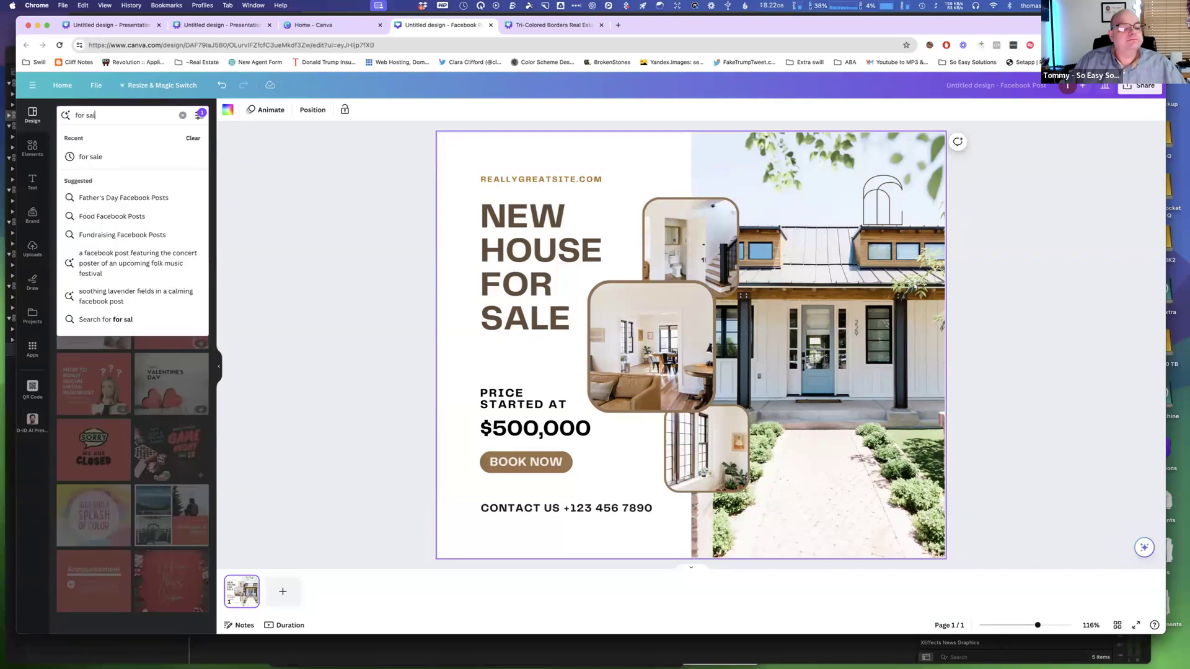
pyautogui.write('e')
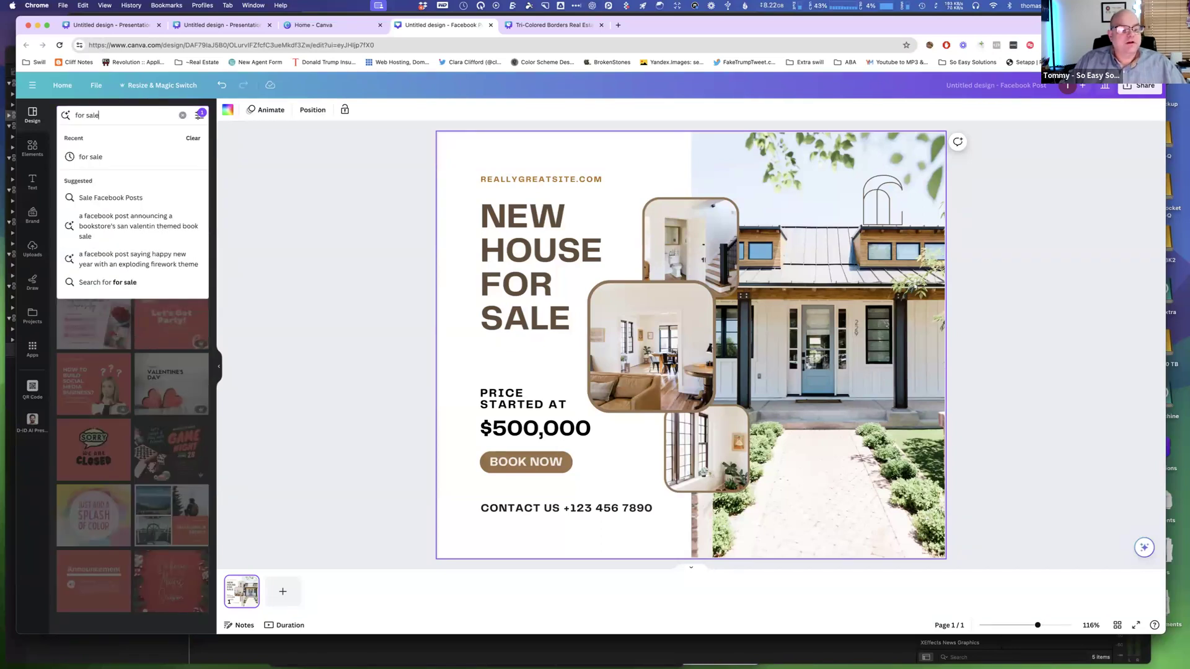
pyautogui.press('Return')
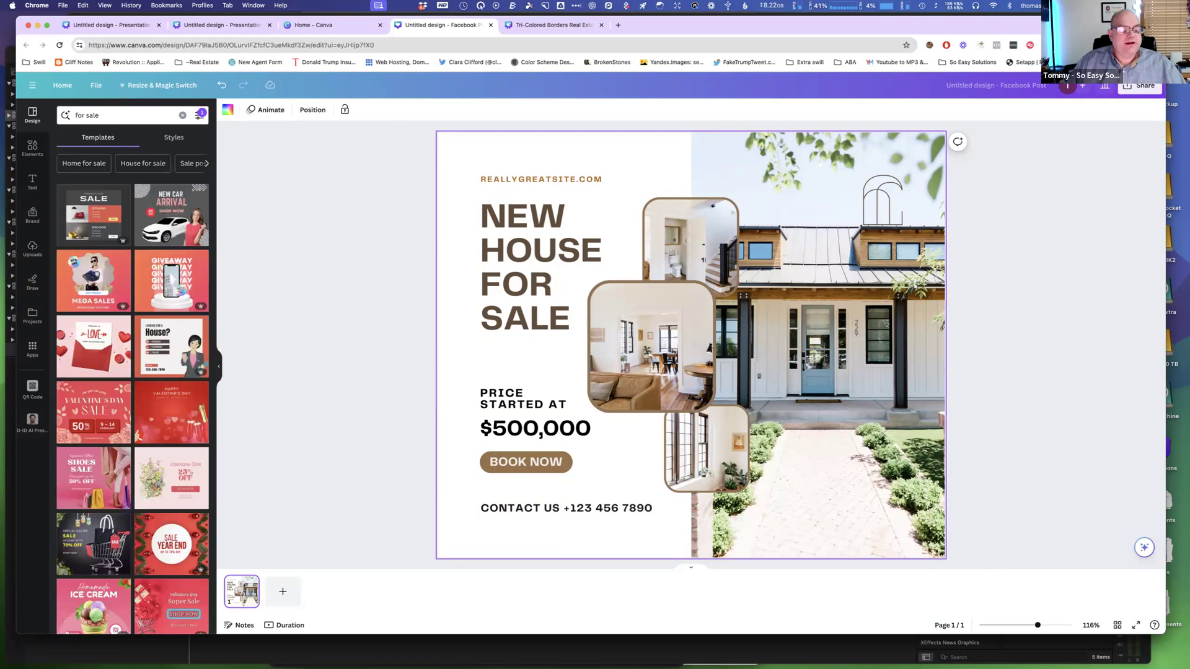
pyautogui.click(101, 166)
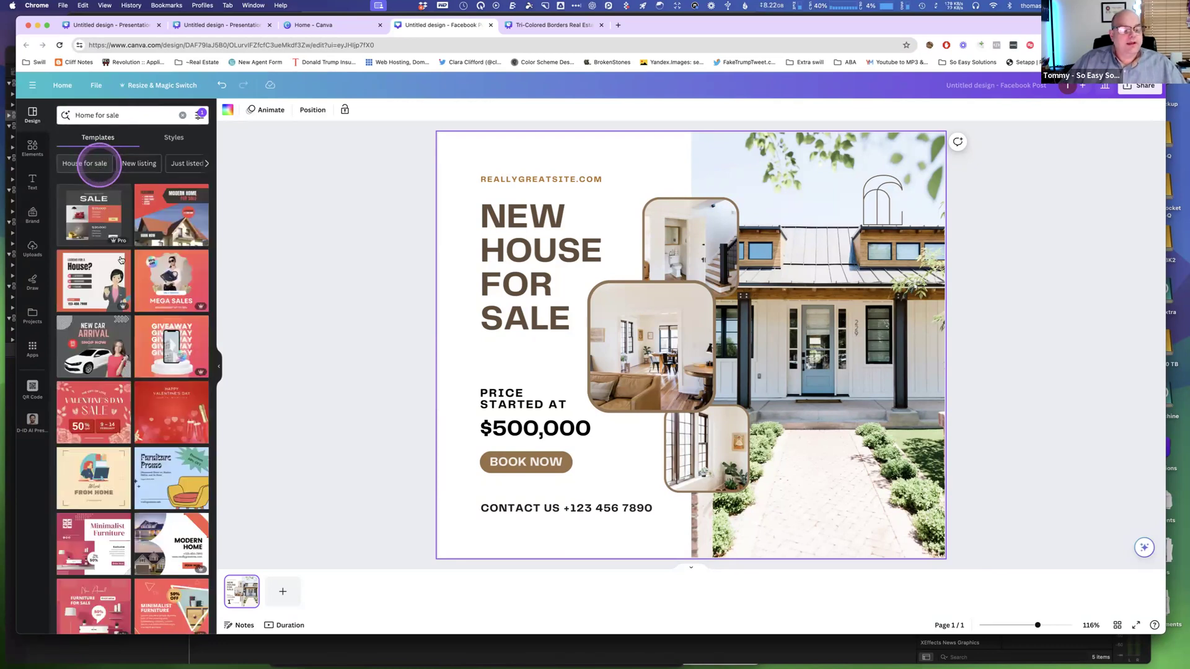
pyautogui.scroll(-5, 118, 291)
pyautogui.click(114, 312)
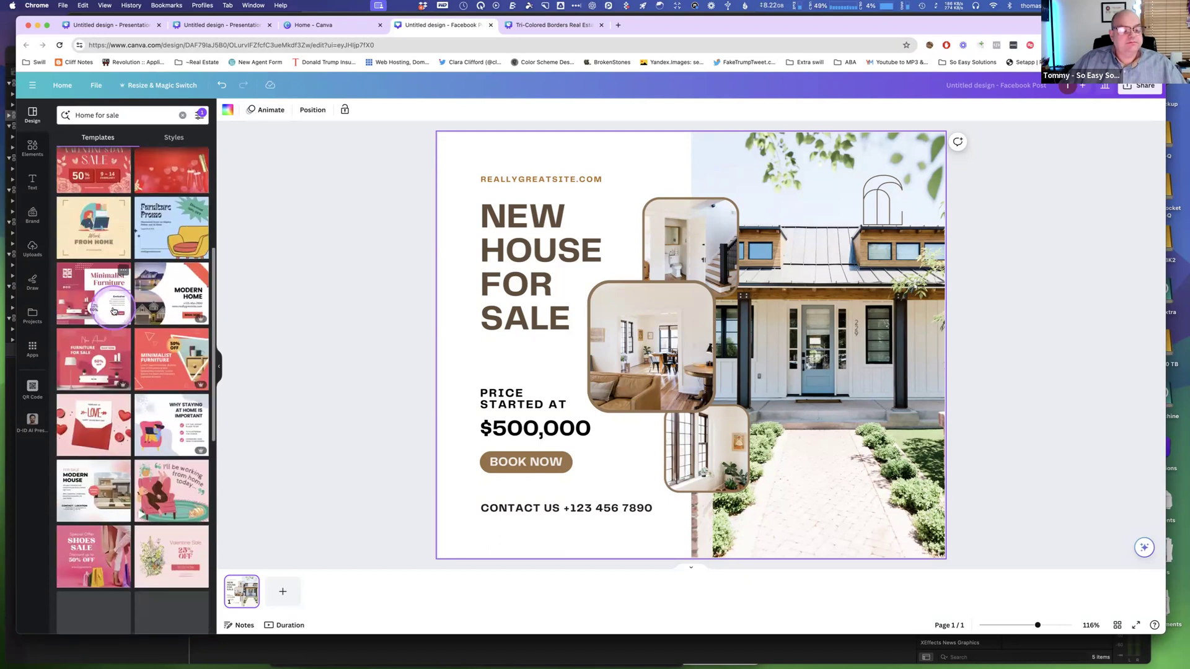
pyautogui.scroll(-2, 114, 312)
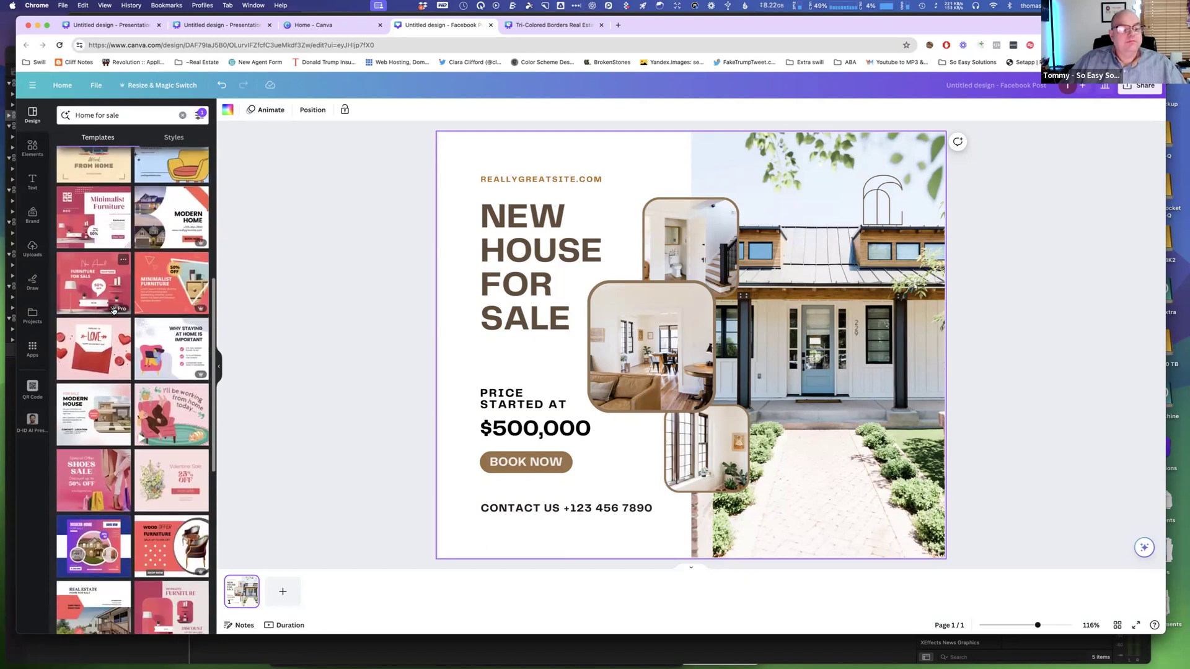
pyautogui.scroll(2, 114, 312)
# Clear the color filter from the template search.
pyautogui.click(200, 117)
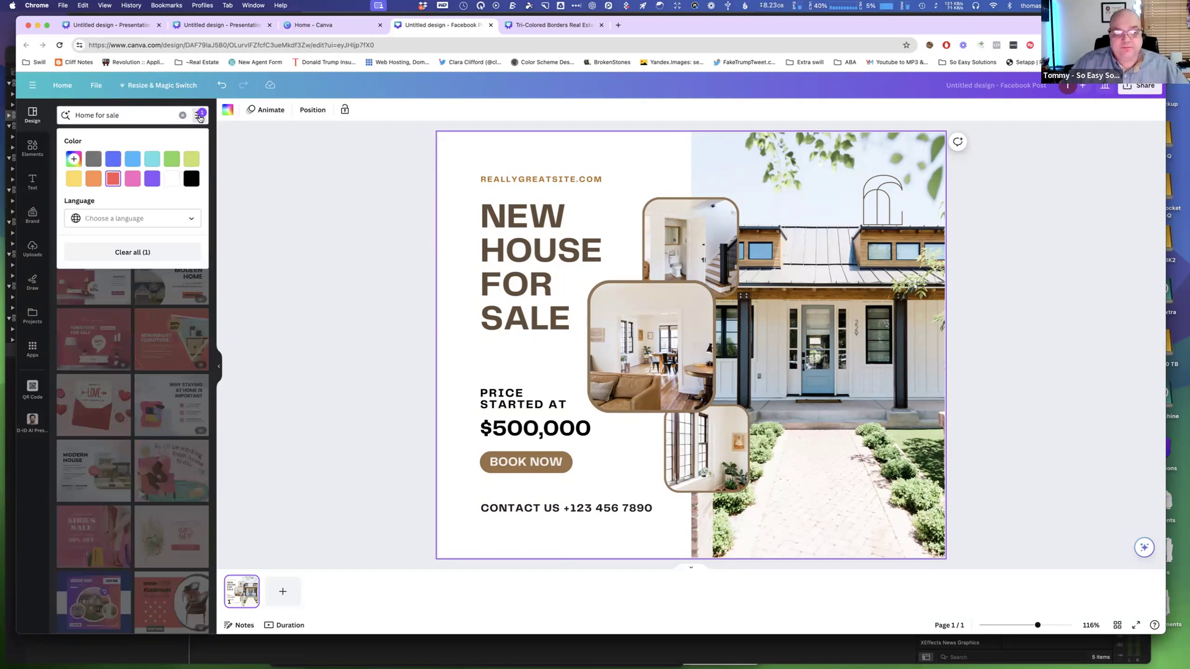
pyautogui.click(112, 183)
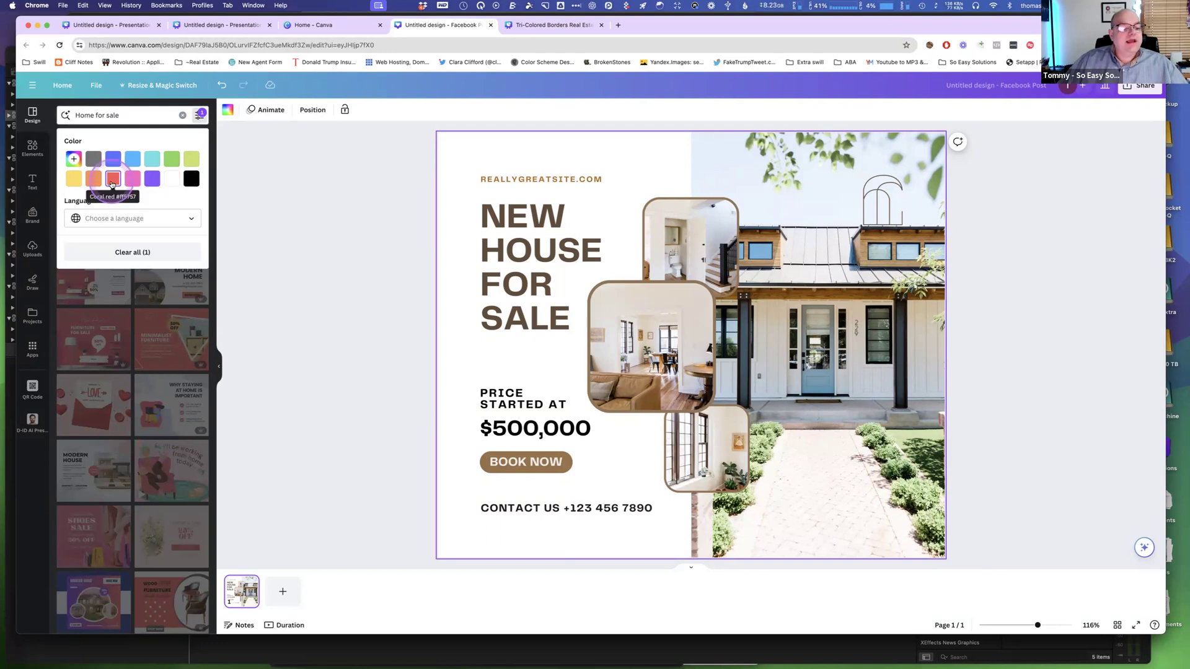
pyautogui.click(137, 254)
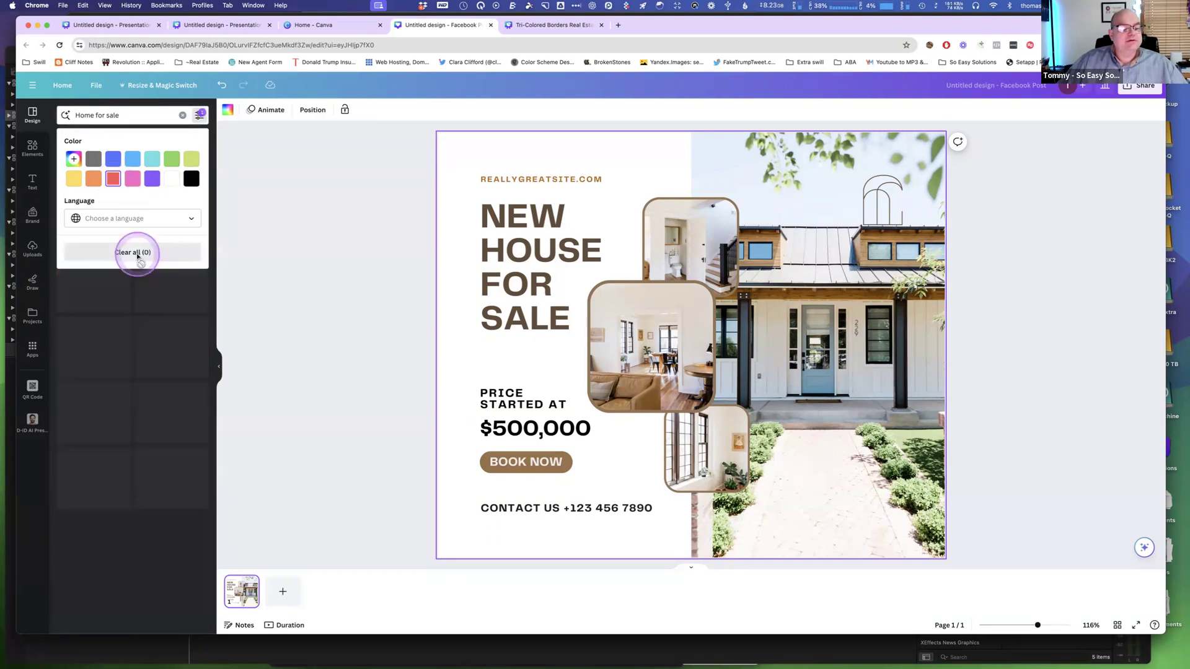
# Scroll through the Home for sale template results.
pyautogui.click(146, 111)
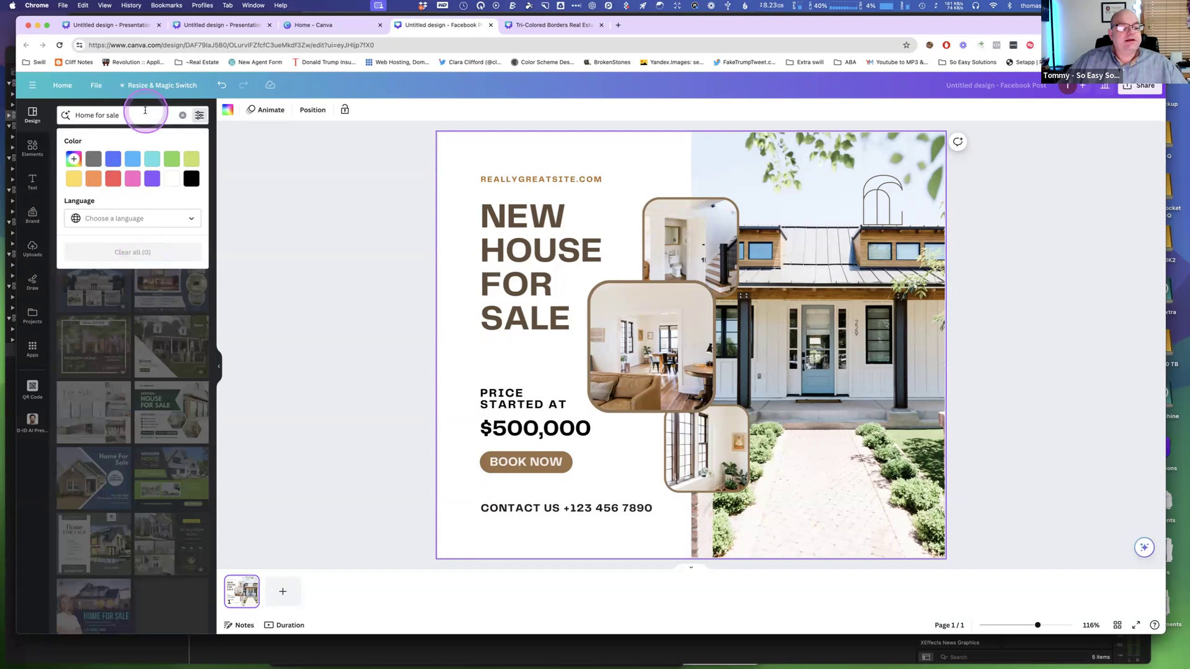
pyautogui.click(238, 289)
pyautogui.click(130, 263)
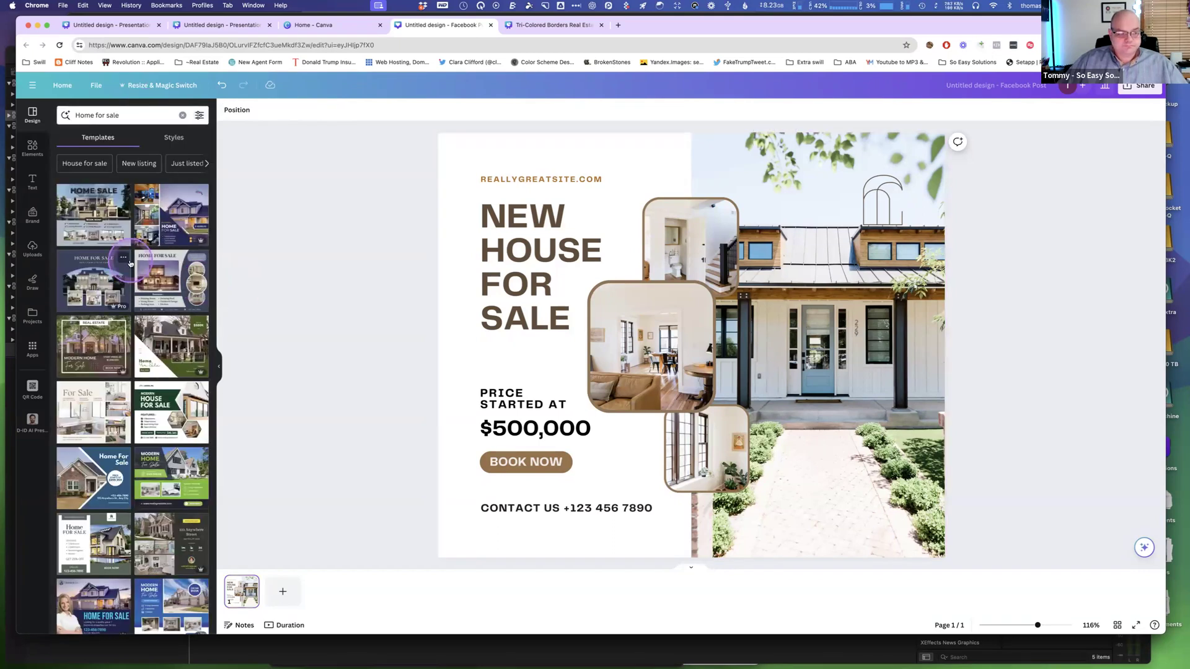
pyautogui.scroll(-5, 130, 263)
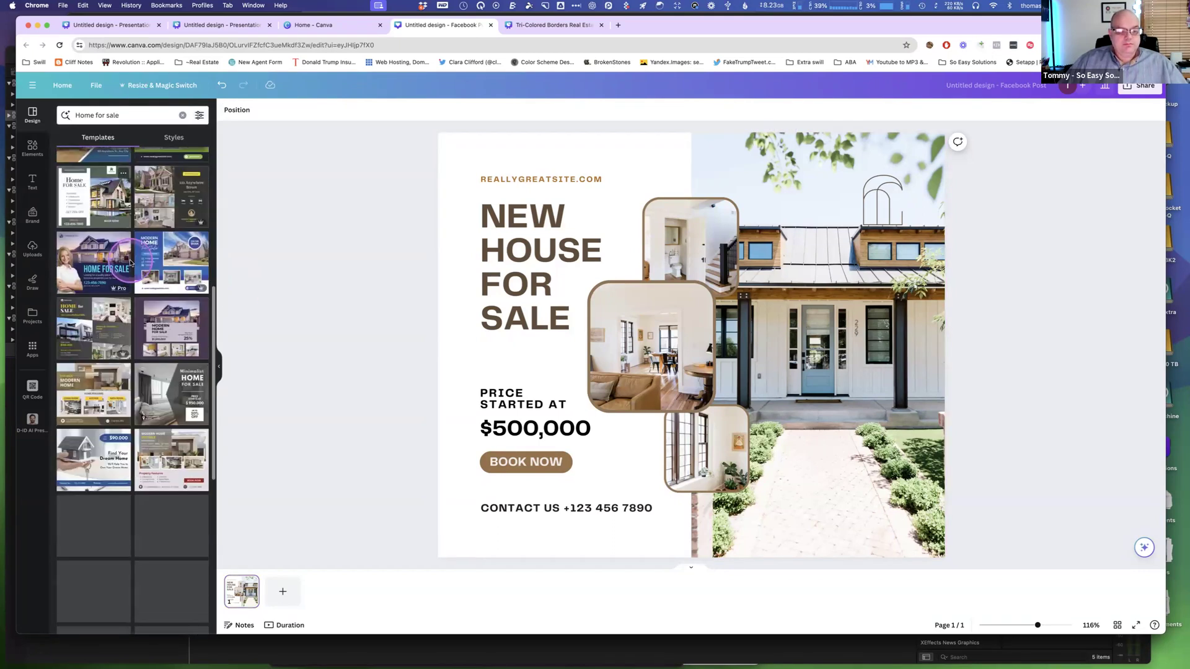
pyautogui.scroll(-5, 130, 264)
pyautogui.scroll(-10, 130, 264)
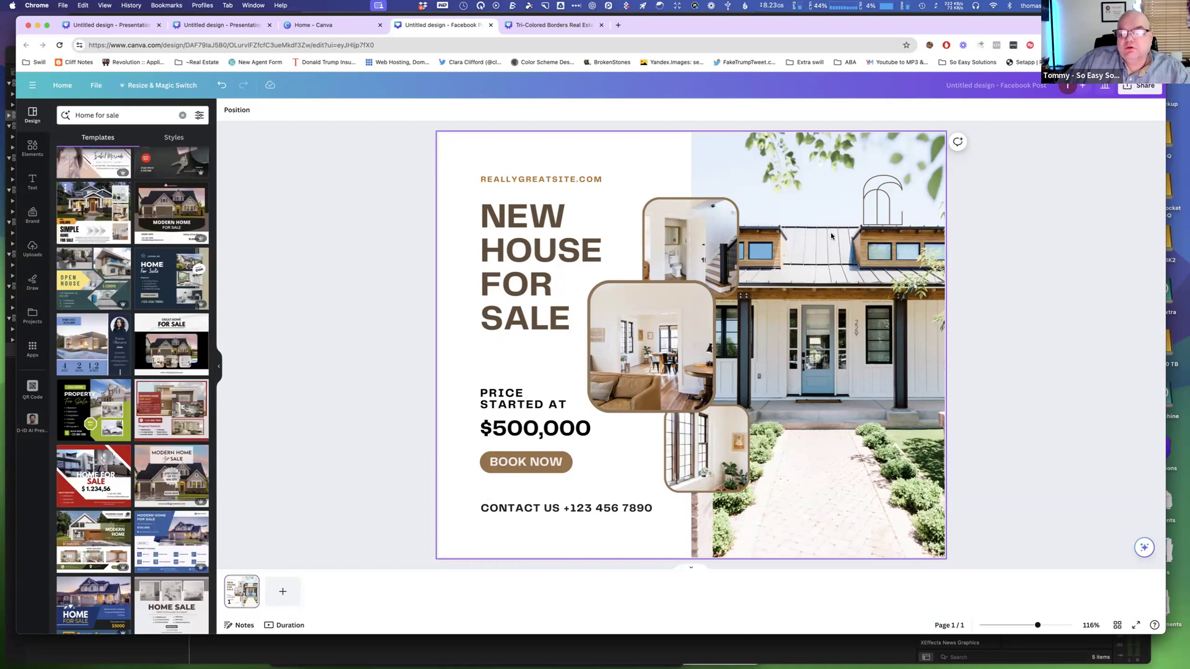
# Try moving the top small photo frame slightly left, then undo the move.
pyautogui.click(749, 249)
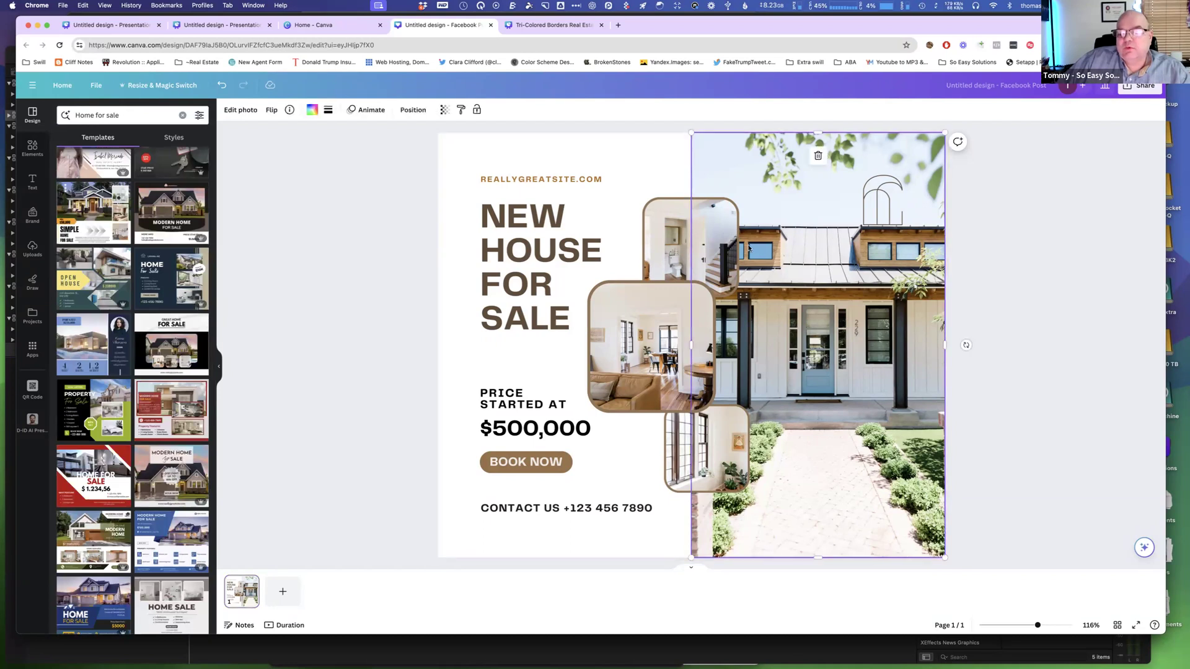
pyautogui.click(675, 241)
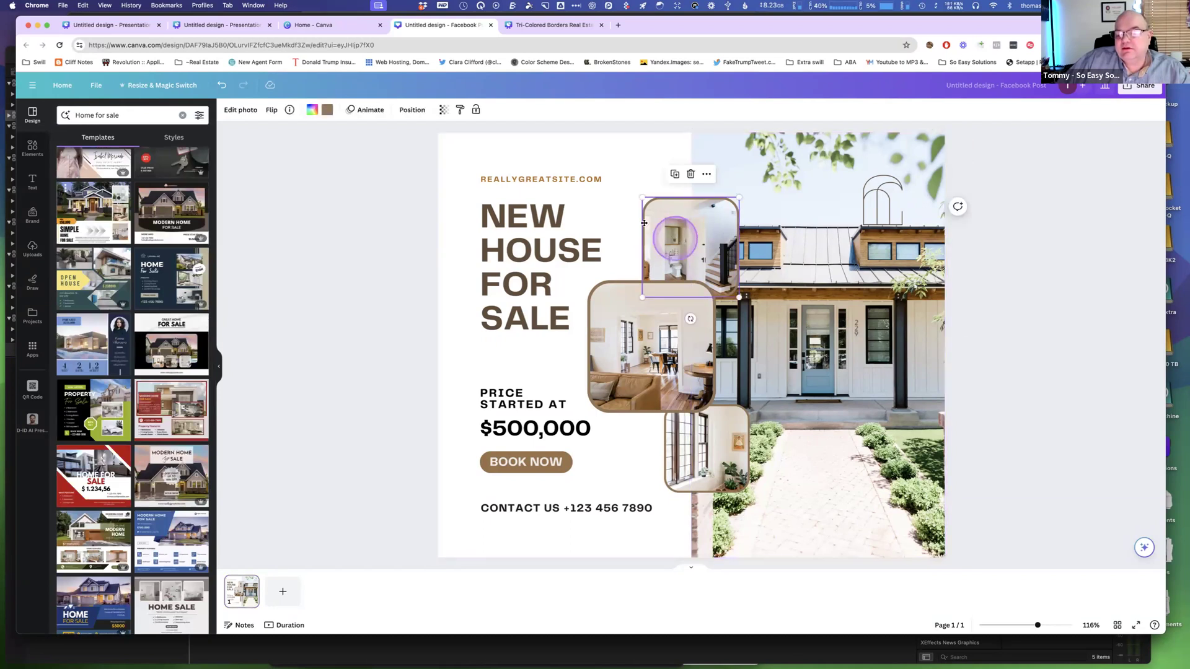
pyautogui.moveTo(644, 223); pyautogui.dragTo(636, 221)
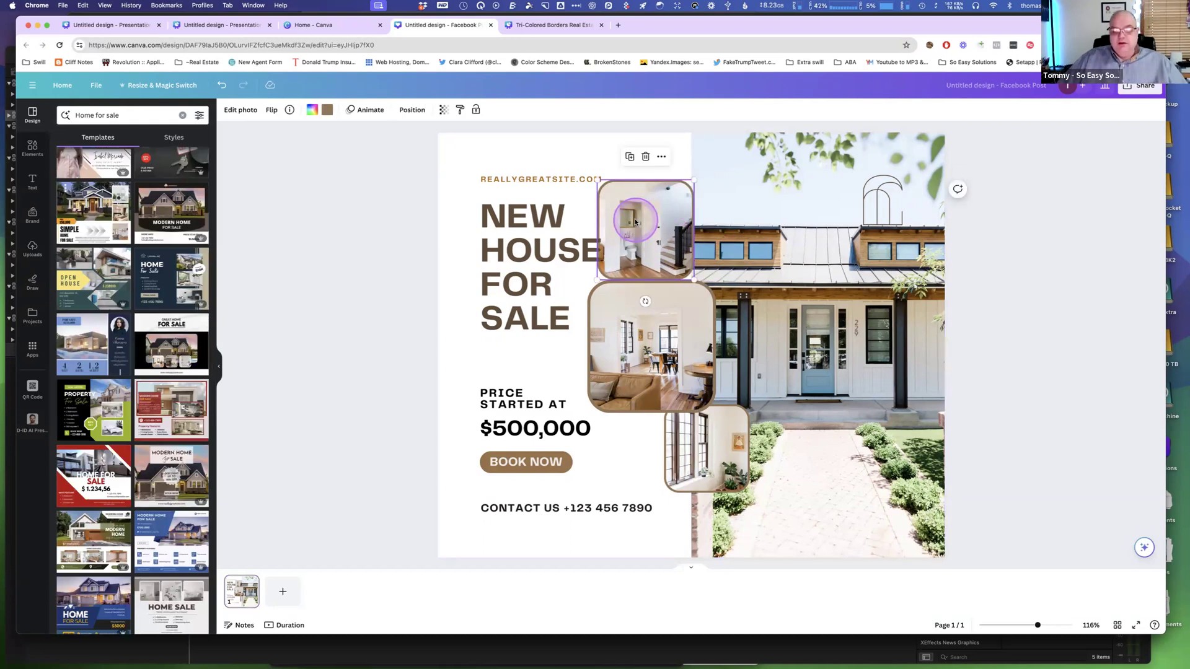
pyautogui.press('super+z')
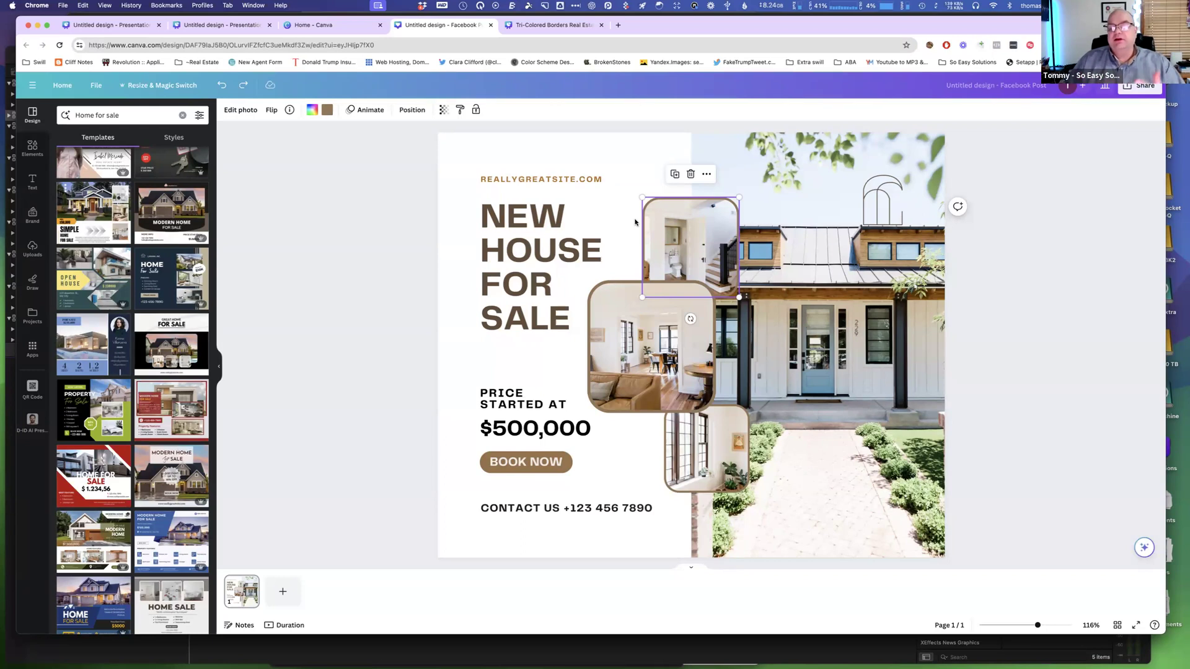
# Move the lower small photo frame left and enlarge it to about 215 × 222.
pyautogui.click(679, 242)
pyautogui.click(667, 354)
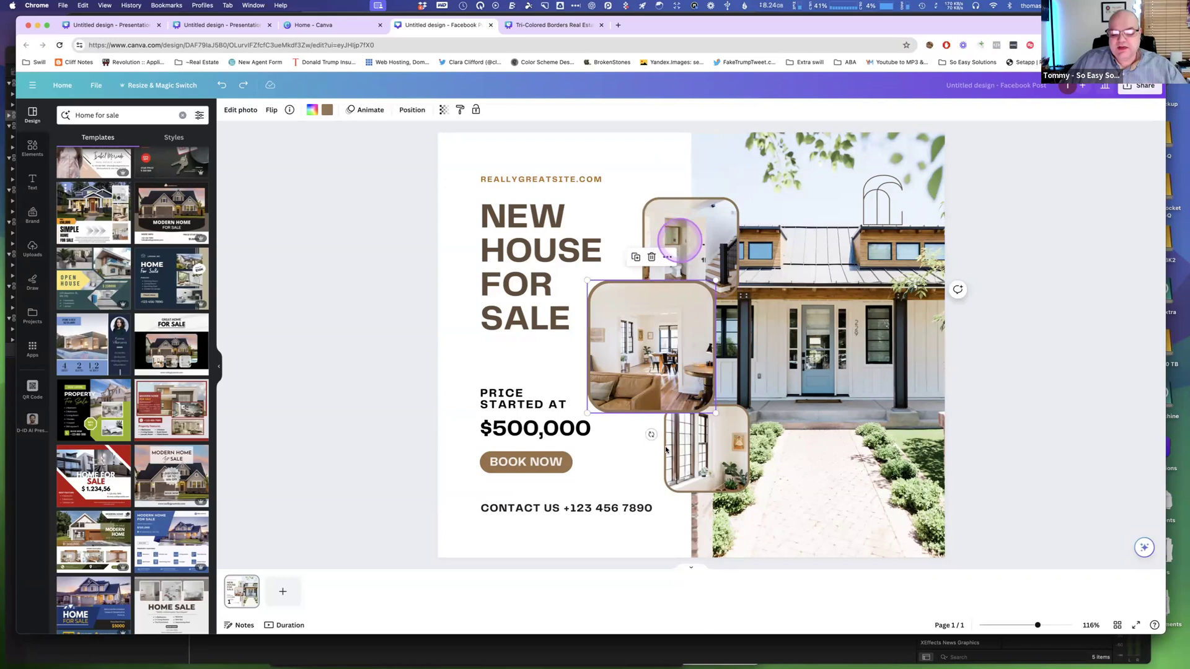
pyautogui.moveTo(685, 448); pyautogui.dragTo(670, 454)
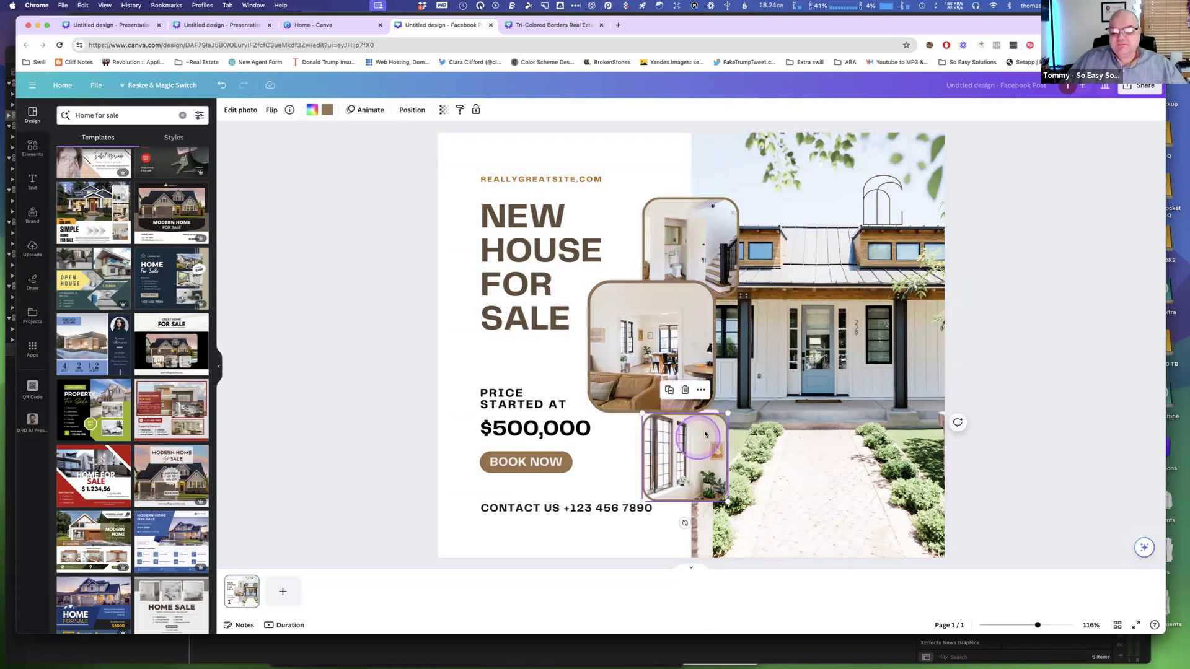
pyautogui.moveTo(727, 413); pyautogui.dragTo(767, 392)
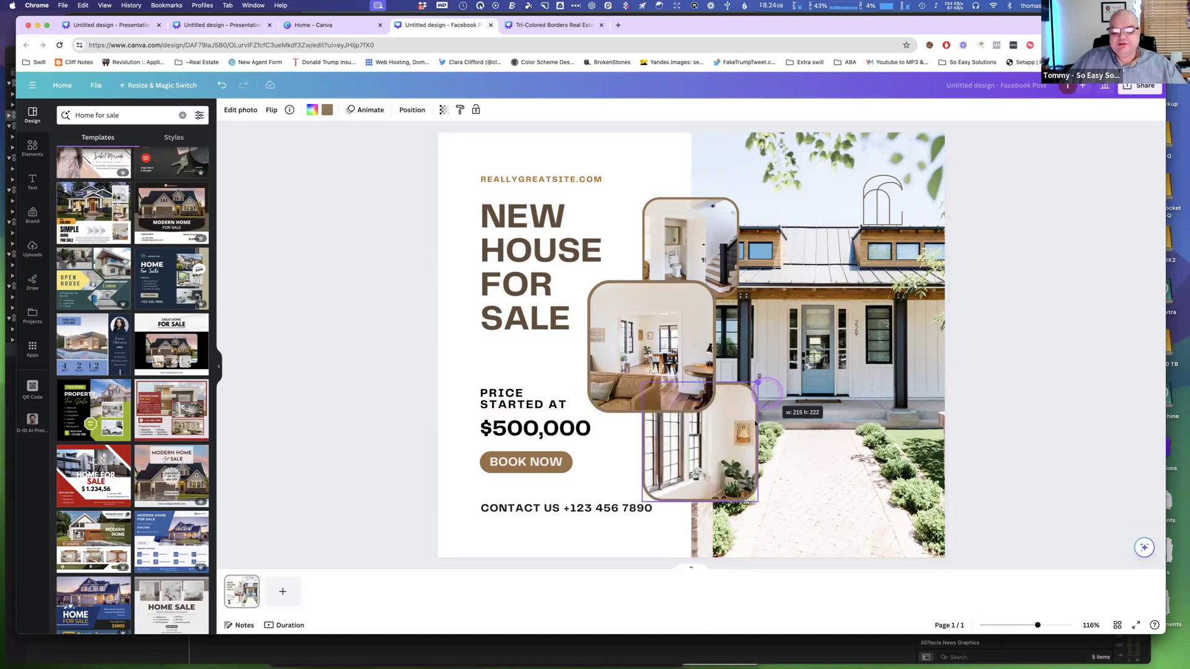
pyautogui.moveTo(724, 457); pyautogui.dragTo(721, 453)
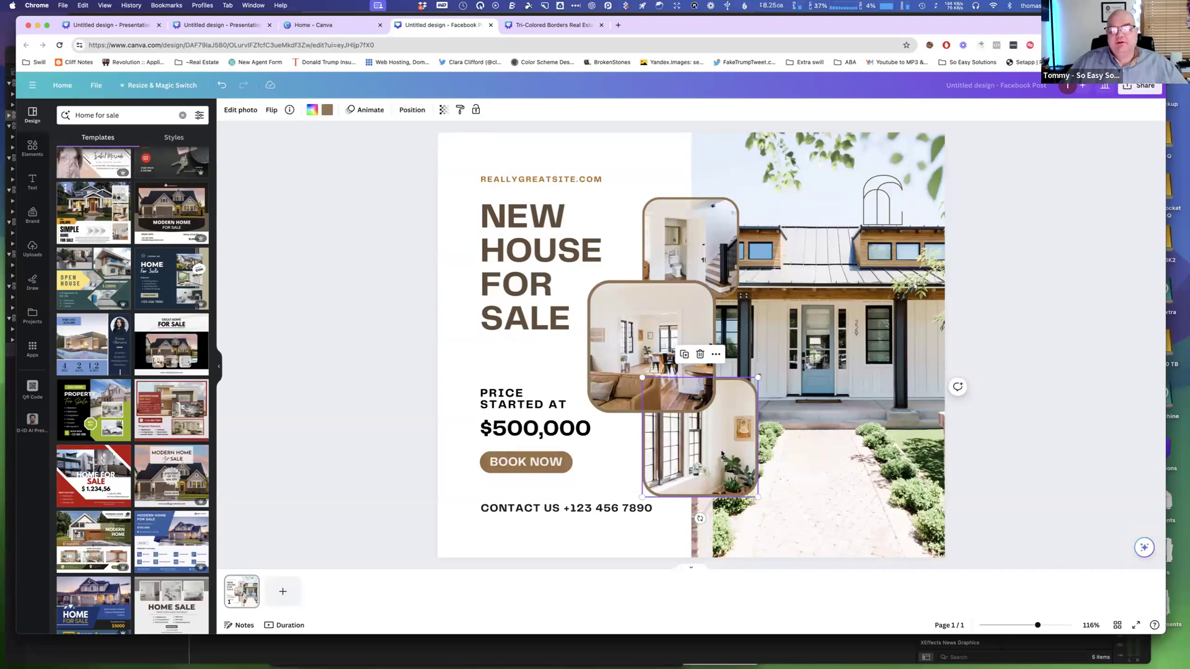
# Recolor the lower photo frame's border to Coral red and apply that color to all matching frames.
pyautogui.click(326, 177)
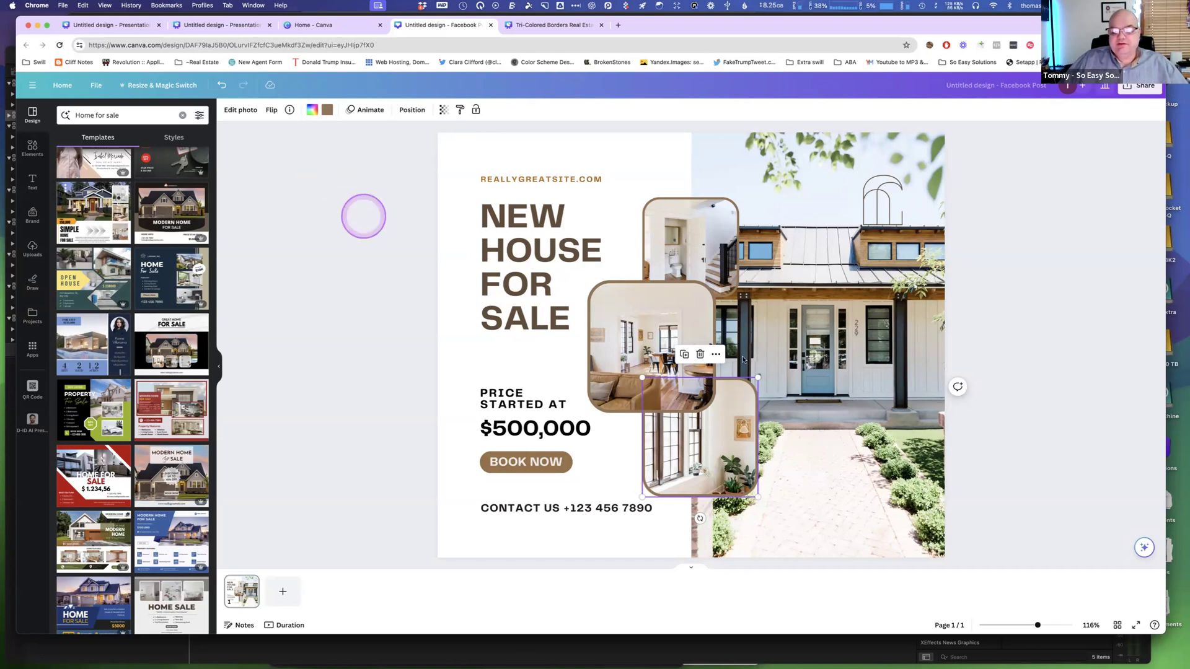
pyautogui.click(327, 111)
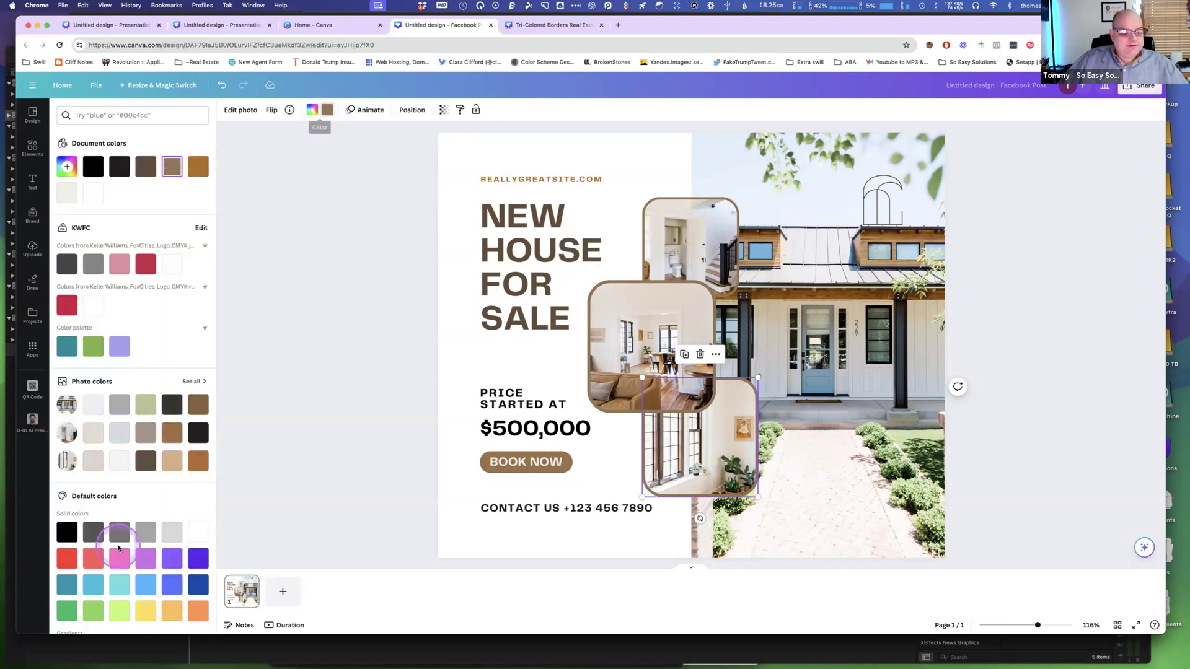
pyautogui.scroll(-3, 124, 558)
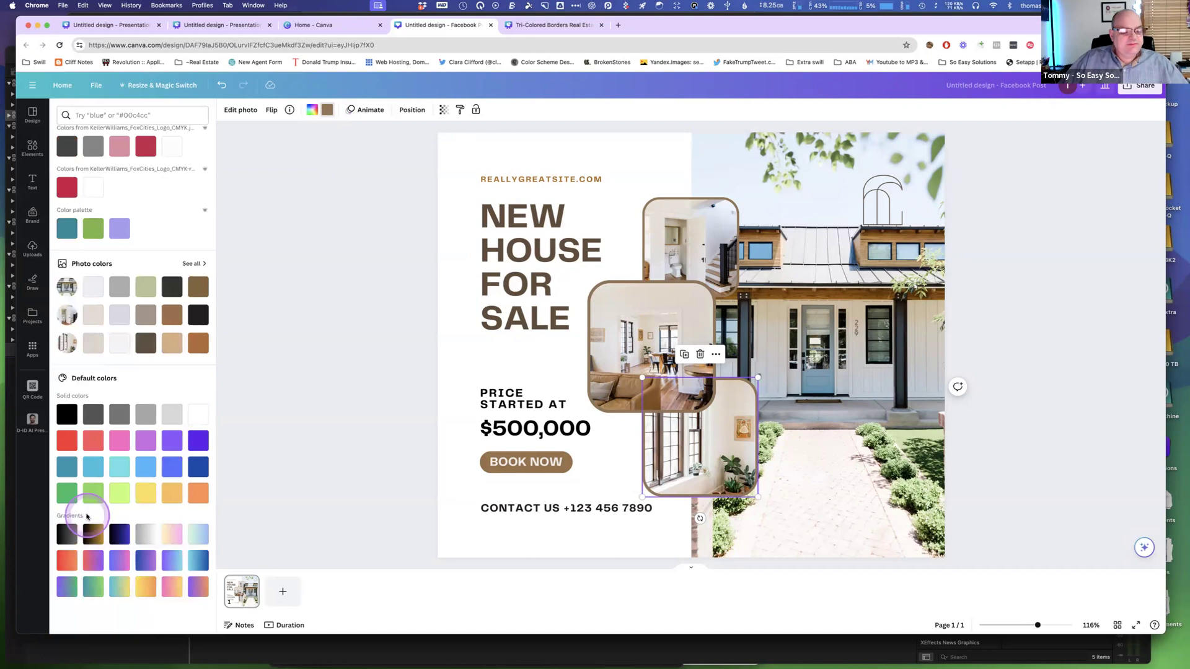
pyautogui.click(96, 442)
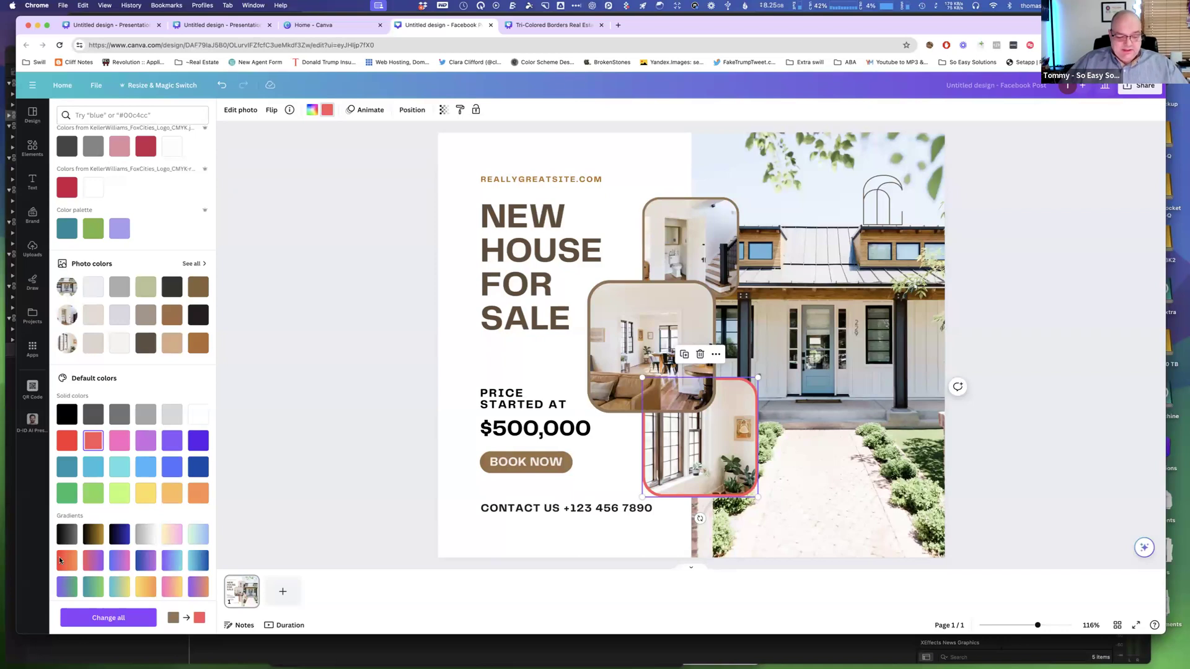
pyautogui.scroll(1, 77, 626)
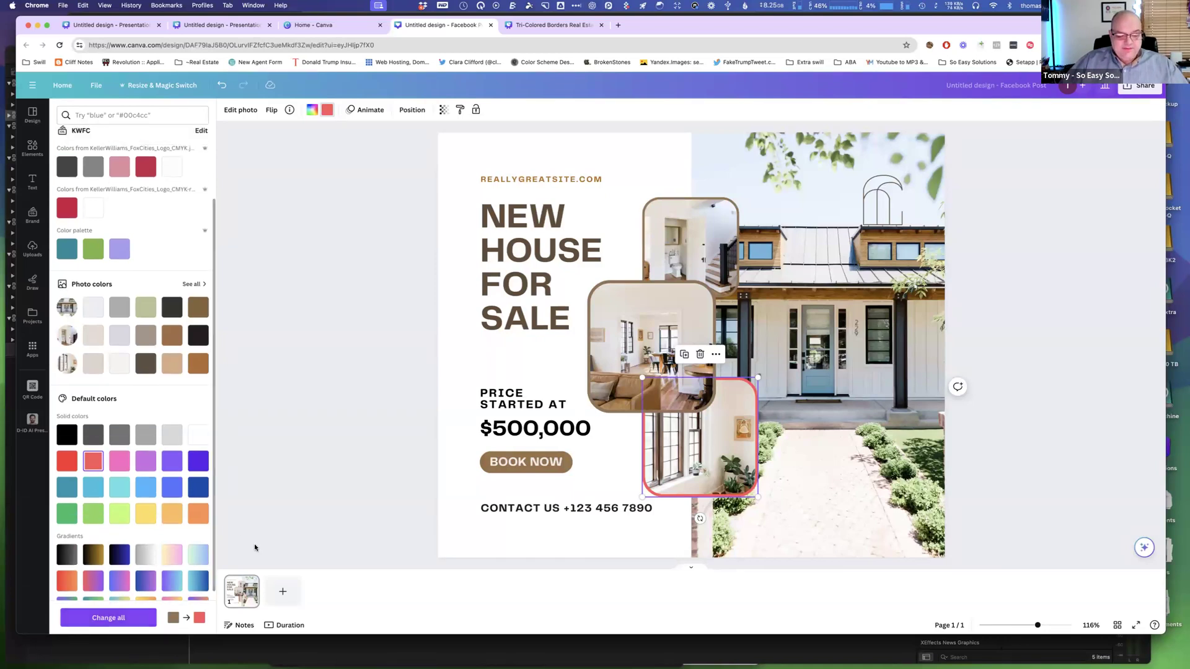
pyautogui.click(109, 611)
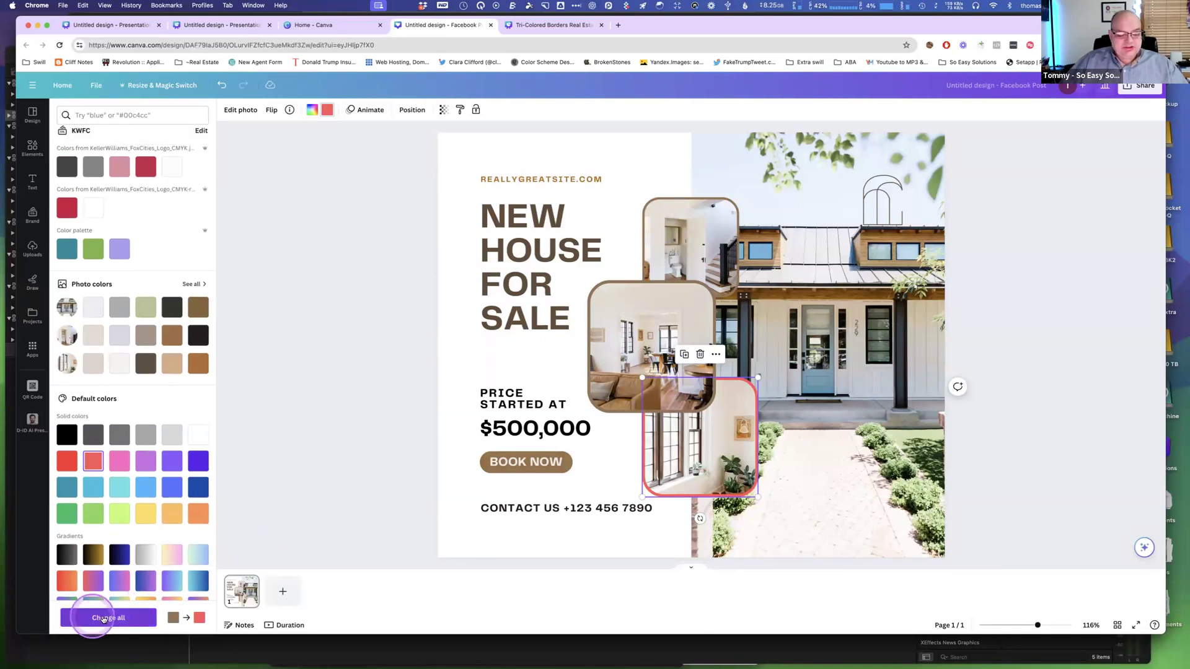
pyautogui.click(141, 619)
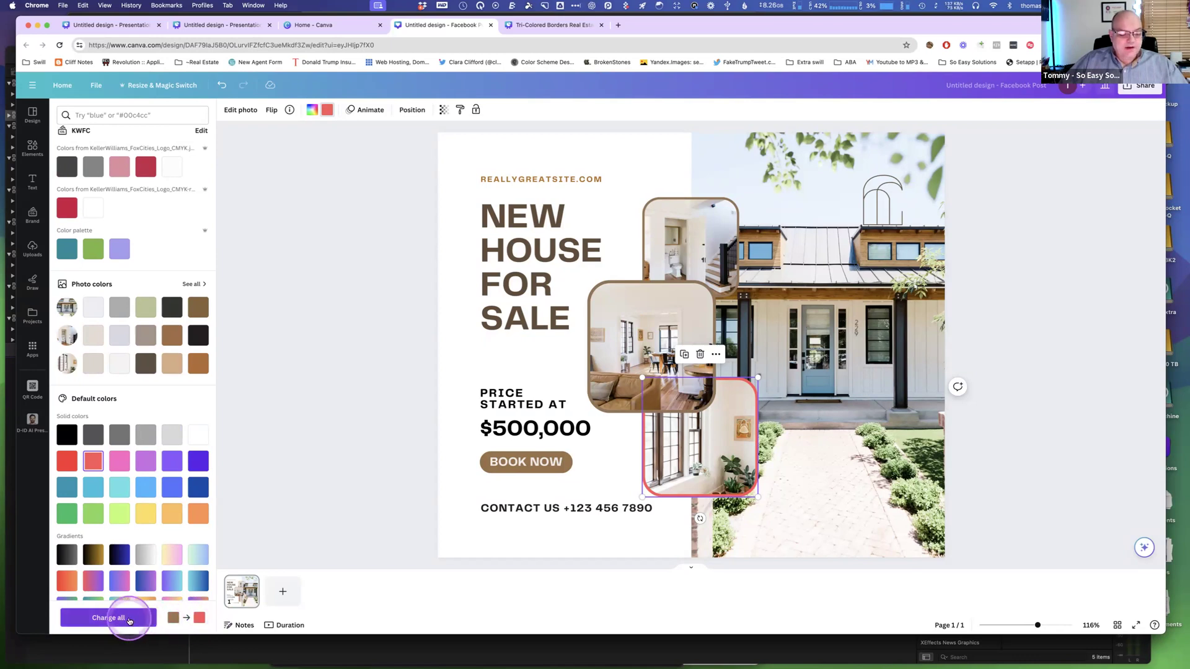
pyautogui.click(129, 620)
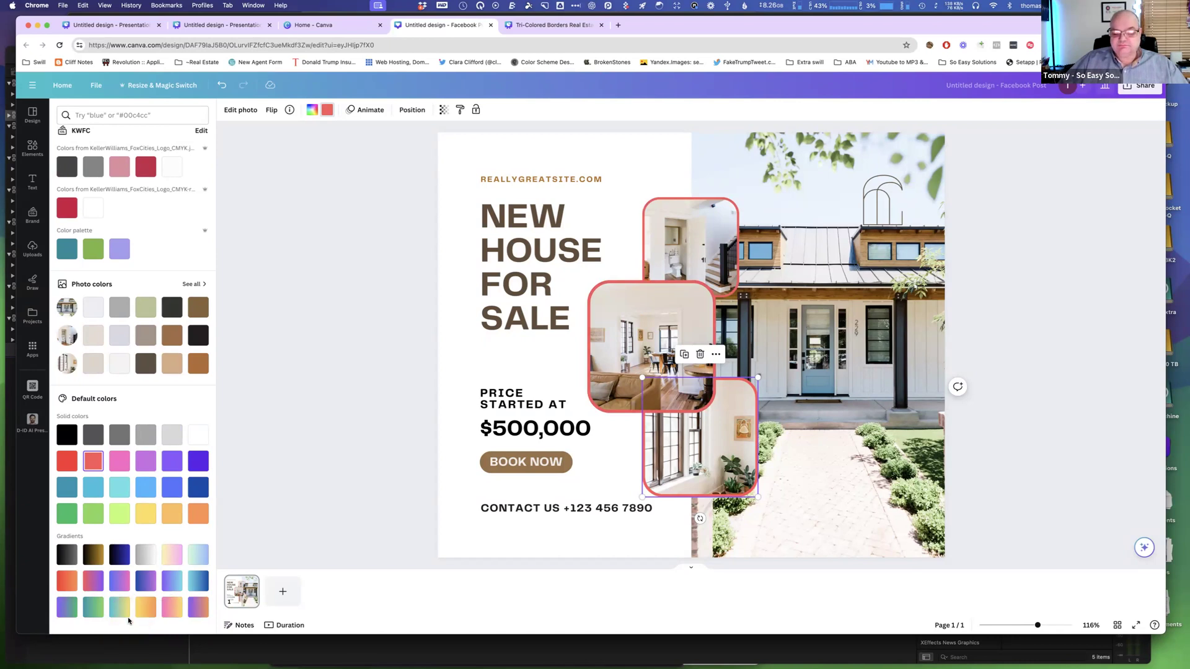
# Color the website line dark red and the NEW HOUSE FOR SALE headline pink using the brand kit colors.
pyautogui.click(517, 310)
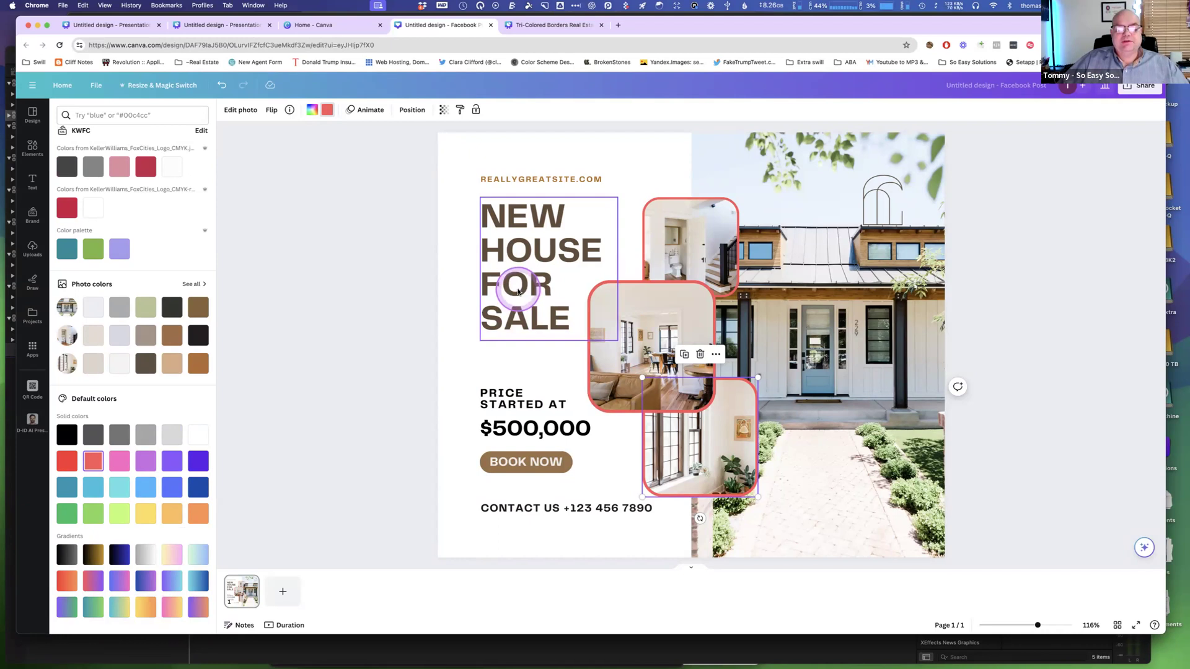
pyautogui.click(518, 292)
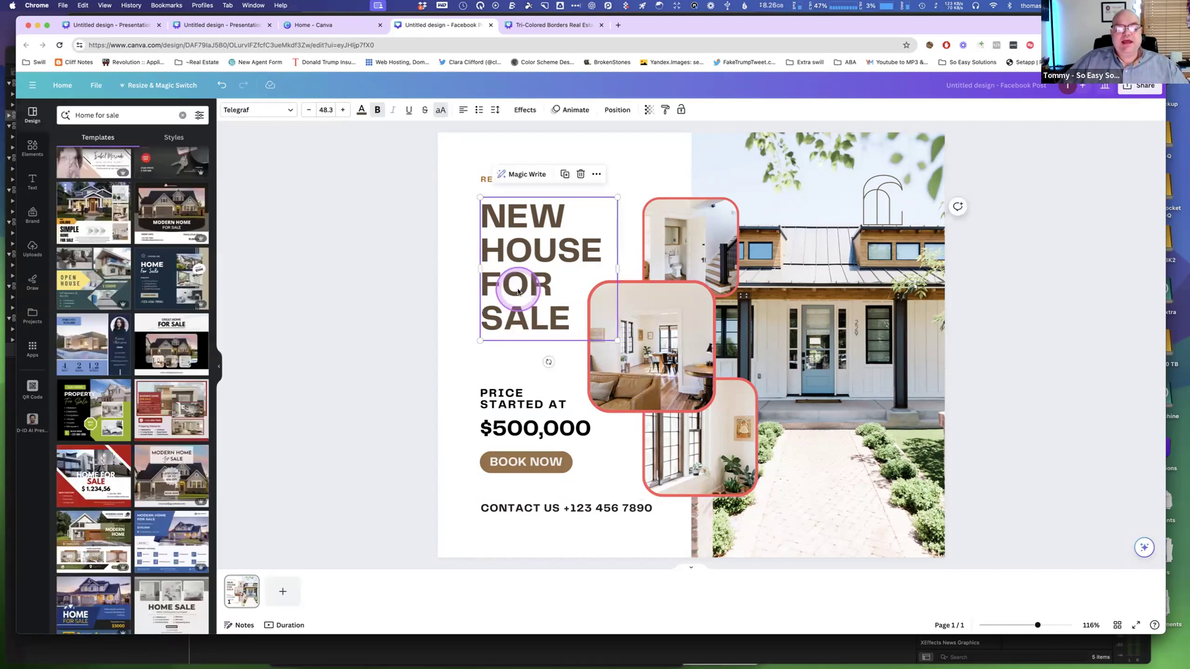
pyautogui.click(486, 181)
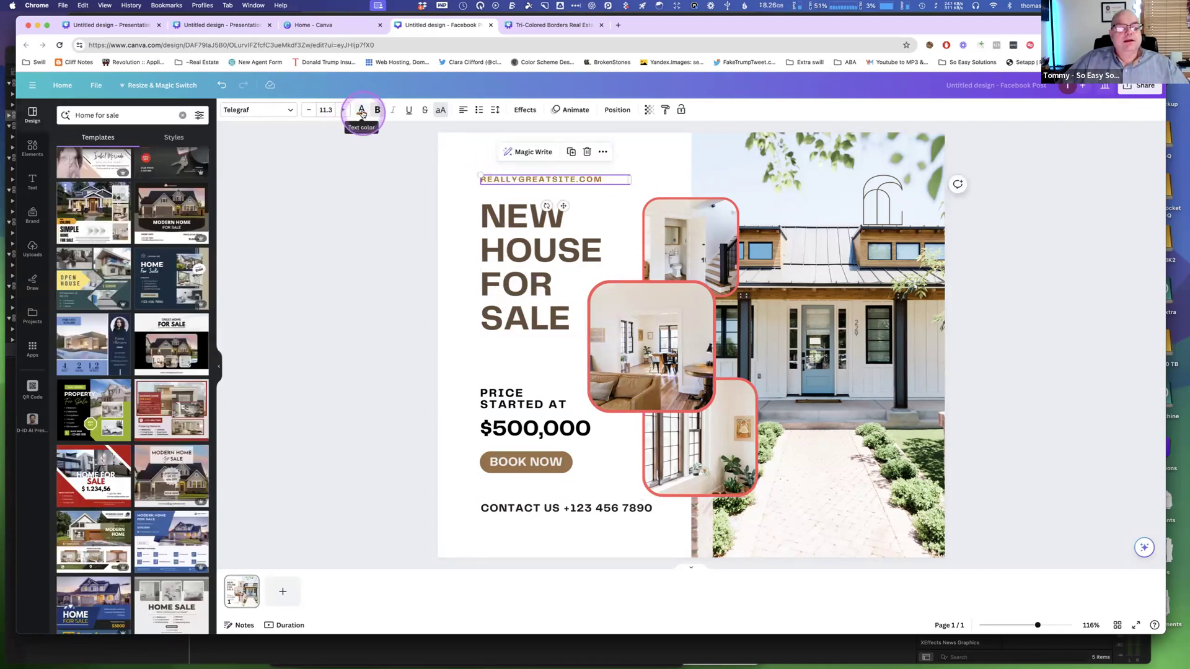
pyautogui.click(361, 111)
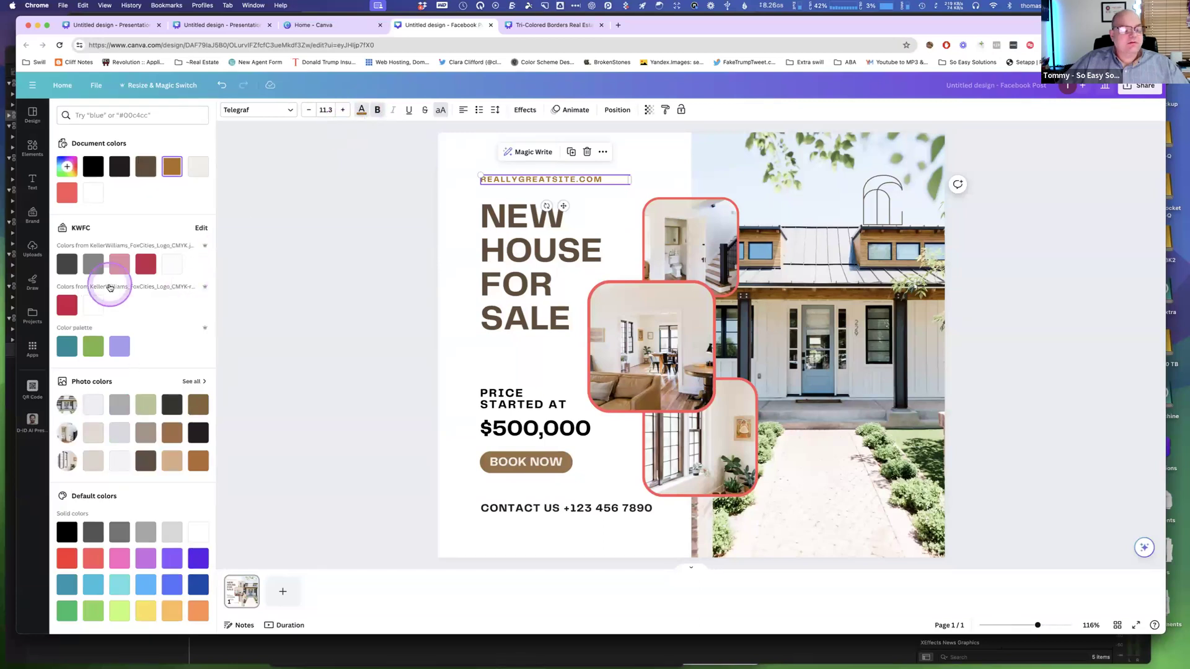
pyautogui.click(67, 305)
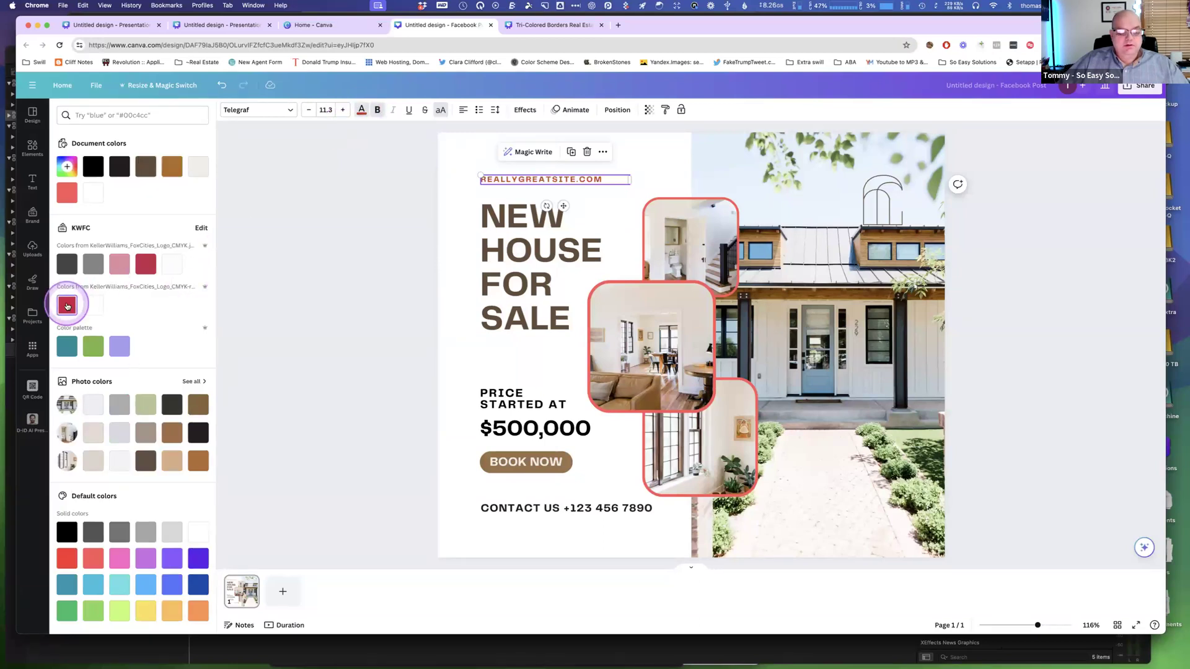
pyautogui.click(539, 283)
pyautogui.click(120, 269)
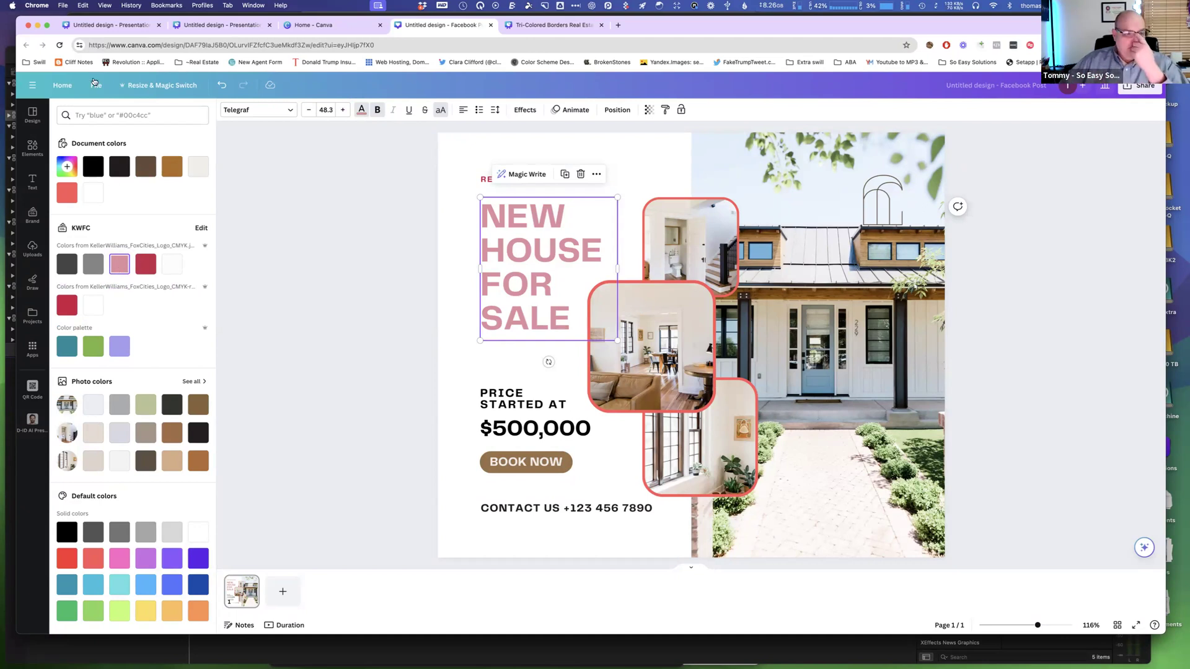
# Switch to the Tri-Colored Borders presentation and change its green border shape to orange across all pages.
pyautogui.click(313, 26)
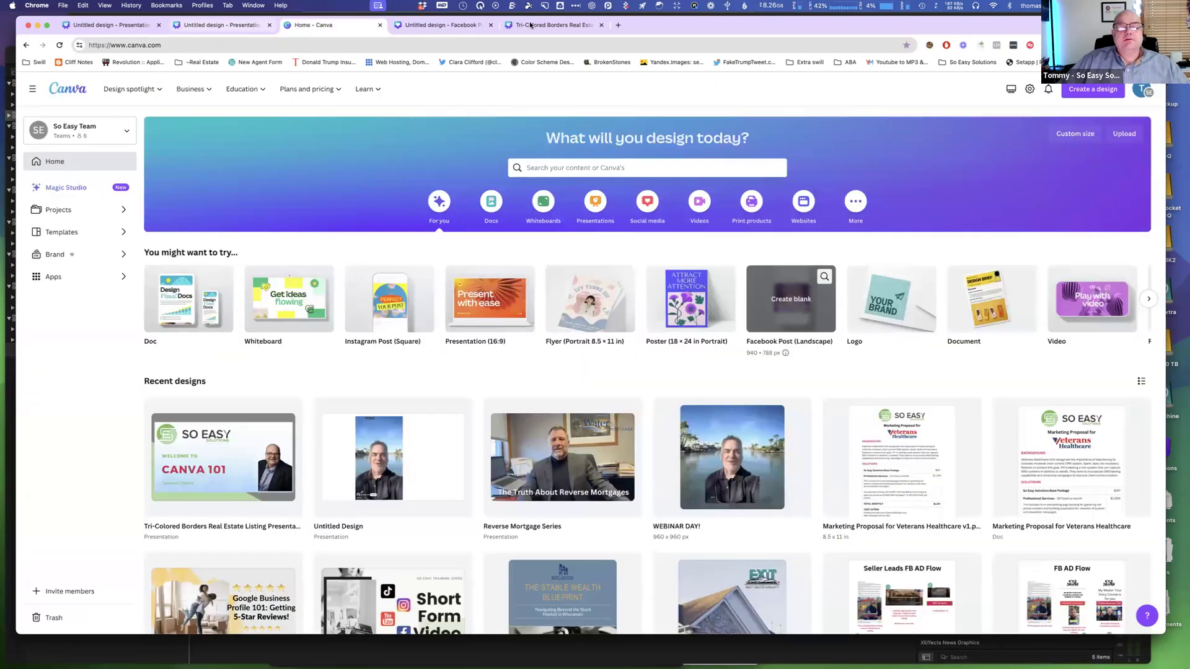
pyautogui.click(530, 25)
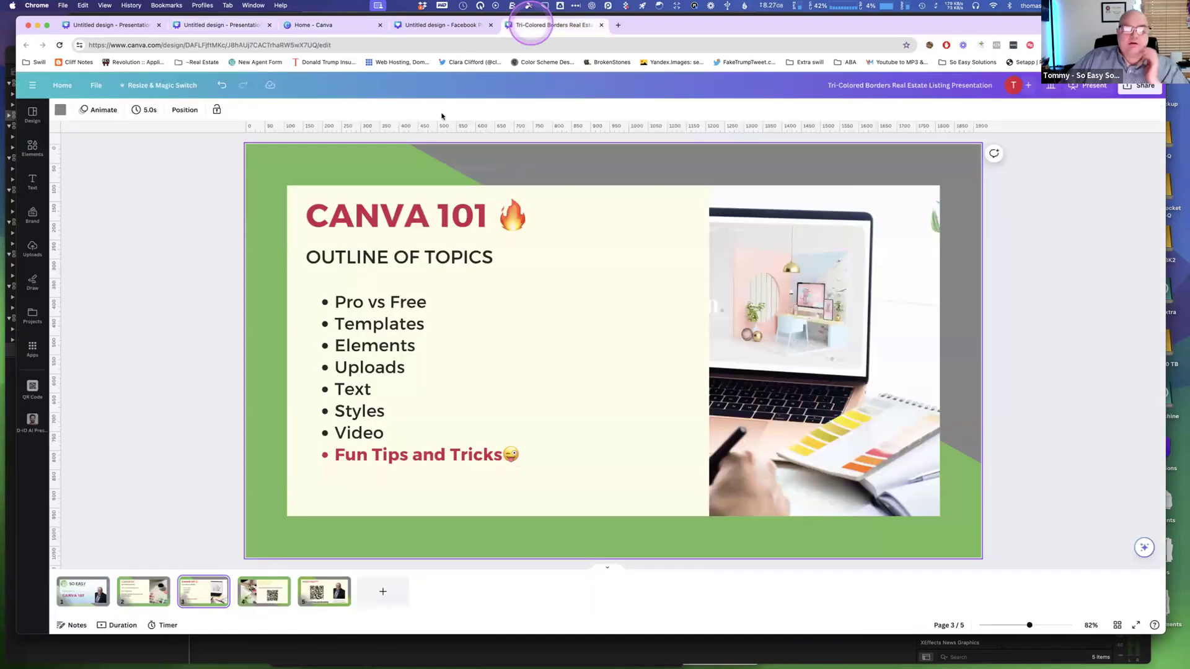
pyautogui.click(317, 165)
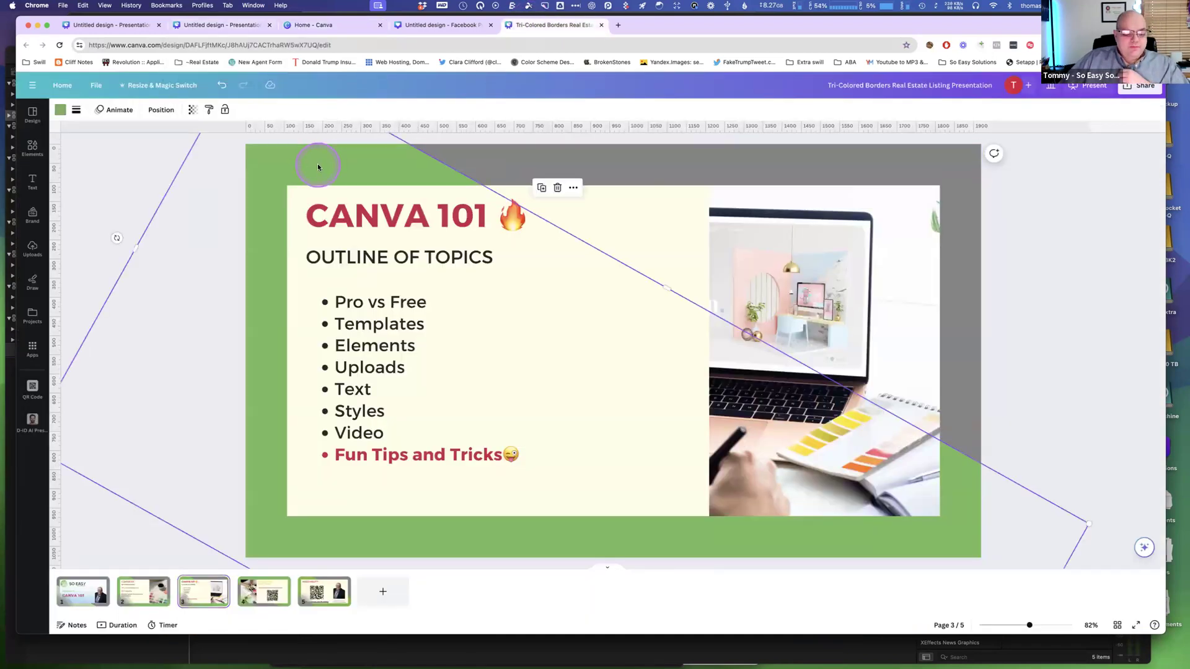
pyautogui.click(60, 111)
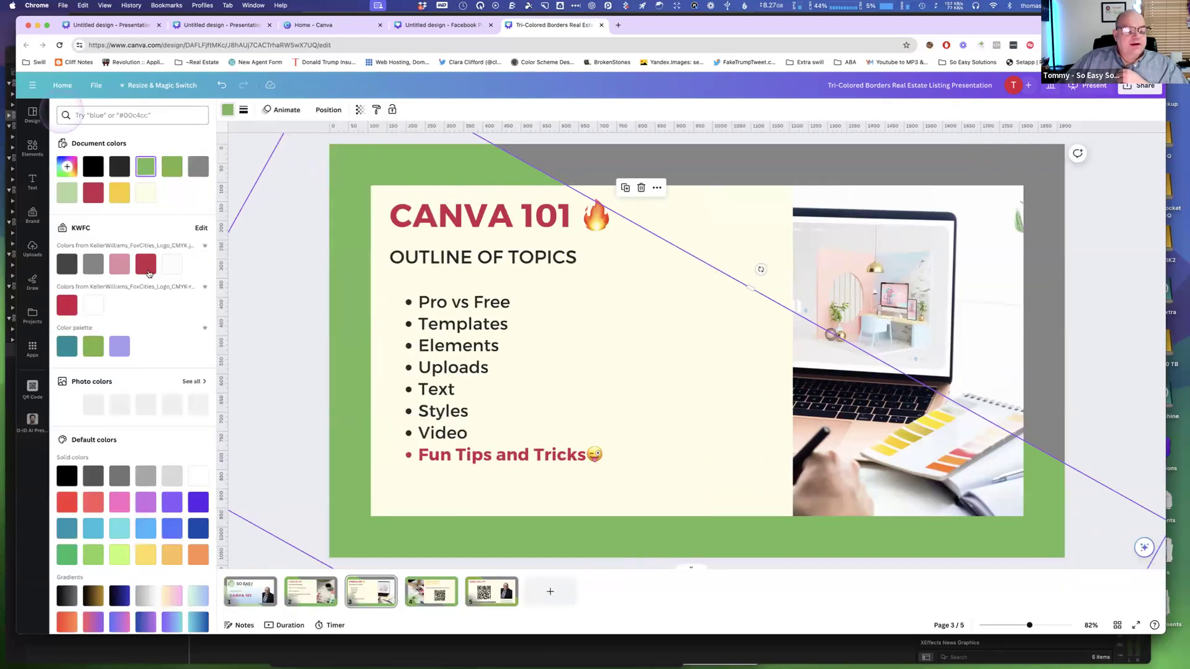
pyautogui.click(197, 556)
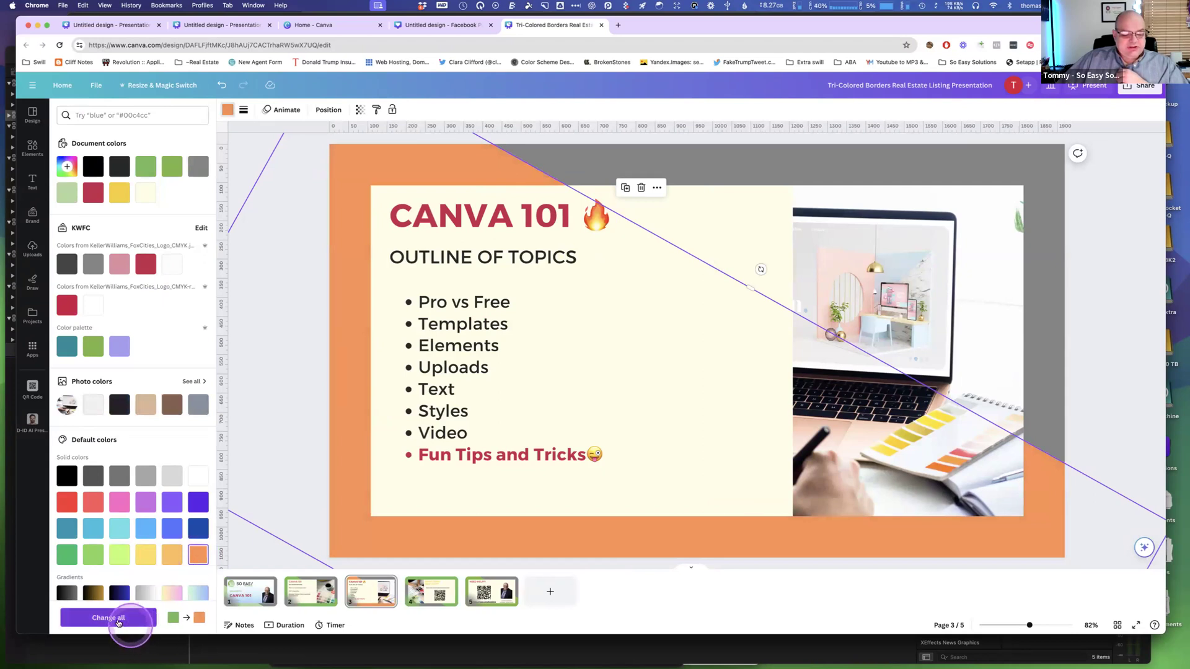
pyautogui.click(117, 622)
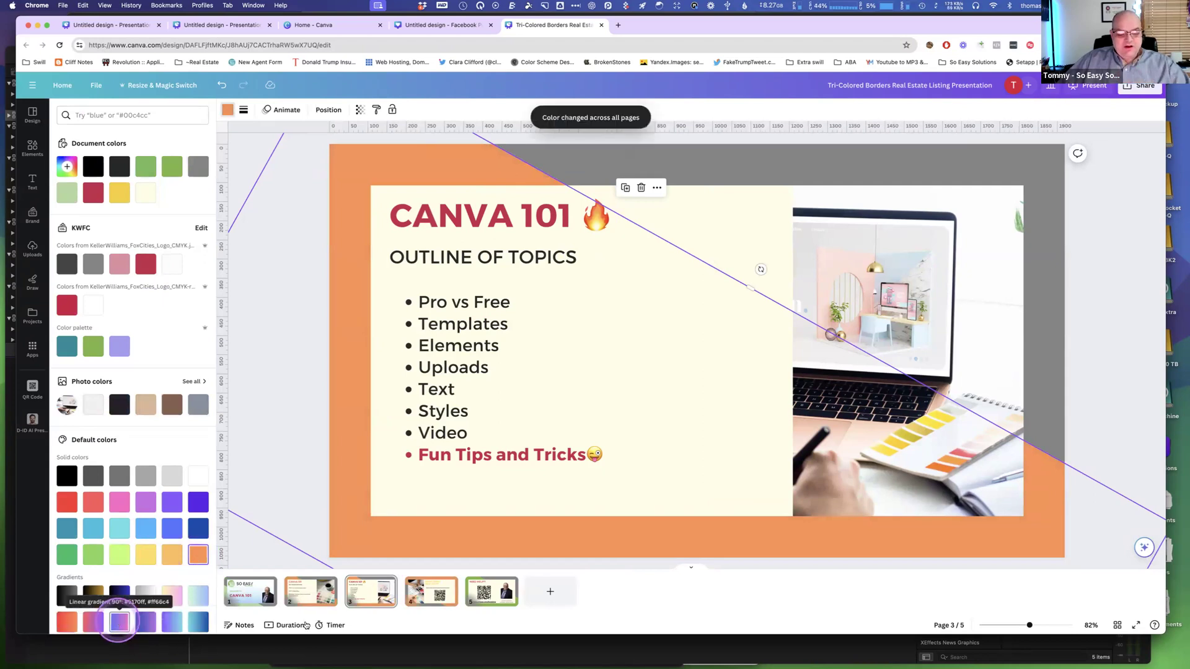
# Flip through the presentation's pages to review the recolored borders.
pyautogui.click(455, 607)
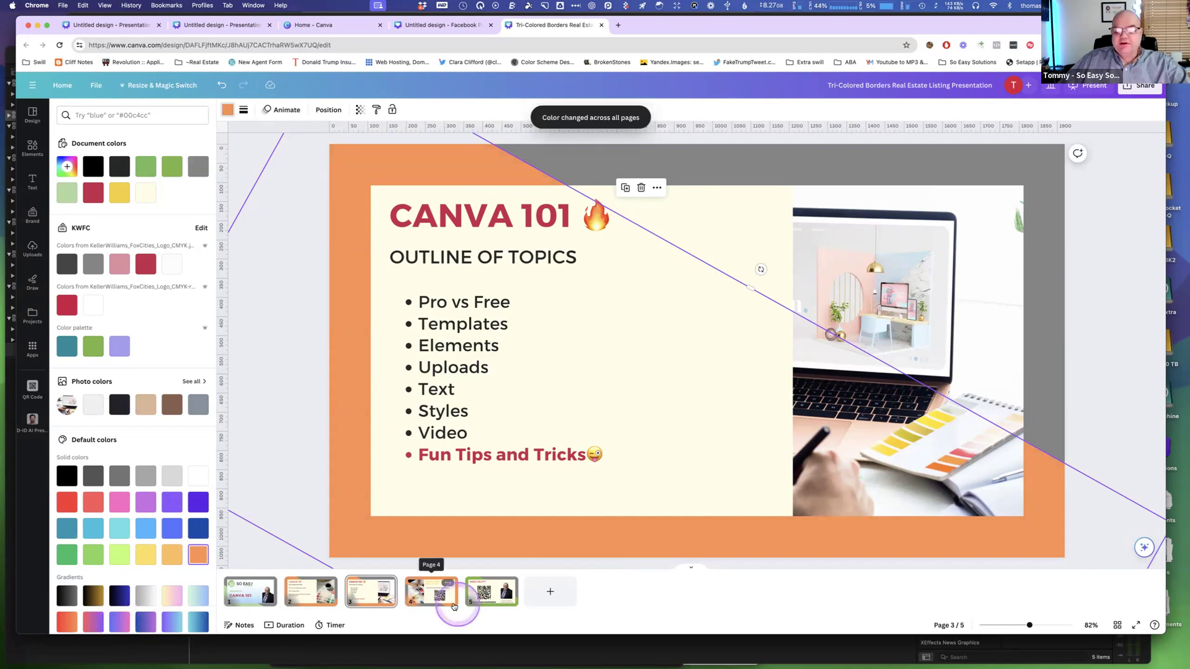
pyautogui.click(352, 594)
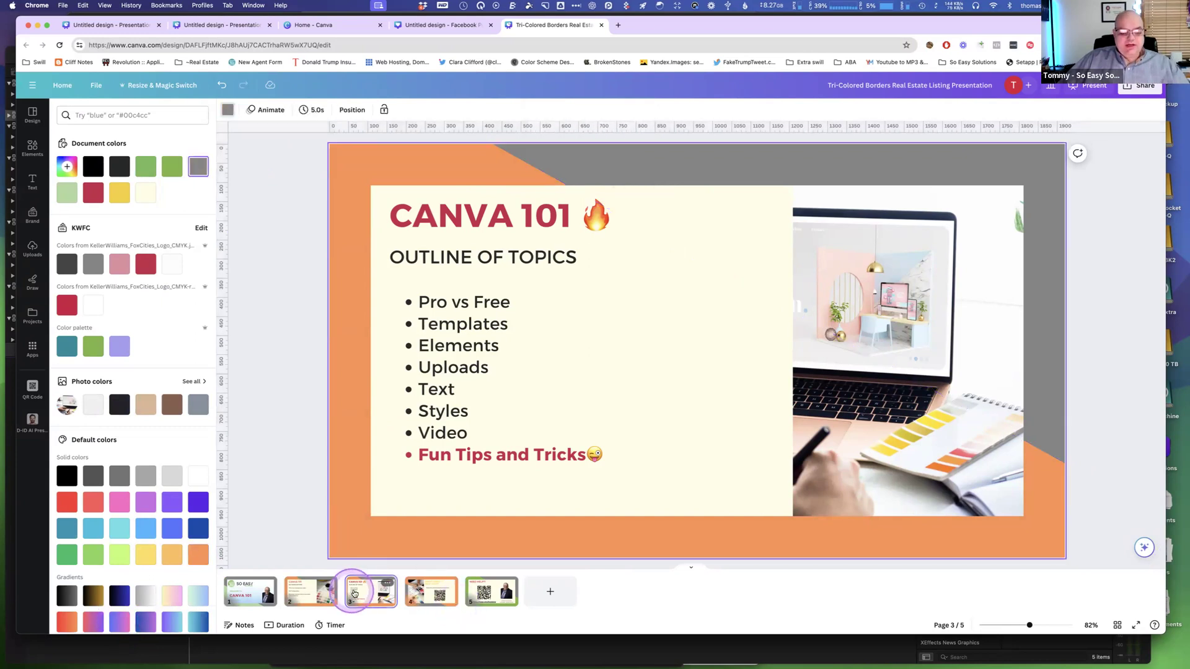
pyautogui.click(366, 593)
pyautogui.click(312, 593)
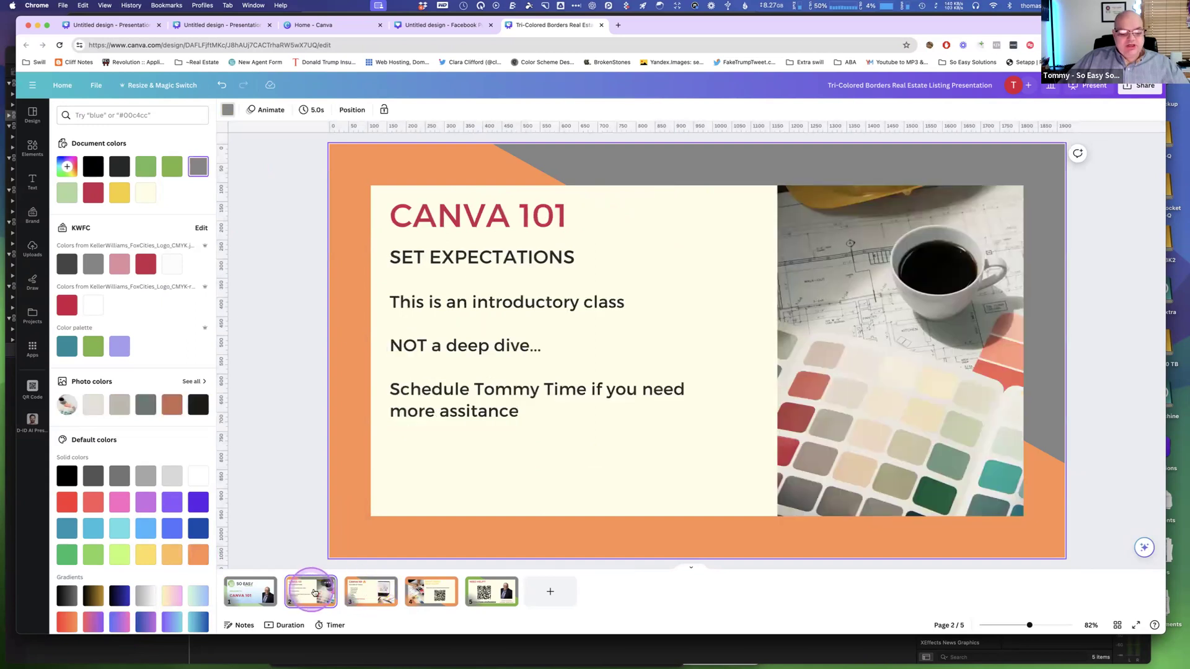
pyautogui.click(357, 593)
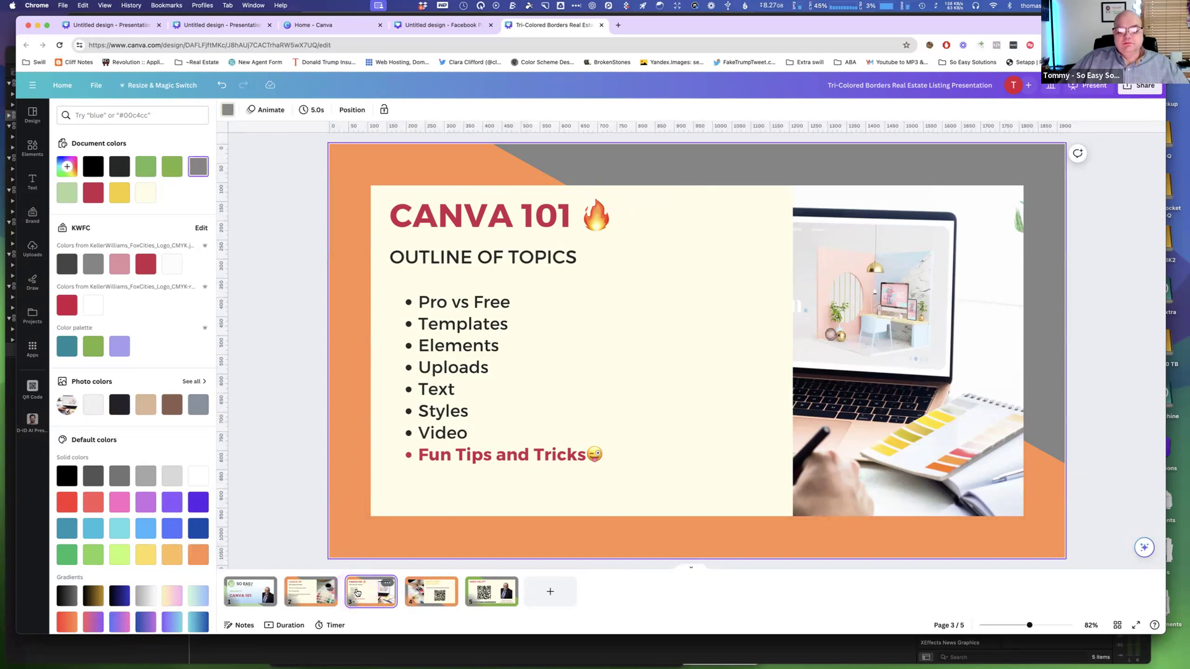
# Return to the Facebook post design and search the elements library for just listed.
pyautogui.click(446, 26)
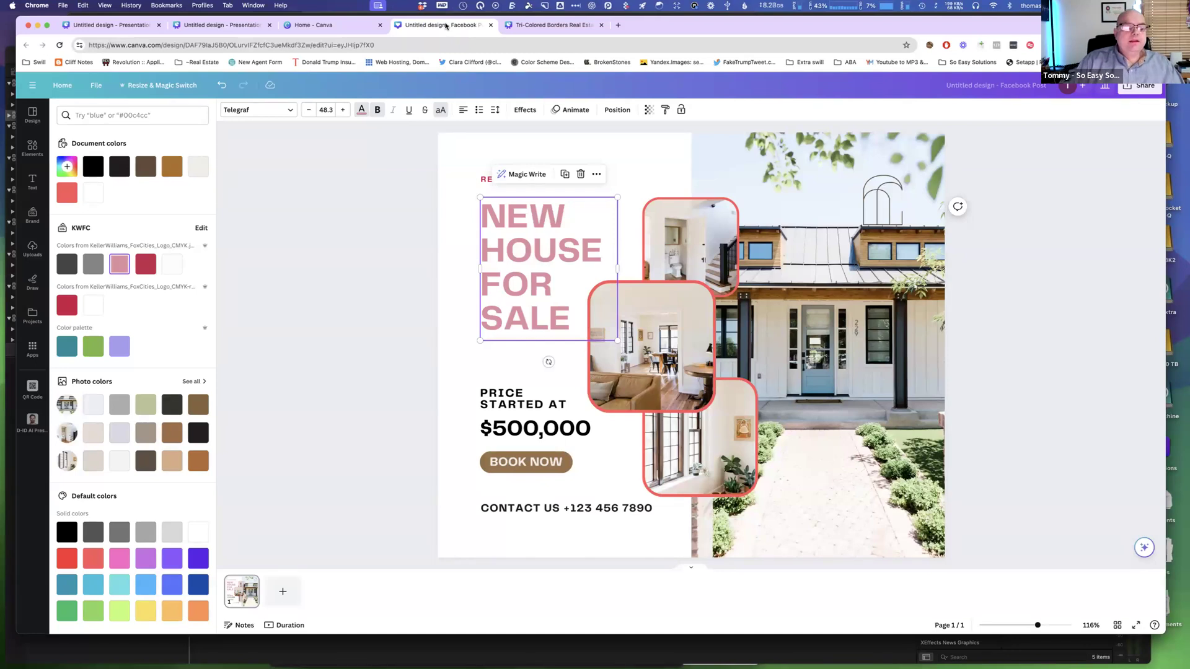
pyautogui.click(32, 149)
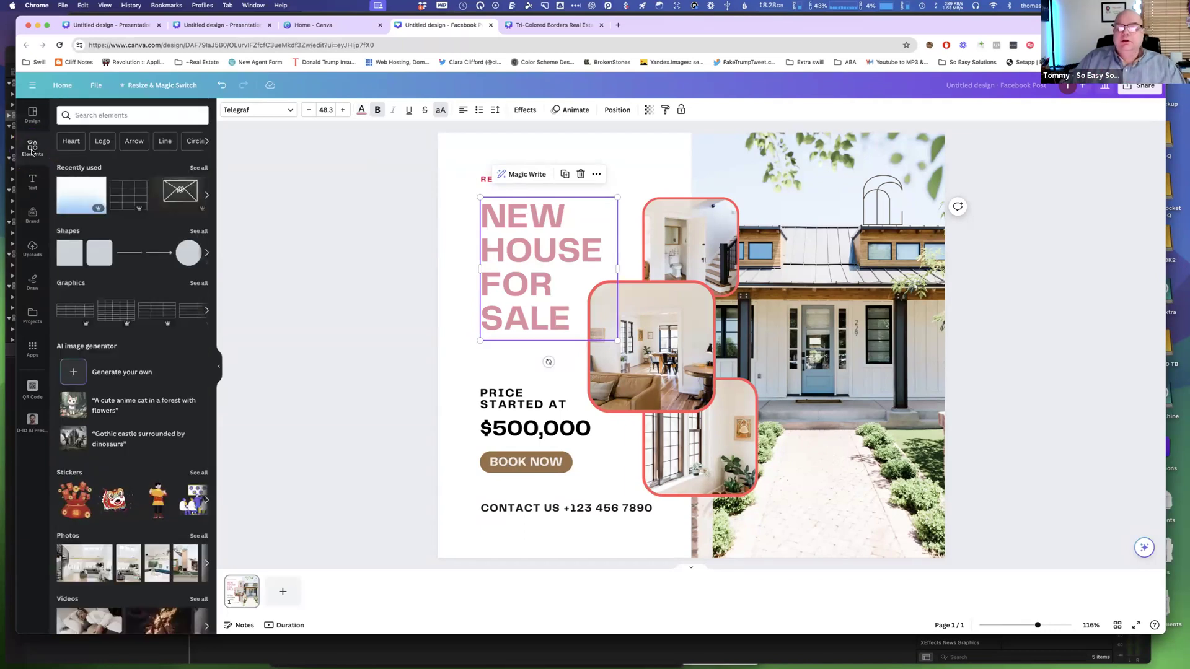
pyautogui.click(33, 117)
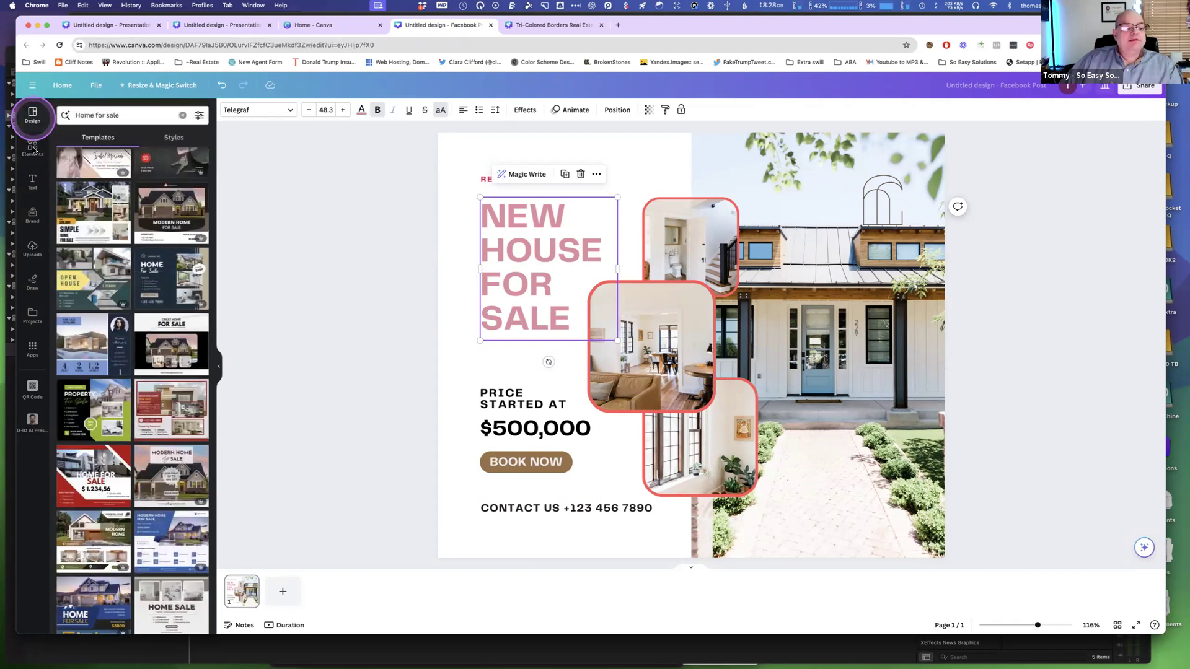
pyautogui.click(33, 147)
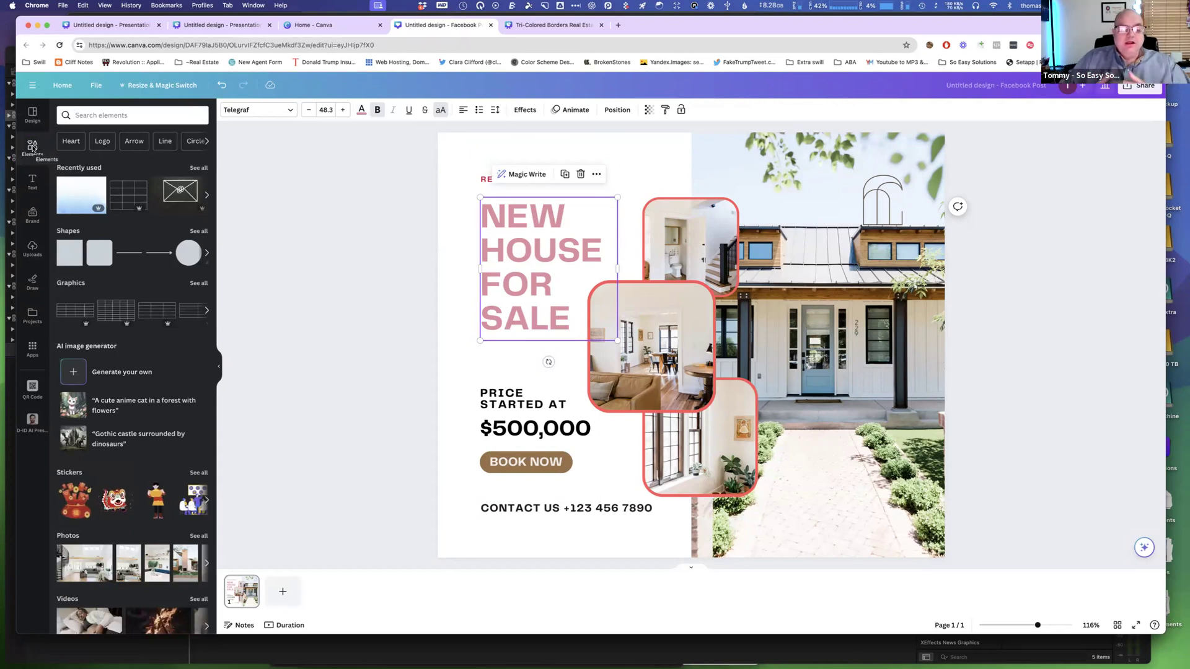
pyautogui.click(95, 116)
pyautogui.write('just listed')
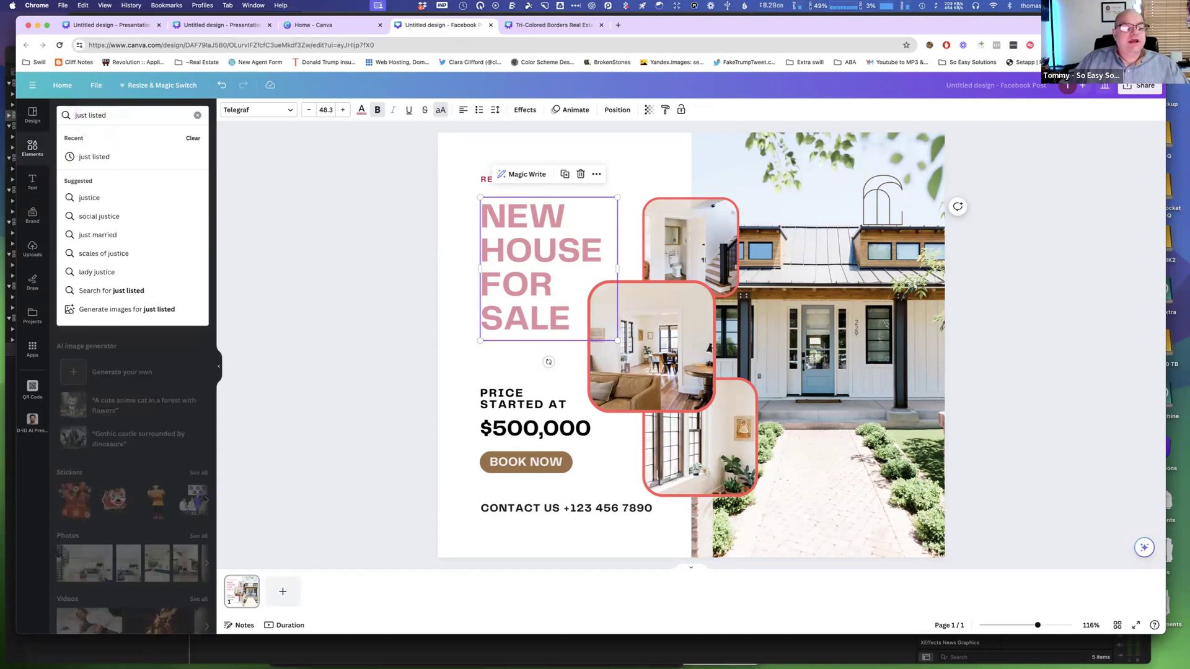
pyautogui.press('Return')
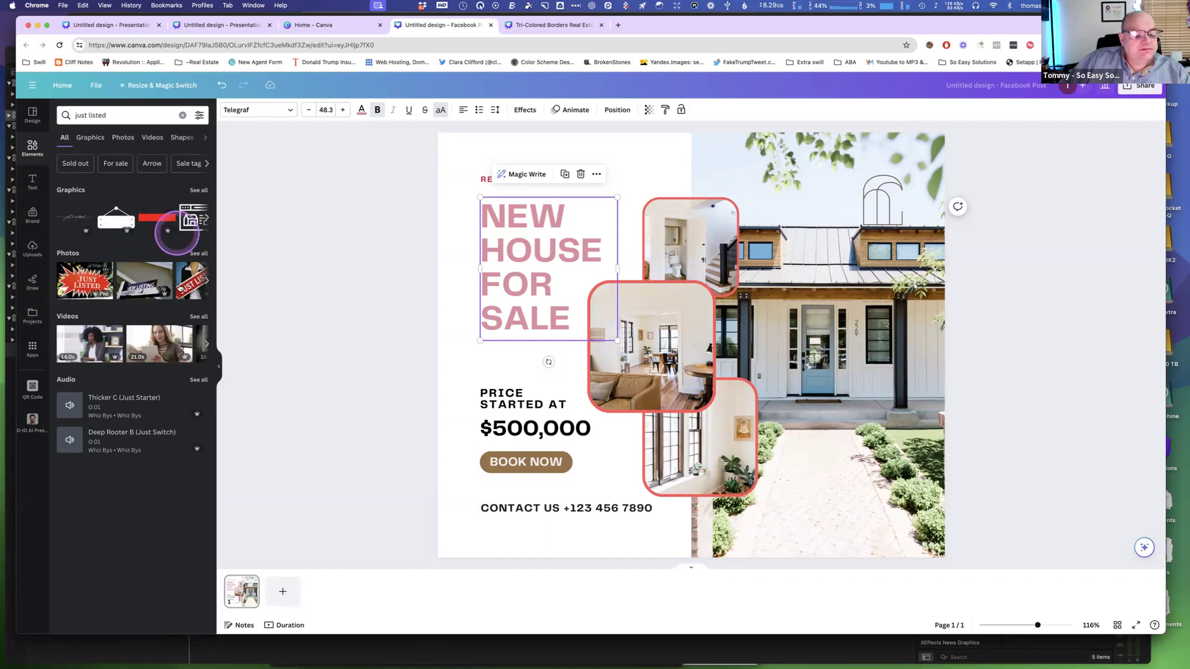
# Browse all the just listed graphics results.
pyautogui.click(206, 282)
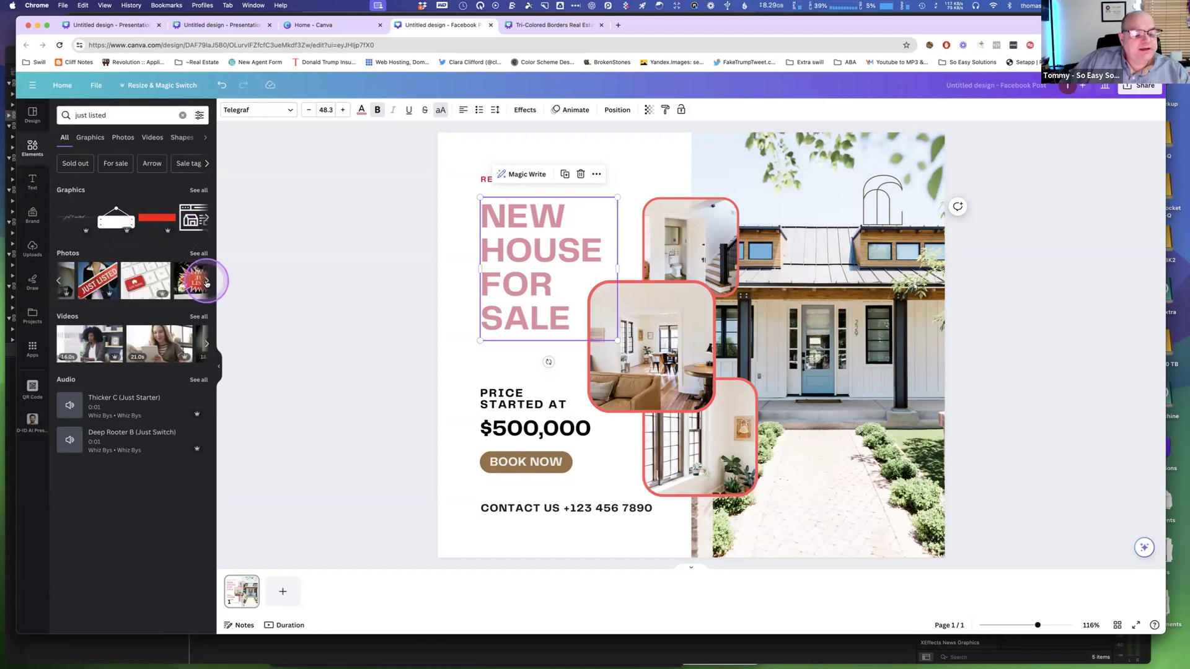
pyautogui.click(198, 190)
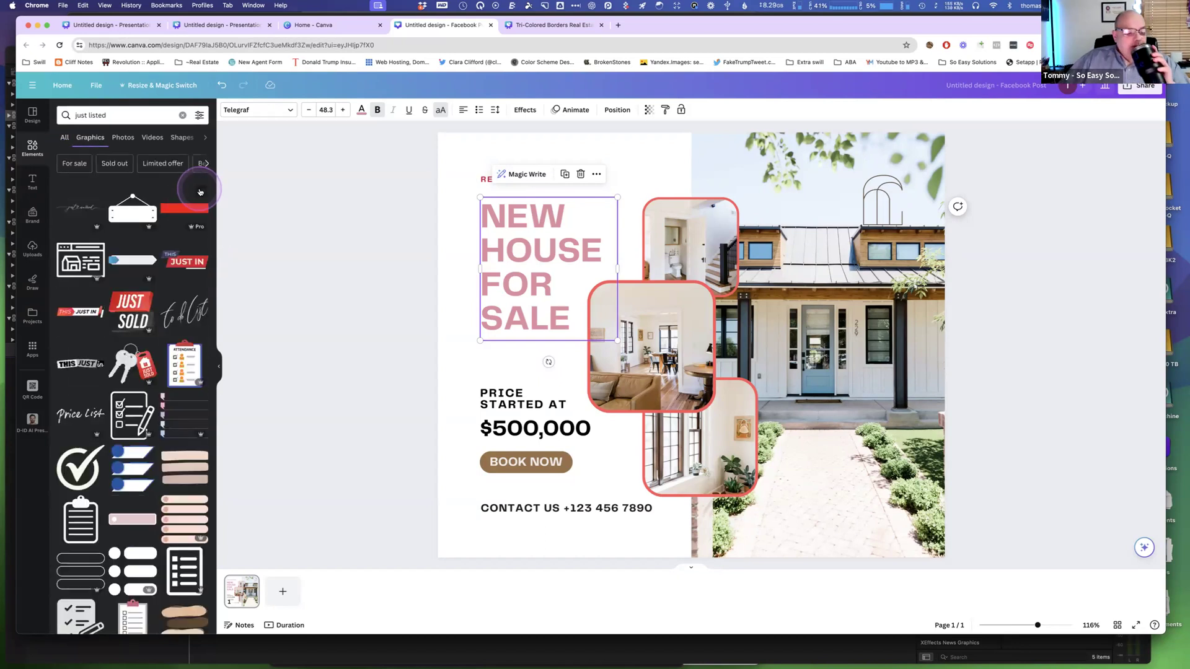
pyautogui.click(180, 264)
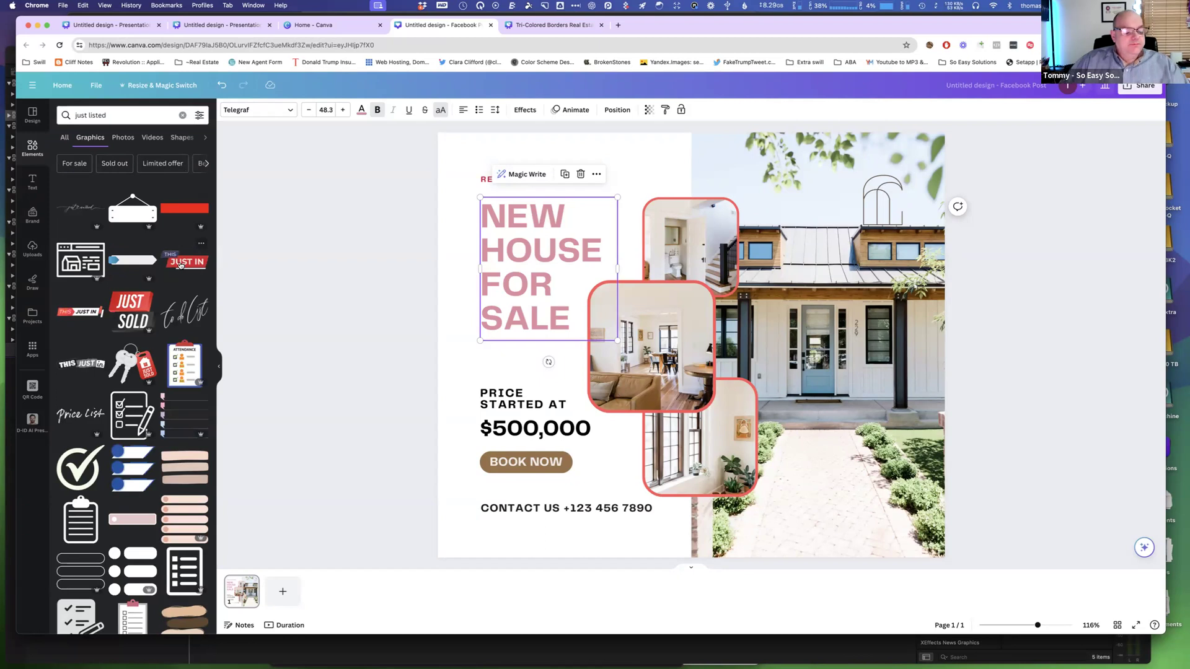
pyautogui.click(142, 366)
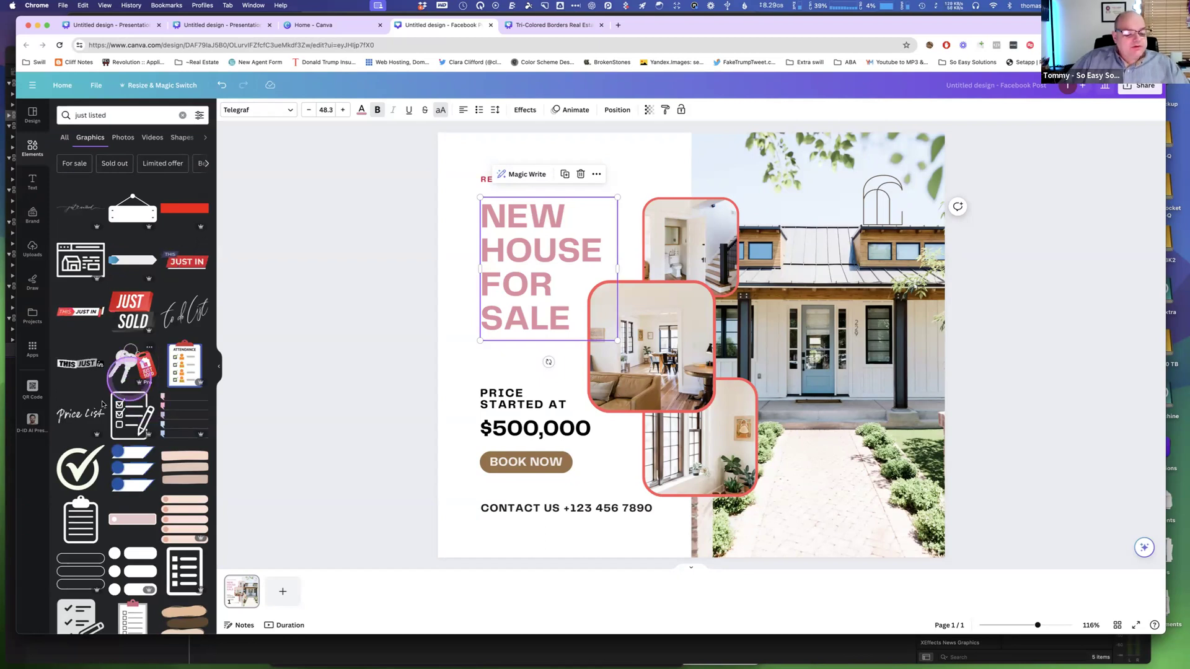
pyautogui.click(80, 415)
pyautogui.scroll(-4, 80, 415)
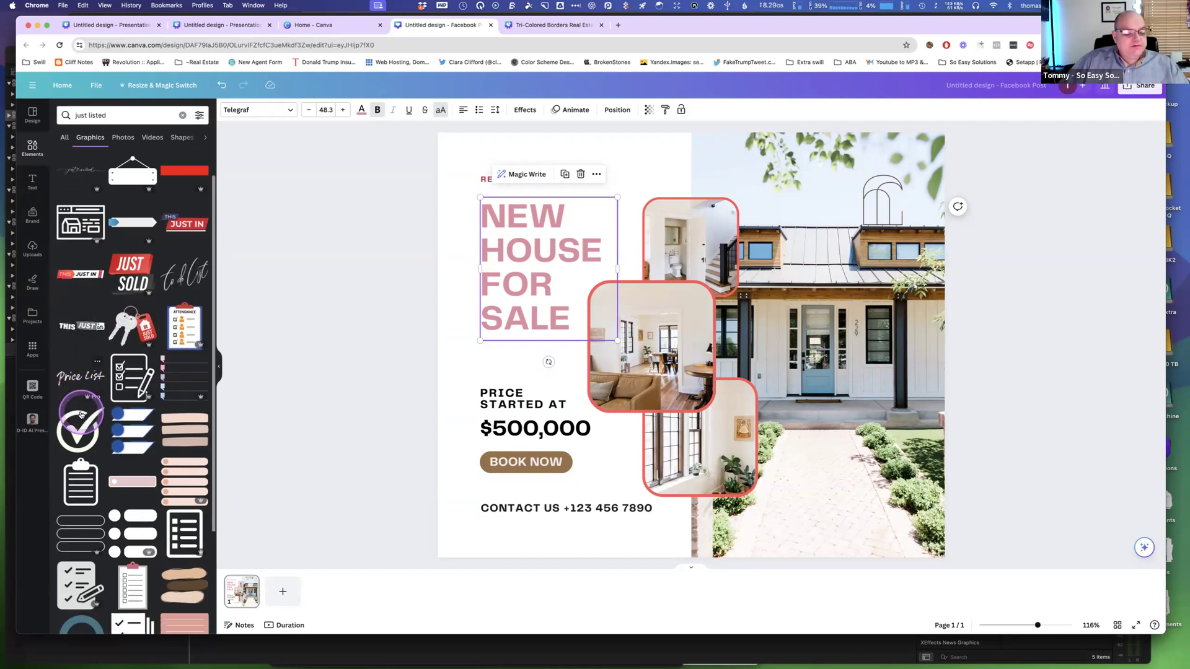
# Add the Just Sold graphic from the results, shrink it and move it to the top of the post above the photo frames.
pyautogui.scroll(-1, 80, 415)
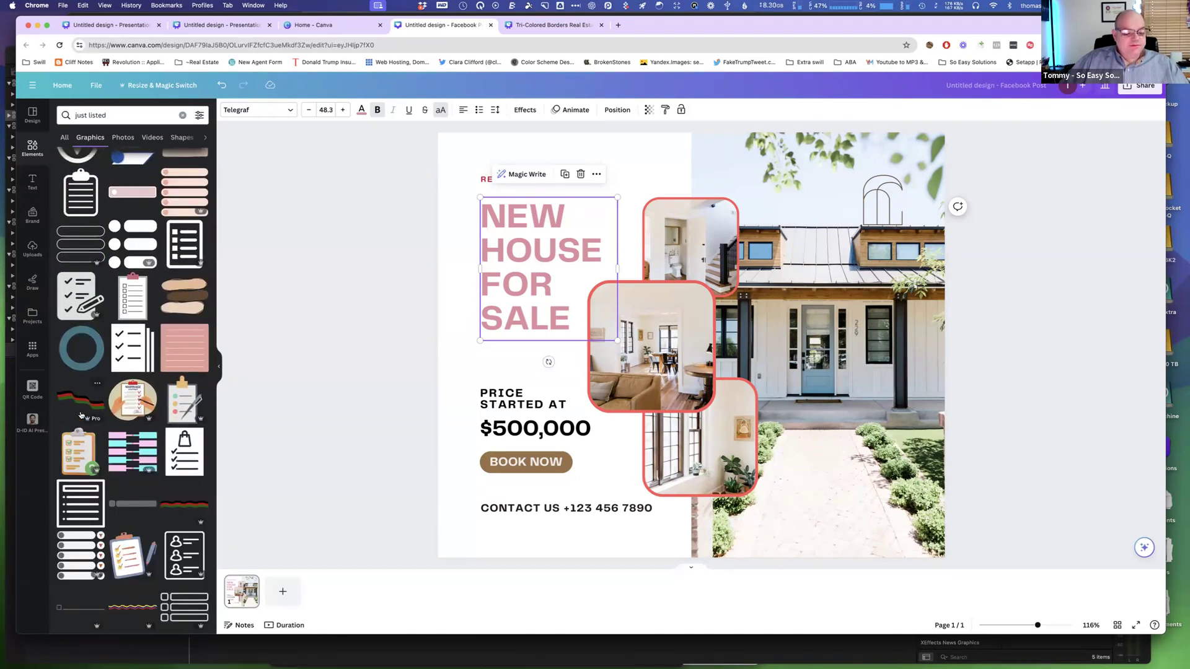
pyautogui.scroll(-3, 81, 415)
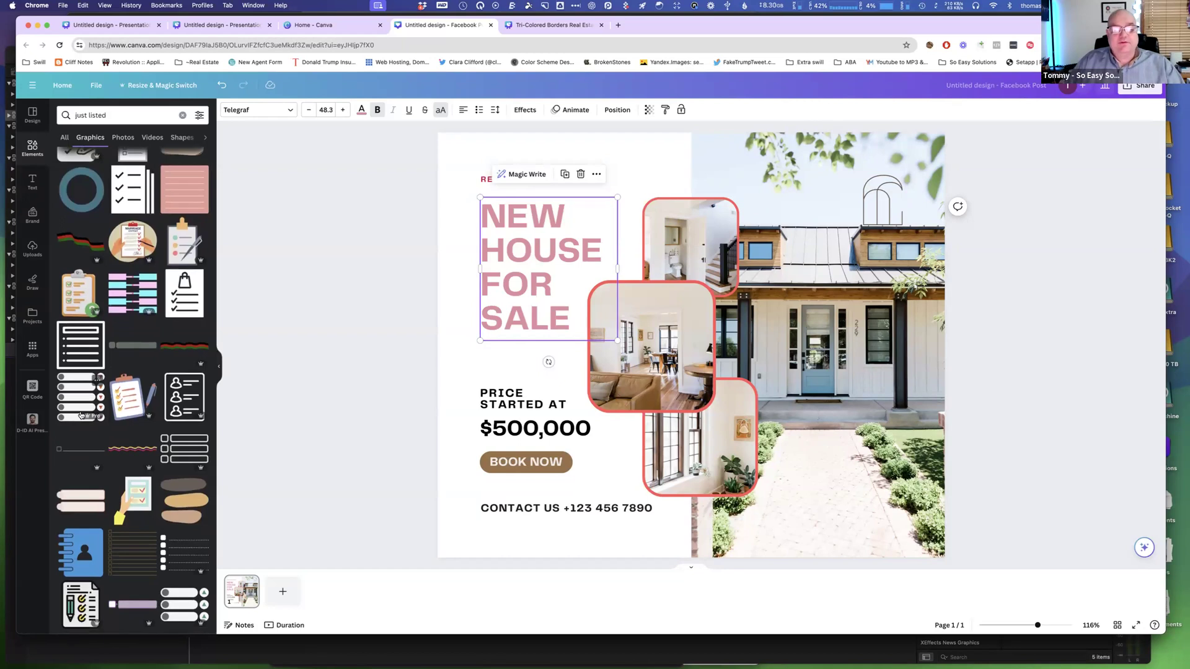
pyautogui.scroll(2, 80, 415)
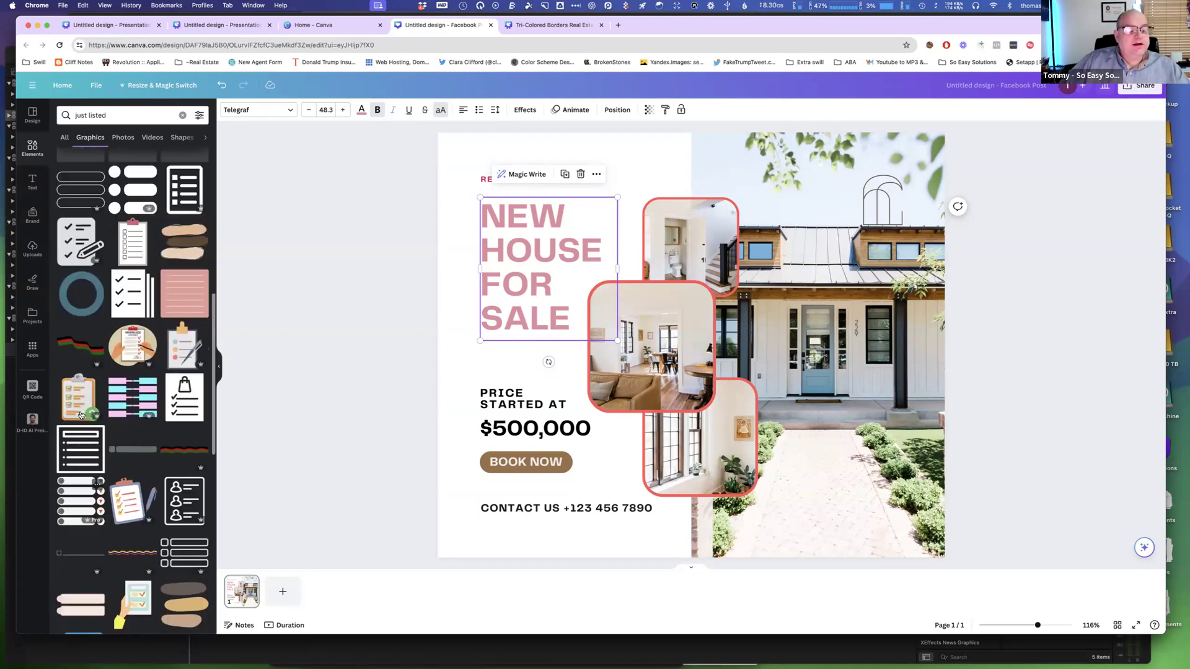
pyautogui.scroll(7, 80, 415)
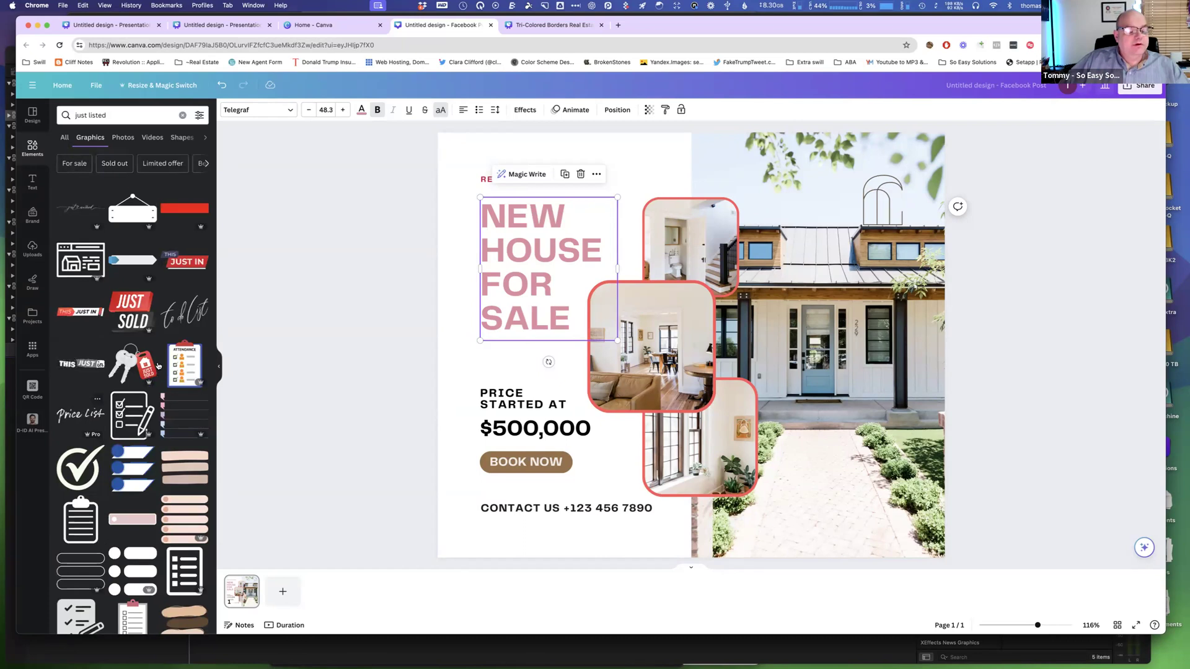
pyautogui.click(137, 308)
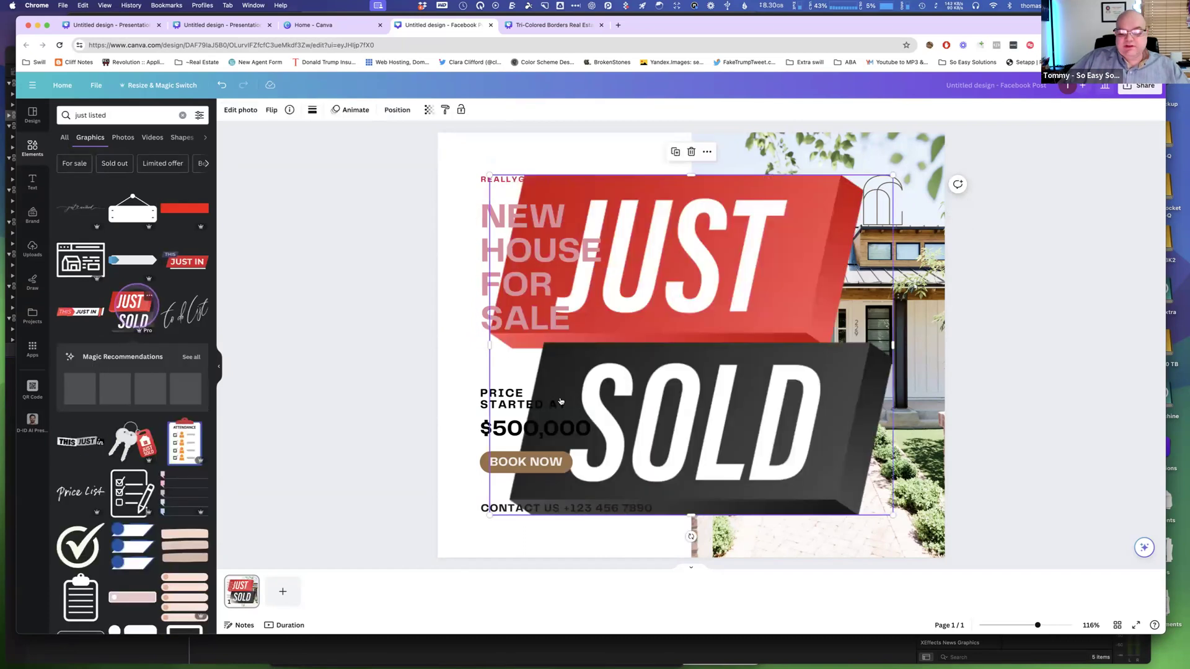
pyautogui.click(677, 436)
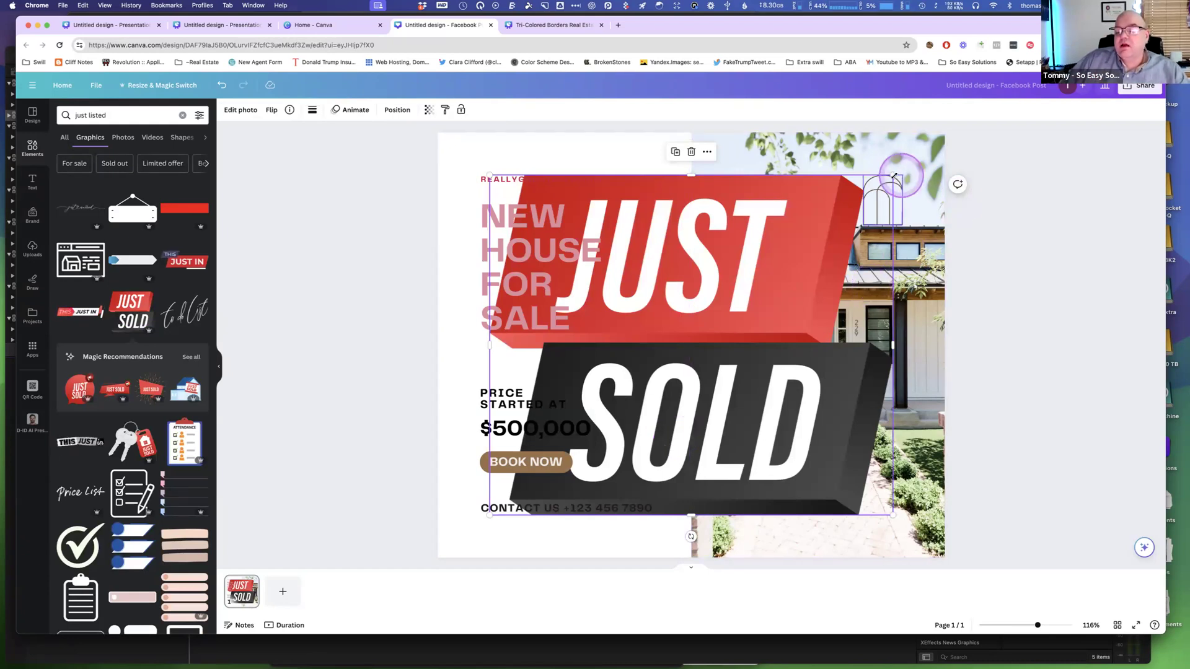
pyautogui.moveTo(893, 175); pyautogui.dragTo(848, 213)
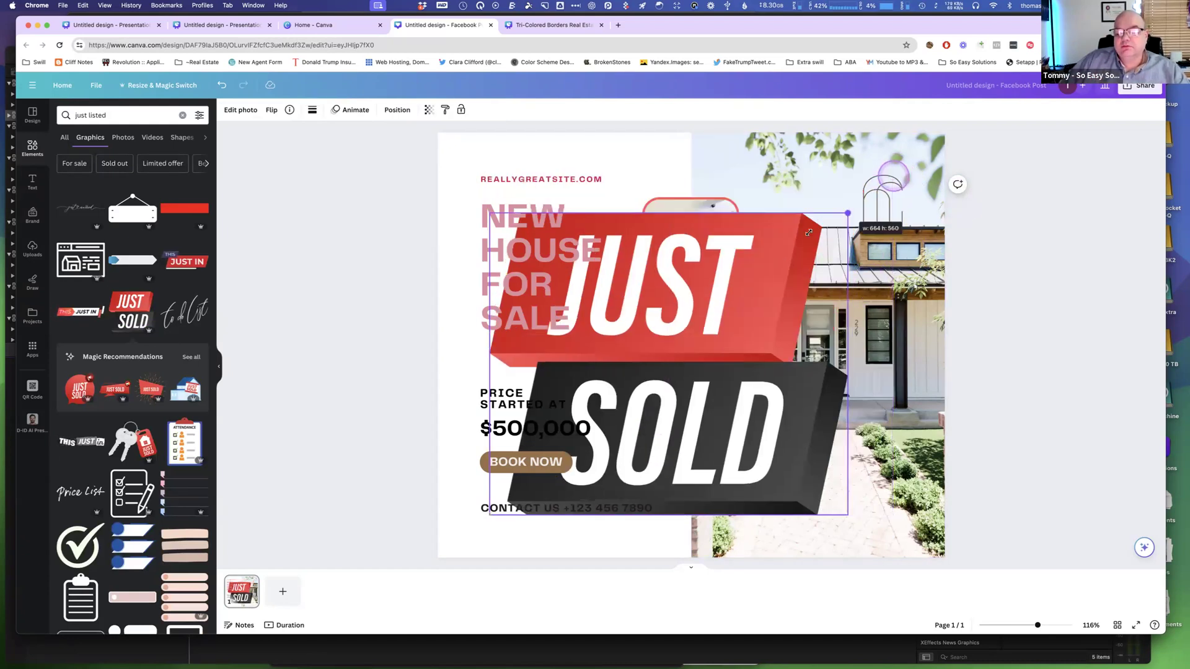
pyautogui.moveTo(740, 285); pyautogui.dragTo(644, 195)
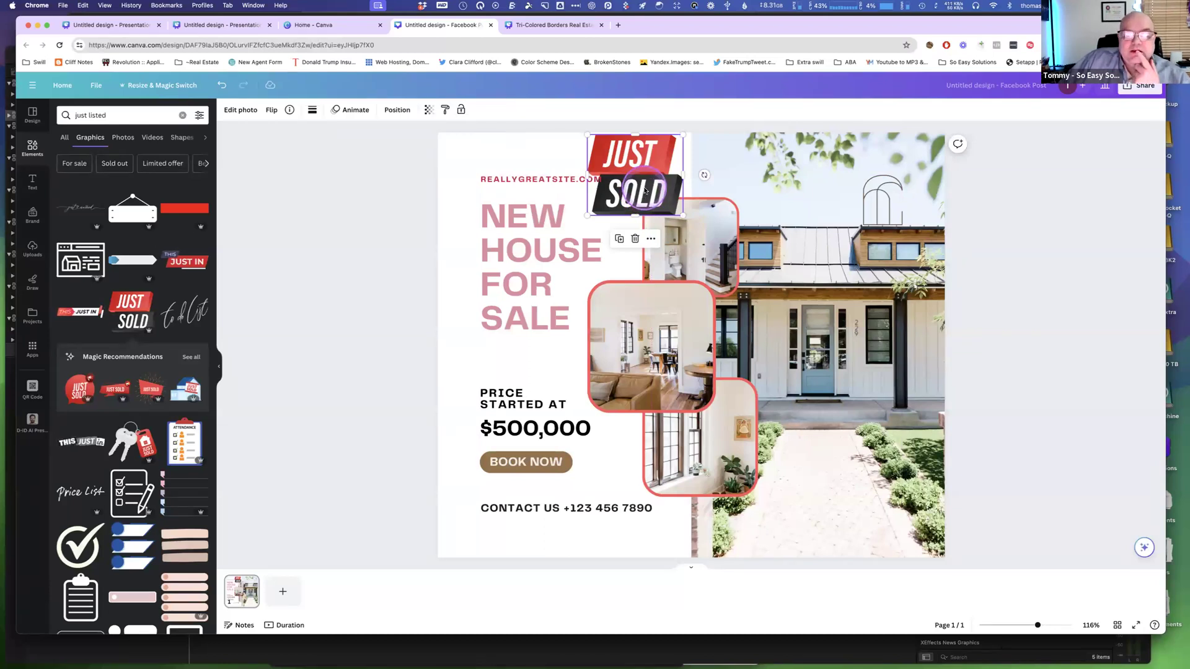
# Try locking the house photo while nudging the Just Sold graphic around, then unlock the photo again.
pyautogui.click(775, 182)
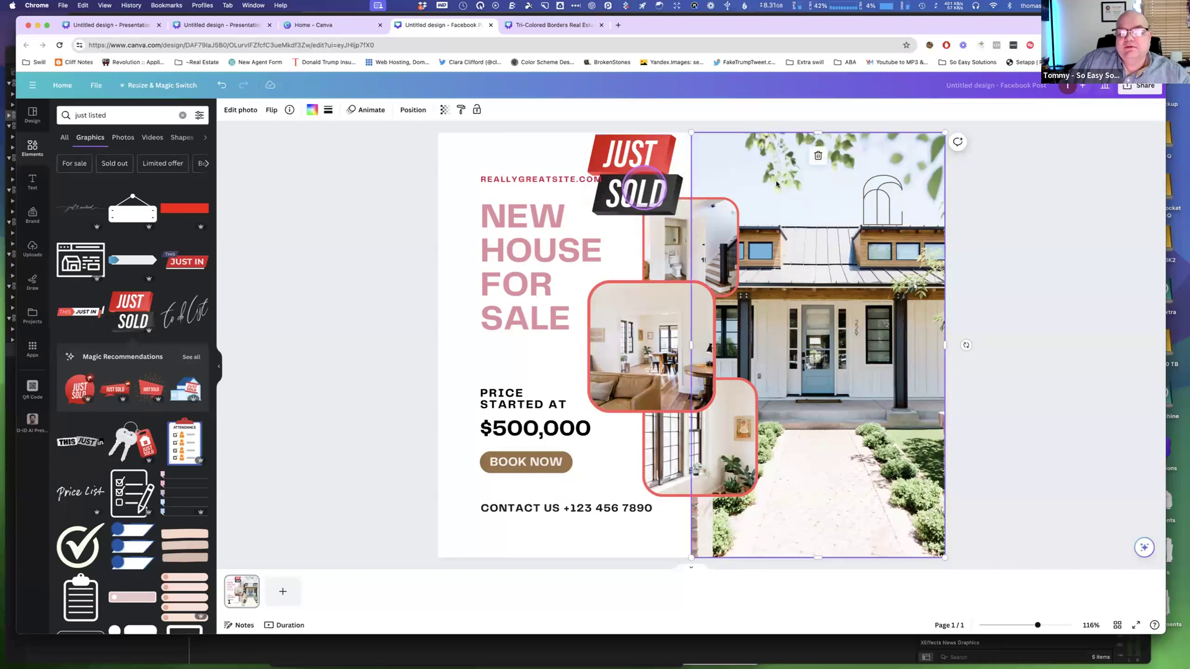
pyautogui.click(477, 111)
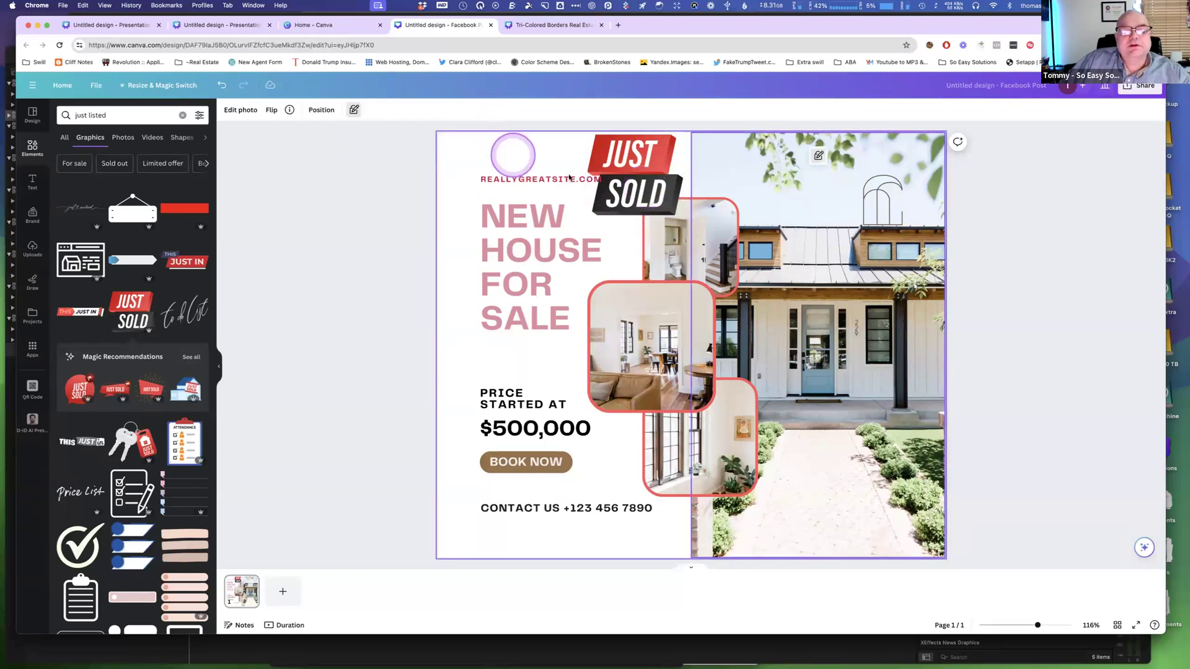
pyautogui.moveTo(622, 163); pyautogui.dragTo(1024, 487)
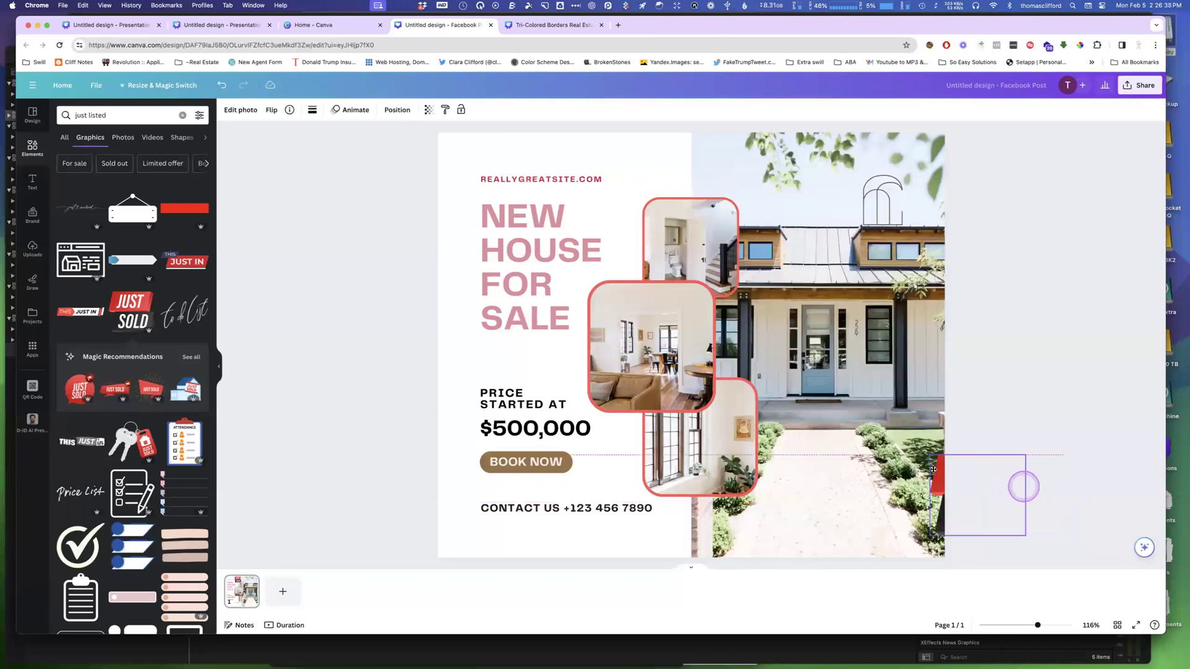
pyautogui.moveTo(876, 465); pyautogui.dragTo(634, 252)
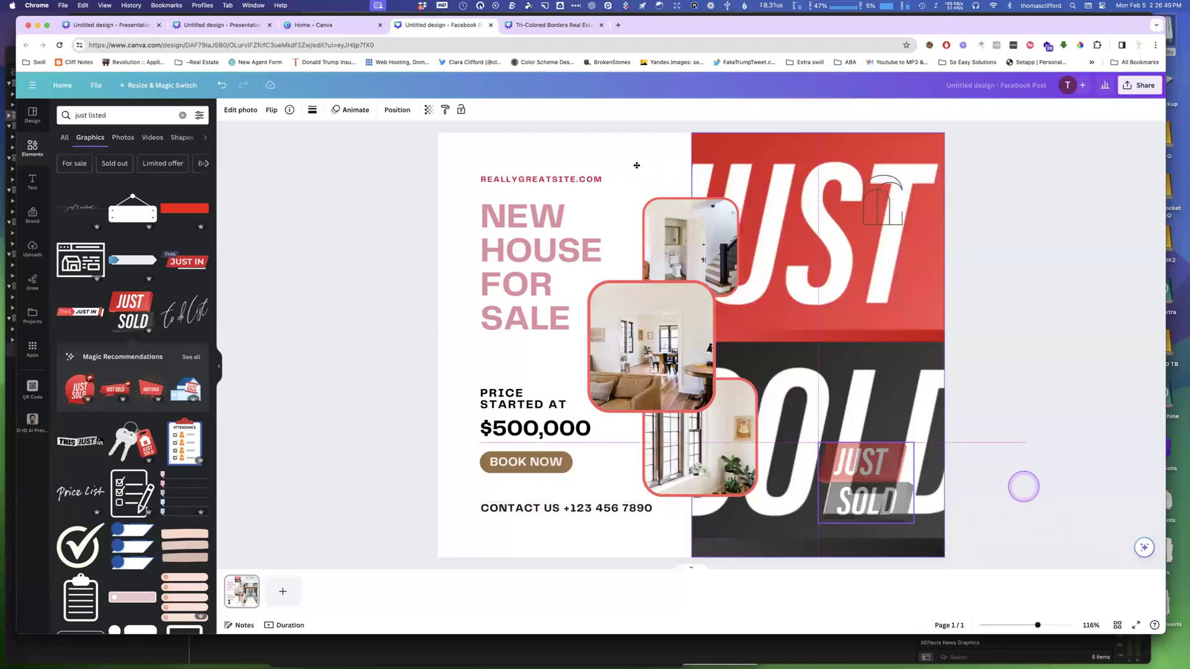
pyautogui.moveTo(649, 170); pyautogui.dragTo(644, 168)
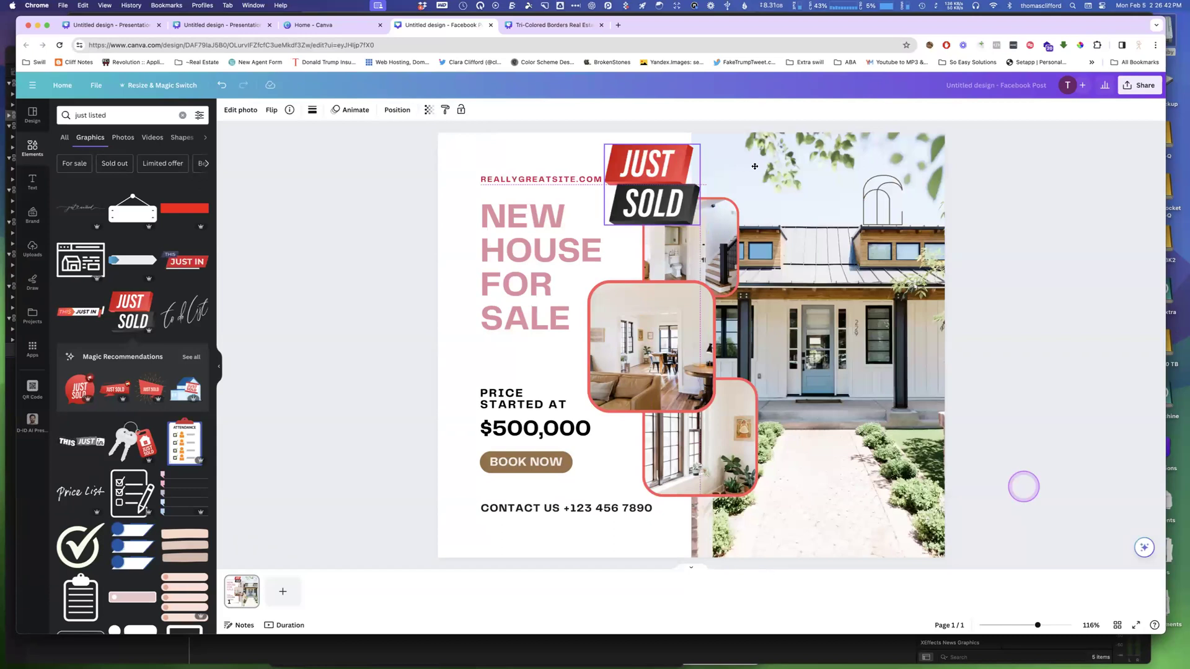
pyautogui.click(754, 166)
pyautogui.click(560, 137)
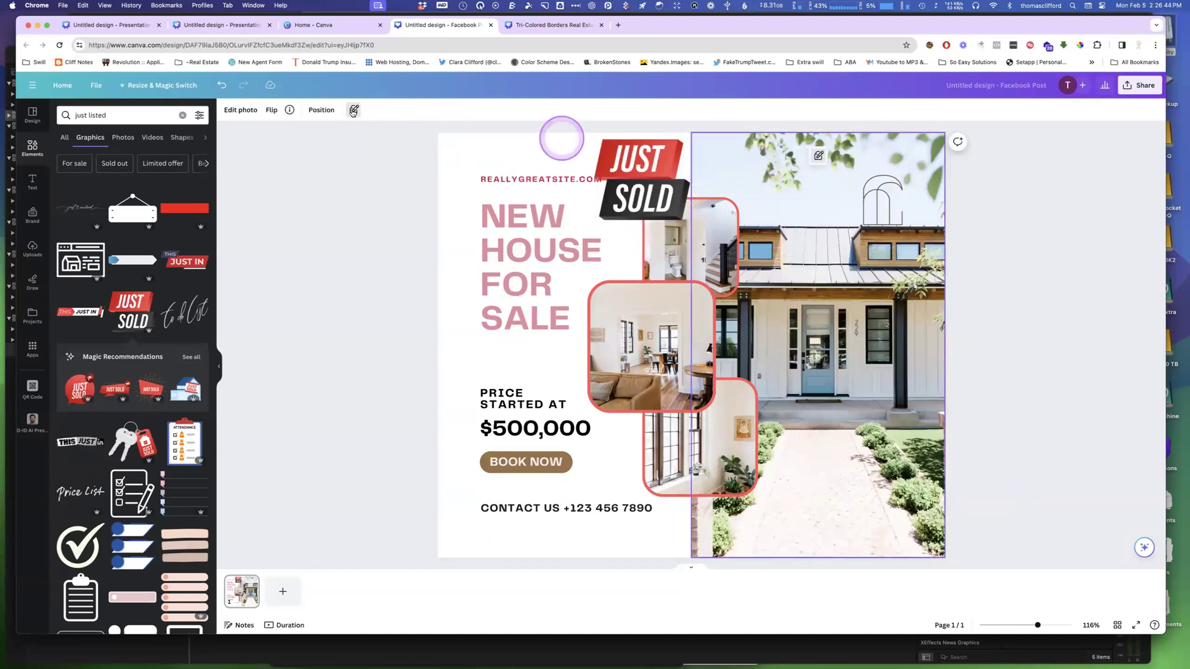
pyautogui.click(351, 110)
# Move the Just Sold graphic onto the house photo, tilt it about 19 degrees, and place it in the photo's upper-right corner.
pyautogui.moveTo(634, 168); pyautogui.dragTo(859, 465)
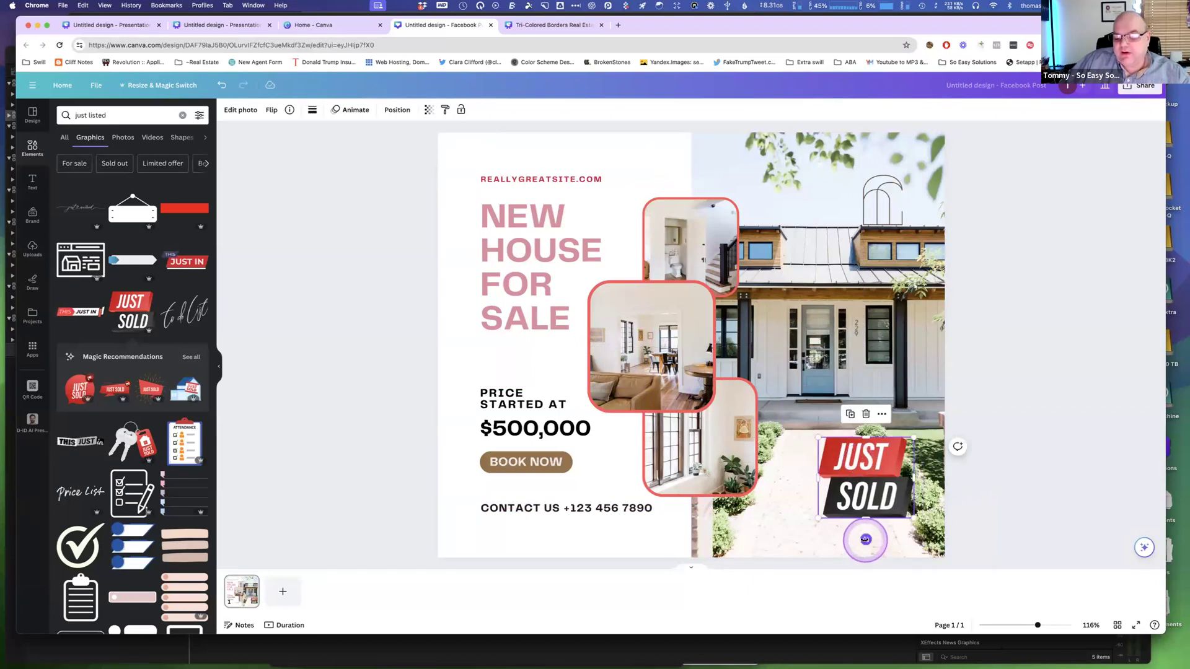
pyautogui.moveTo(865, 539)
pyautogui.mouseDown()
pyautogui.moveTo(850, 539)
pyautogui.moveTo(866, 551)
pyautogui.moveTo(868, 539)
pyautogui.moveTo(902, 534)
pyautogui.moveTo(845, 543)
pyautogui.mouseUp()
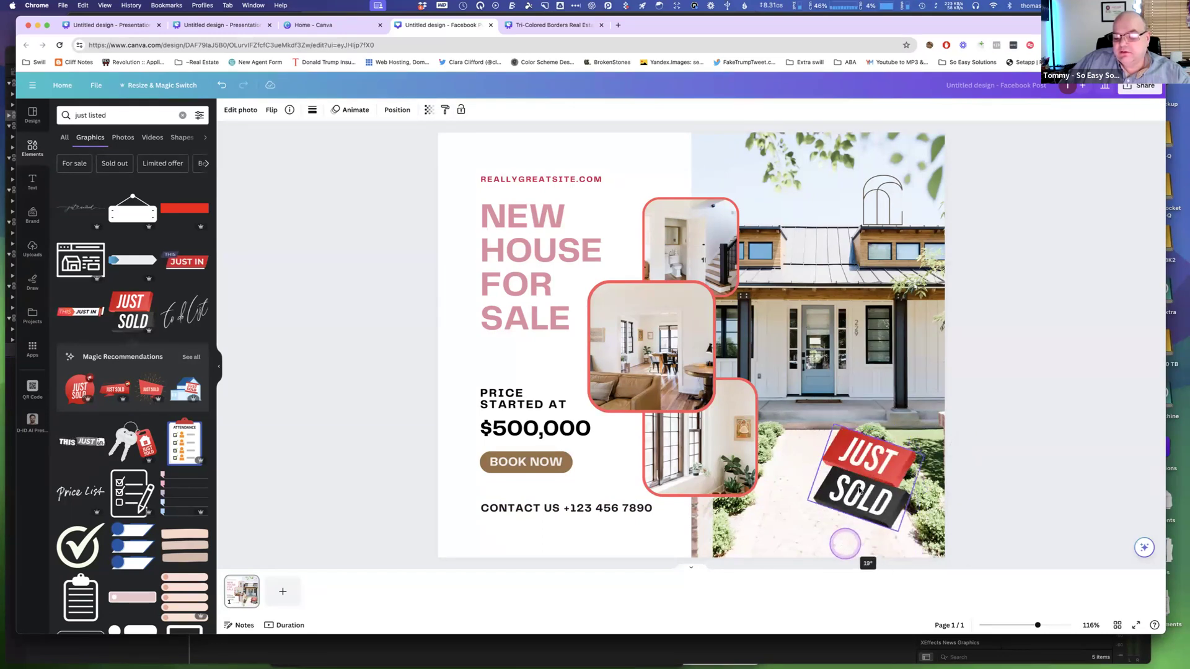
pyautogui.moveTo(859, 490); pyautogui.dragTo(872, 508)
pyautogui.click(1020, 452)
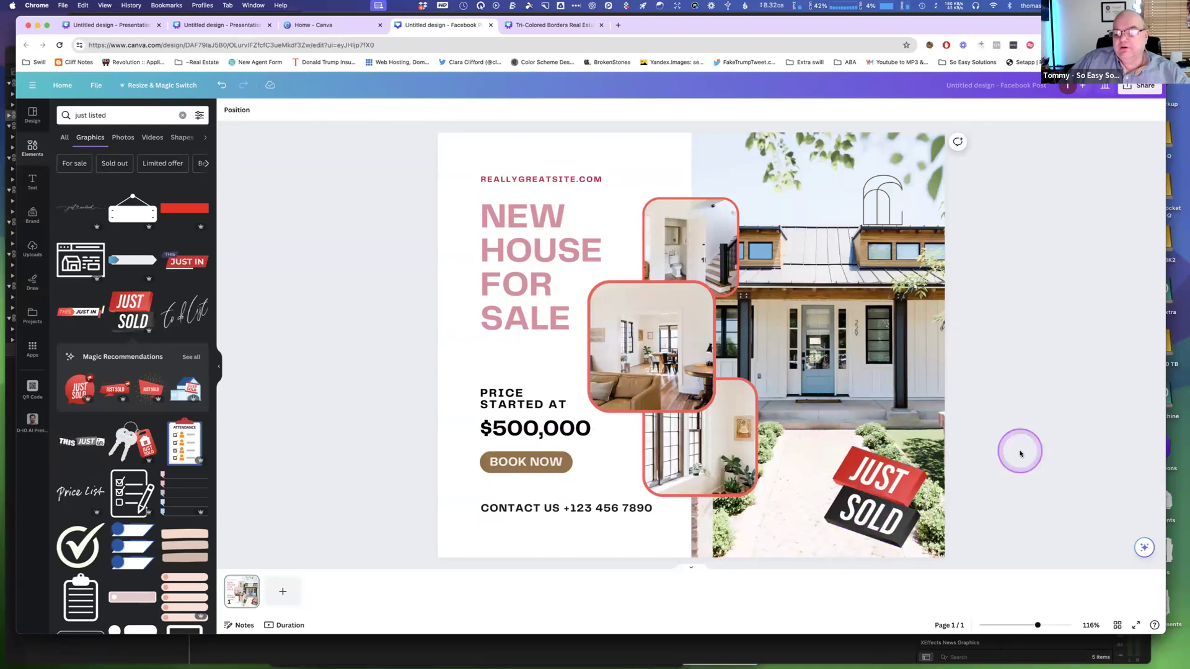
pyautogui.moveTo(884, 522); pyautogui.dragTo(886, 225)
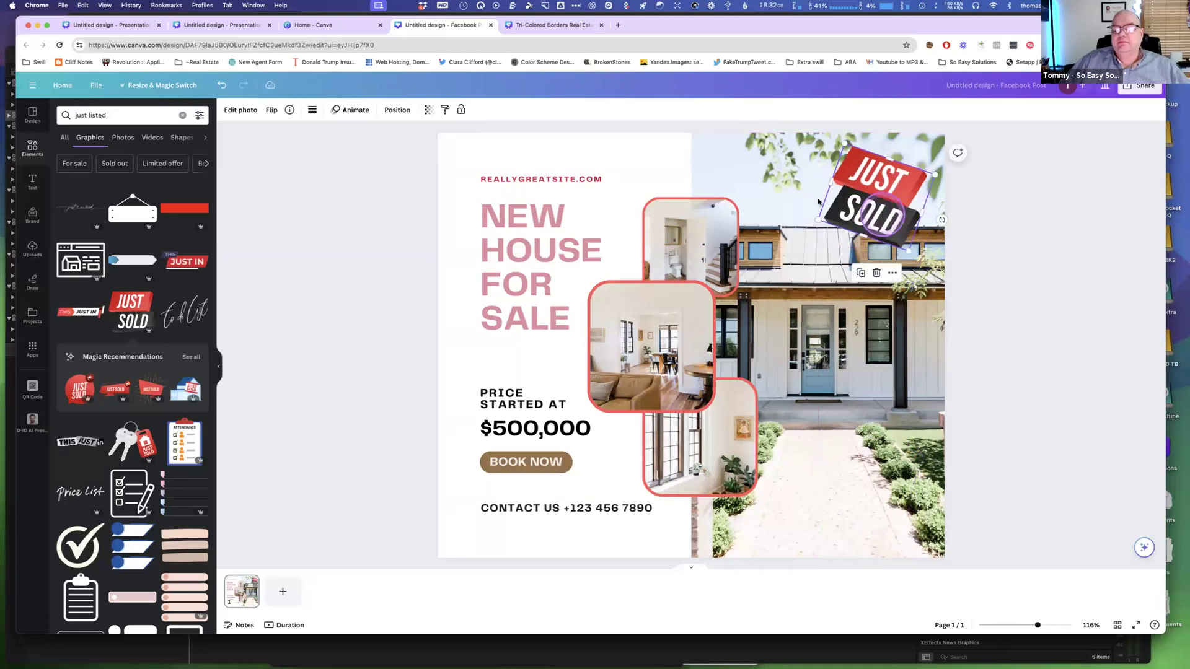
pyautogui.click(428, 123)
pyautogui.click(269, 112)
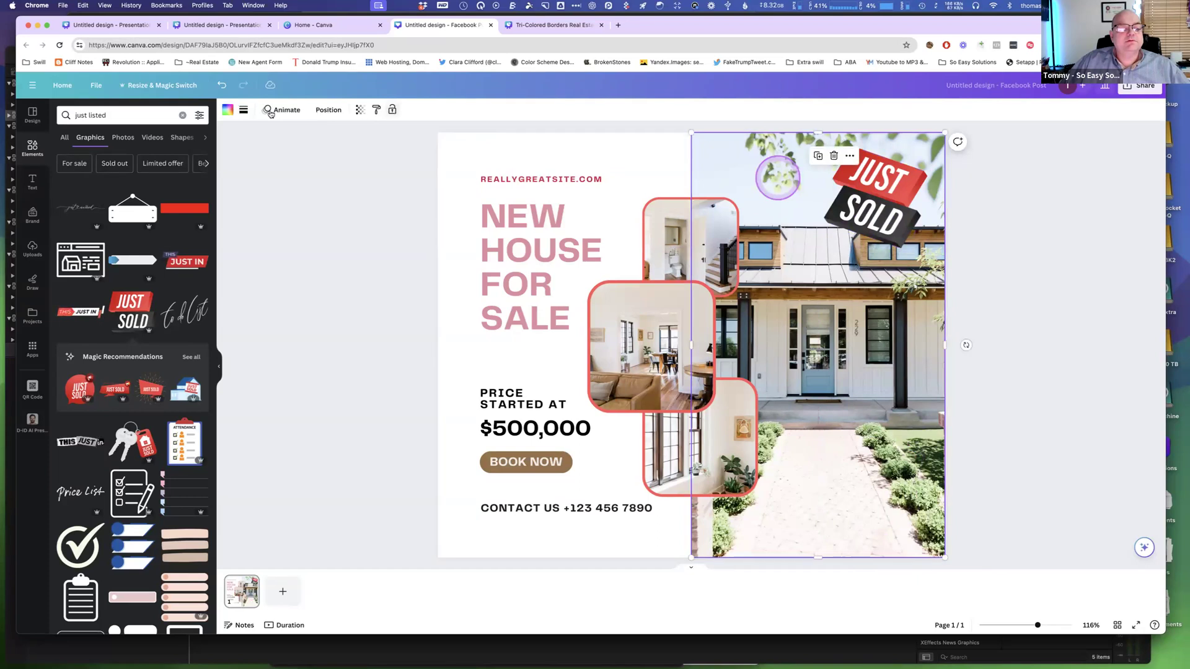
pyautogui.click(352, 164)
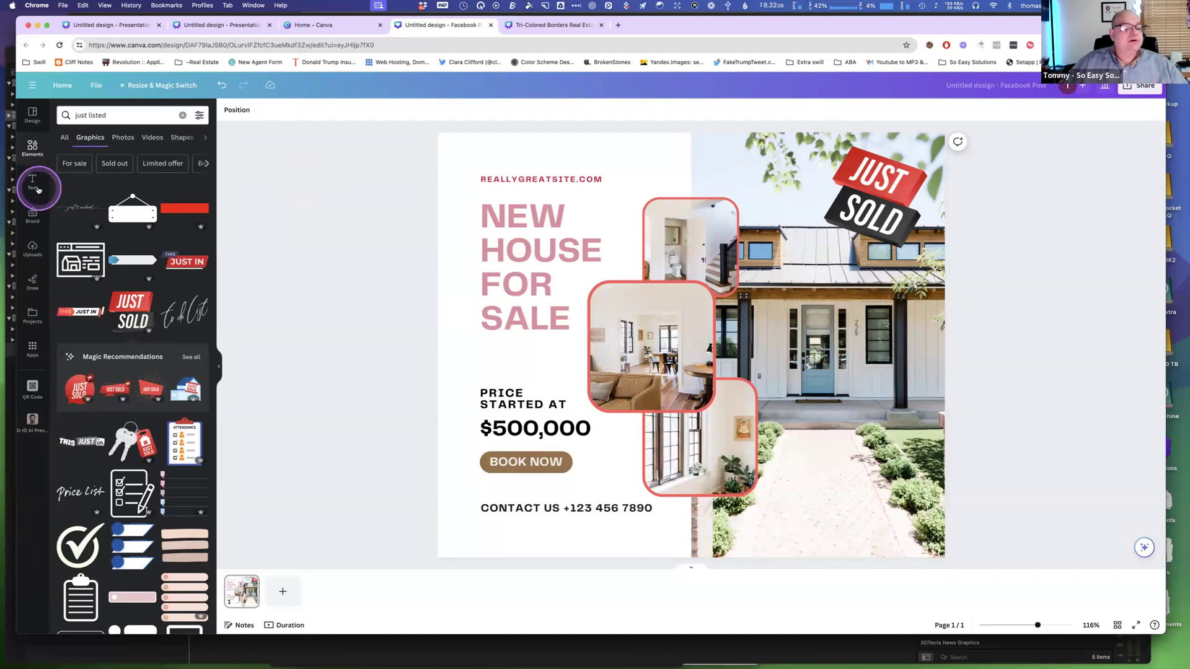
pyautogui.click(32, 249)
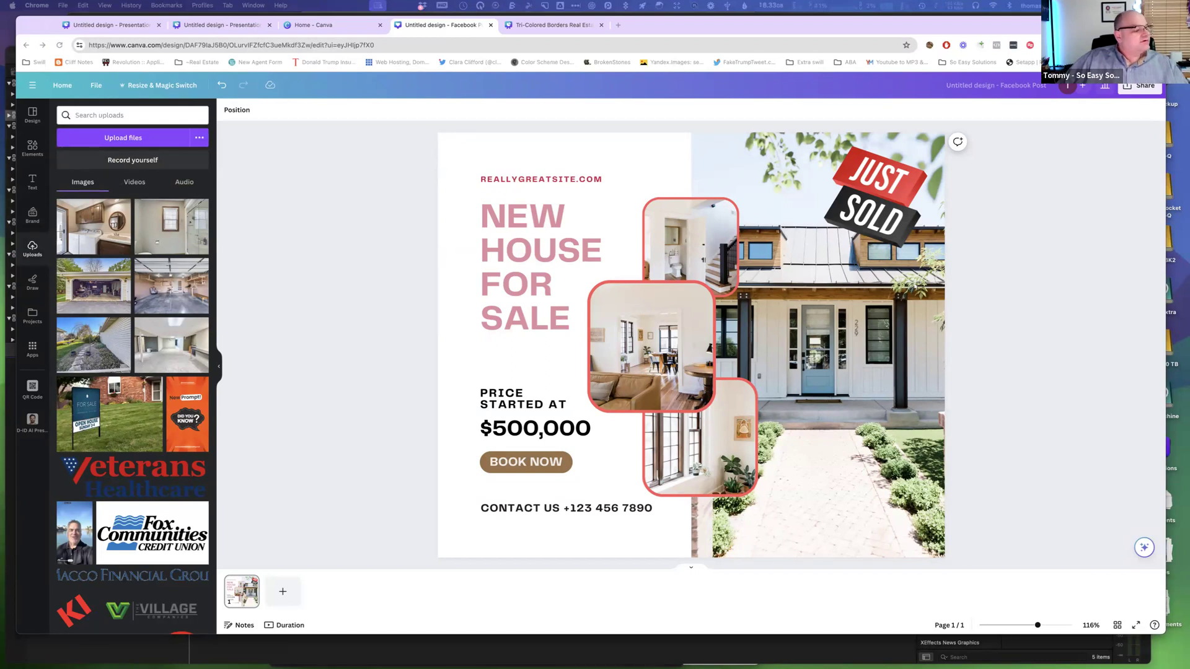
pyautogui.moveTo(0, 269); pyautogui.dragTo(616, 142)
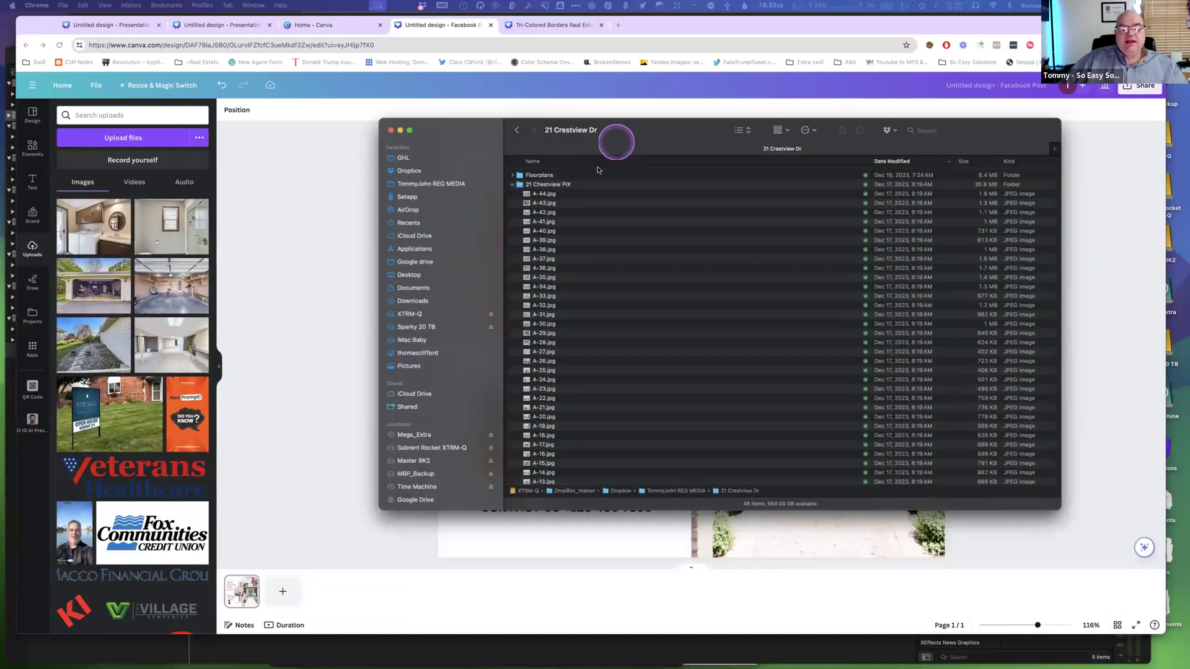
pyautogui.click(545, 193)
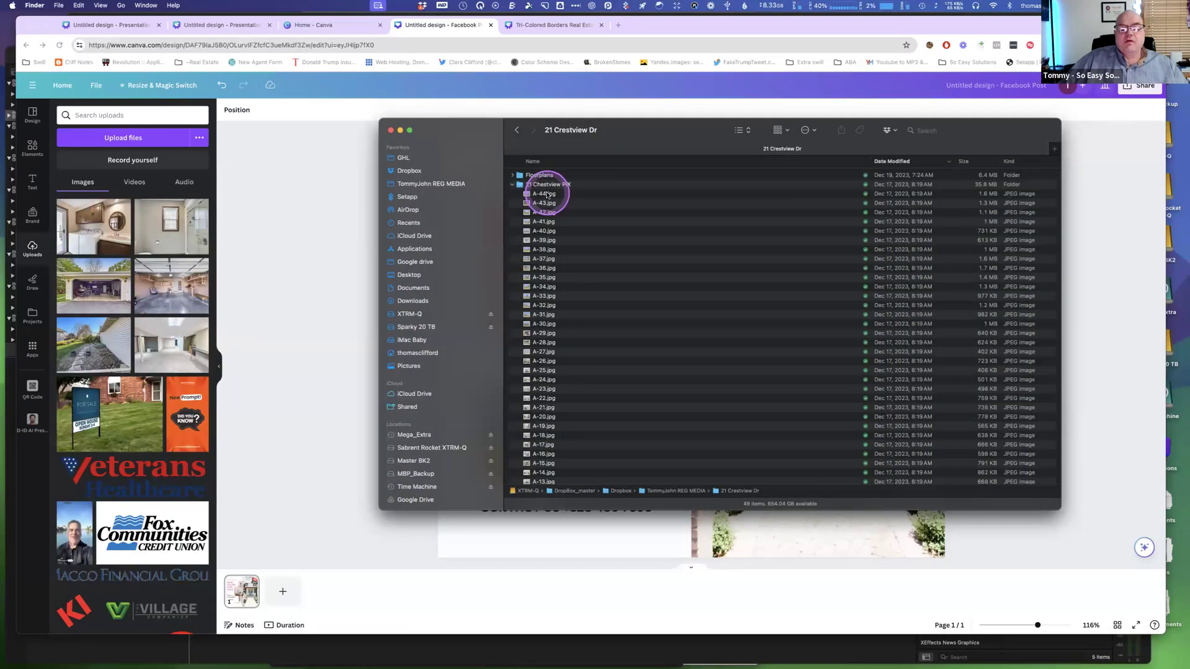
pyautogui.keyDown('shift'); pyautogui.click(550, 231); pyautogui.keyUp('shift')
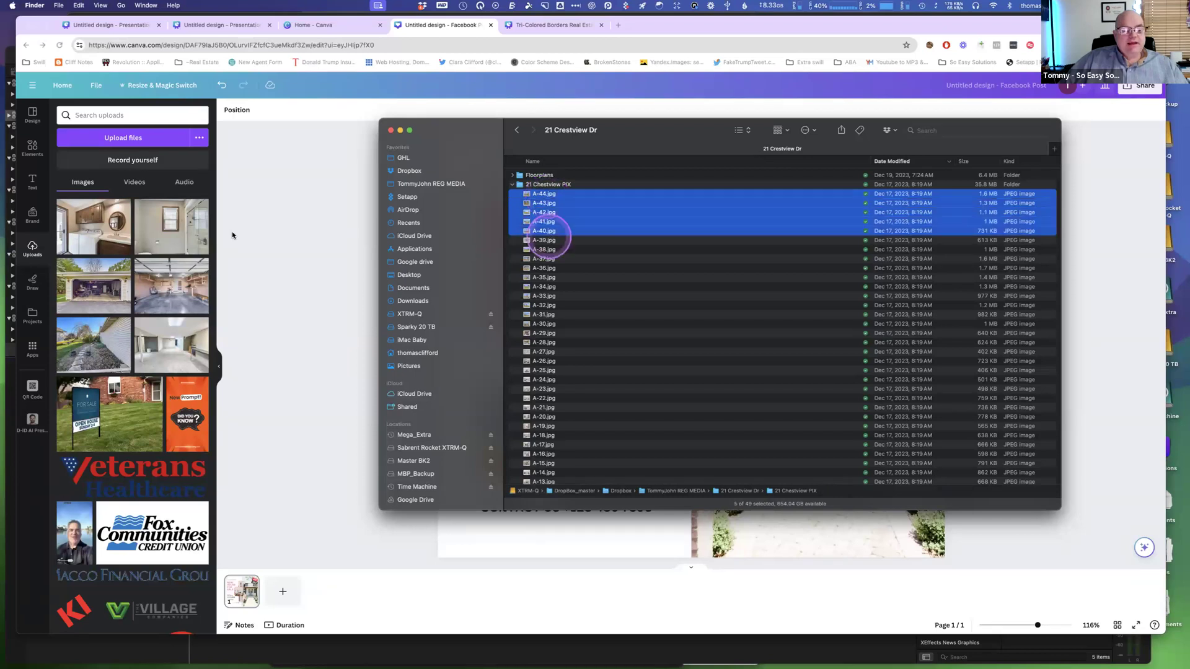
pyautogui.moveTo(169, 243); pyautogui.dragTo(139, 243)
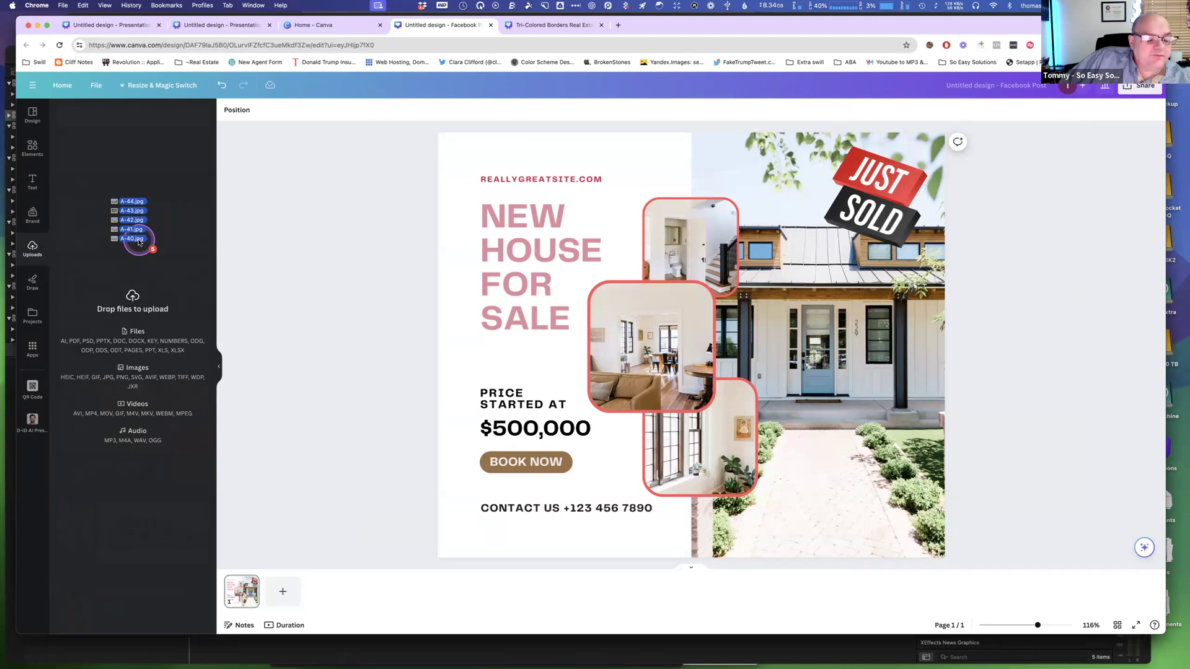
pyautogui.moveTo(138, 242); pyautogui.dragTo(138, 242)
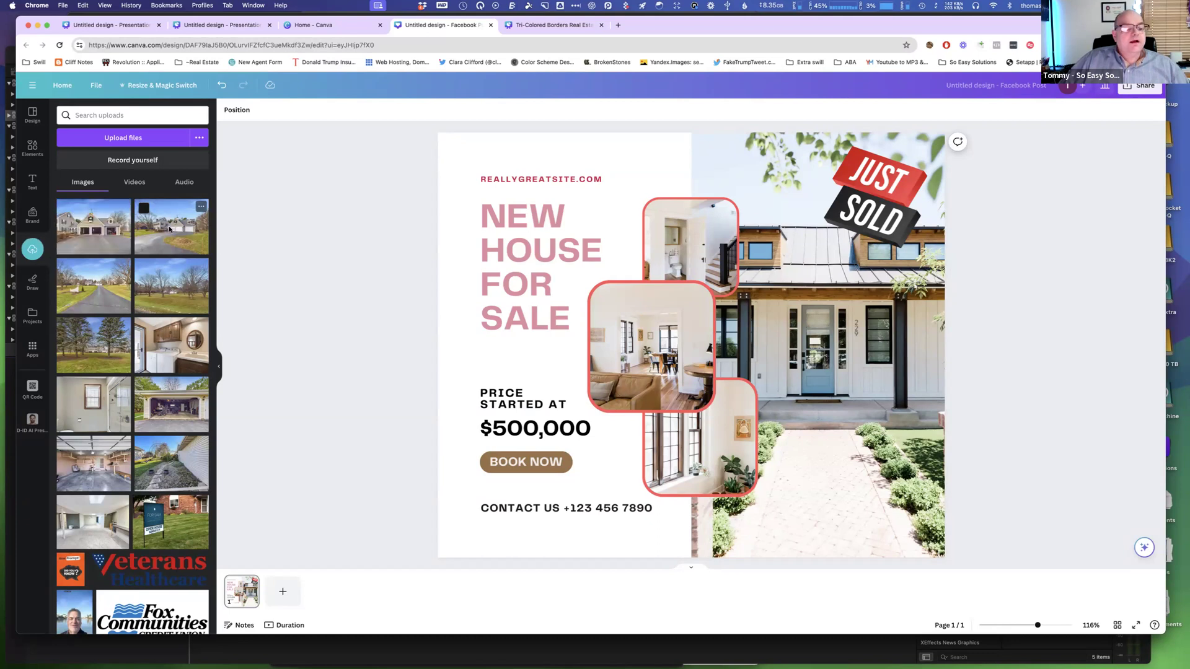
# Replace the main house photo with the uploaded exterior shot and reposition it within its frame.
pyautogui.moveTo(168, 228); pyautogui.dragTo(832, 259)
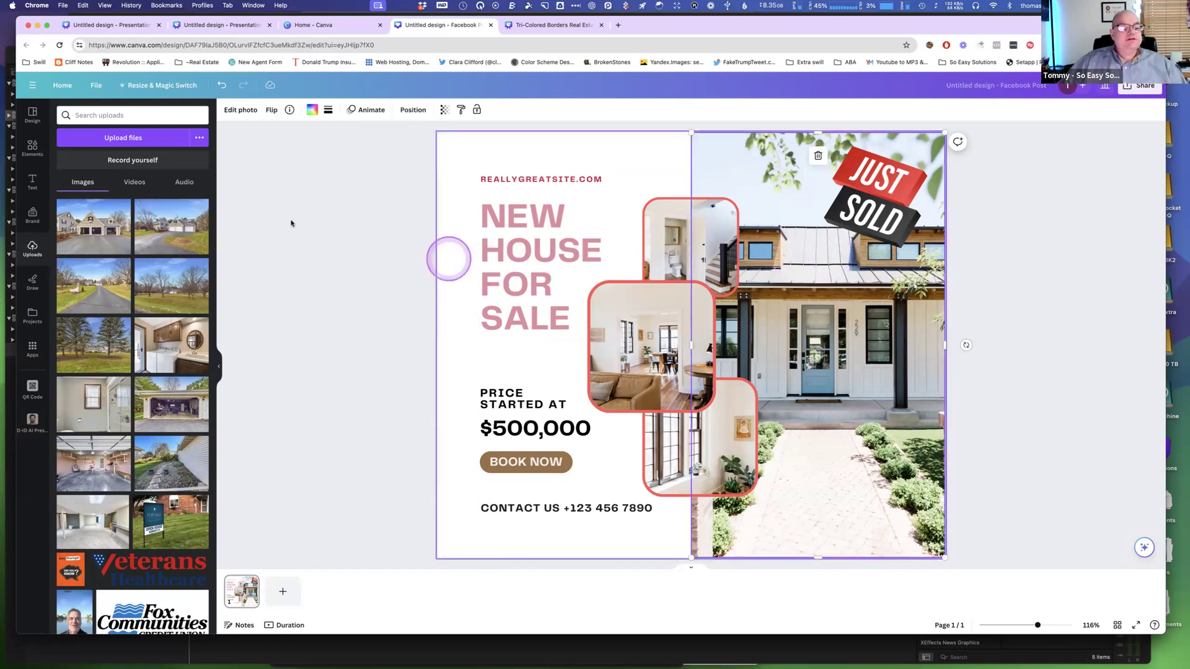
pyautogui.moveTo(165, 231); pyautogui.dragTo(808, 325)
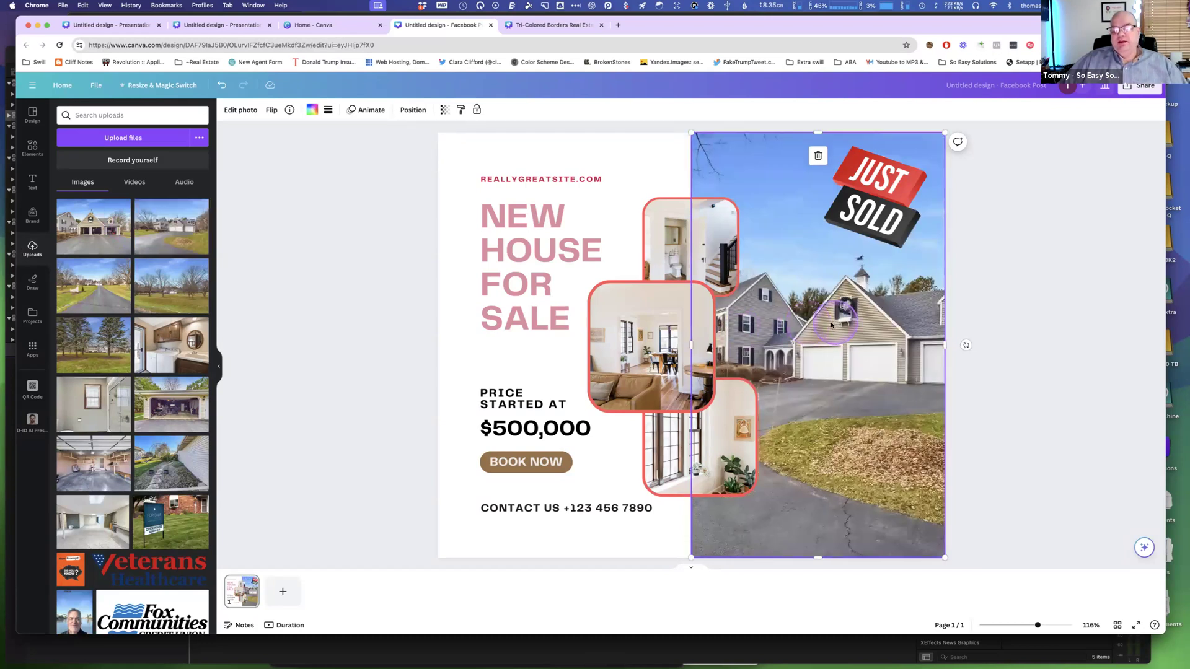
pyautogui.doubleClick(819, 323)
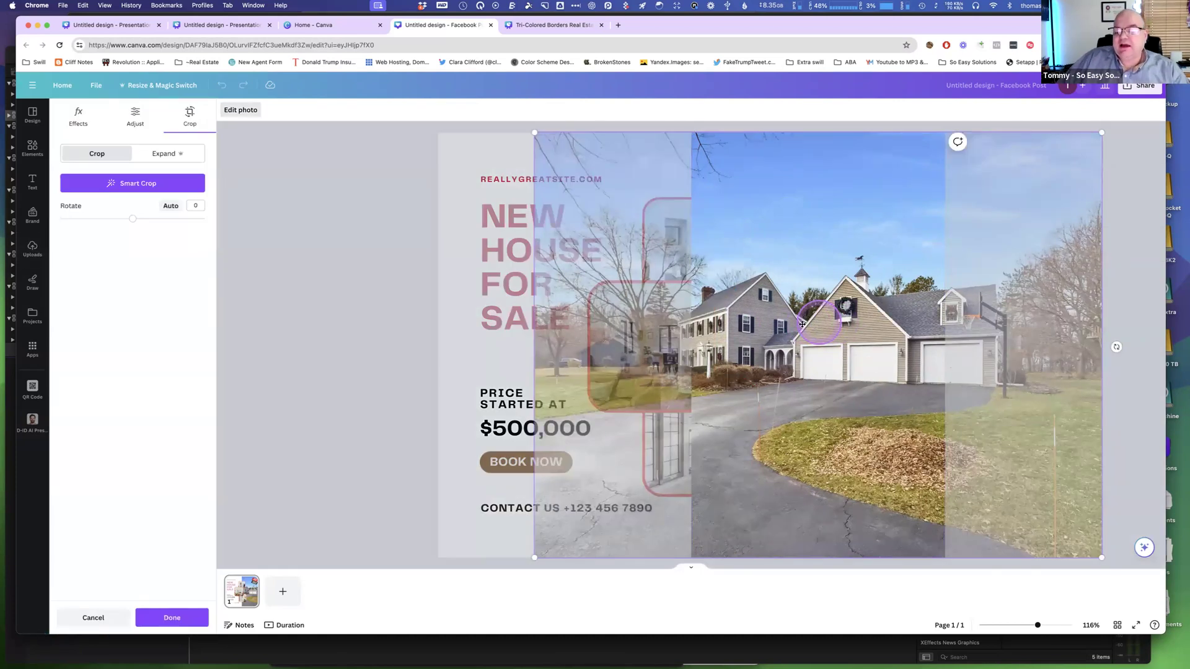
pyautogui.moveTo(871, 324)
pyautogui.mouseDown()
pyautogui.moveTo(944, 320)
pyautogui.moveTo(922, 305)
pyautogui.mouseUp()
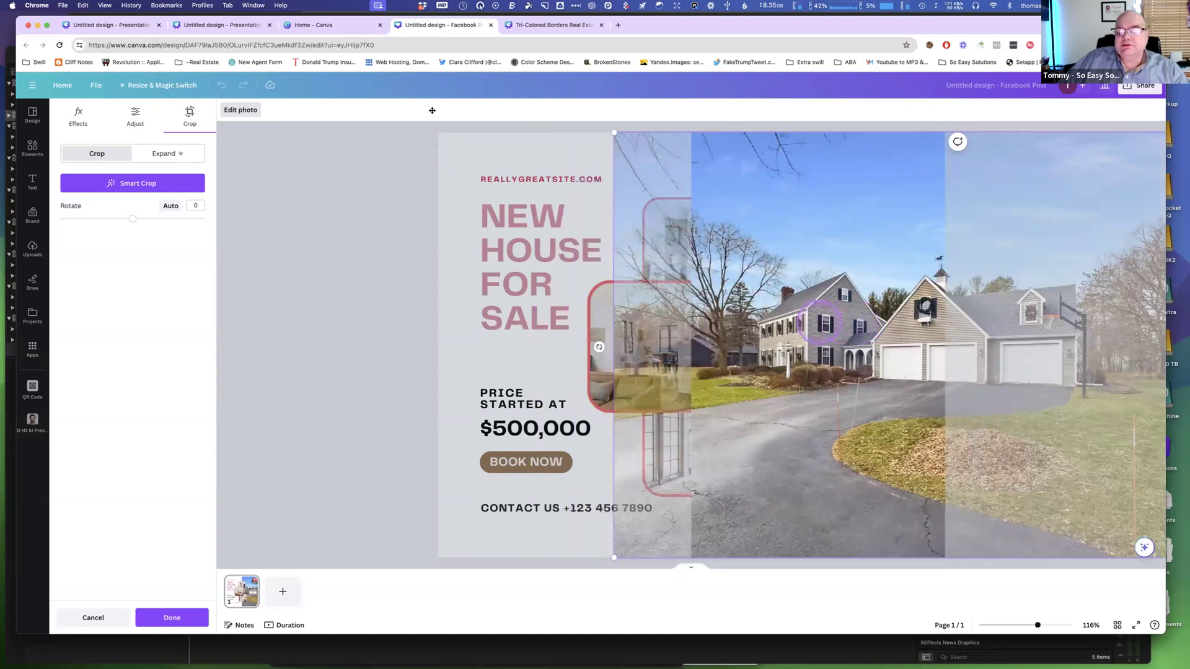
pyautogui.click(432, 112)
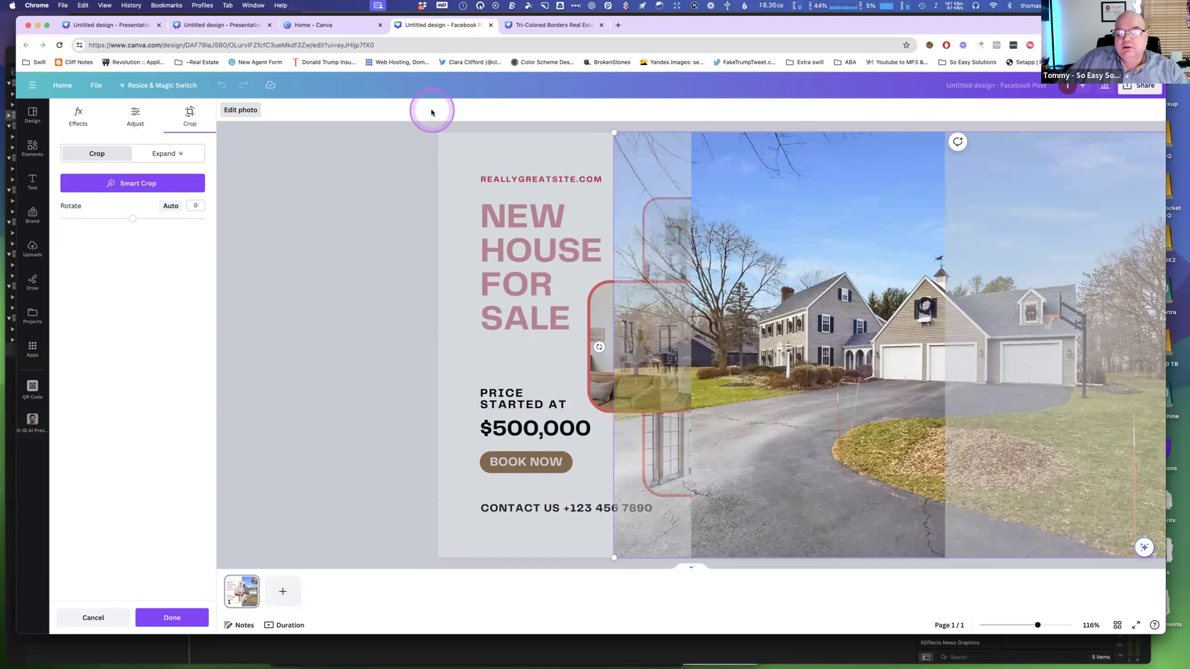
pyautogui.click(450, 147)
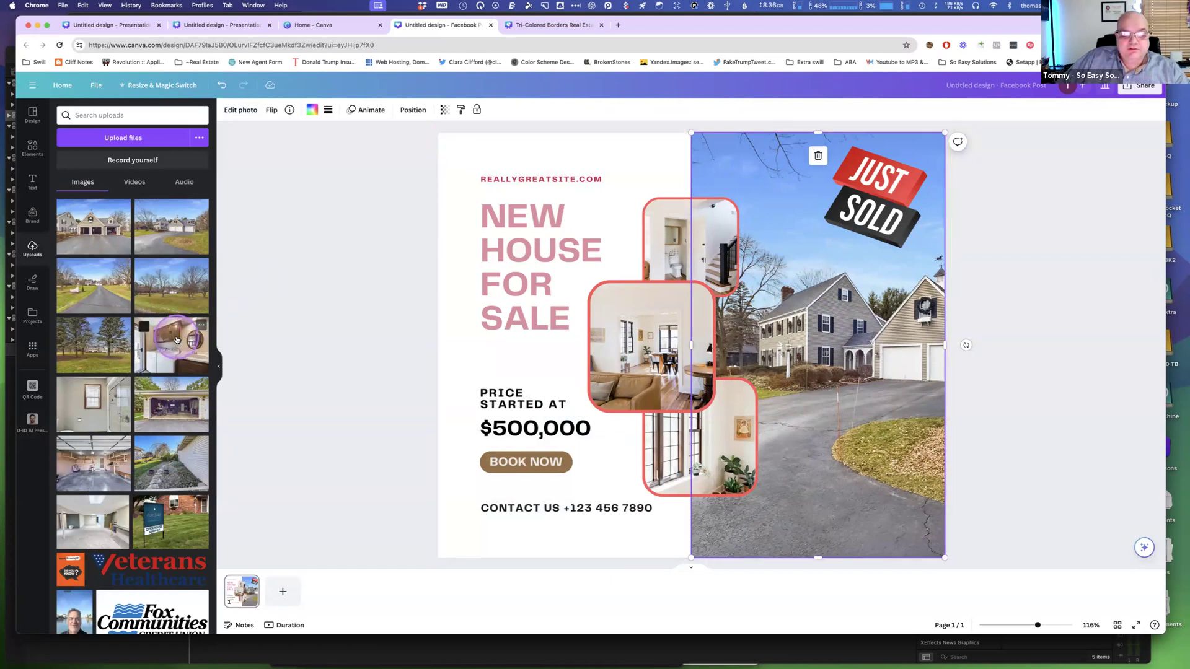
# Replace the two upper collage photos with the uploaded laundry room and bathroom shots, adjusting the upper photo's crop.
pyautogui.moveTo(176, 341); pyautogui.dragTo(623, 325)
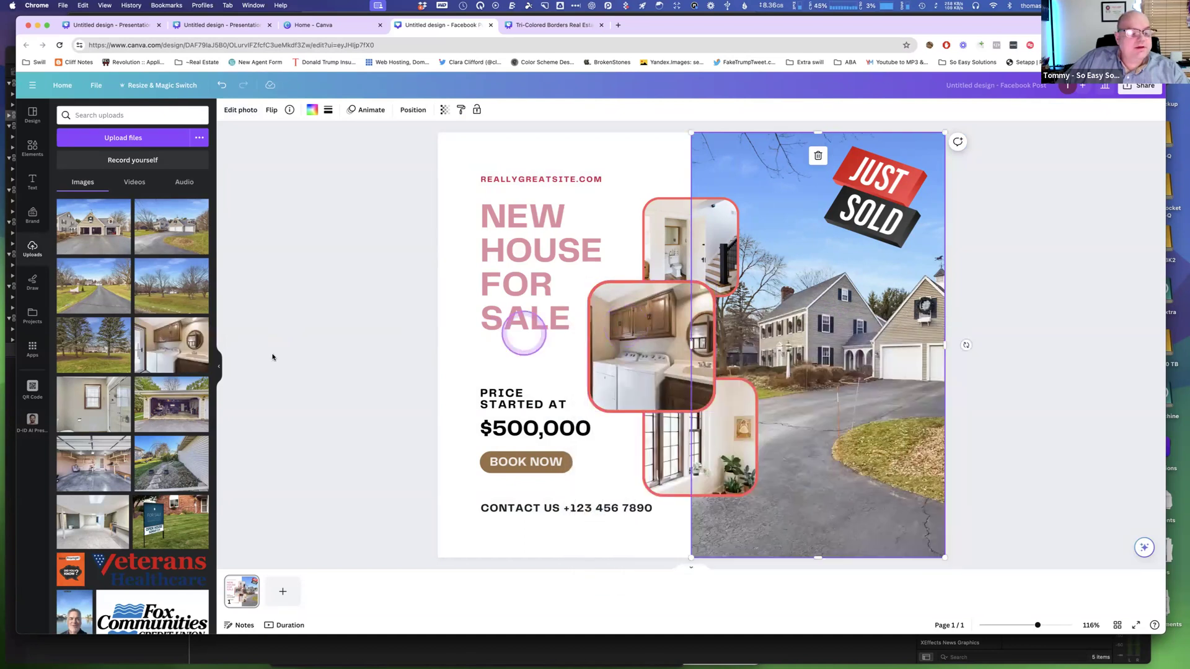
pyautogui.moveTo(88, 398); pyautogui.dragTo(710, 241)
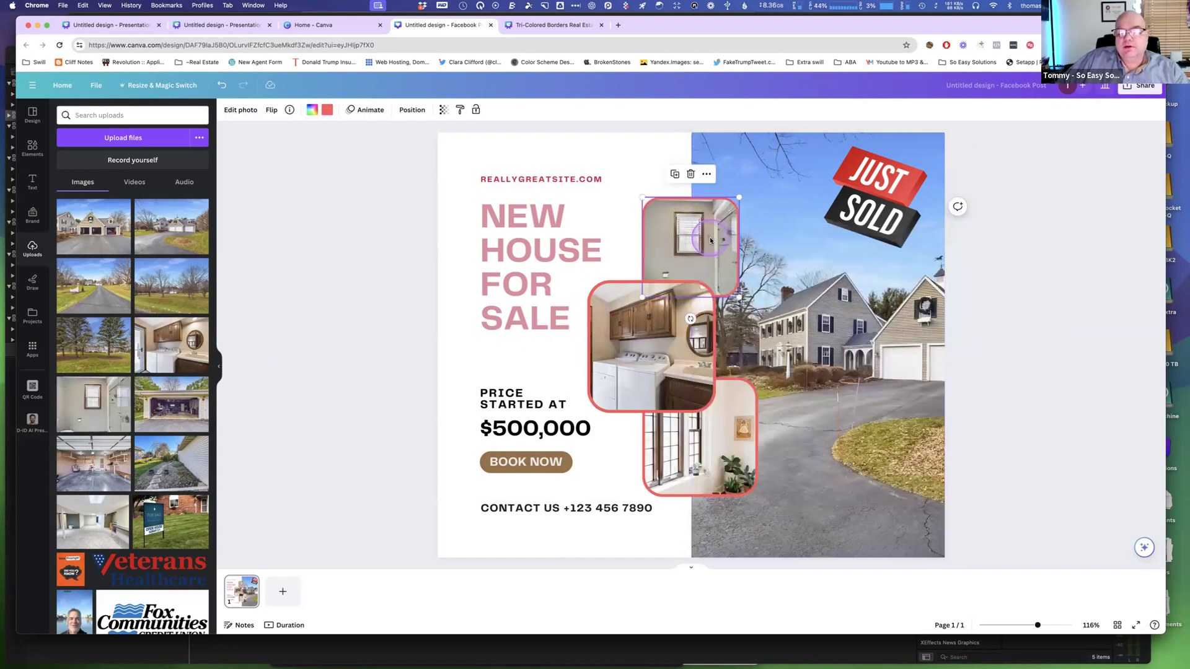
pyautogui.doubleClick(710, 240)
pyautogui.moveTo(696, 241); pyautogui.dragTo(684, 240)
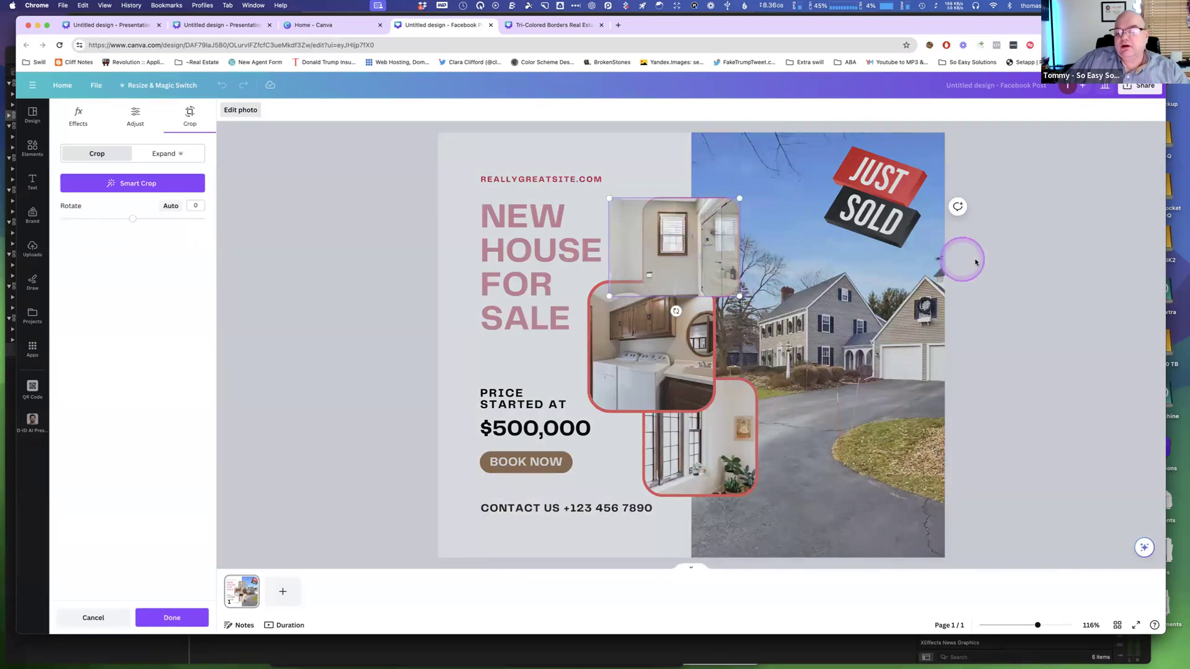
pyautogui.click(330, 164)
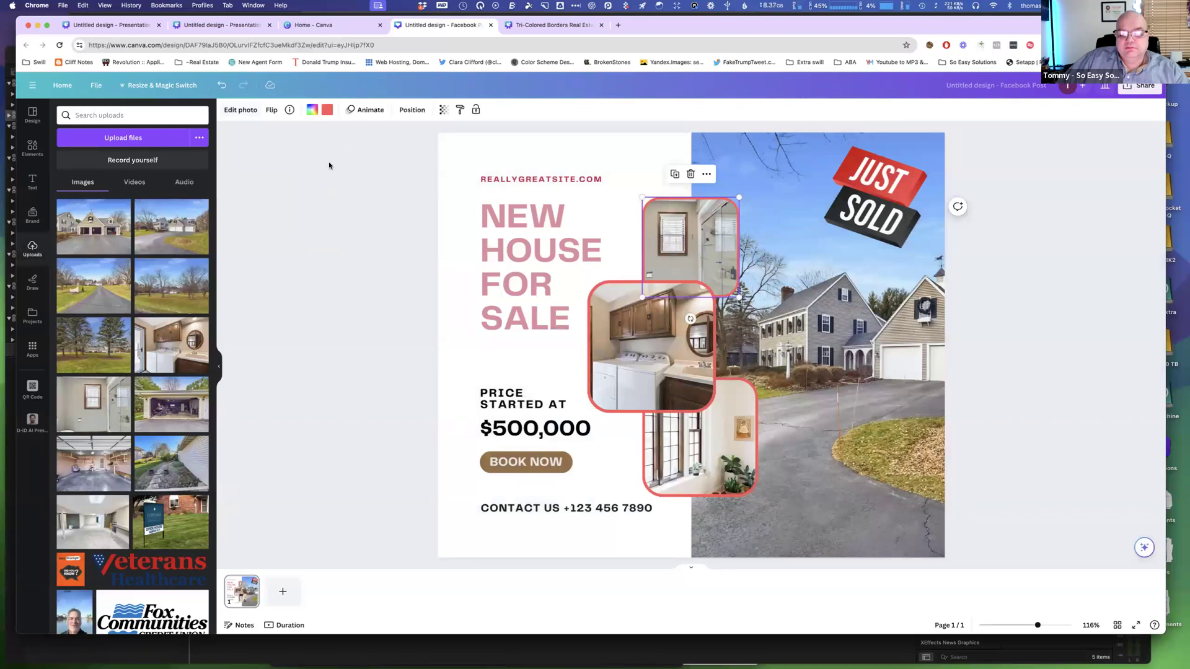
# Change the website text above the headline to TOMMY REALTY.COM.
pyautogui.click(514, 178)
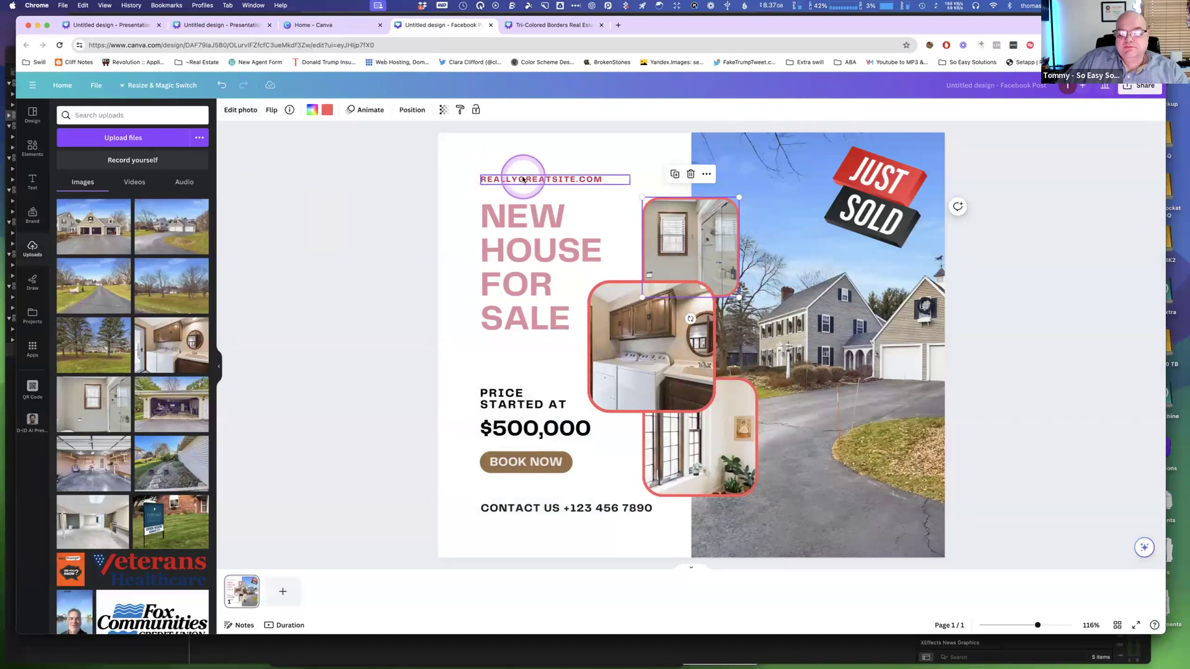
pyautogui.click(523, 179)
pyautogui.write('TO')
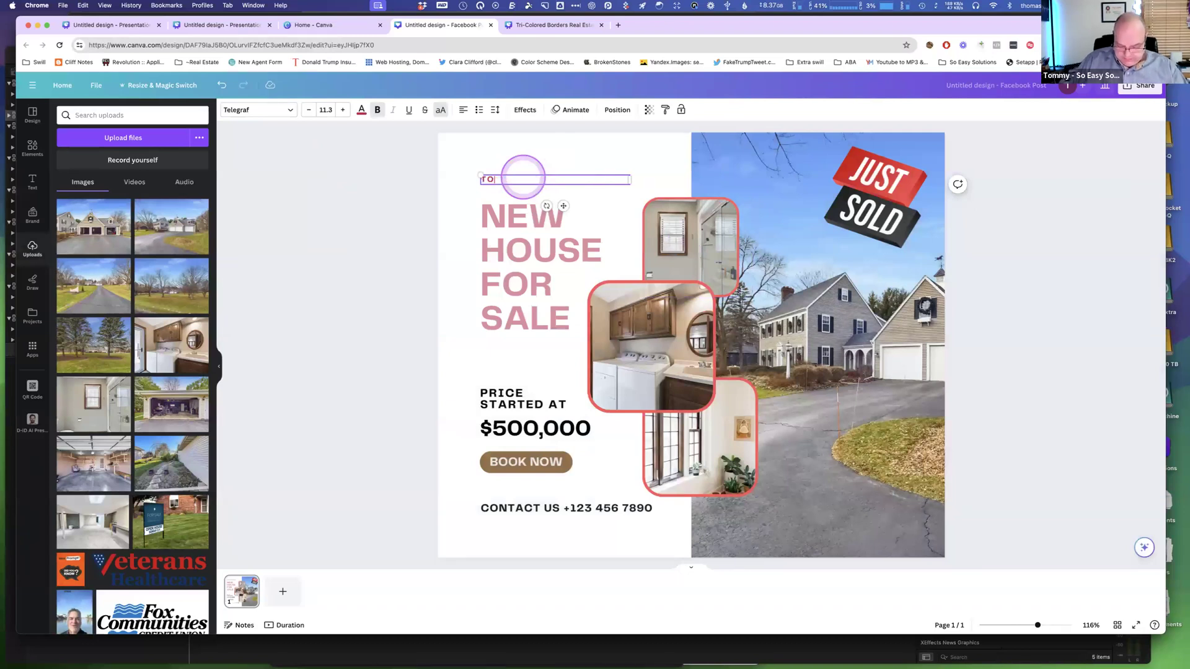
pyautogui.write('MMY REALTY')
pyautogui.press('BackSpace')
pyautogui.press('BackSpace')
pyautogui.write('LTY.')
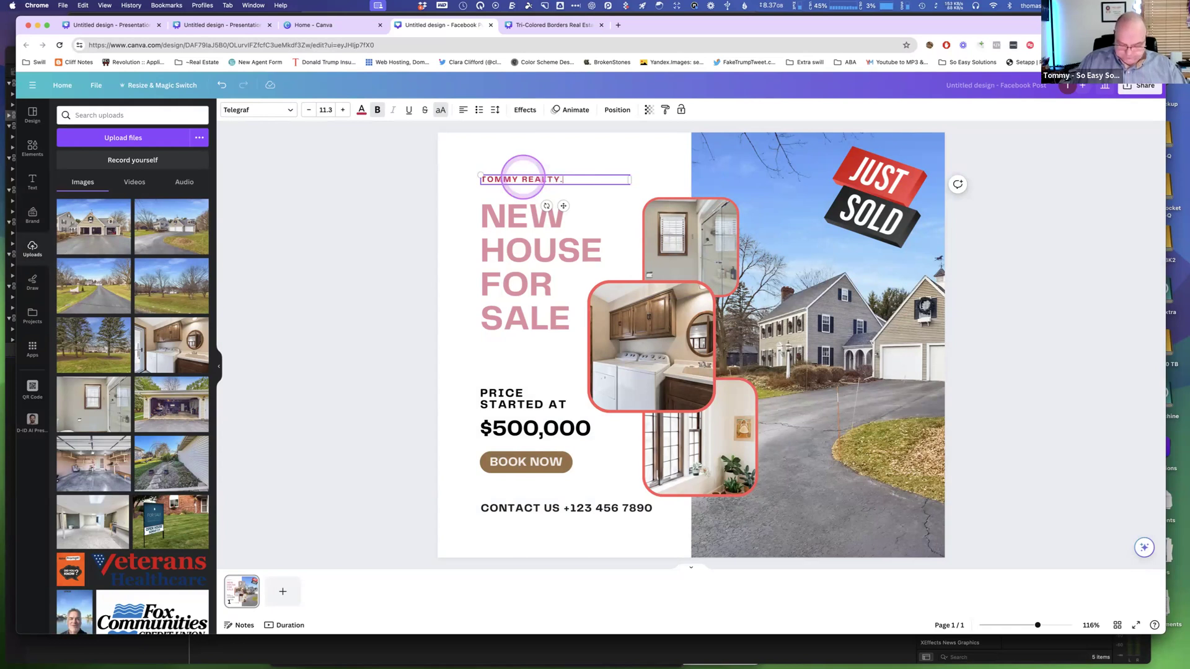
pyautogui.write('COM')
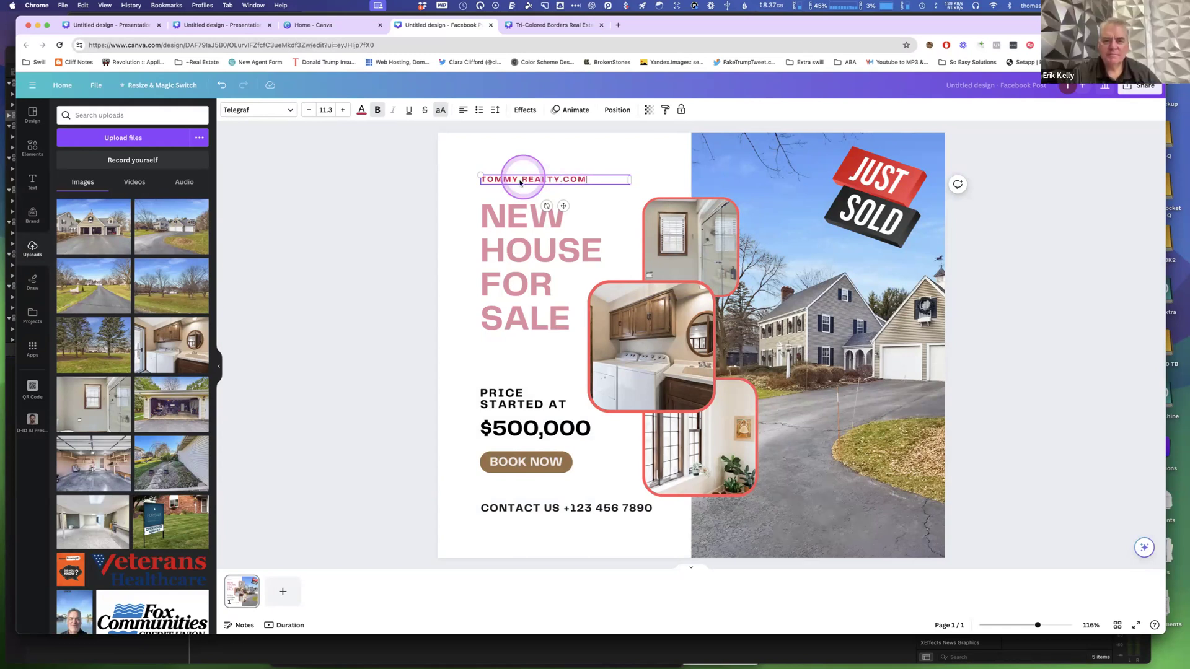
pyautogui.click(447, 206)
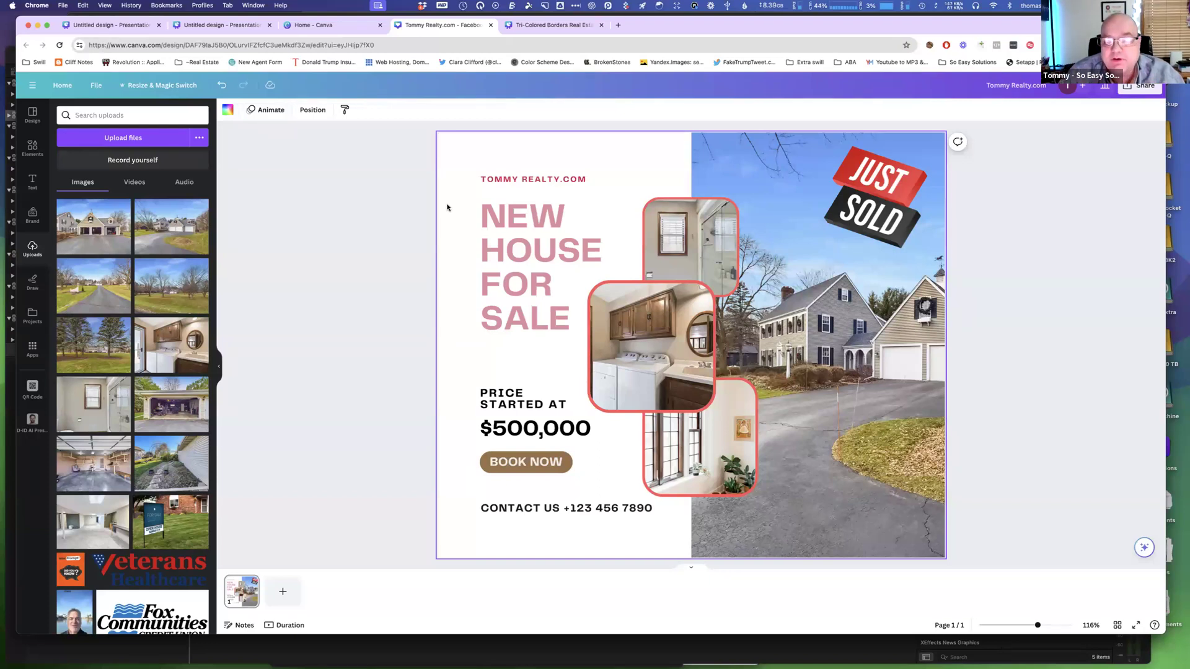
# Switch to the presentation design tab and shift the selfie photo on page 1 slightly left.
pyautogui.click(136, 27)
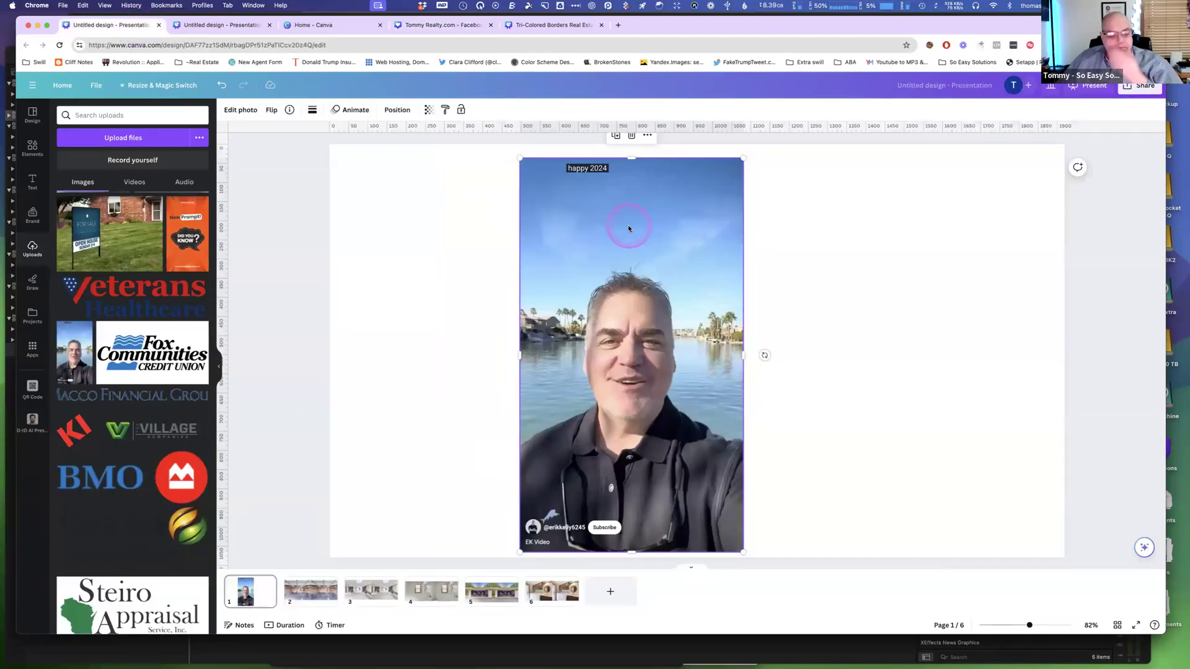
pyautogui.moveTo(627, 228); pyautogui.dragTo(563, 220)
pyautogui.click(563, 219)
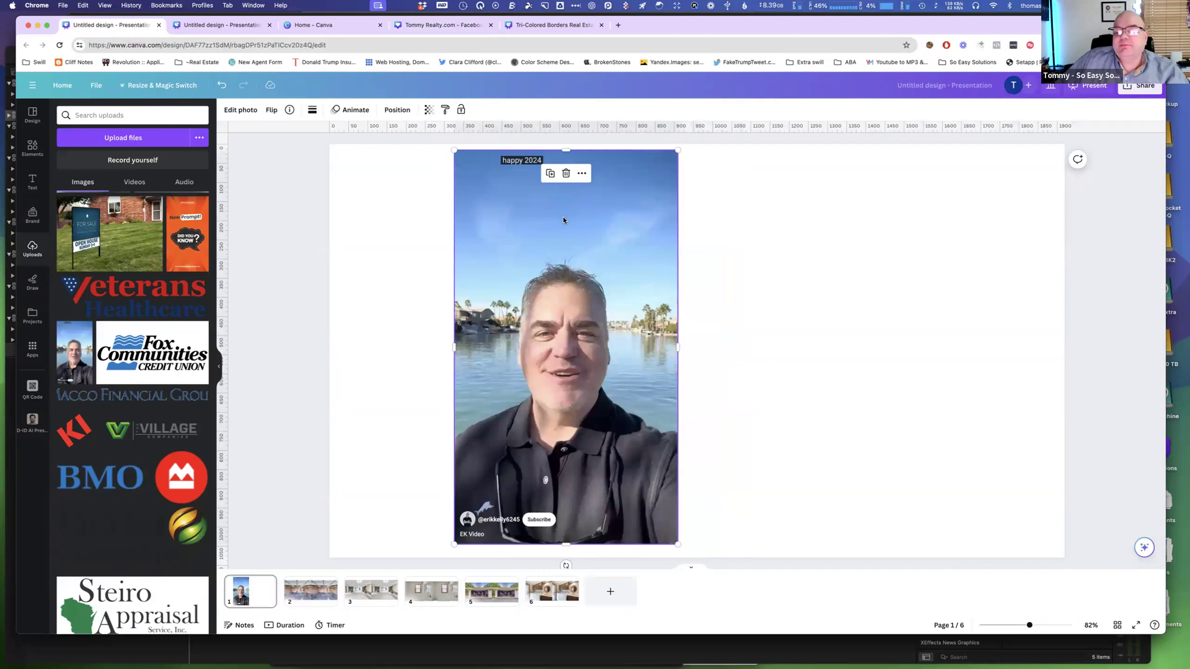
pyautogui.click(434, 208)
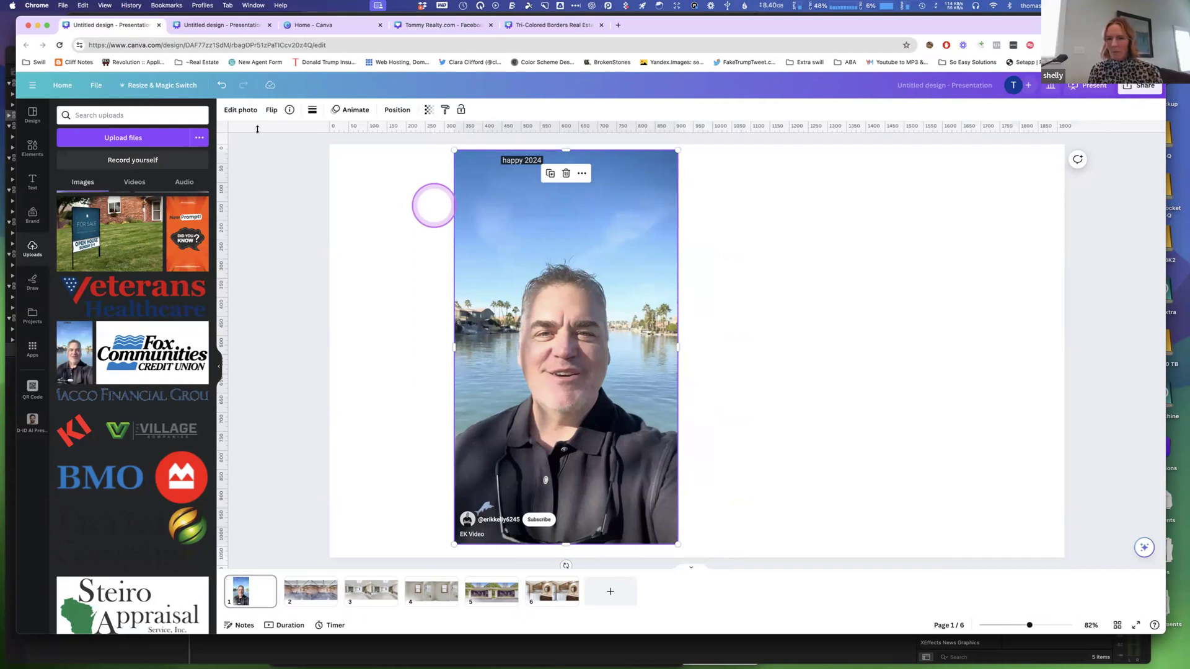
# Erase the "happy 2024" text from the selfie photo with Magic Eraser at brush size 14.
pyautogui.click(251, 112)
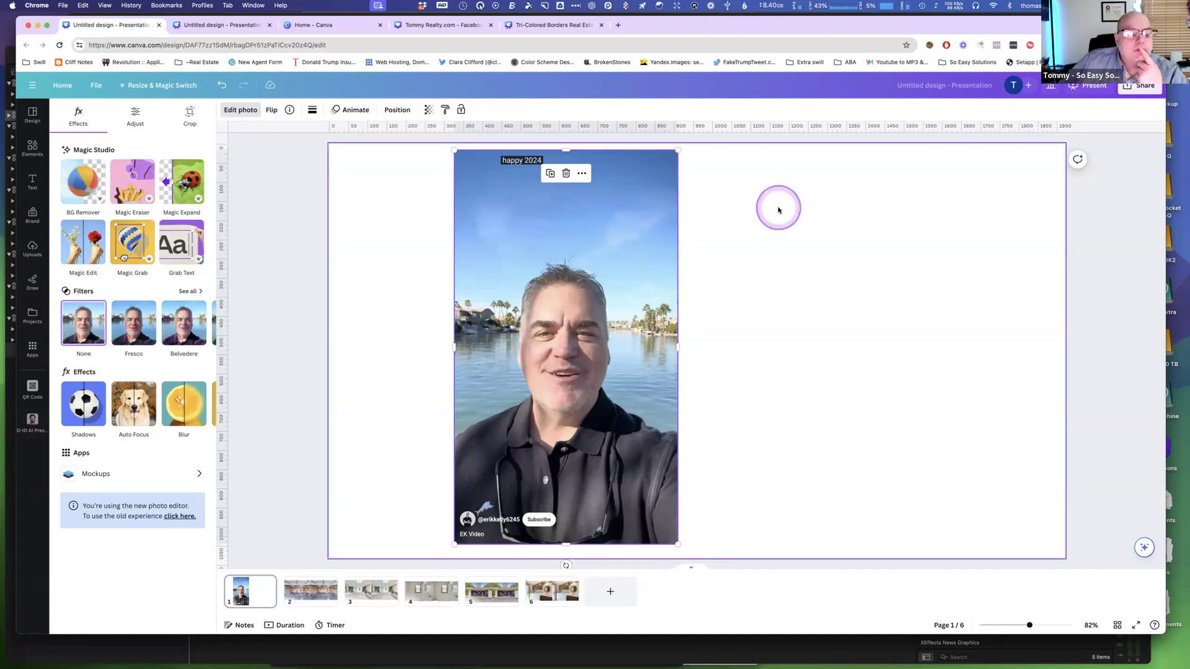
pyautogui.click(485, 196)
pyautogui.click(242, 113)
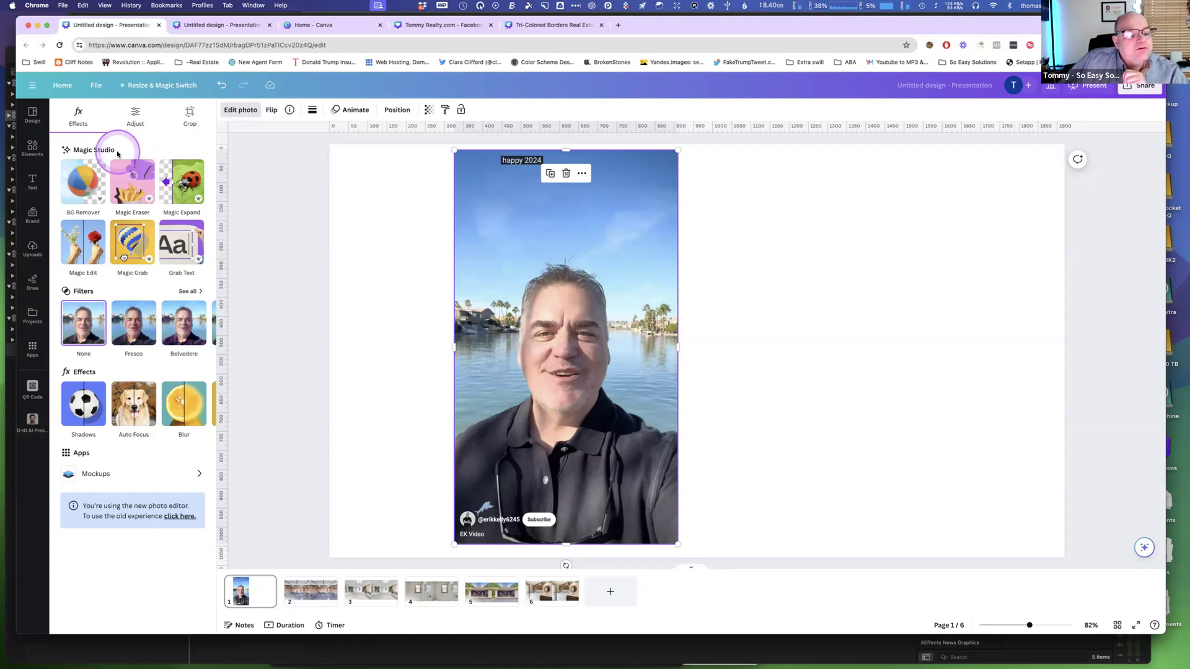
pyautogui.click(133, 178)
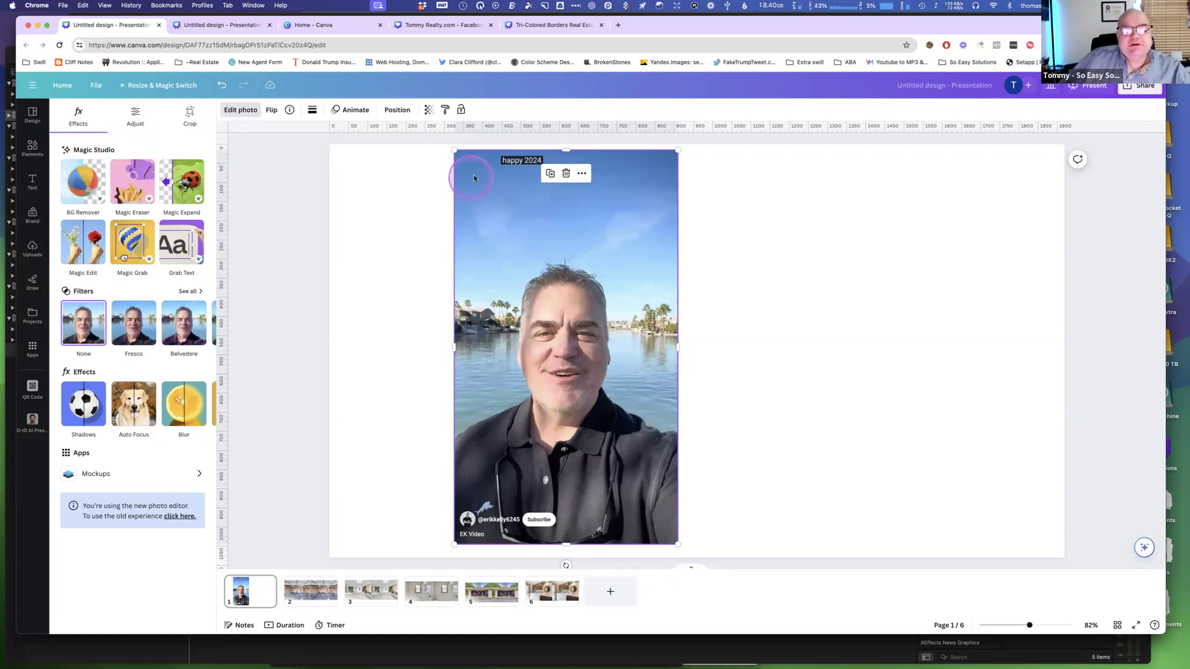
pyautogui.click(131, 184)
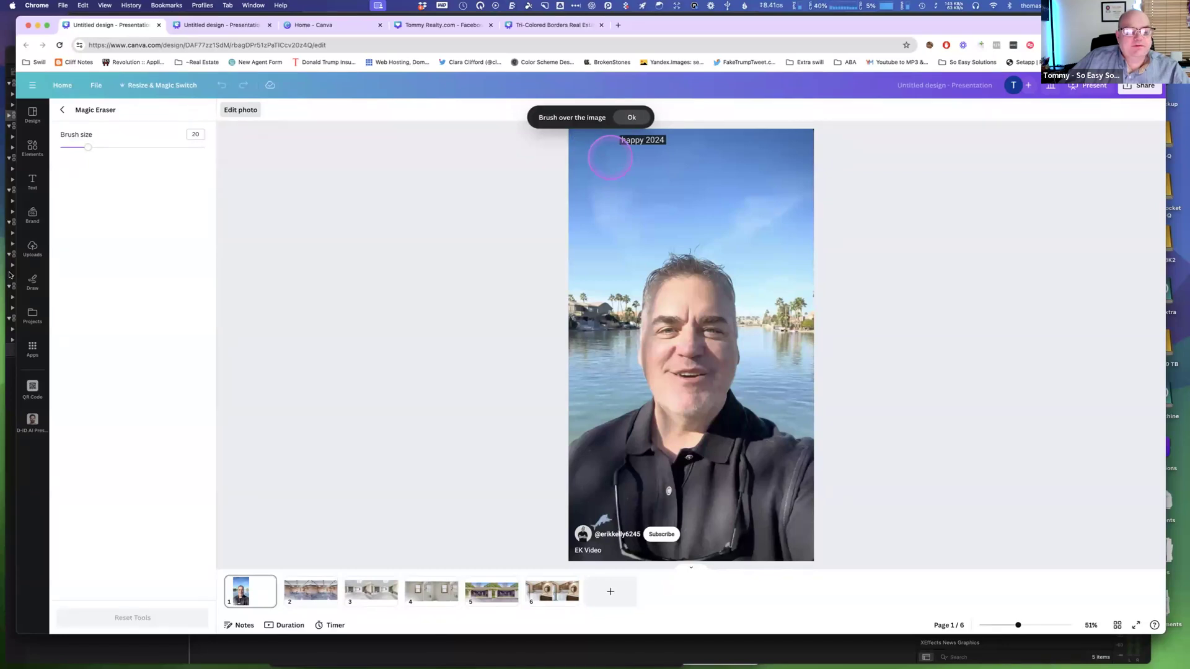
pyautogui.moveTo(87, 148); pyautogui.dragTo(79, 148)
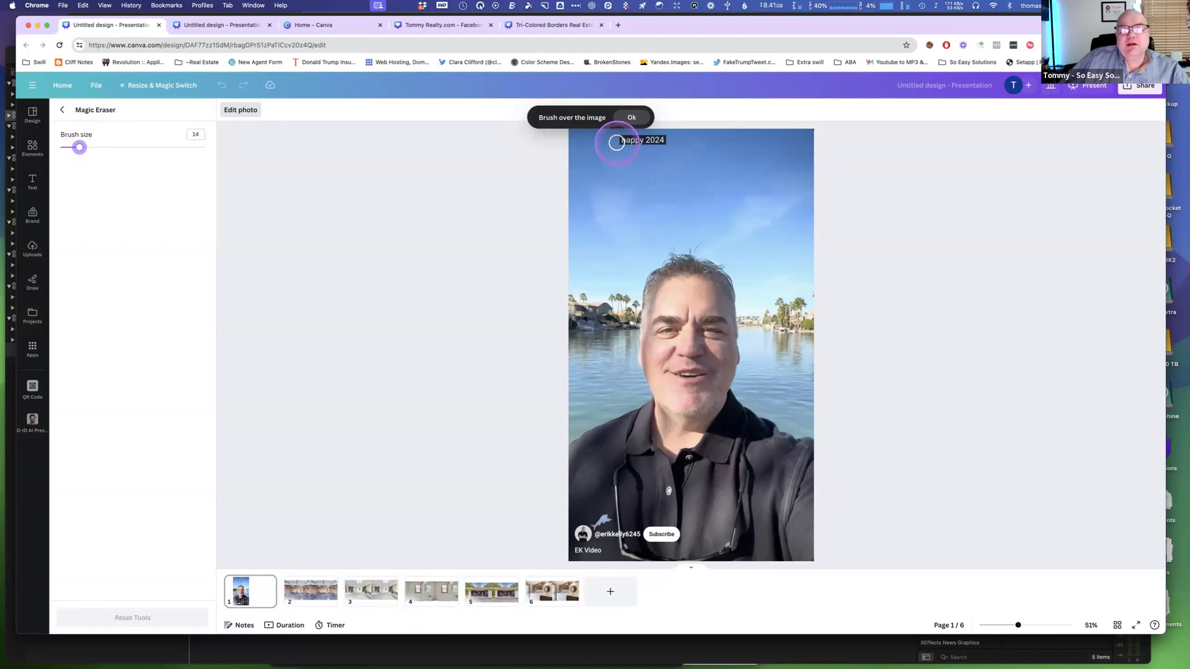
pyautogui.moveTo(616, 142); pyautogui.dragTo(671, 143)
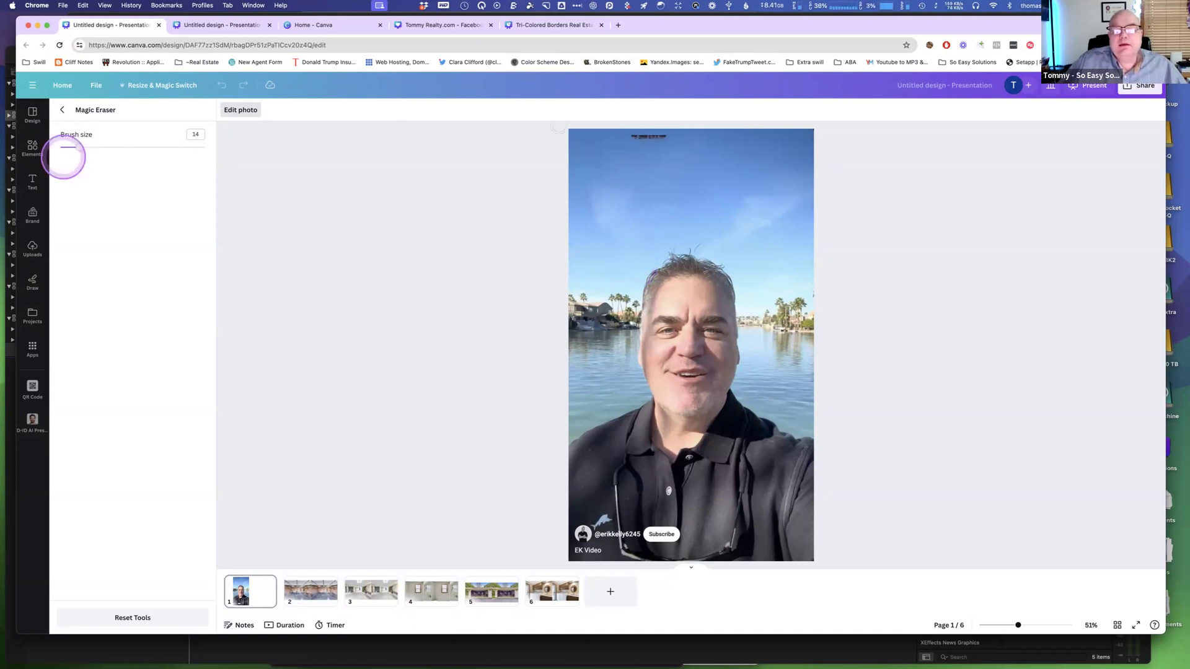
pyautogui.click(693, 144)
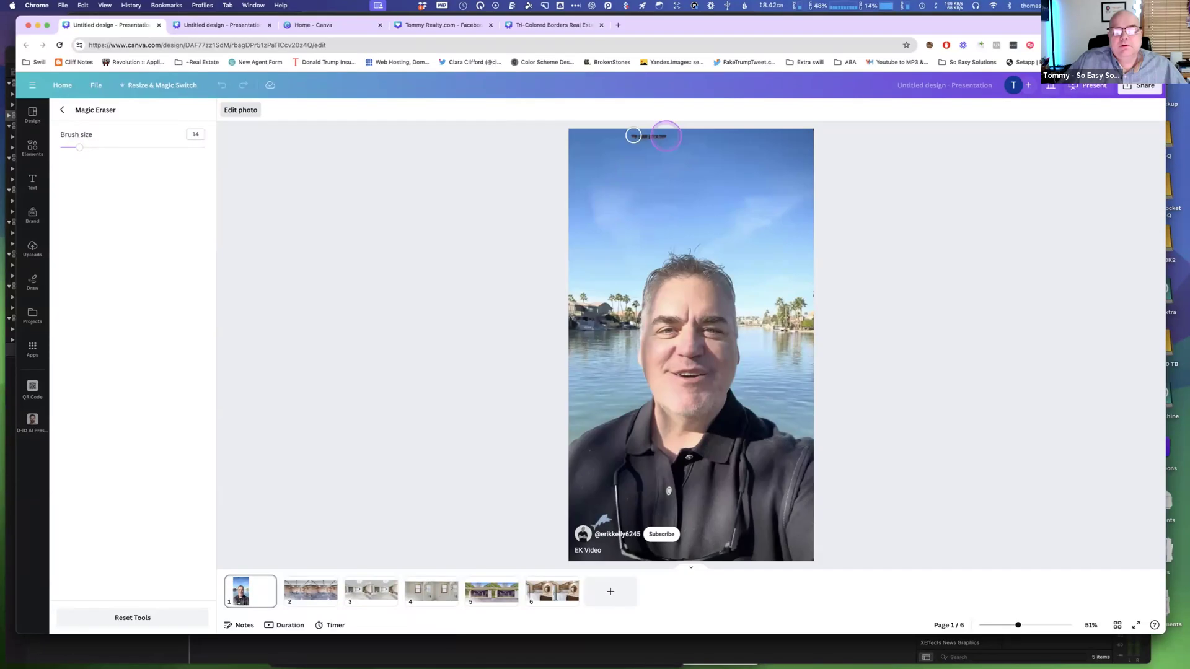
pyautogui.moveTo(625, 136); pyautogui.dragTo(670, 136)
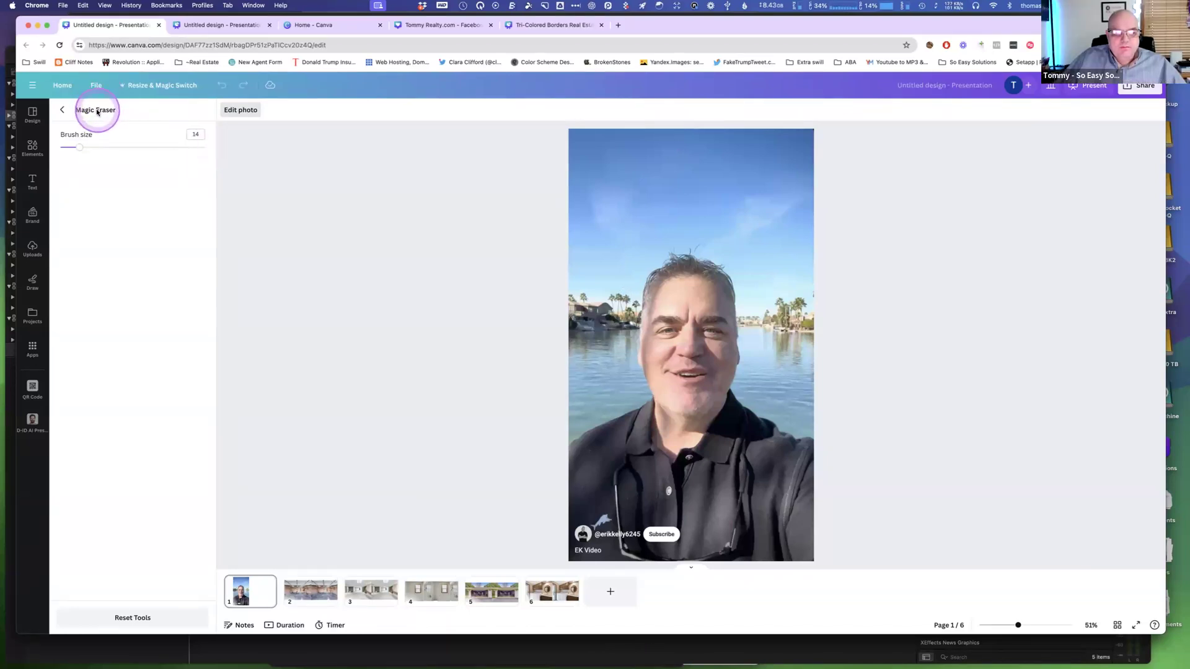
pyautogui.click(62, 110)
# Use Magic Grab to separate the man from the photo and move him to the right.
pyautogui.click(129, 250)
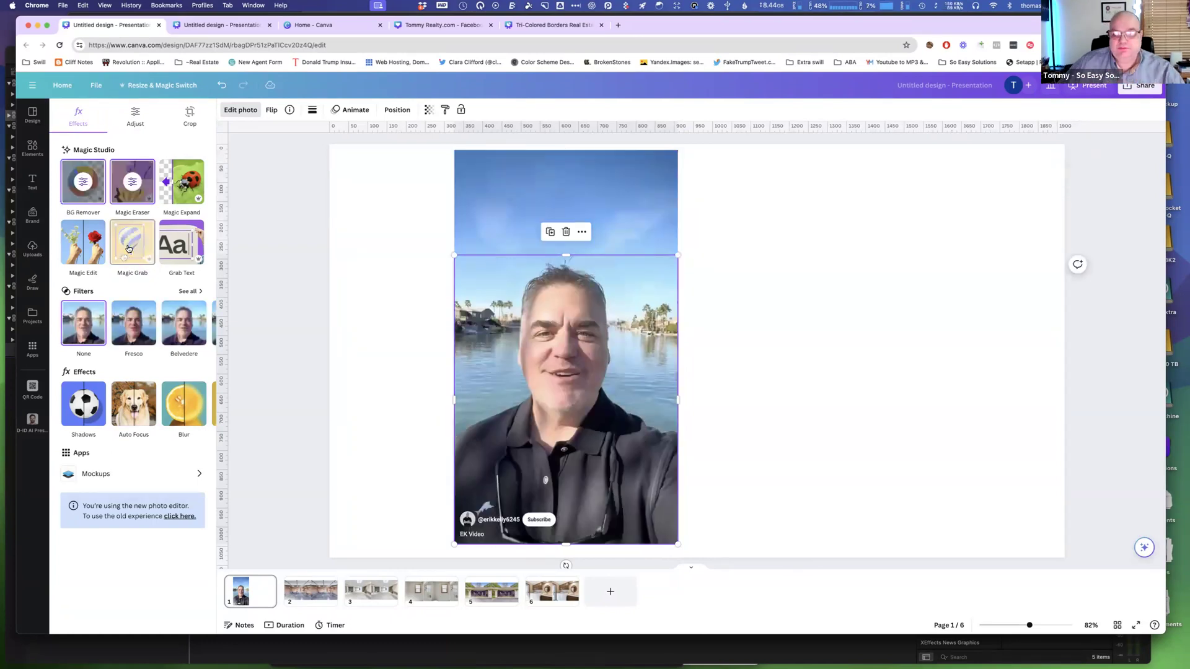
pyautogui.click(550, 351)
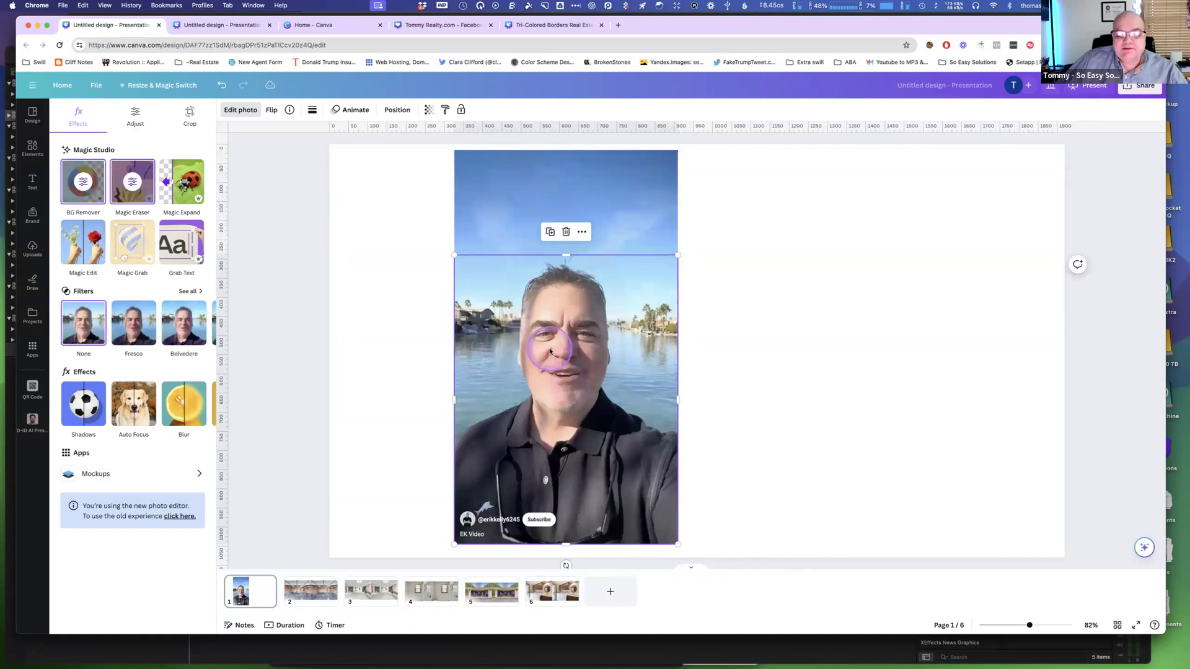
pyautogui.moveTo(550, 351); pyautogui.dragTo(732, 358)
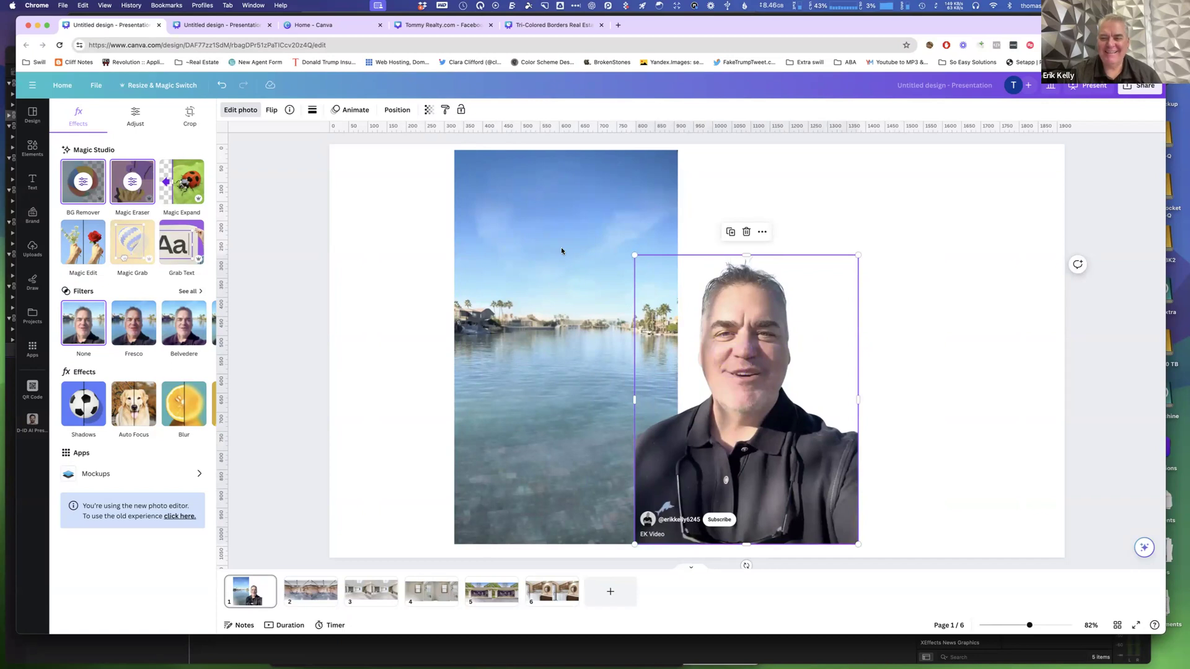
# Magic Expand the remaining water background to the whole page, choosing the second generated result.
pyautogui.click(549, 234)
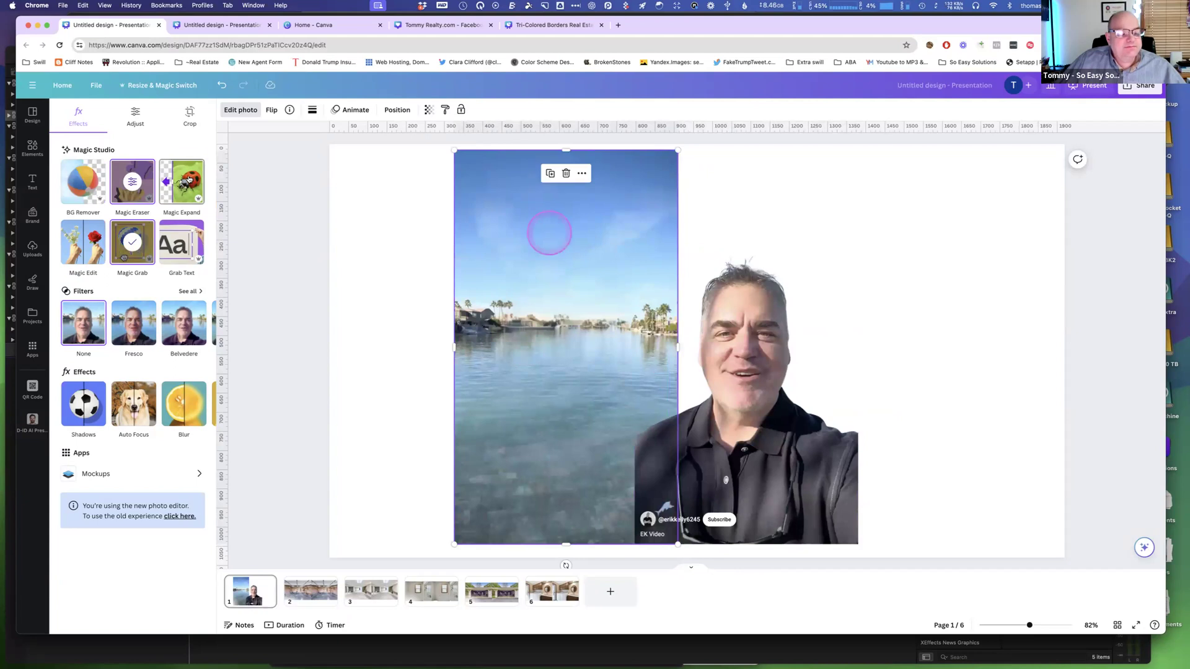
pyautogui.click(189, 179)
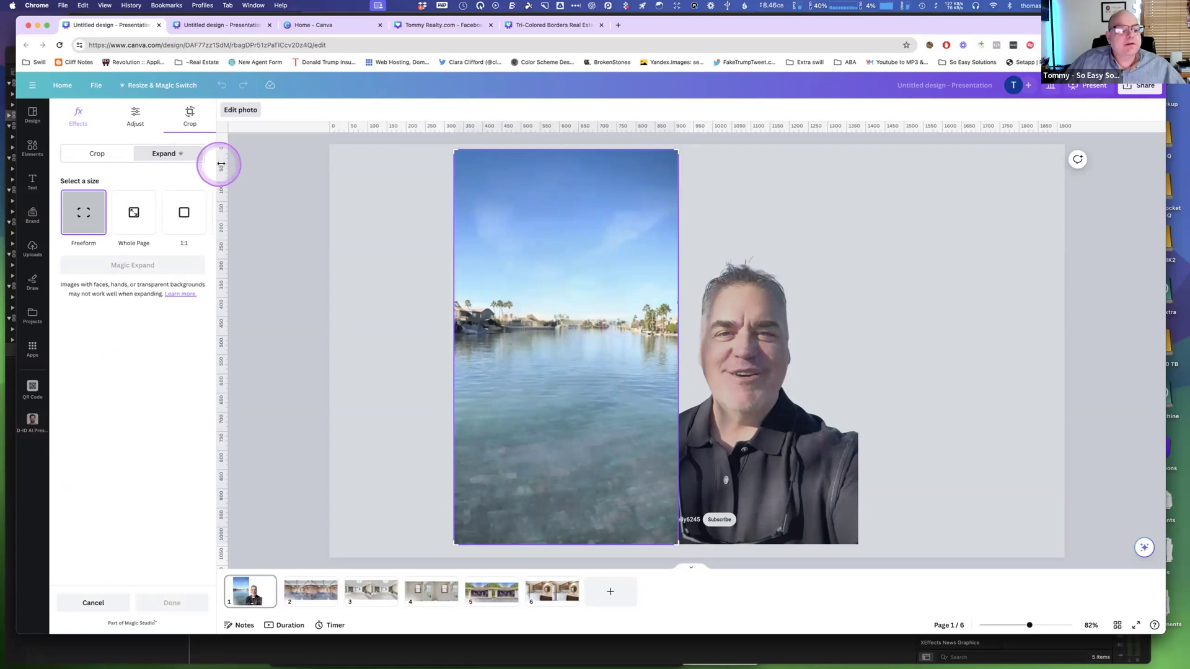
pyautogui.click(241, 110)
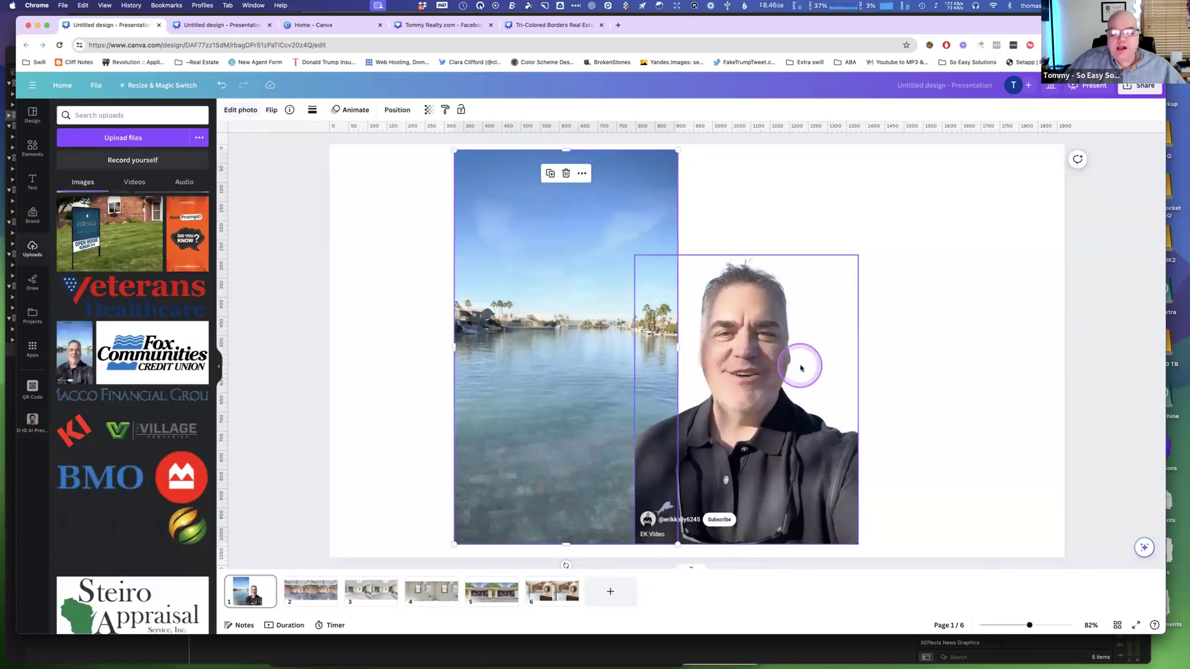
pyautogui.click(252, 111)
pyautogui.click(302, 218)
pyautogui.click(356, 226)
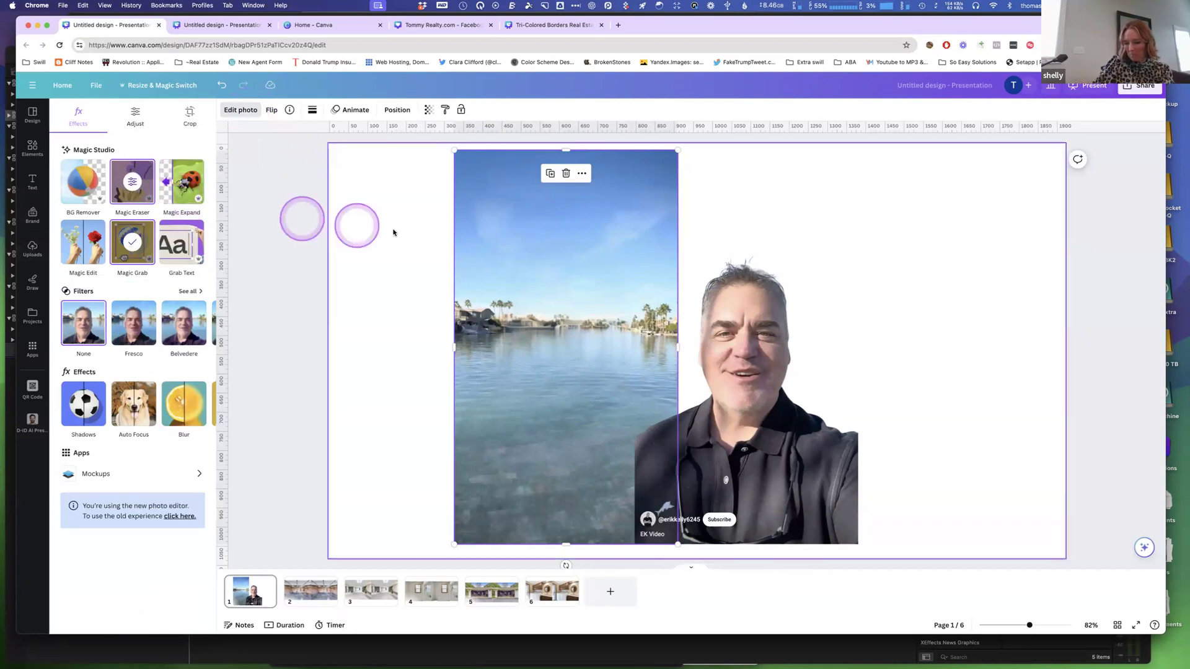
pyautogui.click(184, 180)
pyautogui.click(134, 213)
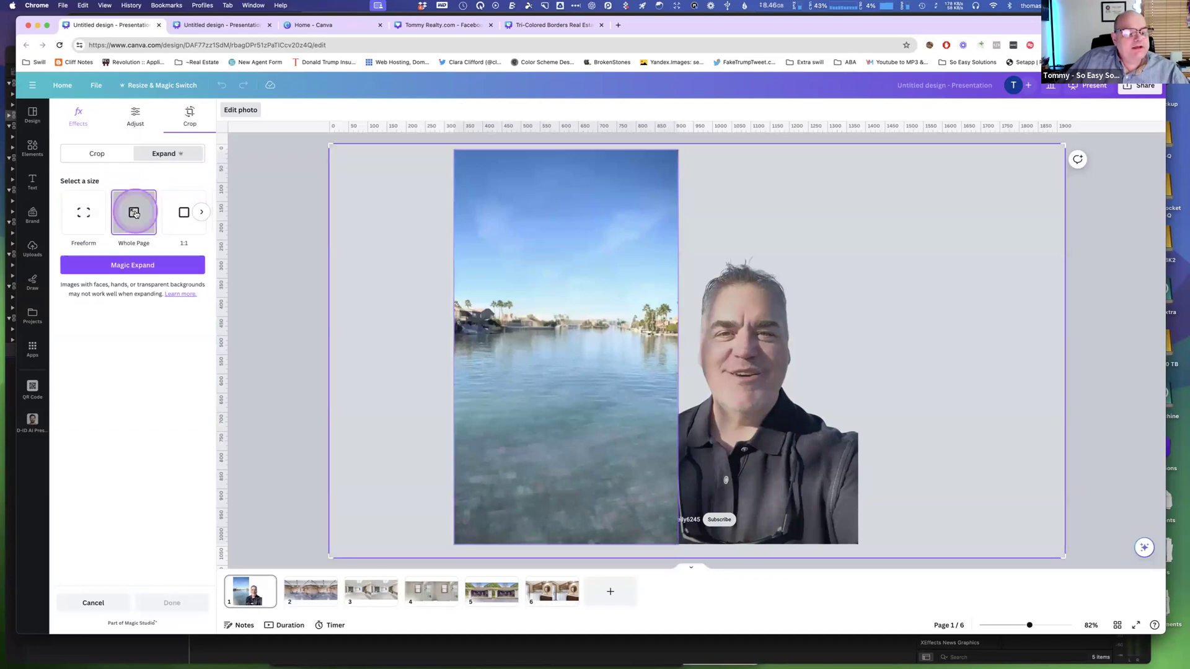
pyautogui.click(141, 265)
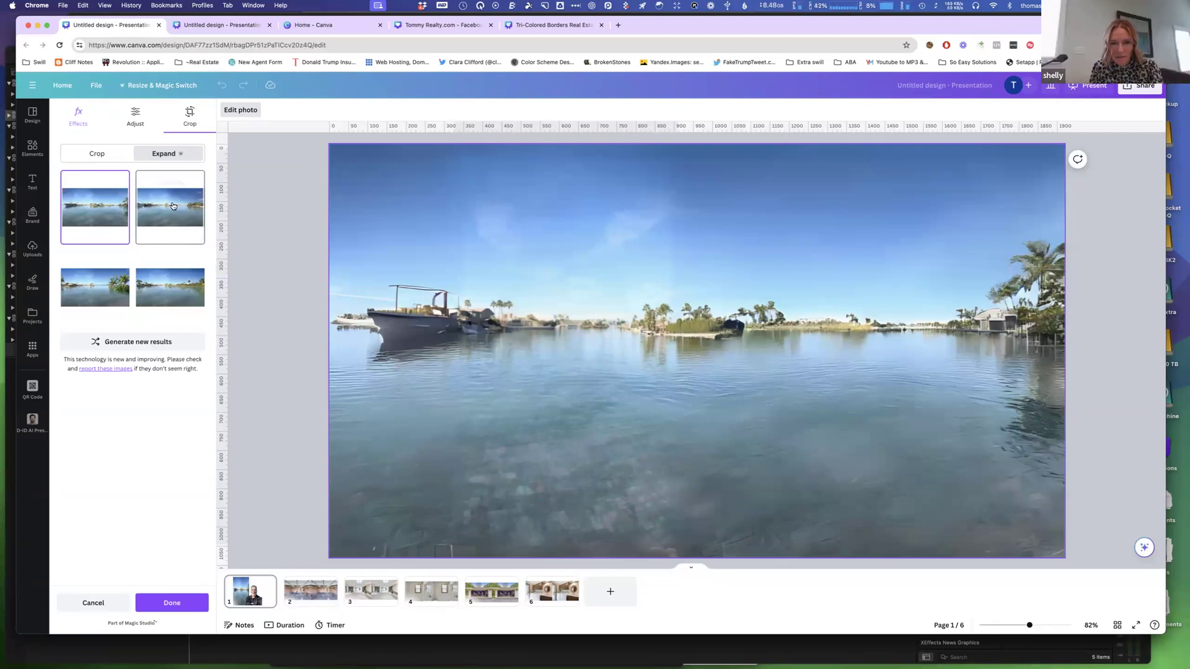
pyautogui.click(173, 206)
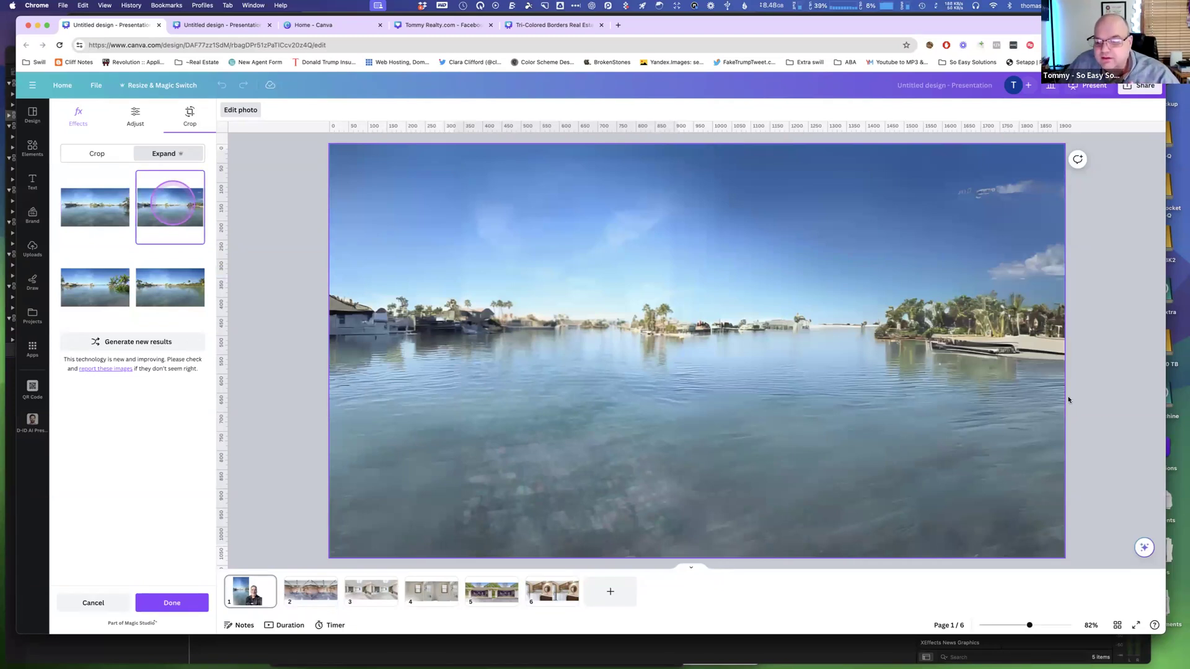
pyautogui.click(1100, 407)
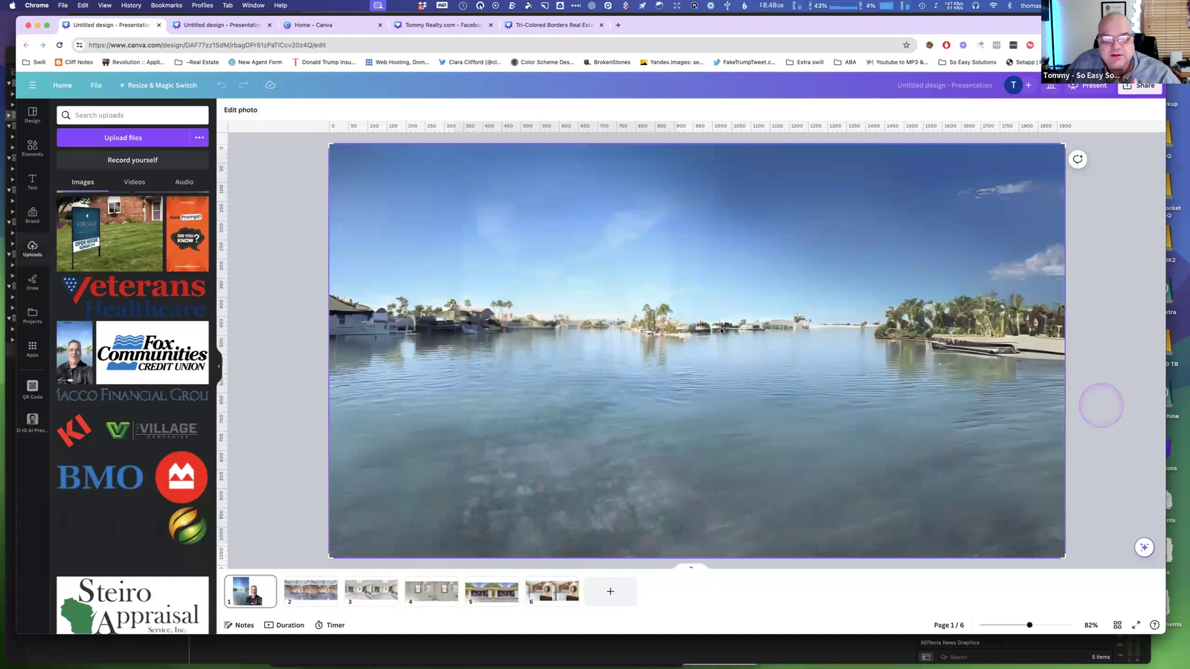
# Move the cut-out man to the page's lower-right corner and open the photo editing tools.
pyautogui.click(624, 327)
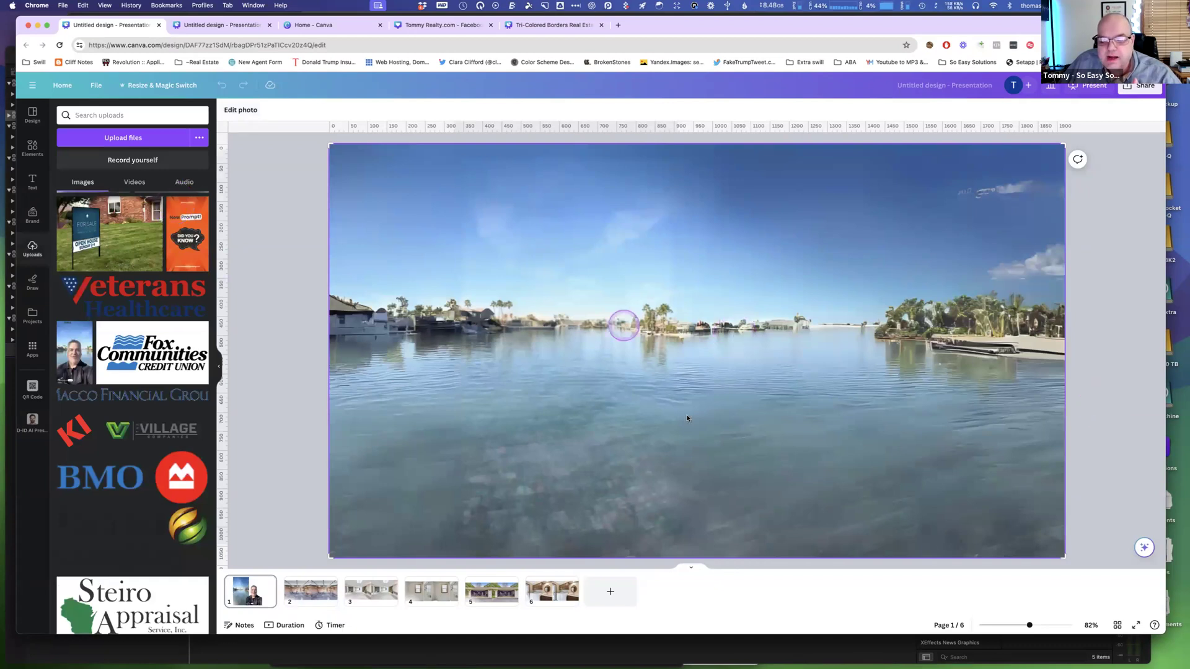
pyautogui.click(690, 455)
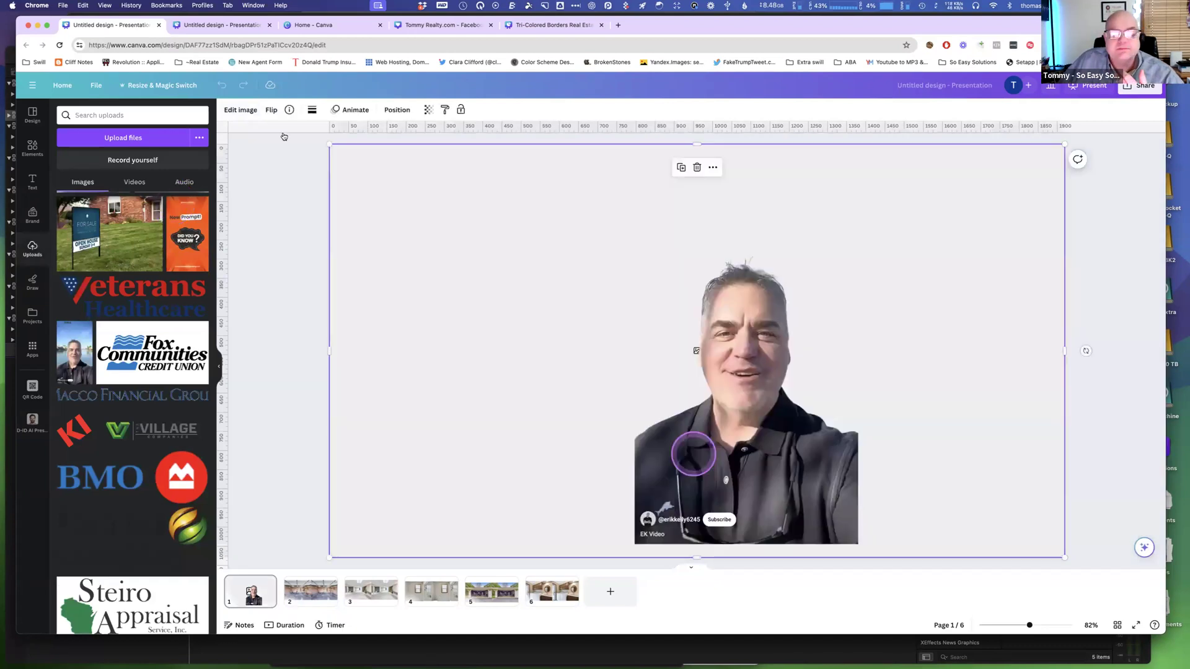
pyautogui.click(737, 404)
pyautogui.moveTo(736, 404); pyautogui.dragTo(932, 451)
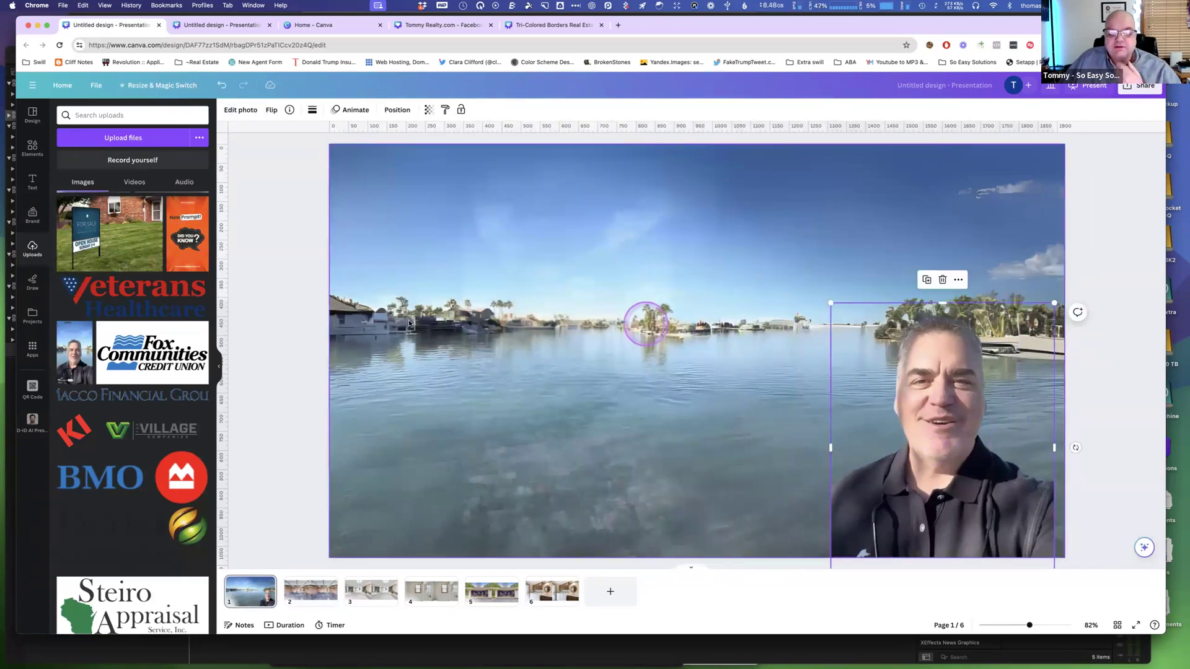
pyautogui.click(241, 109)
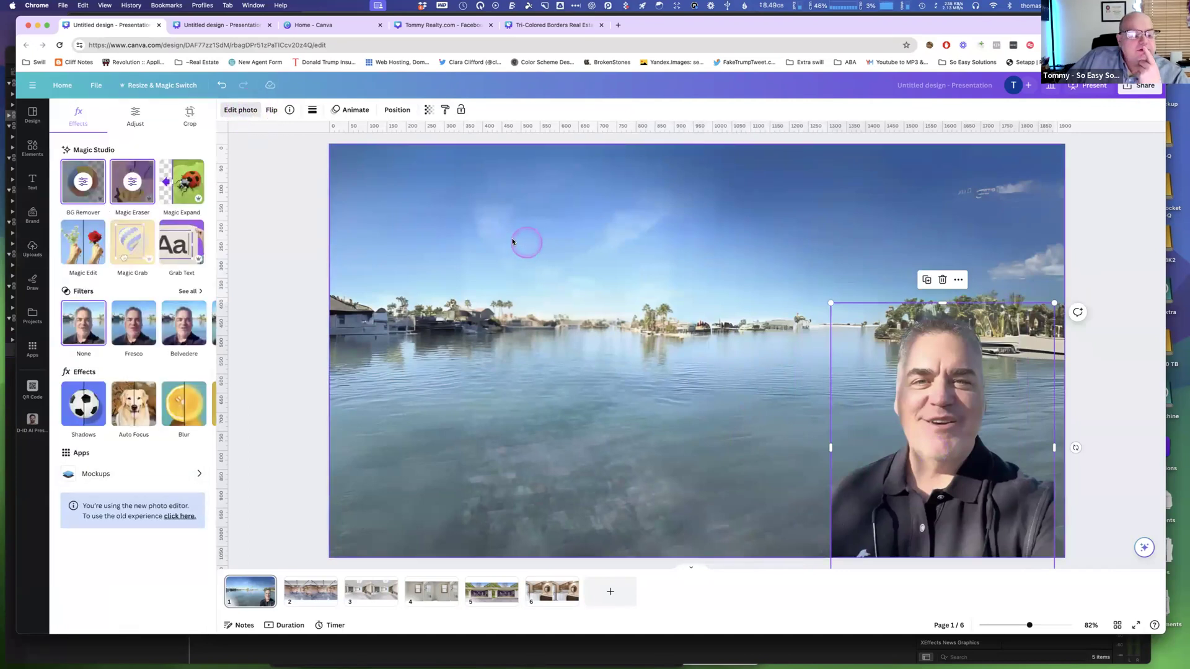
pyautogui.click(83, 247)
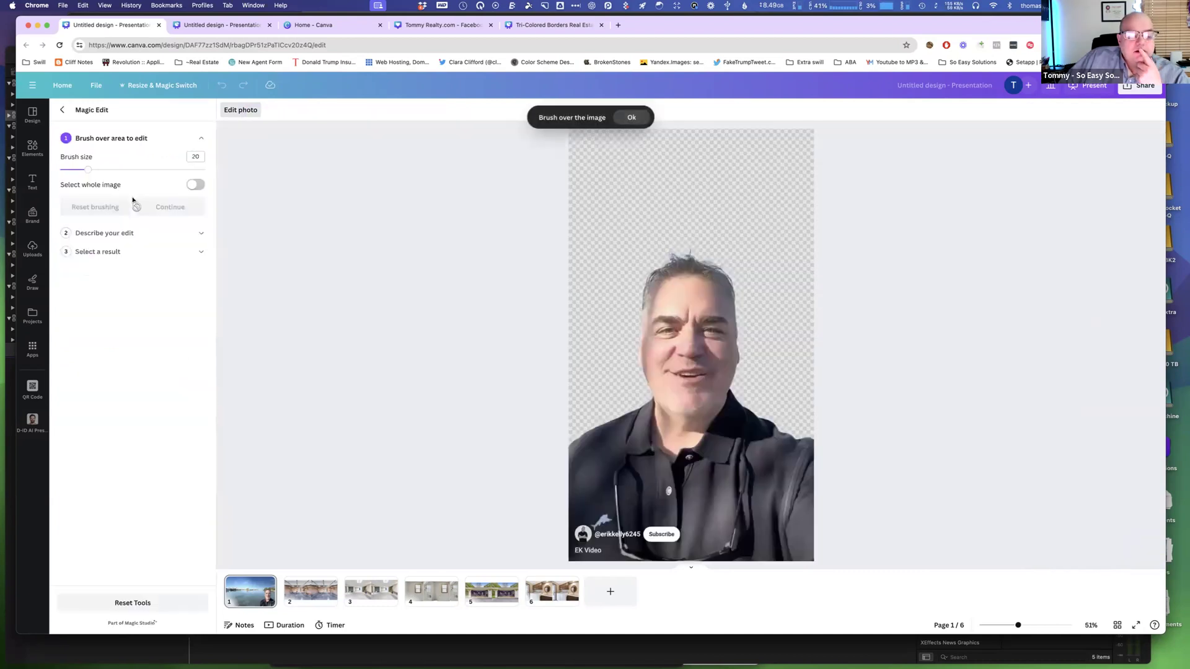
pyautogui.click(128, 189)
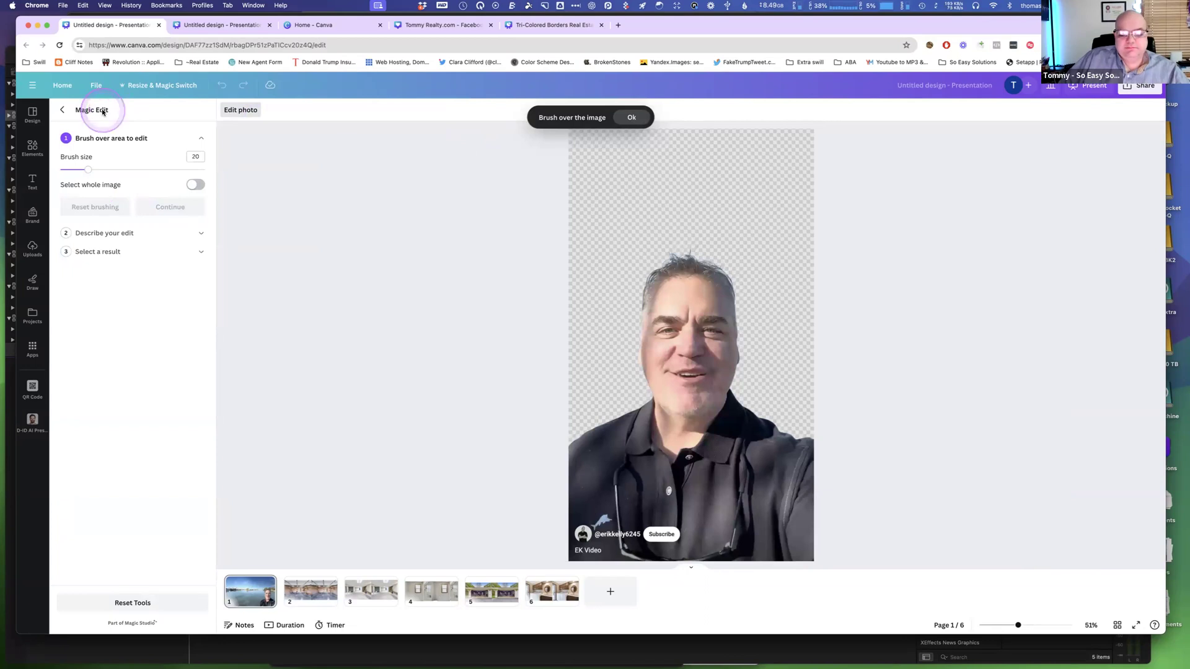
pyautogui.click(631, 117)
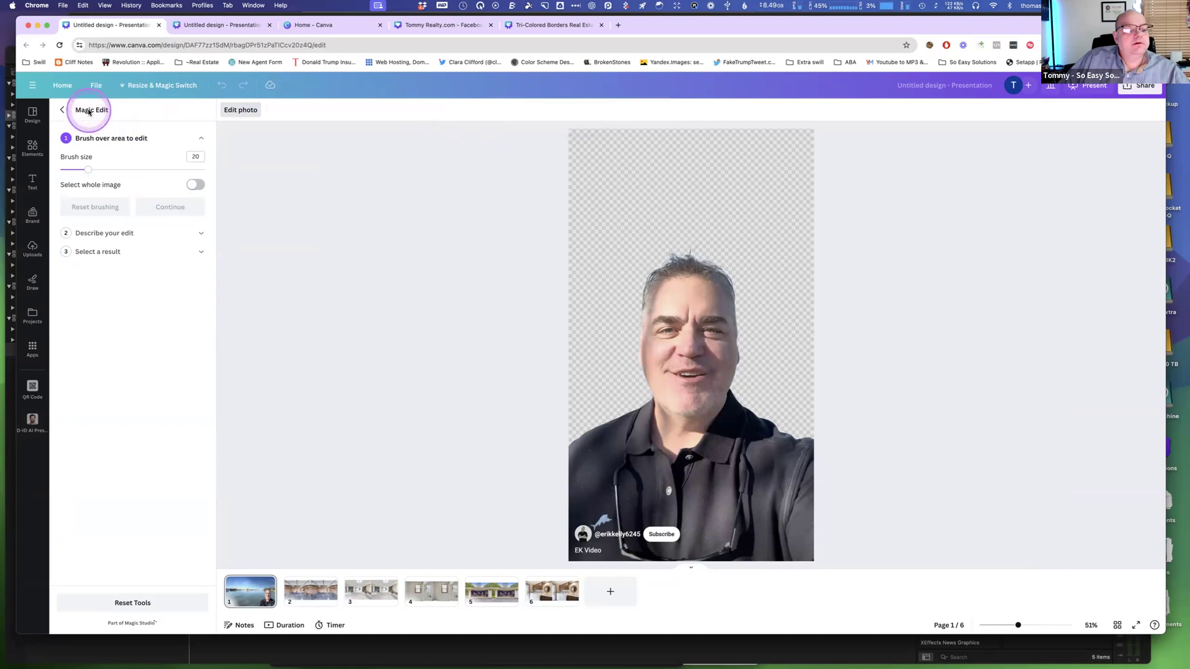
pyautogui.click(62, 109)
pyautogui.click(450, 235)
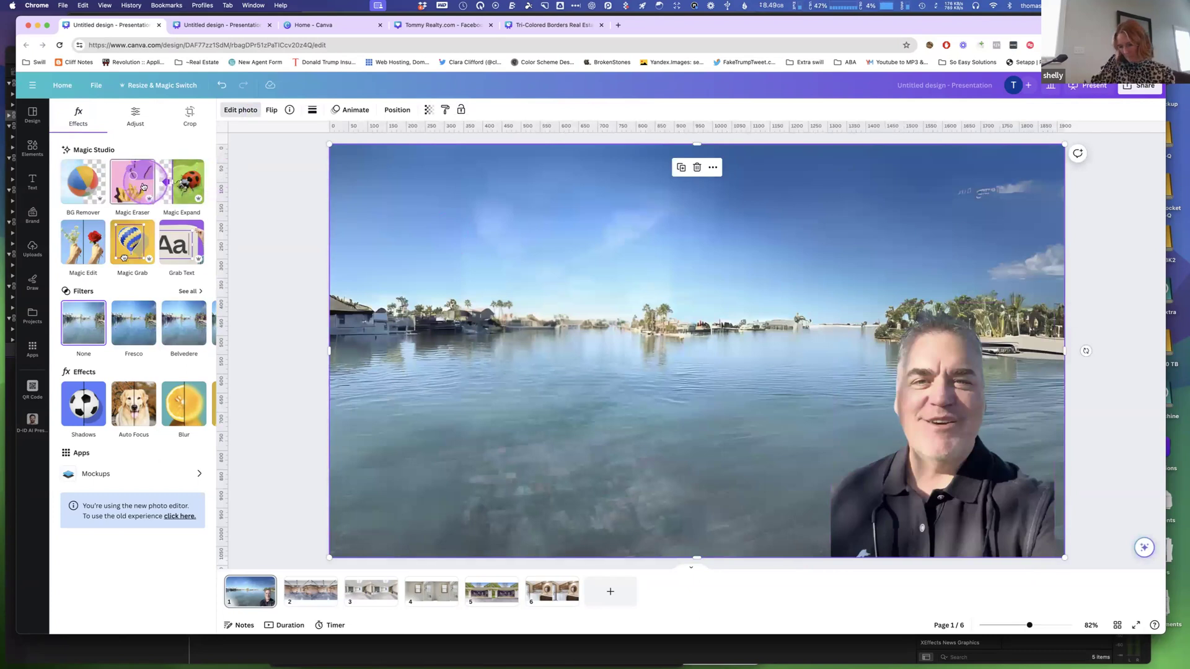
# Brush a strip across the water background with Magic Edit and describe the edit as "Speed boat with water skiers".
pyautogui.click(87, 240)
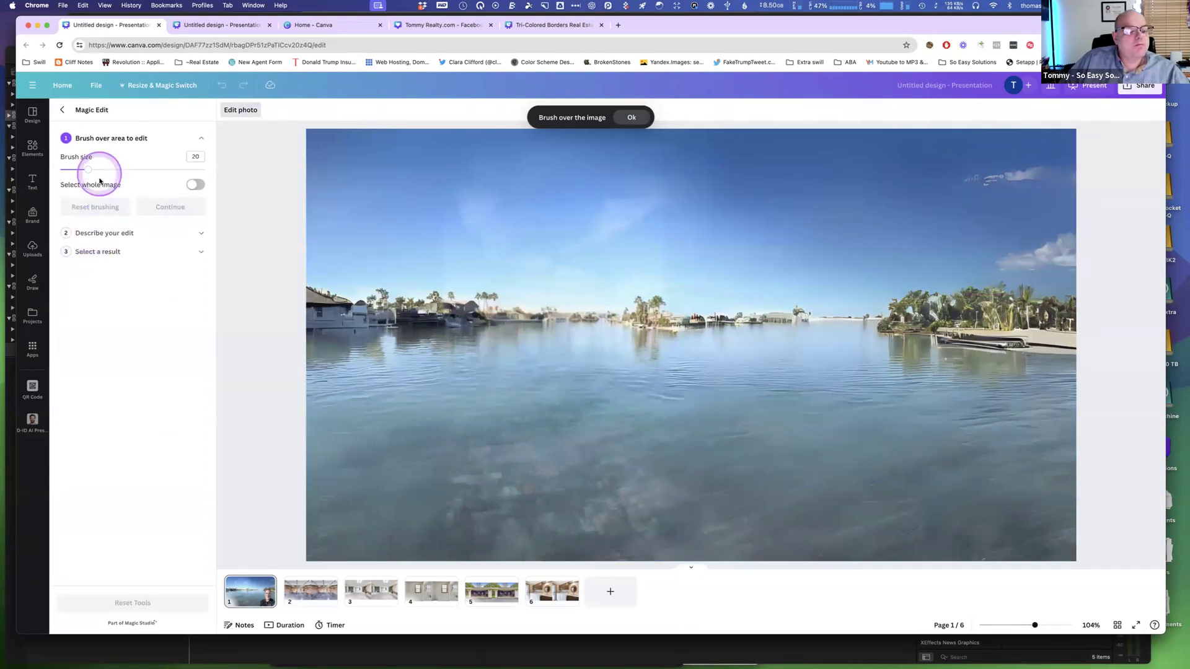
pyautogui.moveTo(401, 374)
pyautogui.mouseDown()
pyautogui.moveTo(630, 370)
pyautogui.moveTo(403, 398)
pyautogui.moveTo(673, 392)
pyautogui.mouseUp()
pyautogui.click(159, 207)
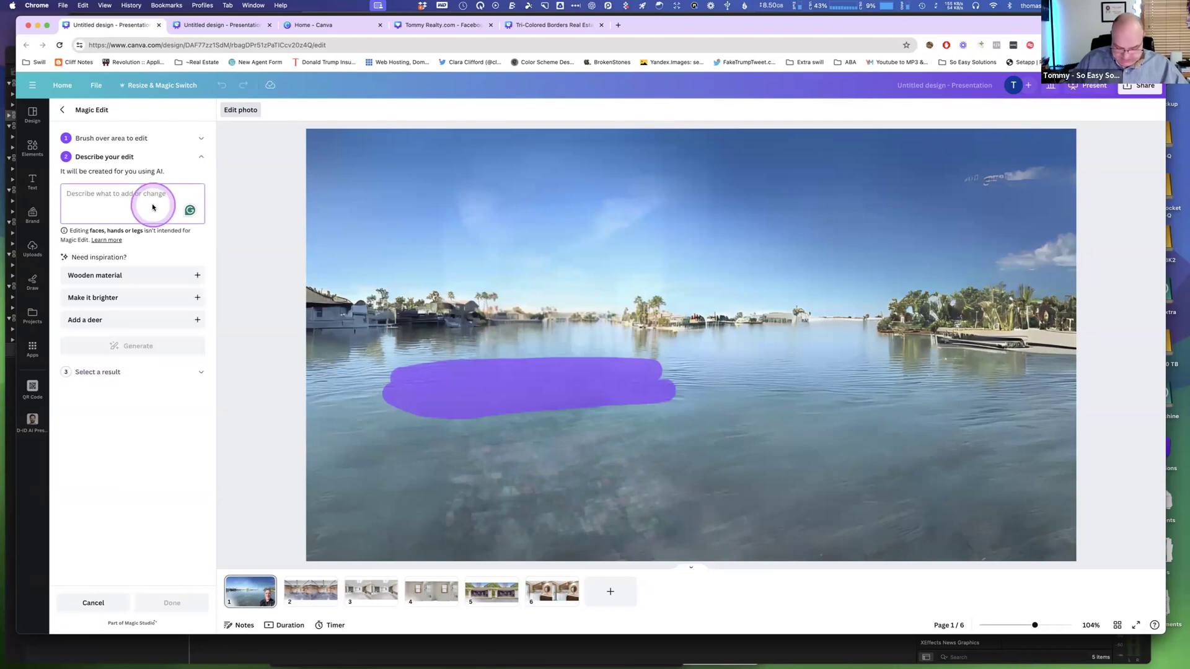
pyautogui.write('Speed b')
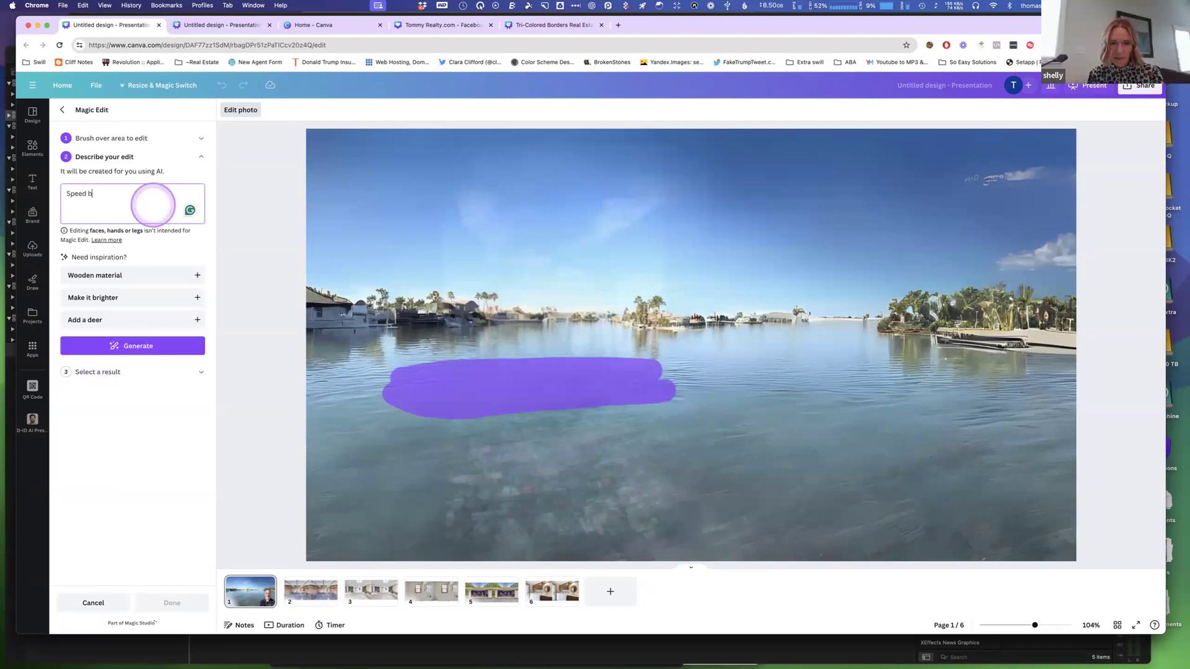
pyautogui.write('oat with')
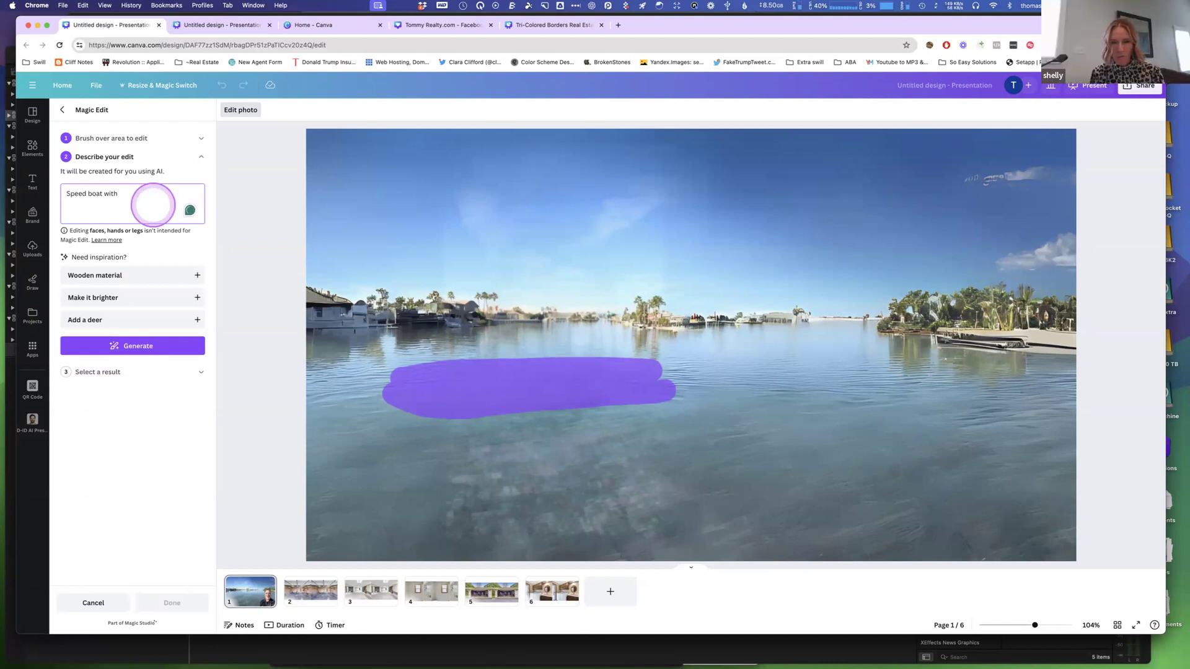
pyautogui.write('er sk')
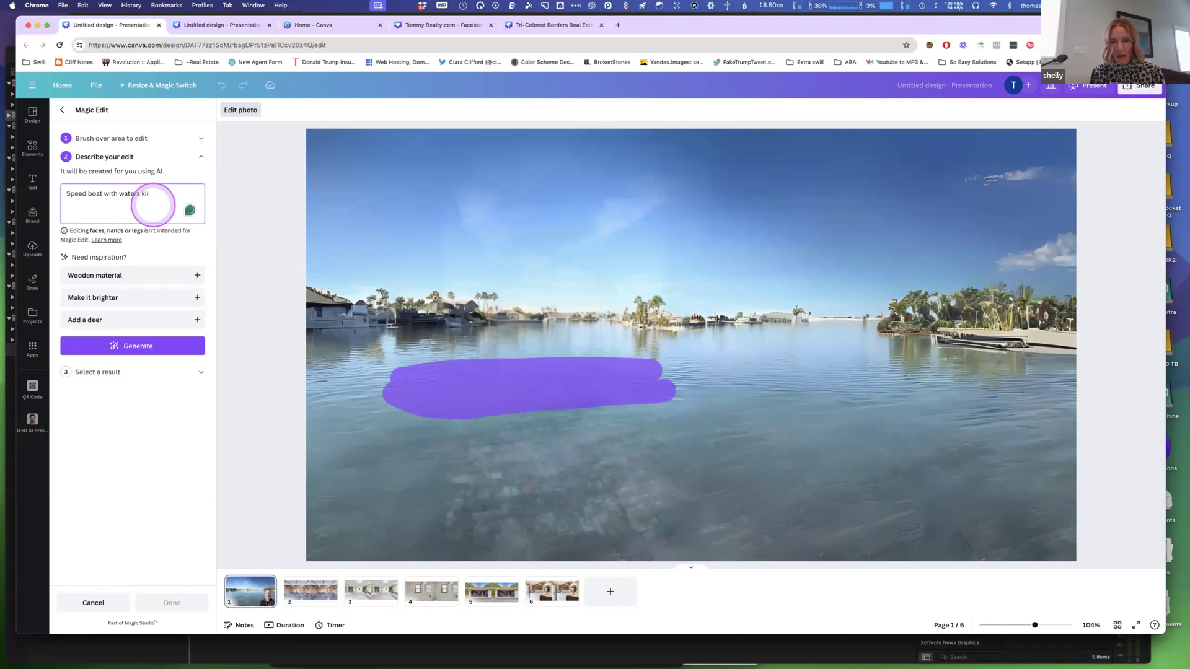
pyautogui.write('iiers')
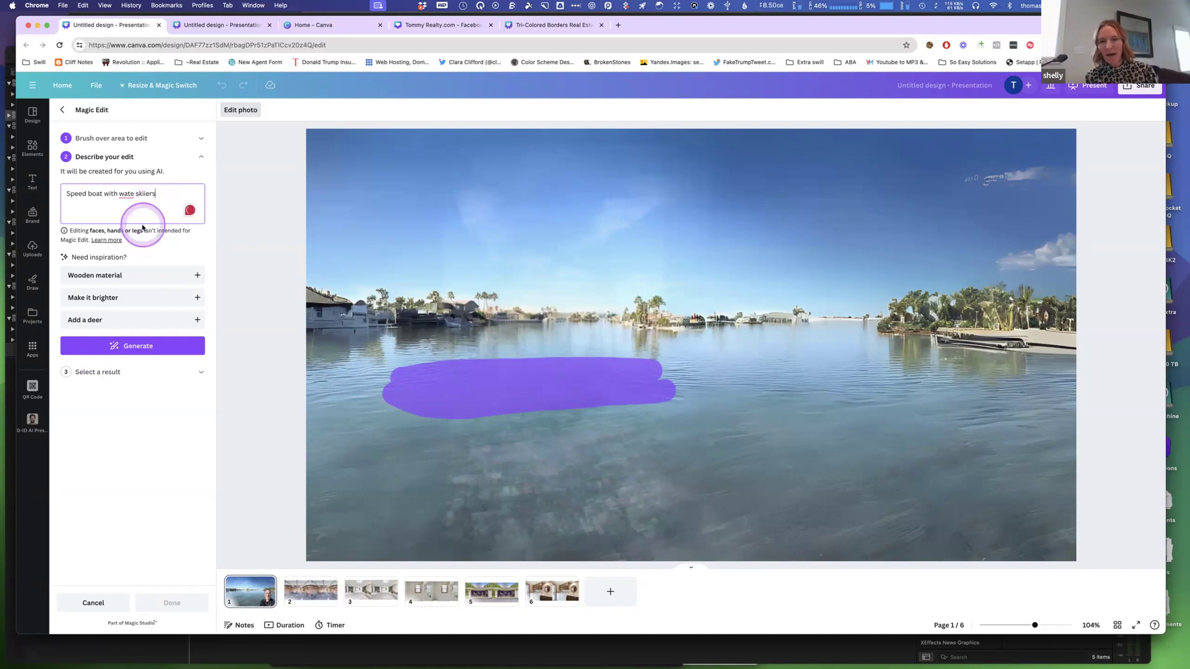
pyautogui.moveTo(133, 196)
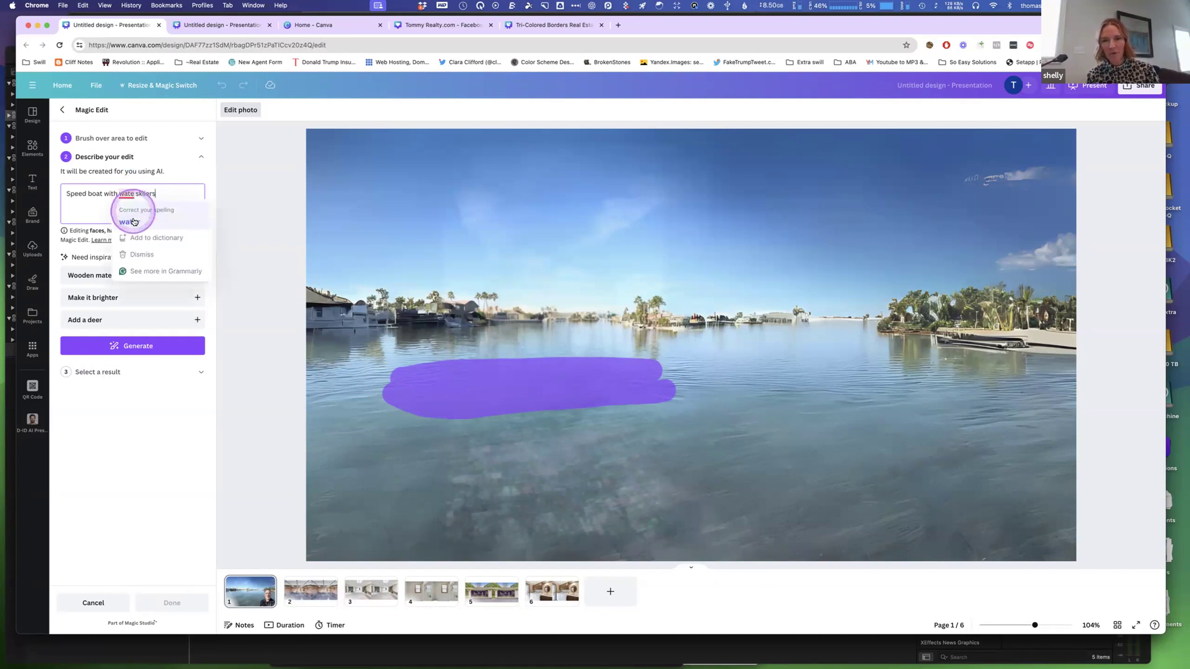
pyautogui.click(130, 221)
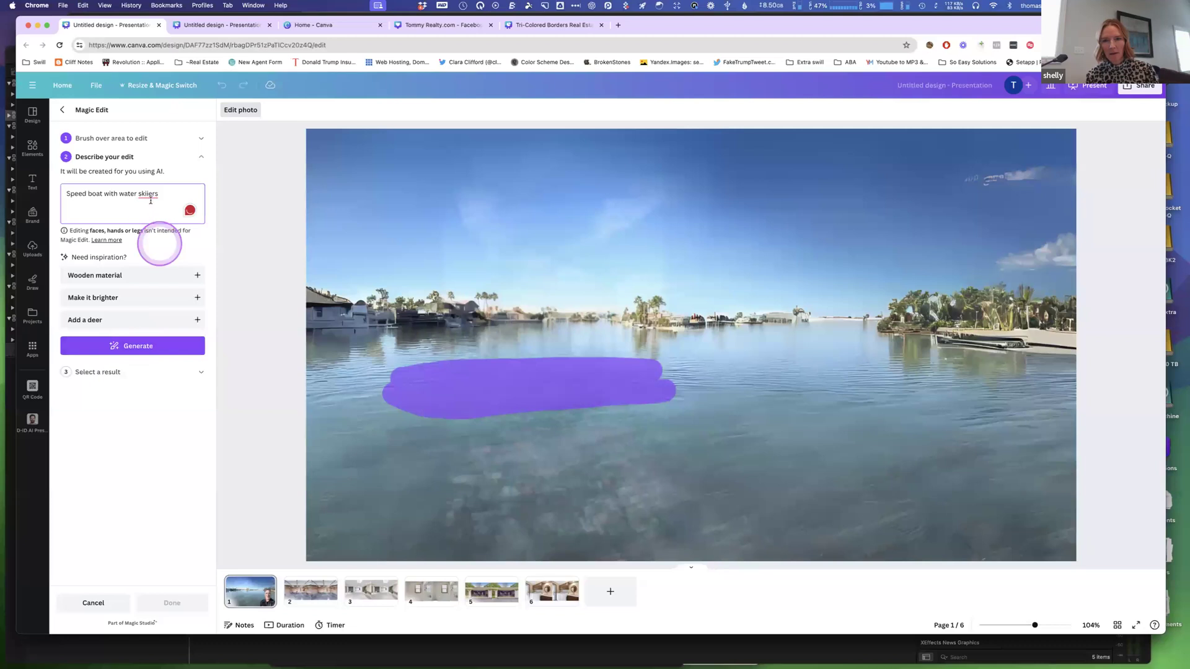
pyautogui.moveTo(150, 195)
pyautogui.click(151, 221)
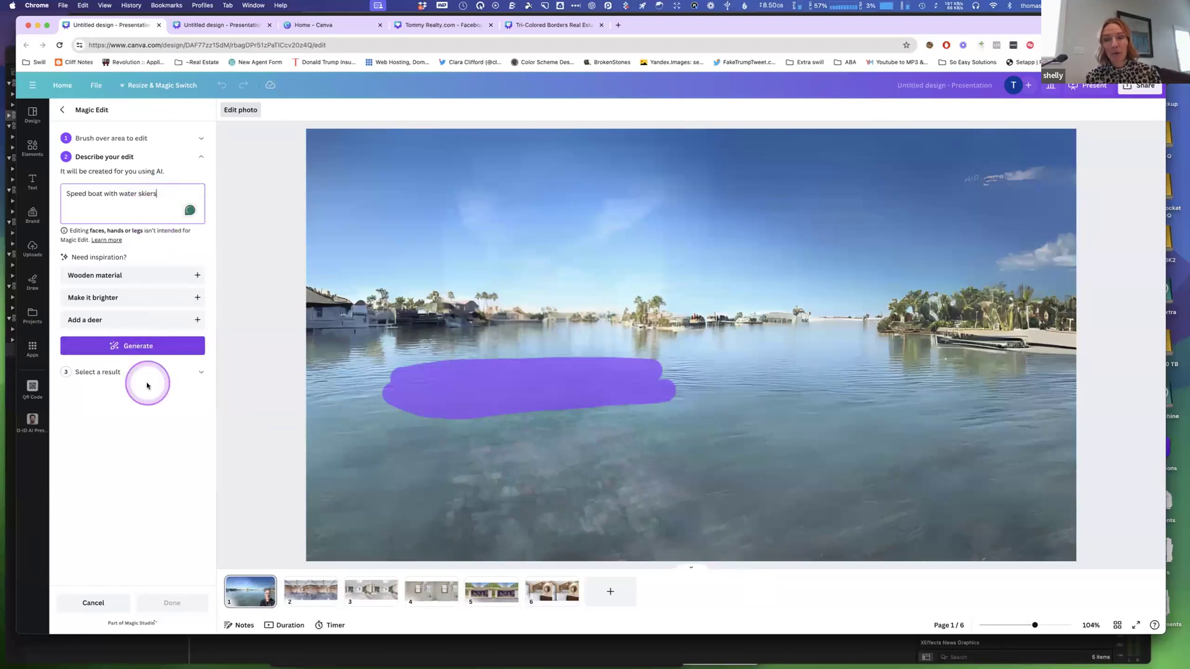
# Generate the Magic Edit results and apply the fourth result.
pyautogui.click(147, 345)
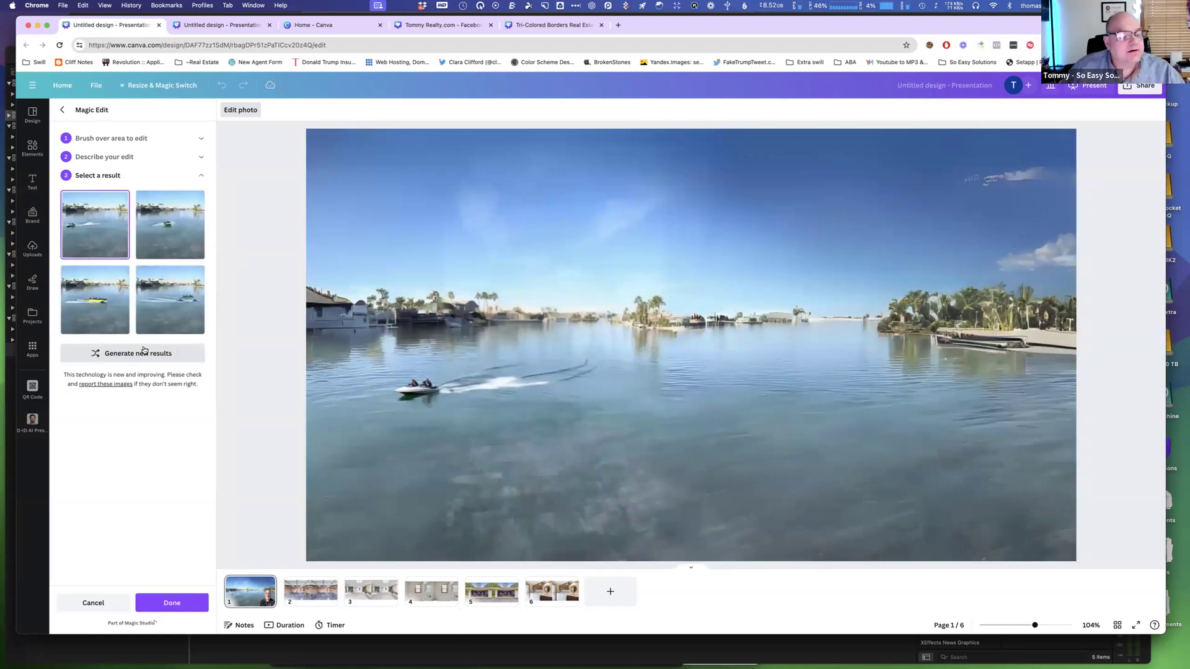
pyautogui.click(178, 300)
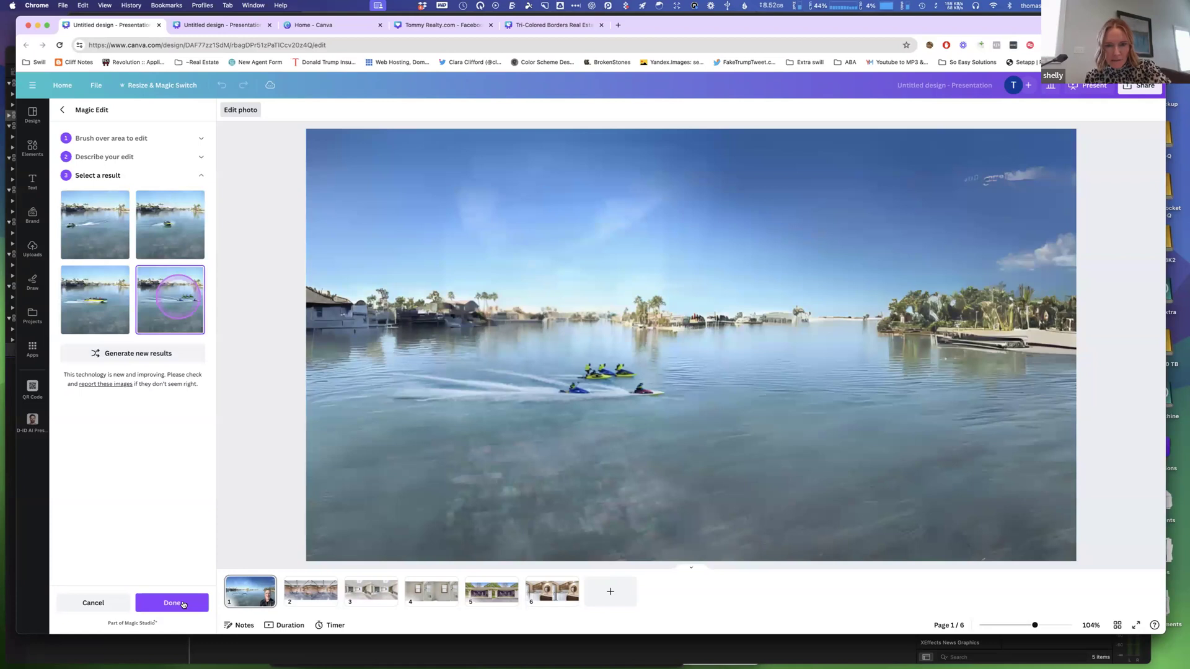
pyautogui.click(183, 604)
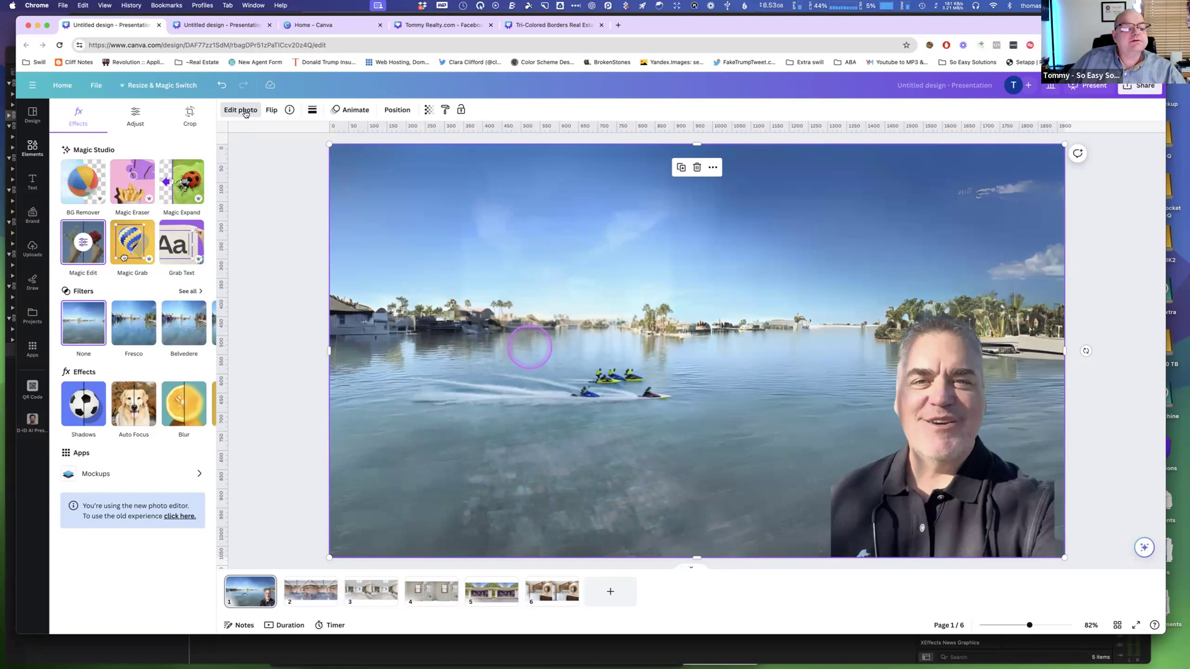
pyautogui.click(93, 87)
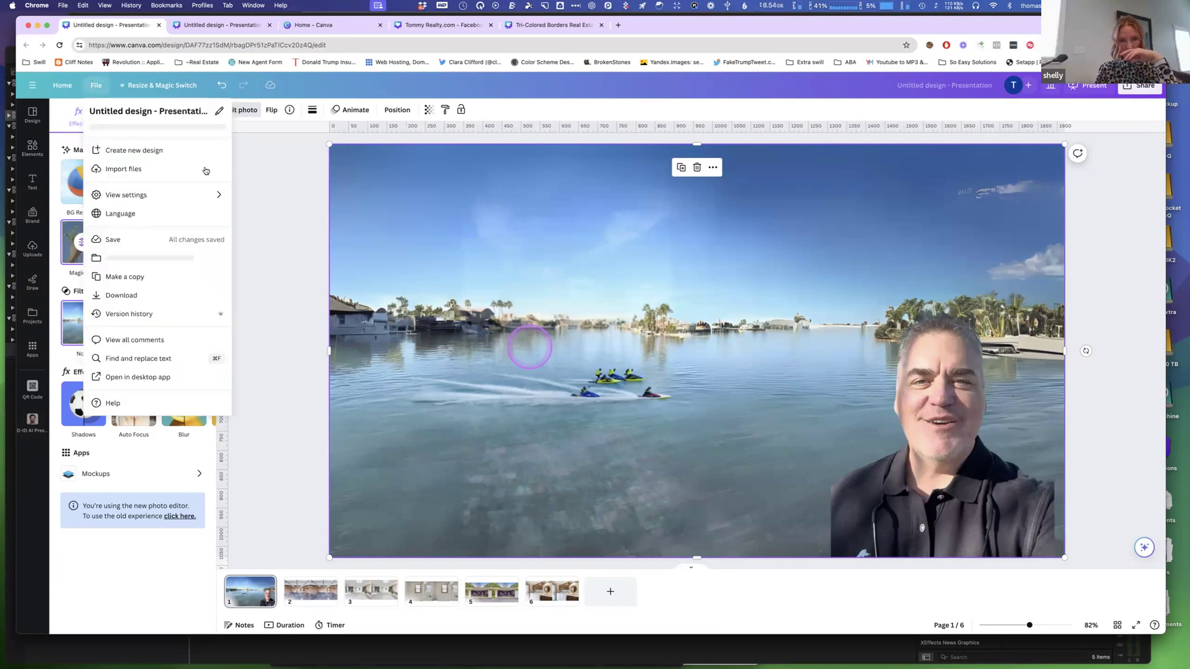
pyautogui.click(31, 150)
pyautogui.click(31, 150)
pyautogui.click(468, 214)
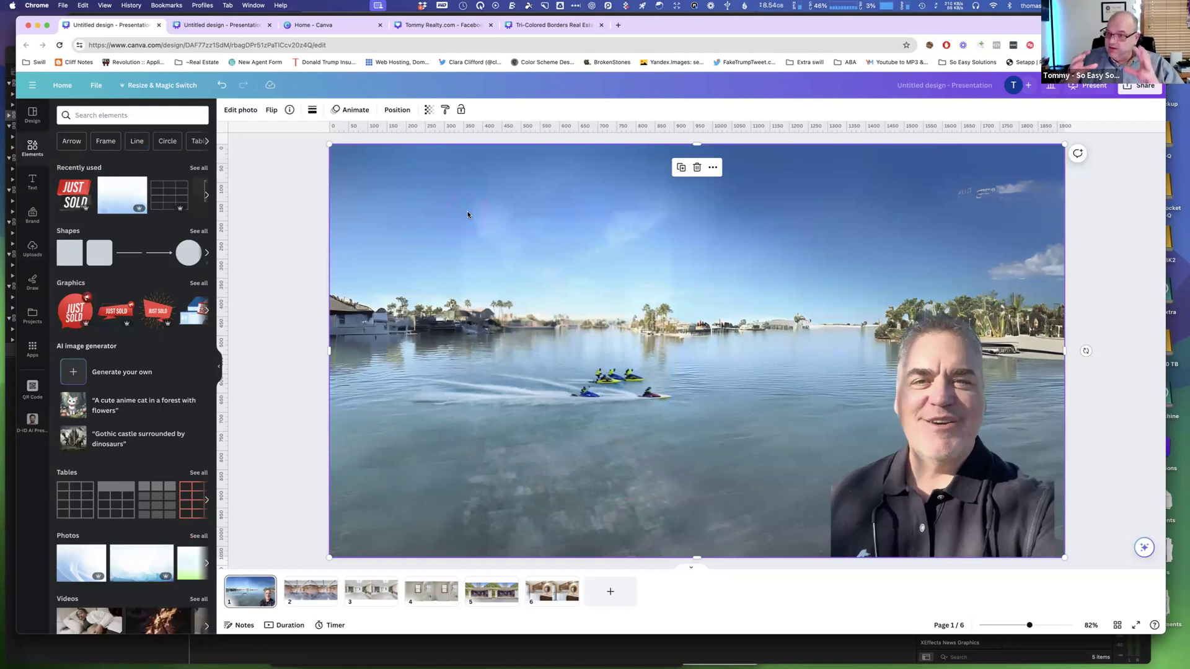
pyautogui.click(246, 116)
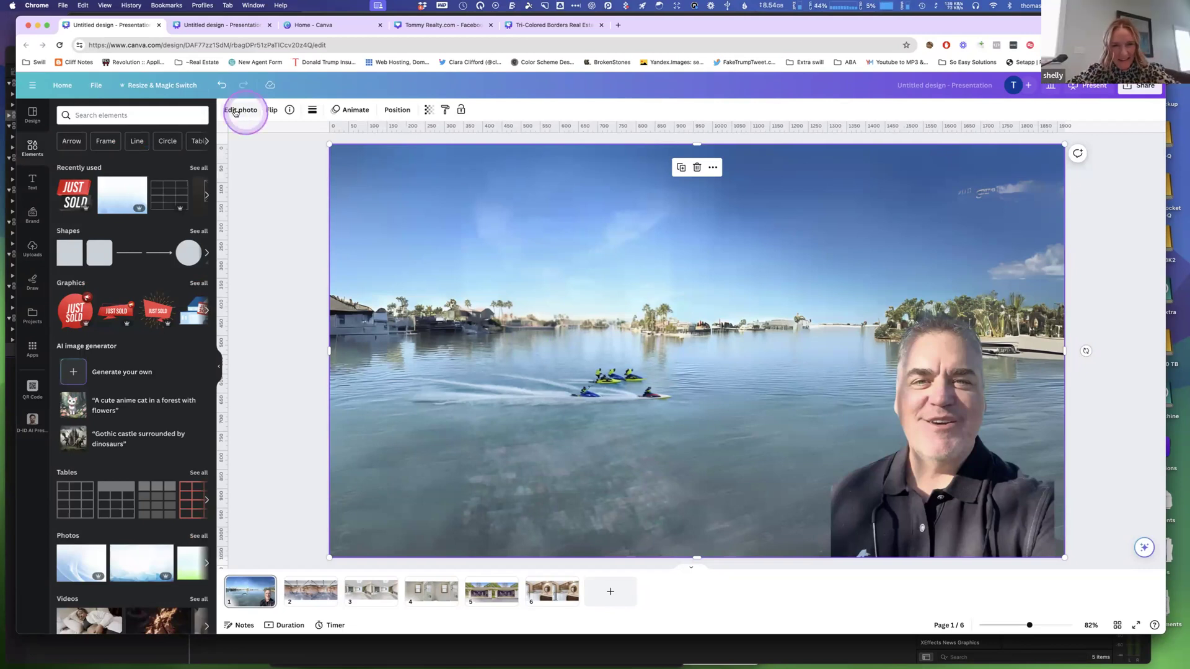
pyautogui.click(235, 113)
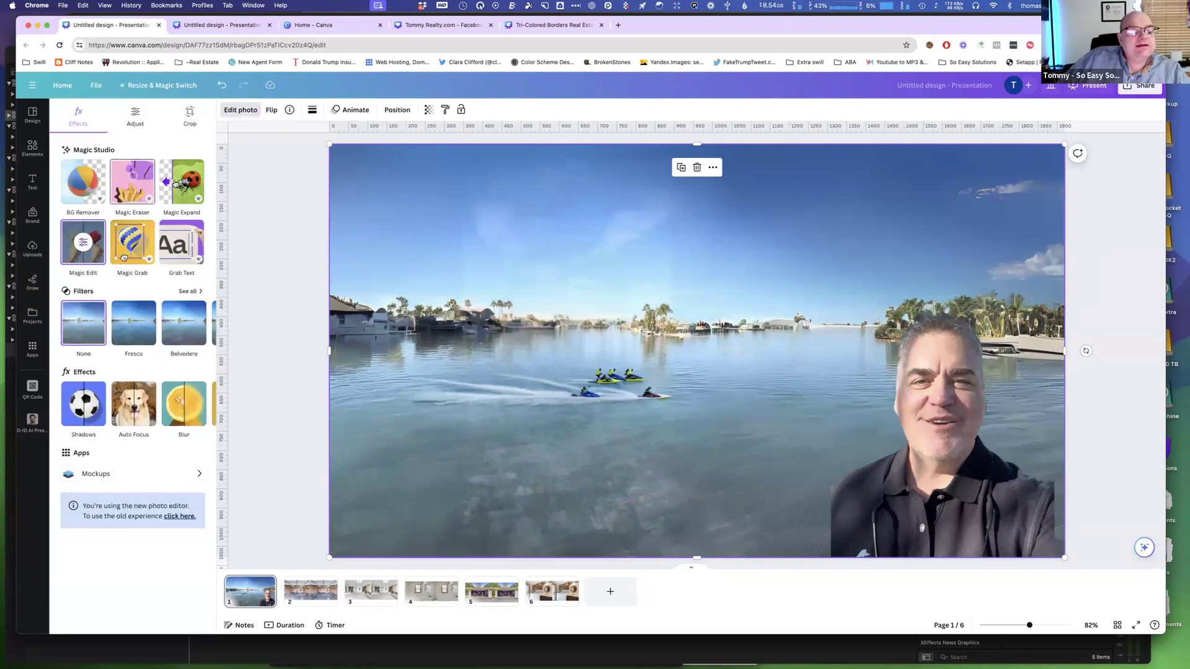
pyautogui.click(87, 242)
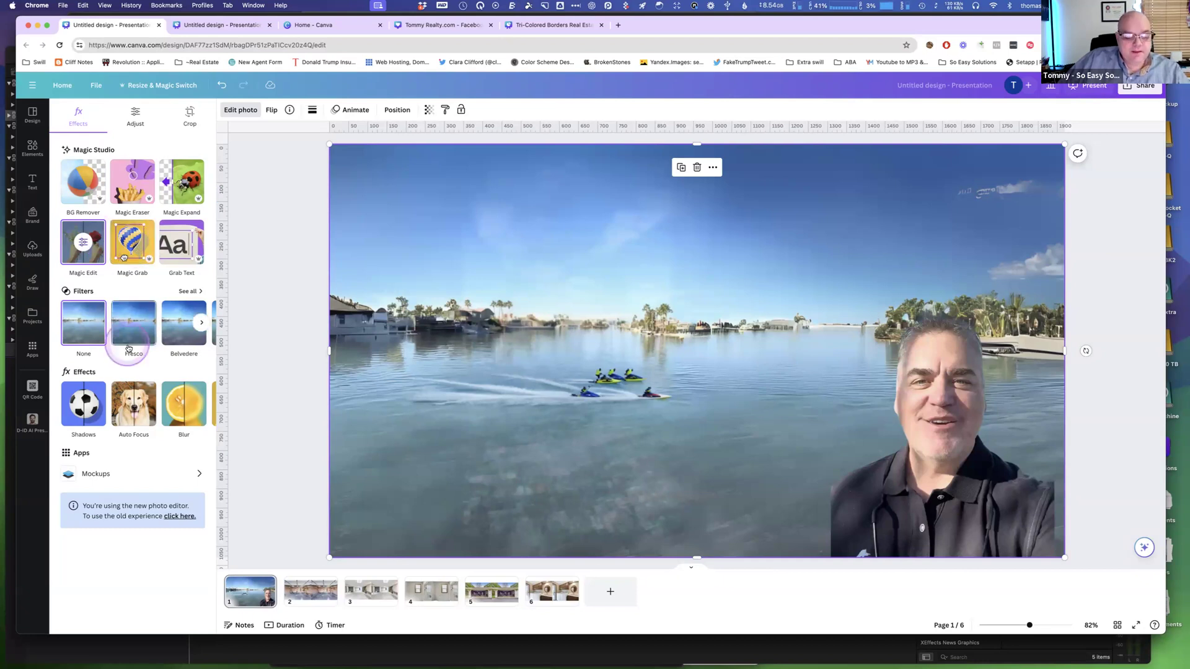
# On page 2, erase the small shelf right of the door in the right garage photo with Magic Eraser at brush size 14.
pyautogui.click(313, 591)
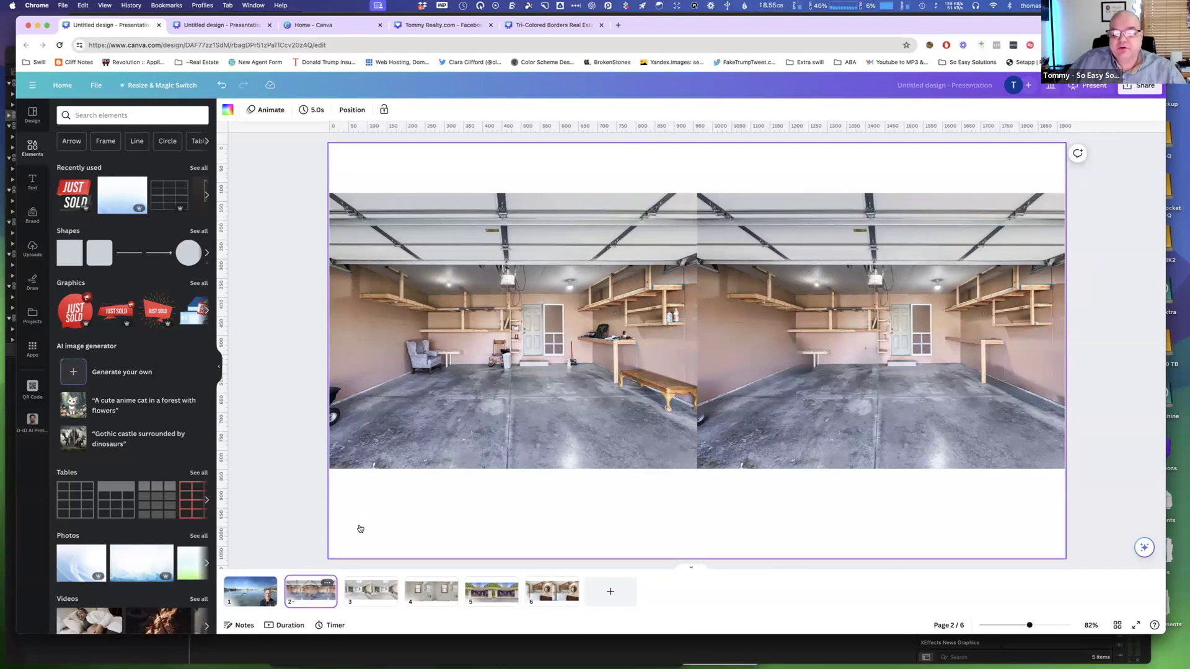
pyautogui.click(436, 458)
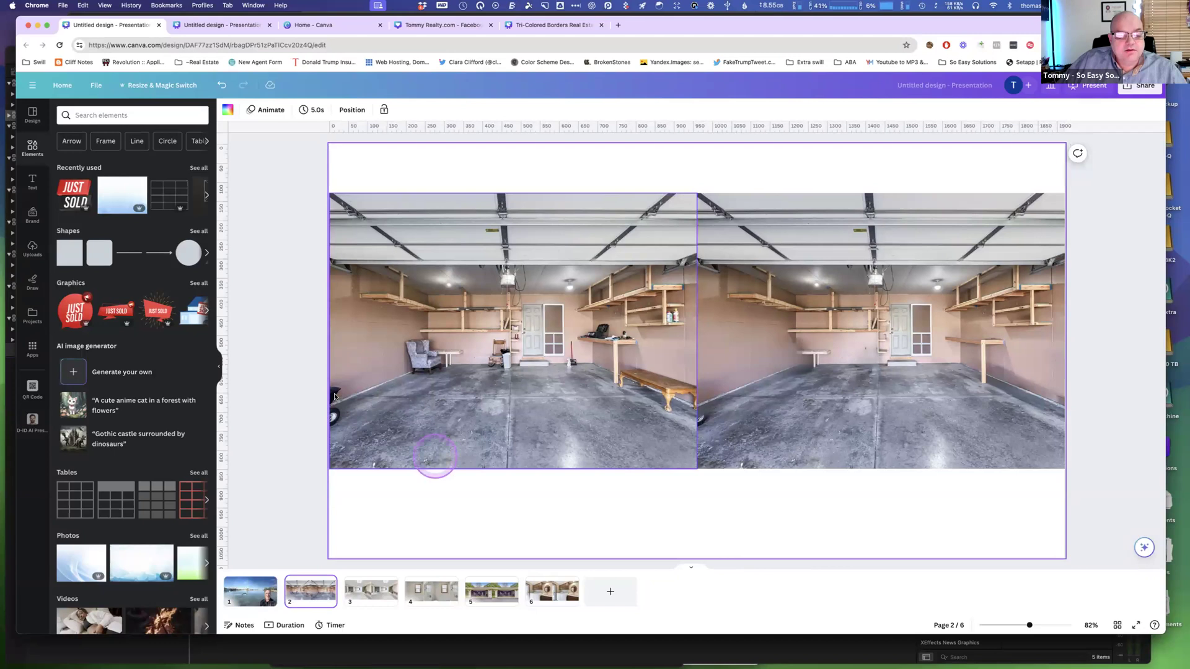
pyautogui.click(333, 390)
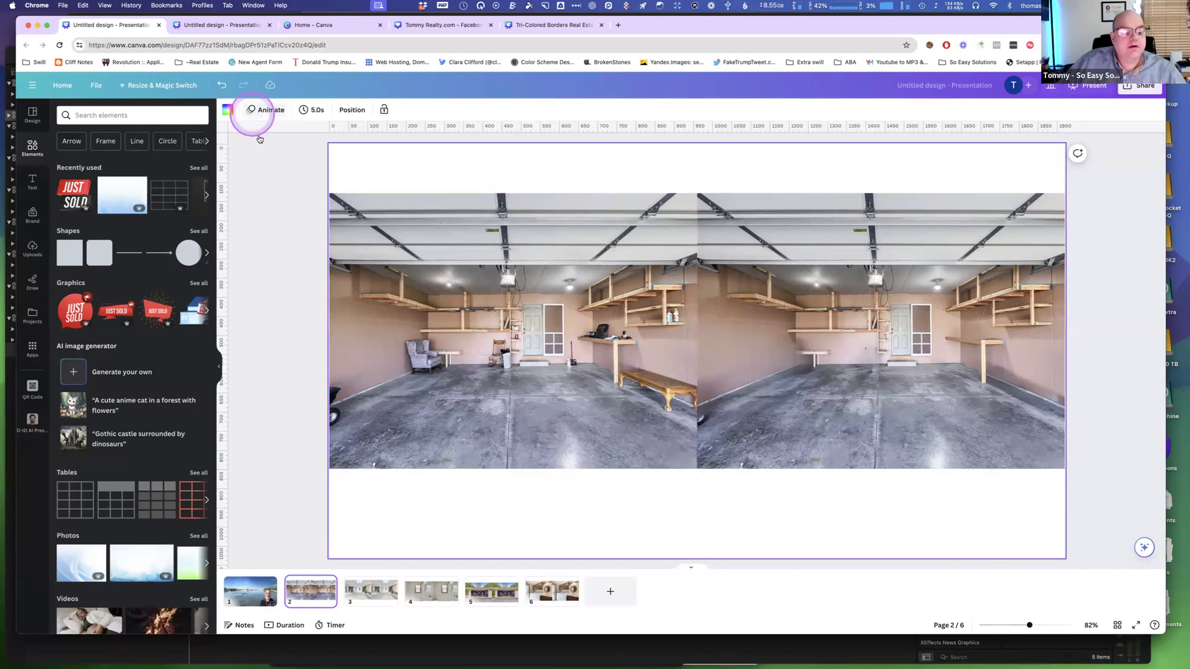
pyautogui.click(393, 268)
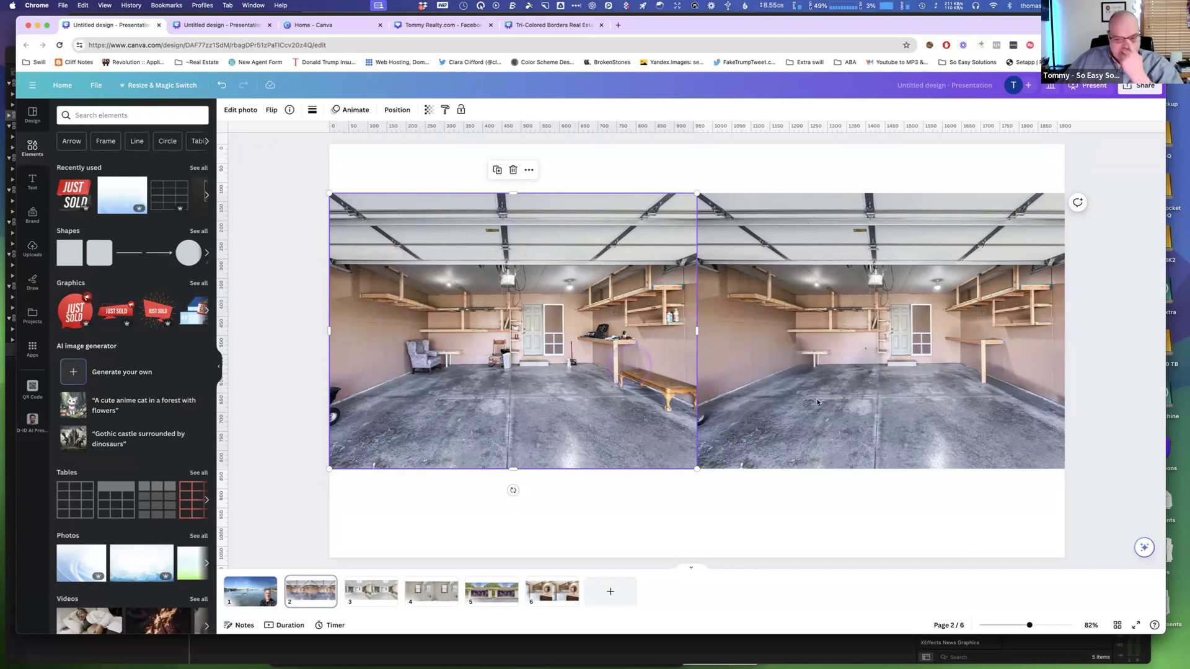
pyautogui.moveTo(1029, 626); pyautogui.dragTo(1045, 626)
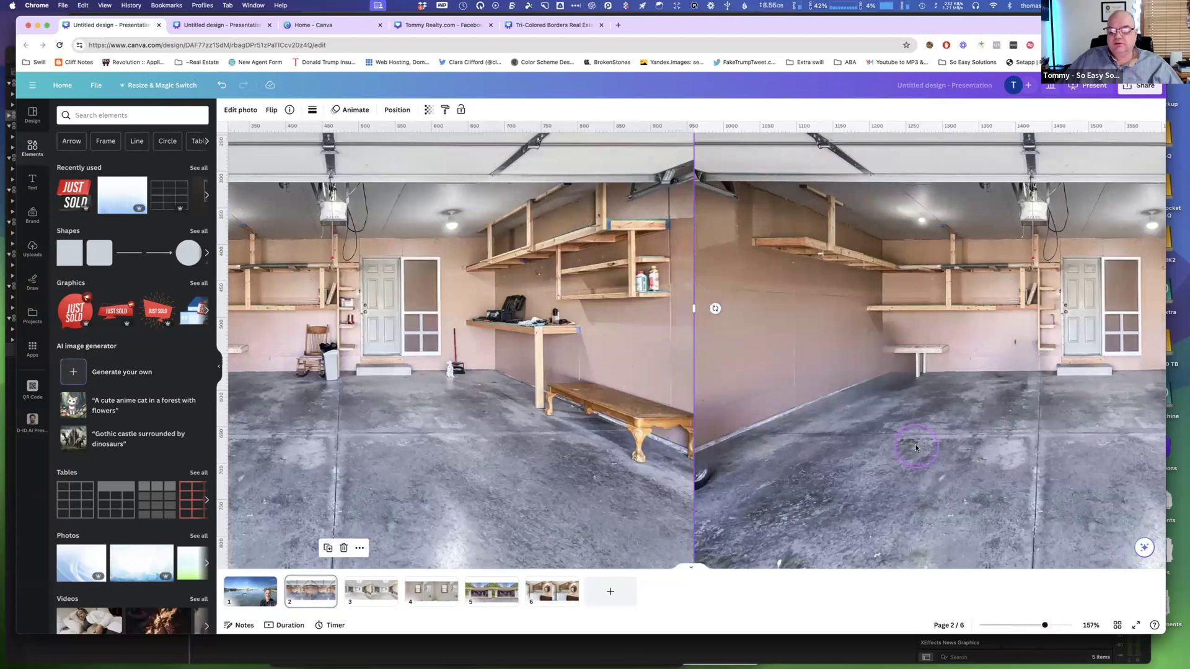
pyautogui.hscroll(5, 916, 448)
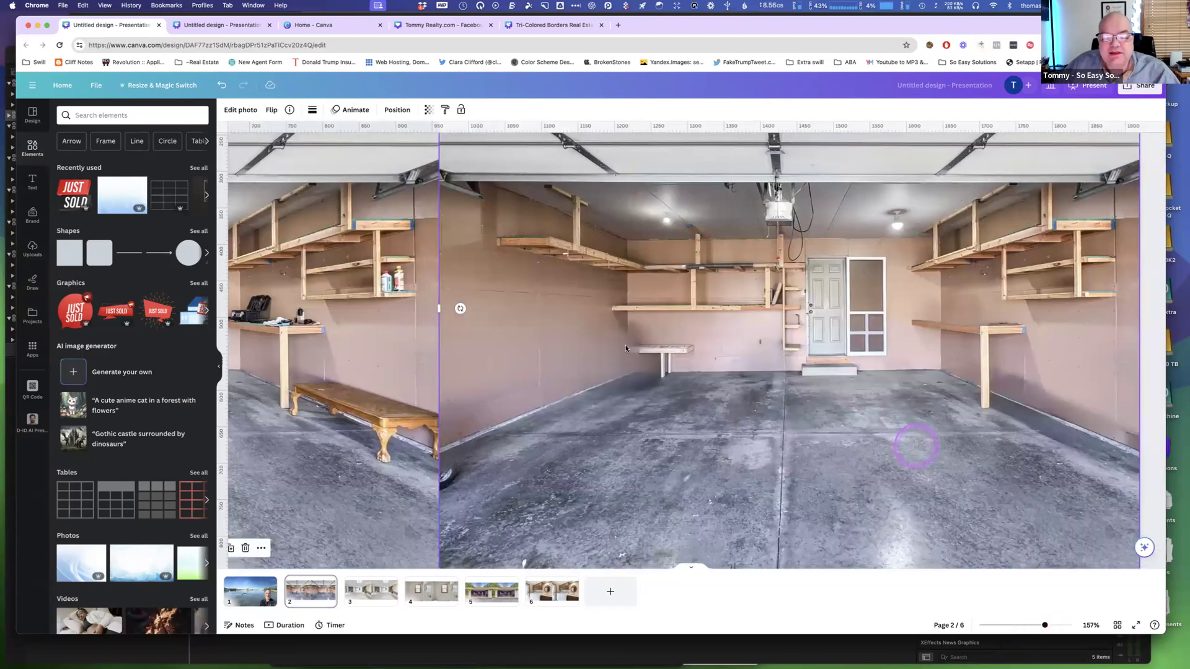
pyautogui.hscroll(-10, 681, 464)
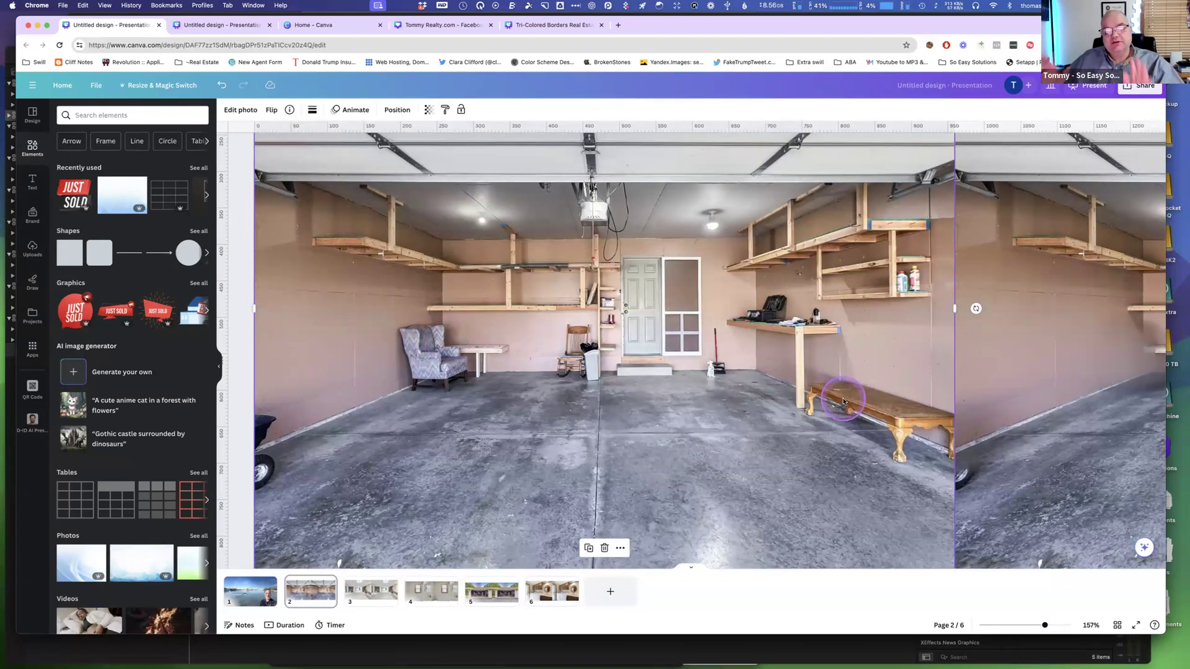
pyautogui.hscroll(10, 843, 402)
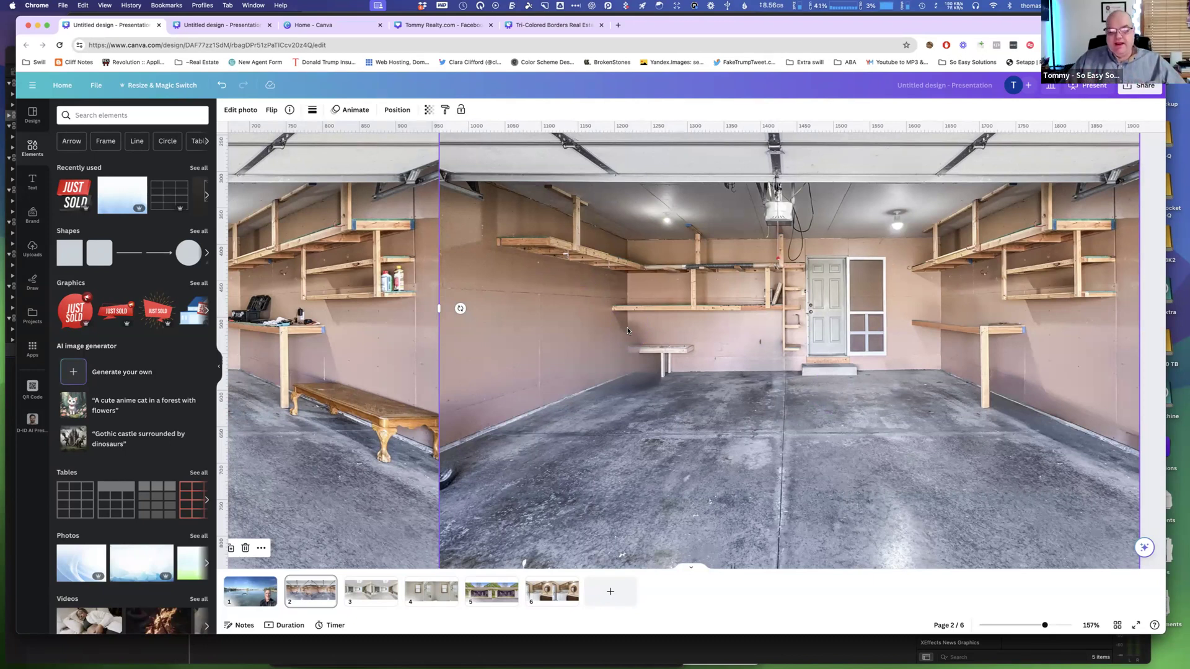
pyautogui.click(821, 376)
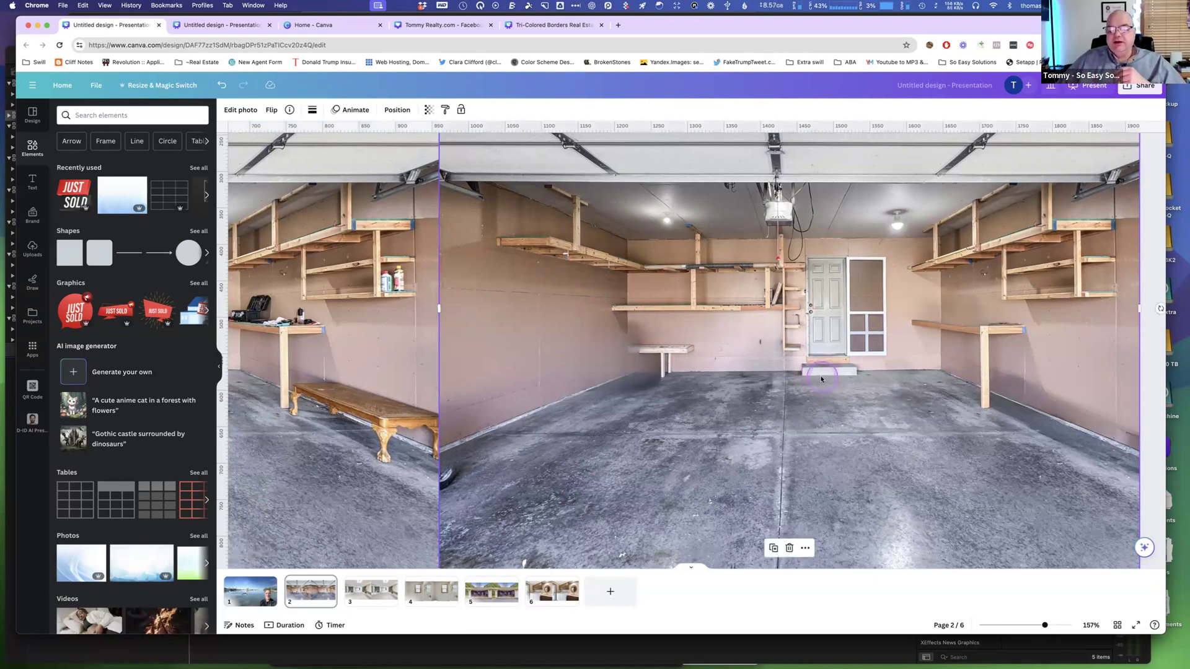
pyautogui.click(245, 110)
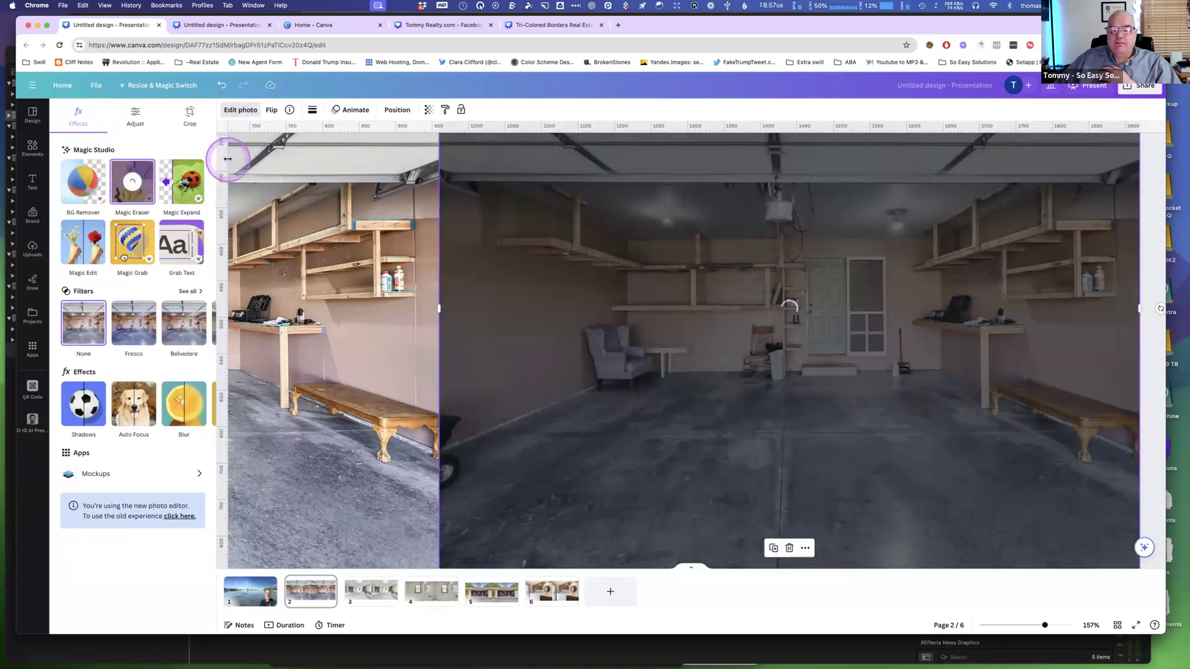
pyautogui.click(926, 372)
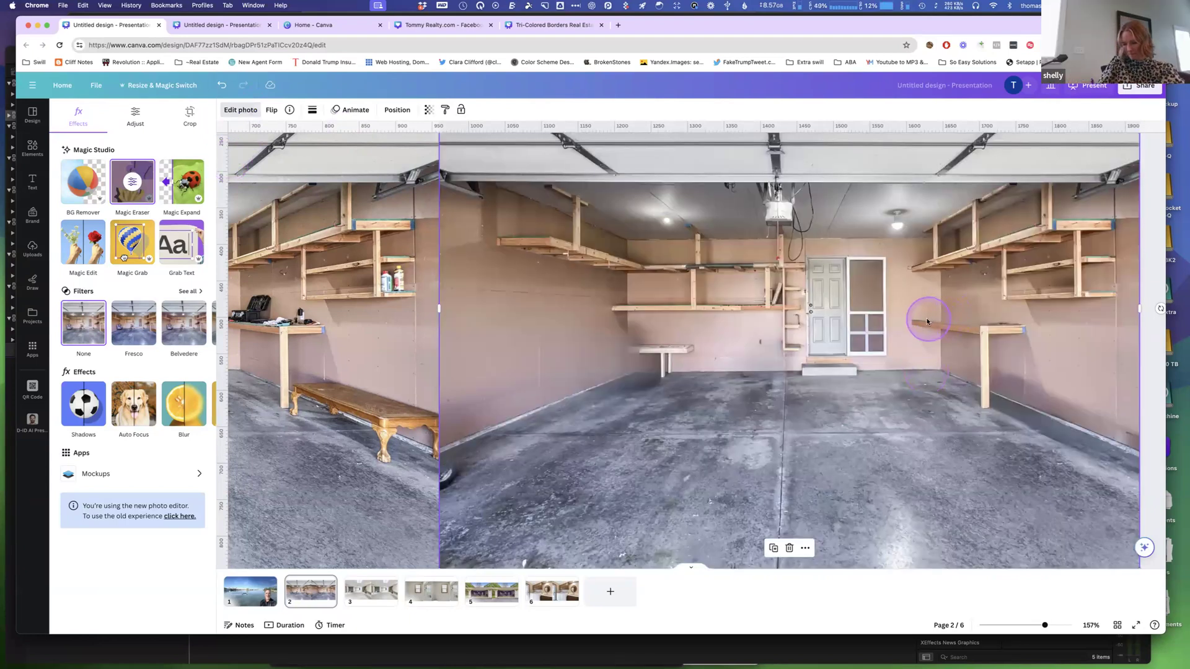
pyautogui.click(132, 183)
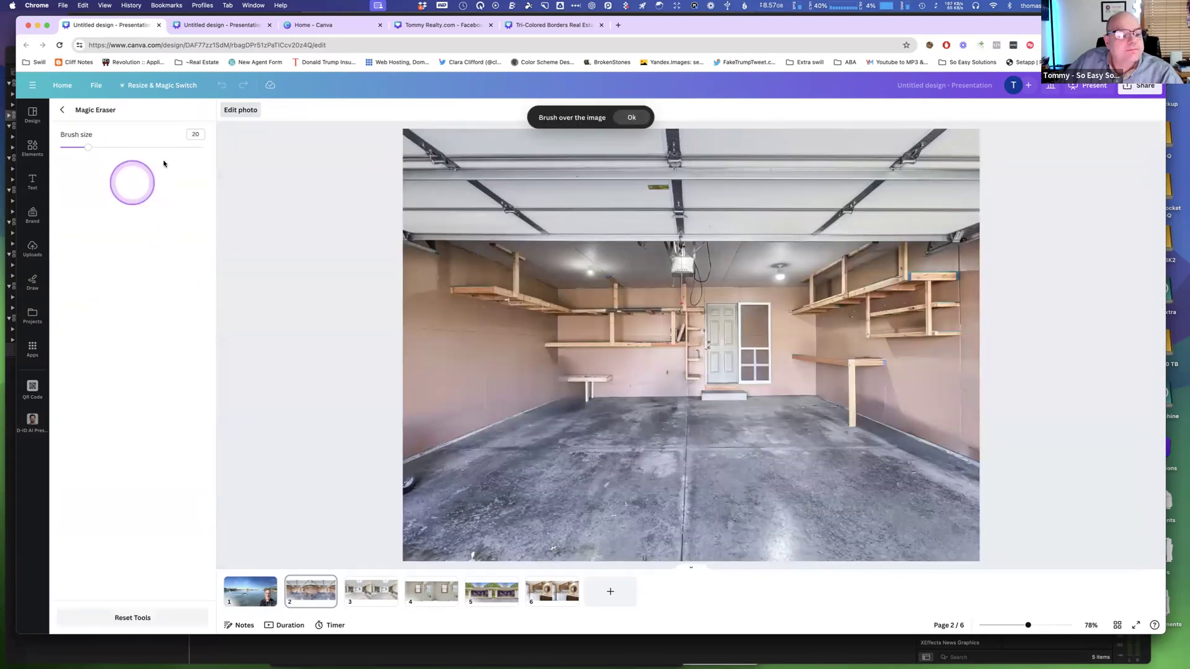
pyautogui.click(80, 148)
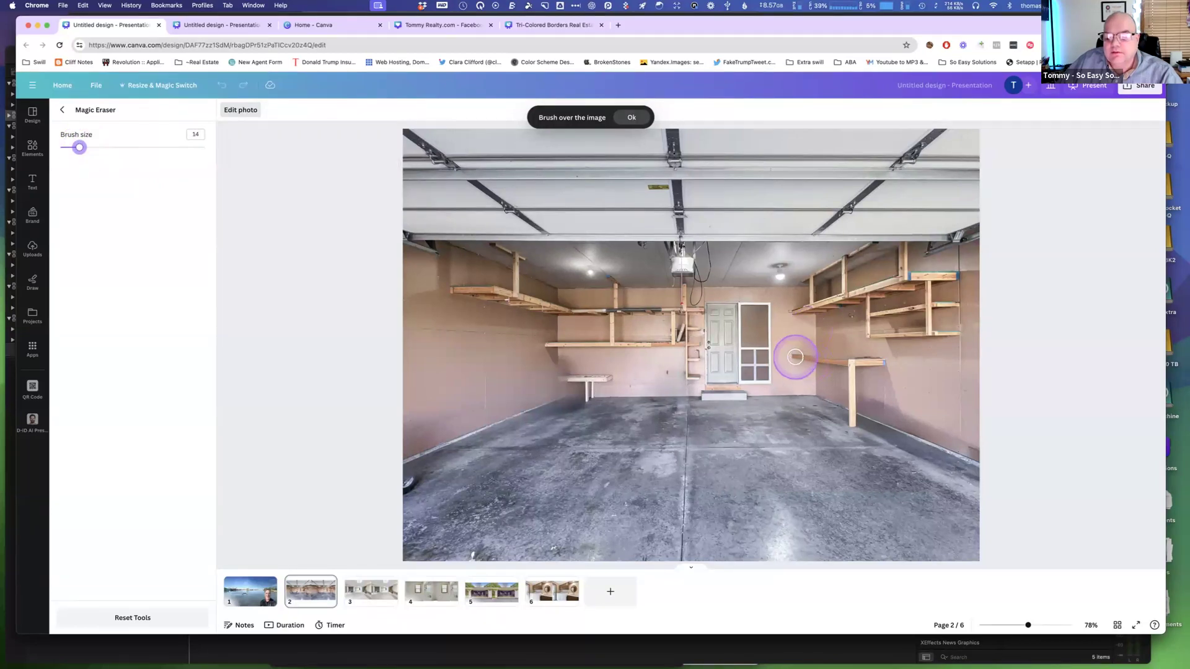
pyautogui.moveTo(795, 357)
pyautogui.mouseDown()
pyautogui.moveTo(884, 363)
pyautogui.moveTo(853, 364)
pyautogui.moveTo(850, 423)
pyautogui.mouseUp()
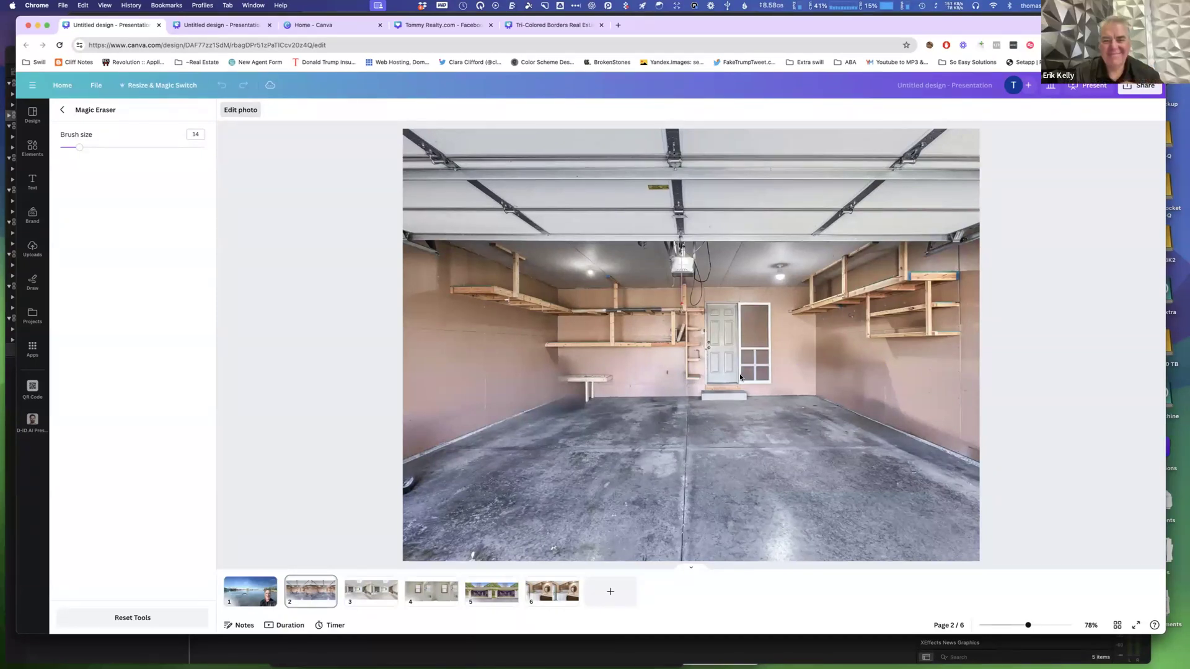
# Brush over a small spot at the garage photo's lower-left edge with Magic Eraser.
pyautogui.scroll(-1, 619, 433)
pyautogui.moveTo(412, 481)
pyautogui.mouseDown()
pyautogui.moveTo(441, 481)
pyautogui.moveTo(422, 471)
pyautogui.moveTo(406, 494)
pyautogui.moveTo(423, 483)
pyautogui.mouseUp()
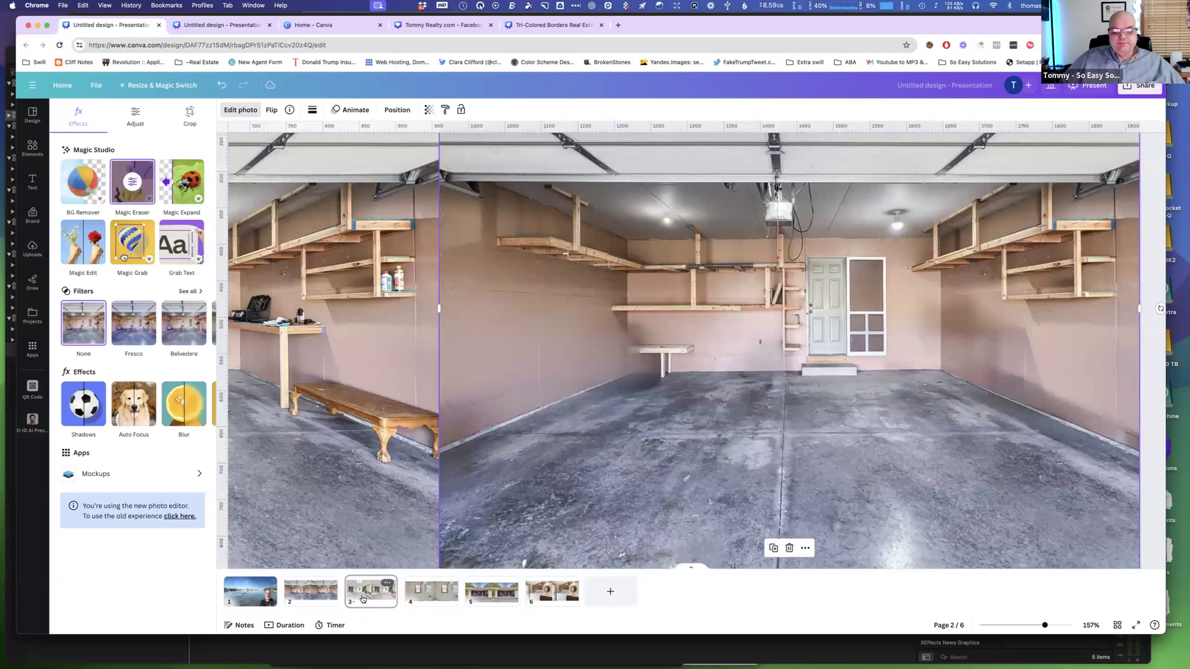
# Go to page 3, zoom in, select the basement photo and open its photo editing tools.
pyautogui.click(363, 598)
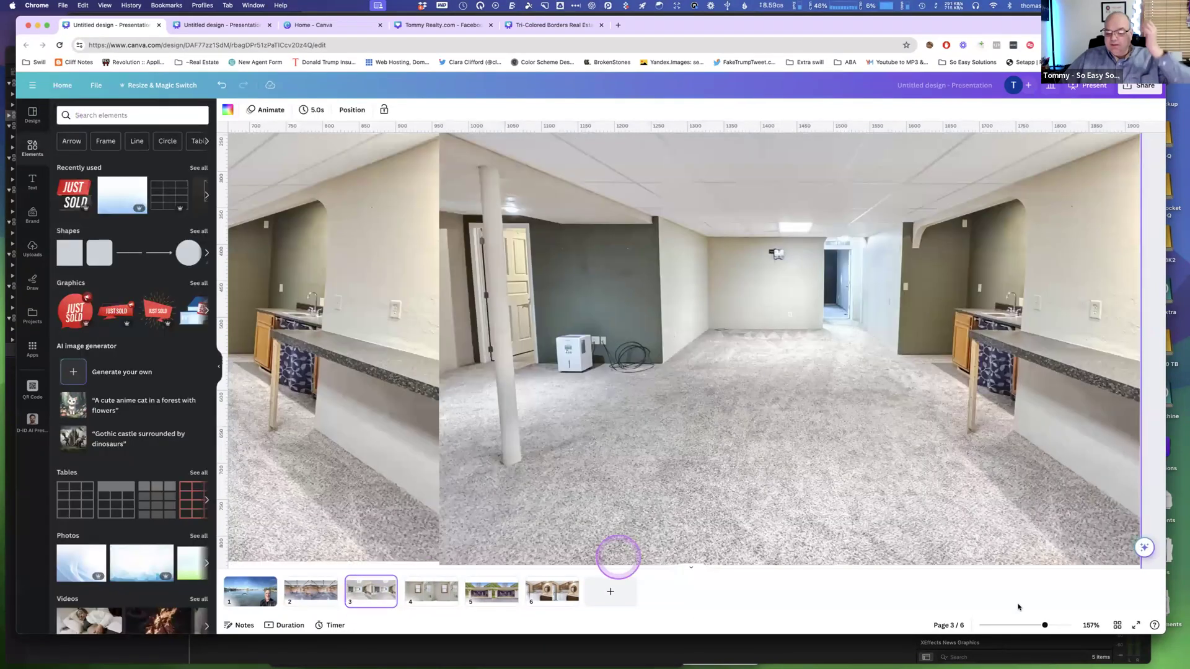
pyautogui.moveTo(1045, 625)
pyautogui.mouseDown()
pyautogui.moveTo(1032, 628)
pyautogui.moveTo(1059, 626)
pyautogui.mouseUp()
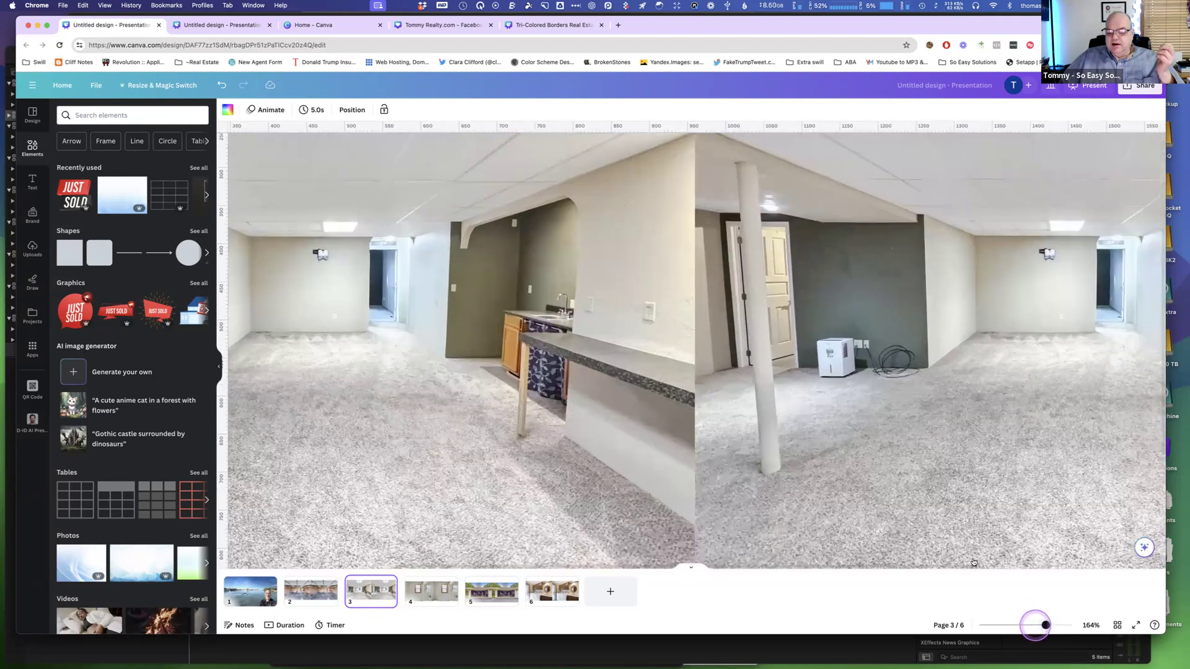
pyautogui.hscroll(7, 937, 499)
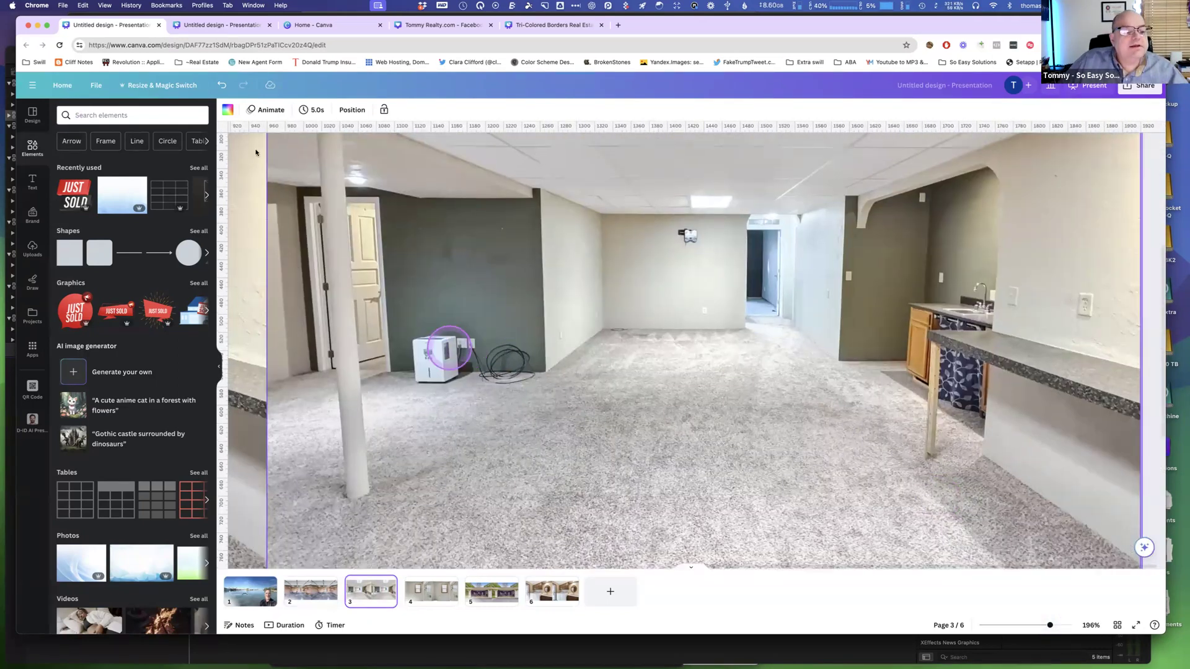
pyautogui.click(436, 296)
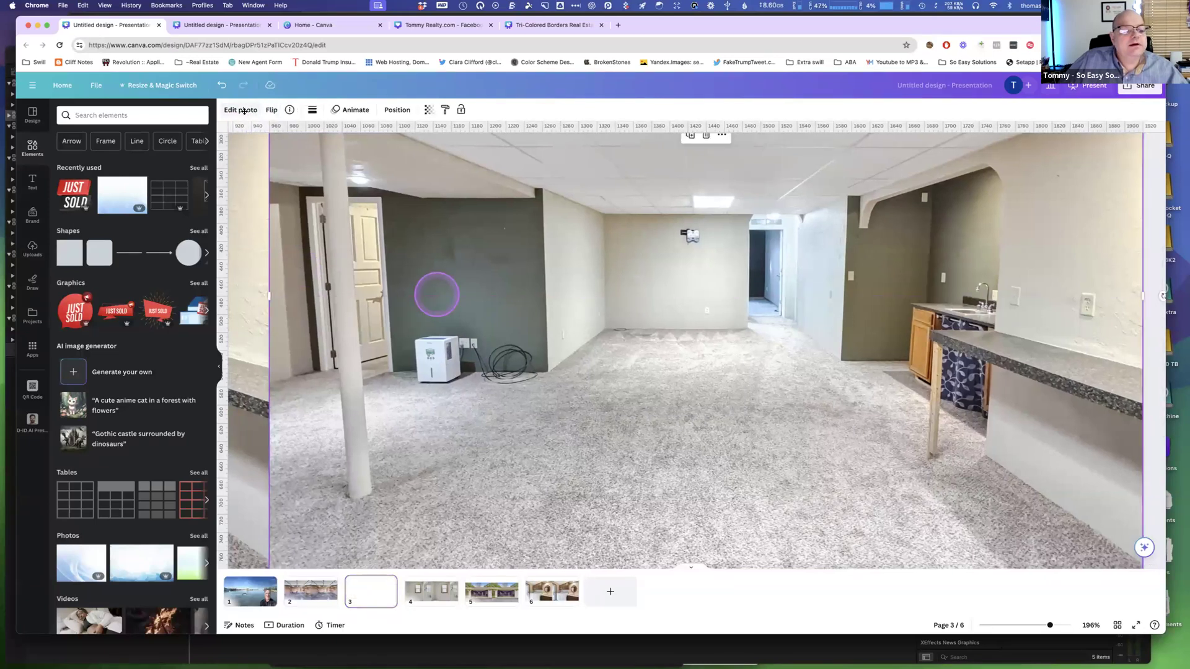
pyautogui.click(245, 112)
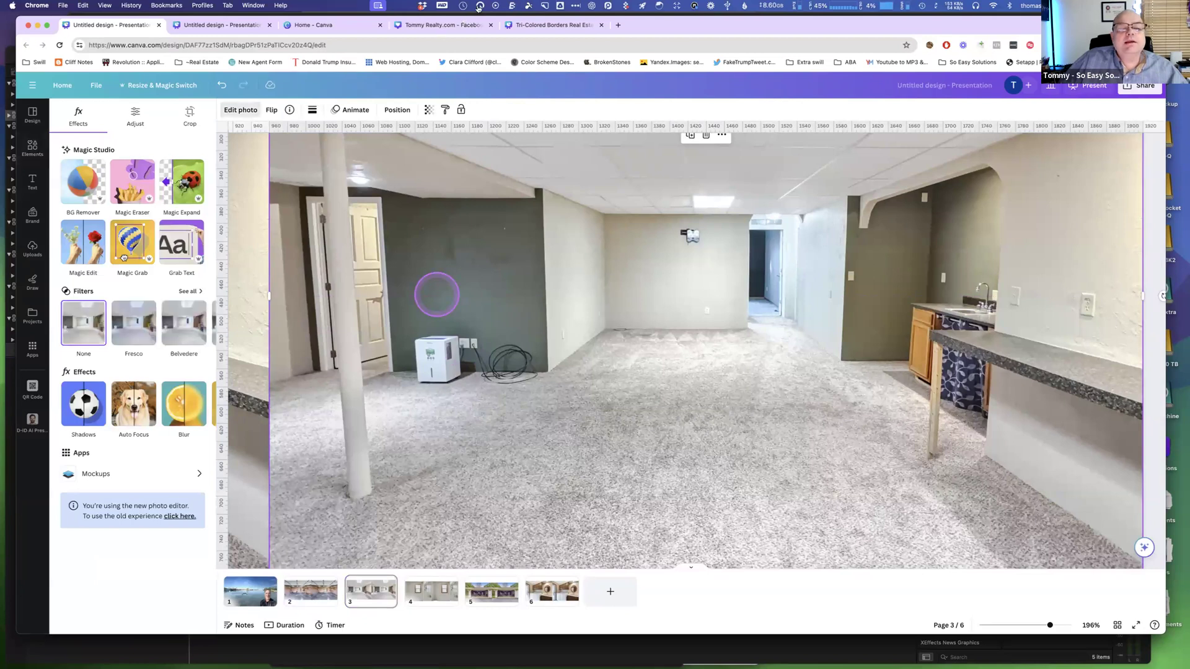
pyautogui.click(480, 6)
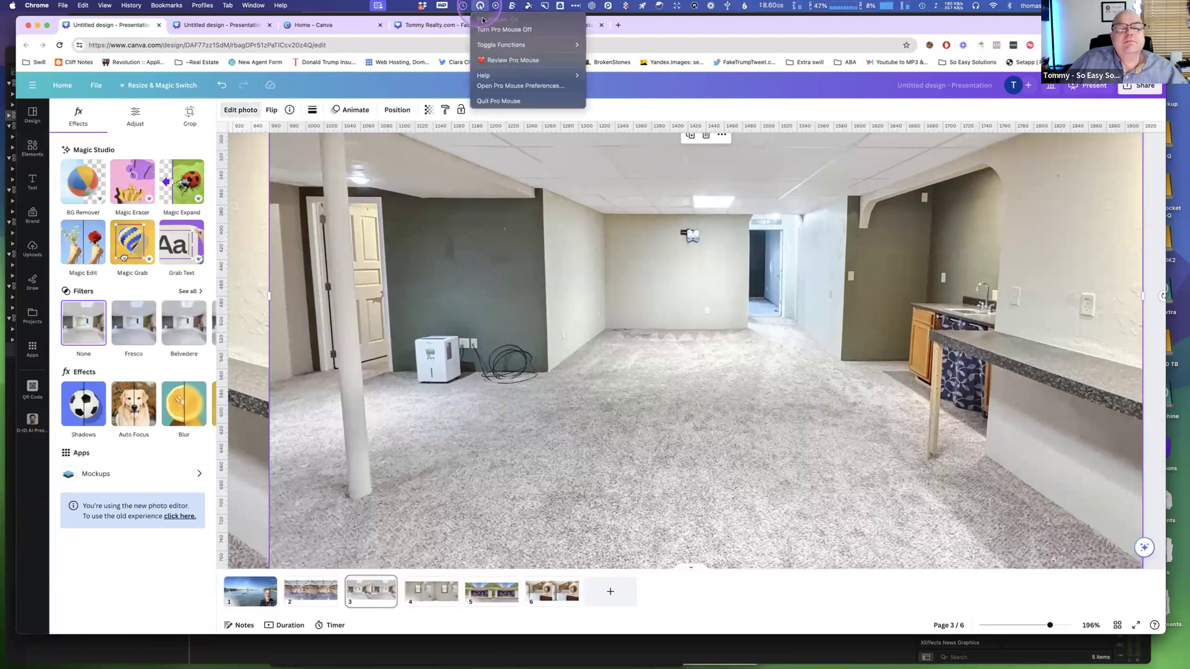
pyautogui.click(487, 30)
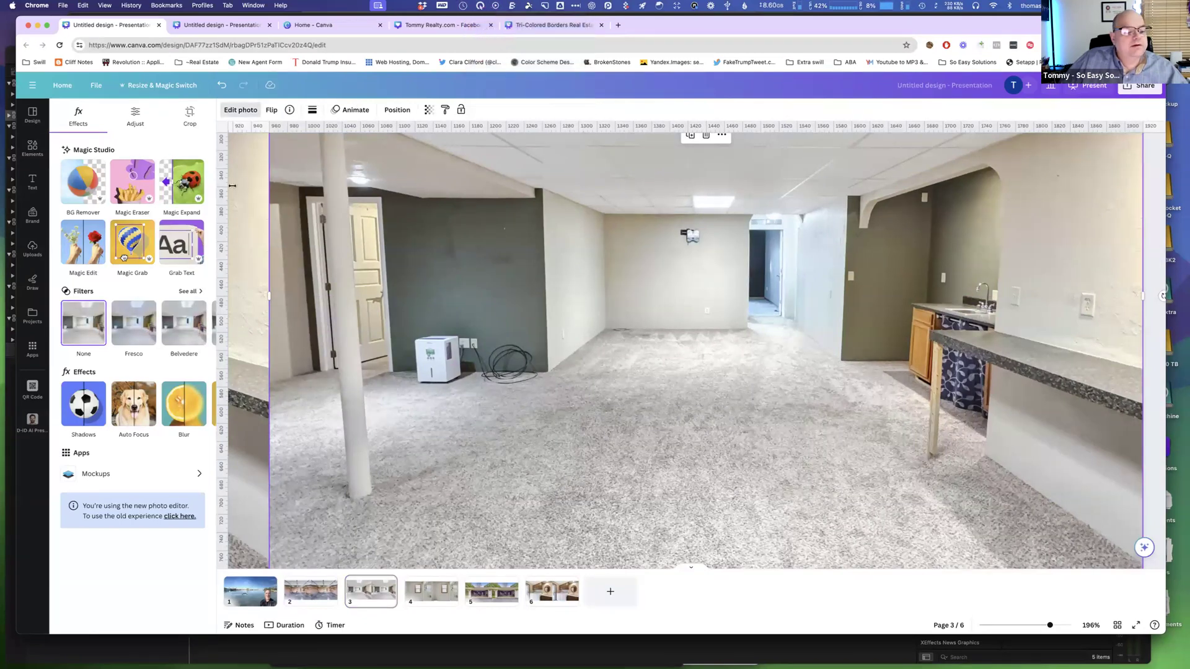
# Erase the dehumidifier and cable beside the back wall with Magic Eraser at brush size 20, then leave the eraser.
pyautogui.click(133, 183)
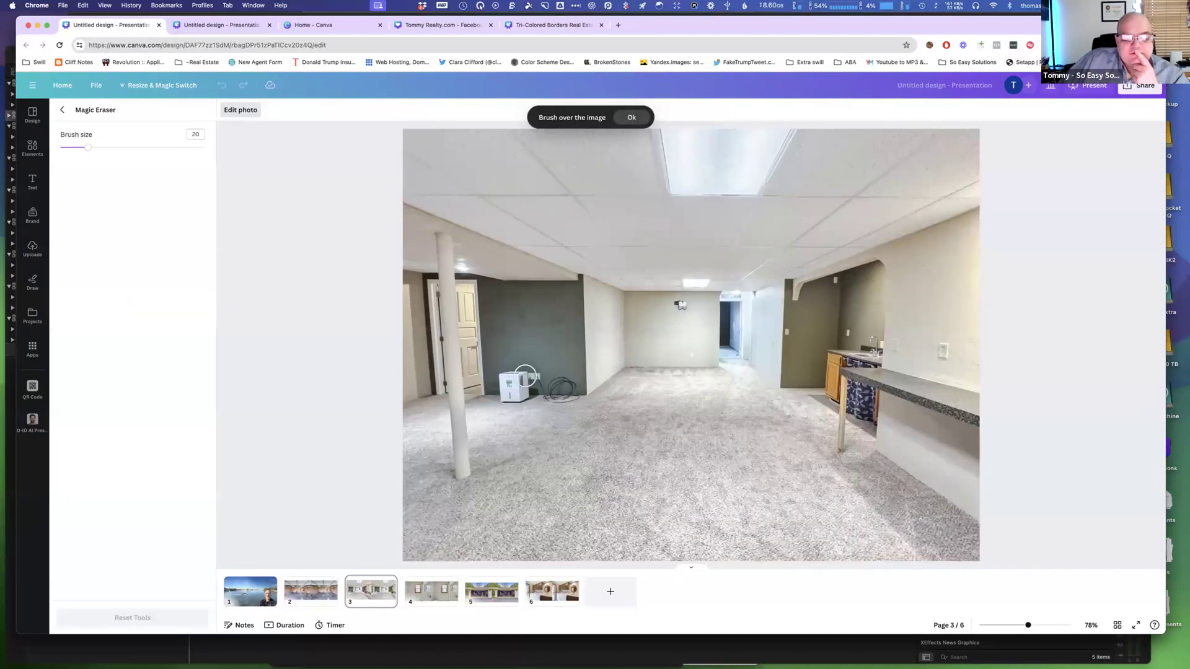
pyautogui.moveTo(502, 376)
pyautogui.mouseDown()
pyautogui.moveTo(539, 377)
pyautogui.moveTo(499, 397)
pyautogui.moveTo(567, 384)
pyautogui.moveTo(566, 395)
pyautogui.moveTo(545, 397)
pyautogui.mouseUp()
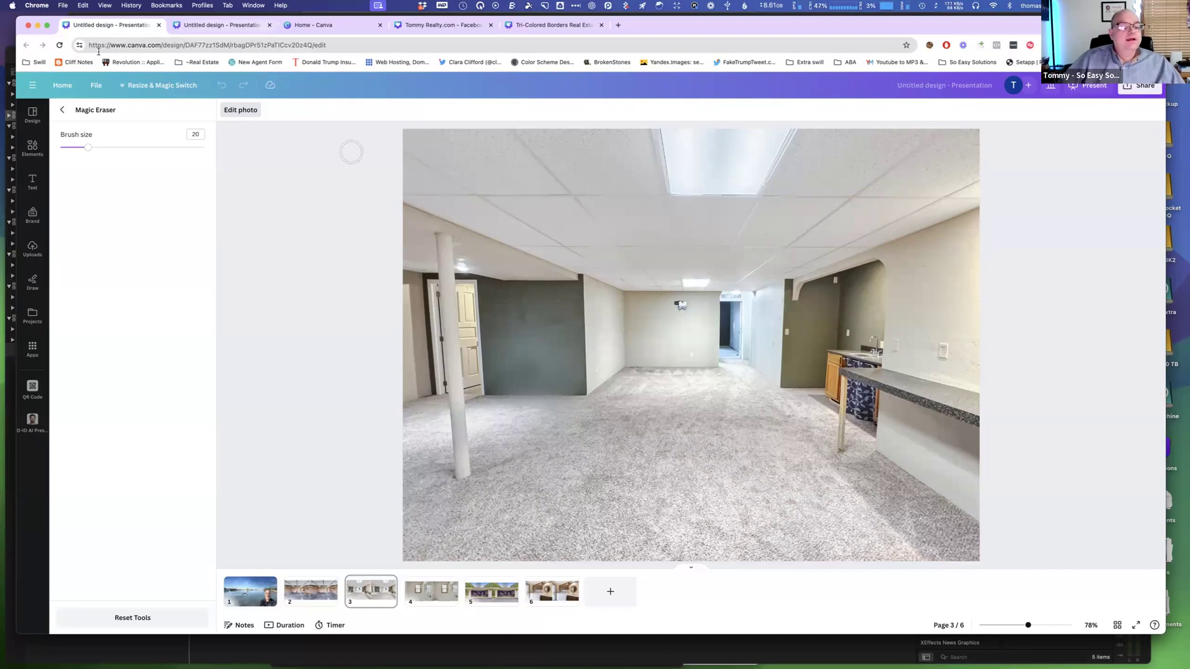
pyautogui.click(61, 110)
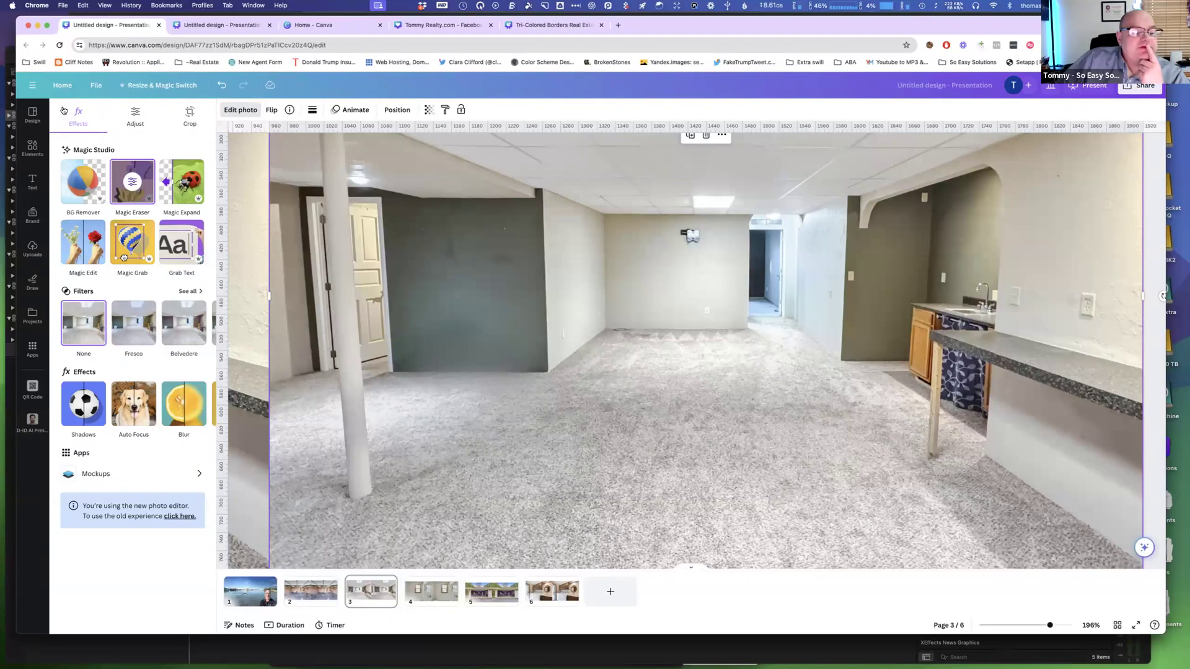
# Open Magic Edit, set the brush size to 40 and brush the open floor area in the middle of the basement.
pyautogui.click(90, 247)
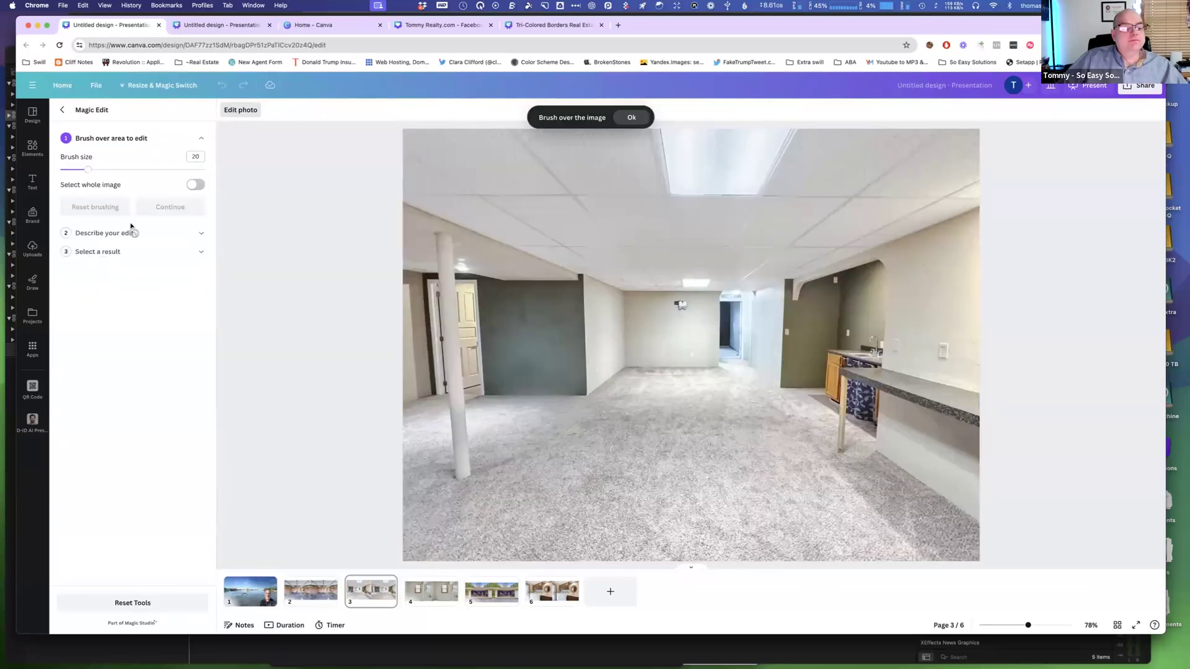
pyautogui.moveTo(93, 171)
pyautogui.mouseDown()
pyautogui.moveTo(118, 171)
pyautogui.moveTo(116, 200)
pyautogui.mouseUp()
pyautogui.moveTo(671, 392)
pyautogui.mouseDown()
pyautogui.moveTo(632, 392)
pyautogui.moveTo(623, 452)
pyautogui.moveTo(653, 488)
pyautogui.moveTo(723, 488)
pyautogui.moveTo(727, 375)
pyautogui.moveTo(662, 369)
pyautogui.moveTo(652, 449)
pyautogui.moveTo(695, 454)
pyautogui.moveTo(696, 398)
pyautogui.moveTo(662, 391)
pyautogui.moveTo(643, 364)
pyautogui.moveTo(632, 392)
pyautogui.mouseUp()
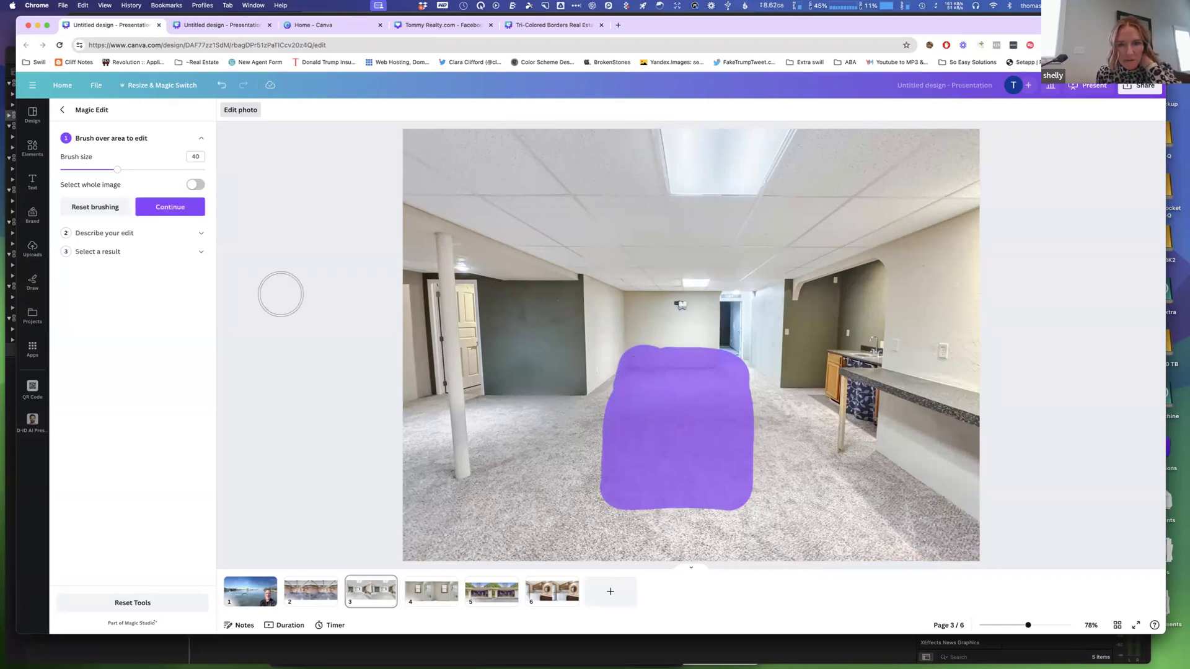
pyautogui.click(178, 209)
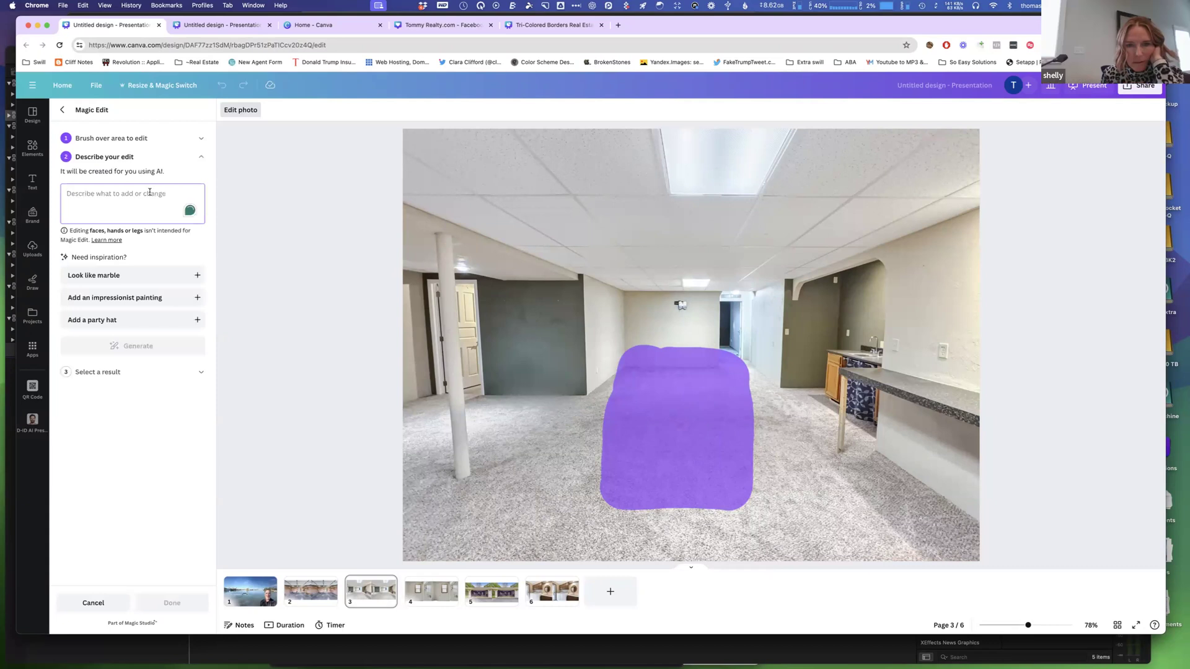
# Describe the edit as "Add a pool table ready with balls ready to be played.", generate results and preview the second one.
pyautogui.write('Add a pool table ready to')
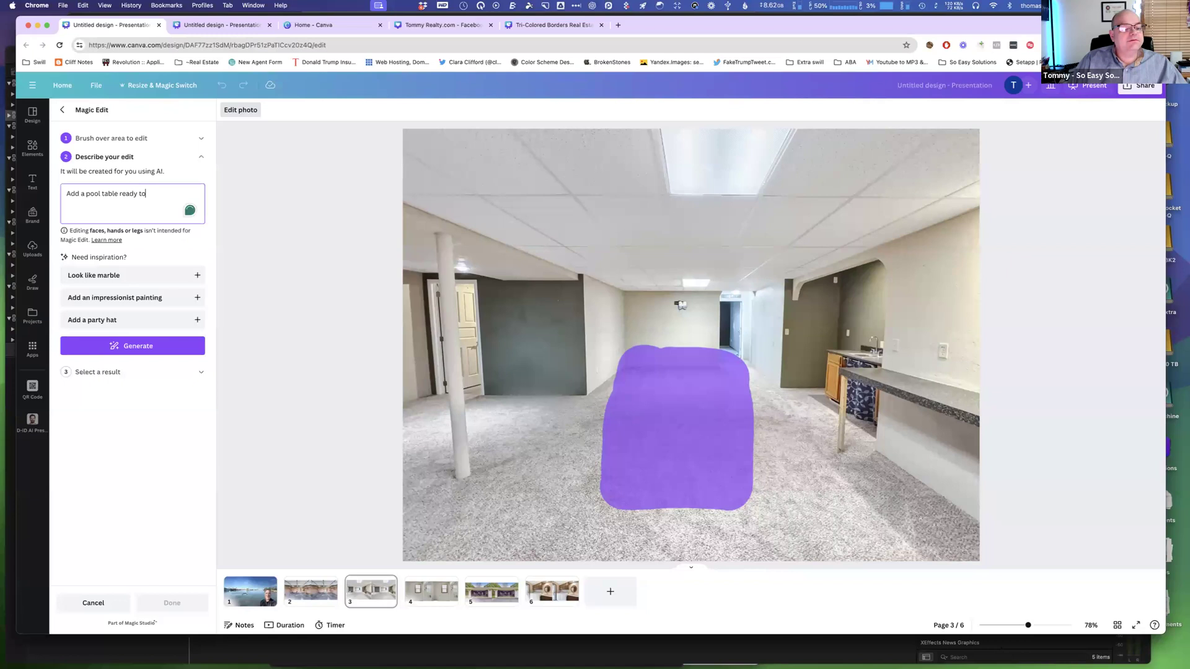
pyautogui.press('BackSpace')
pyautogui.press('BackSpace')
pyautogui.write('woith balls ready to be')
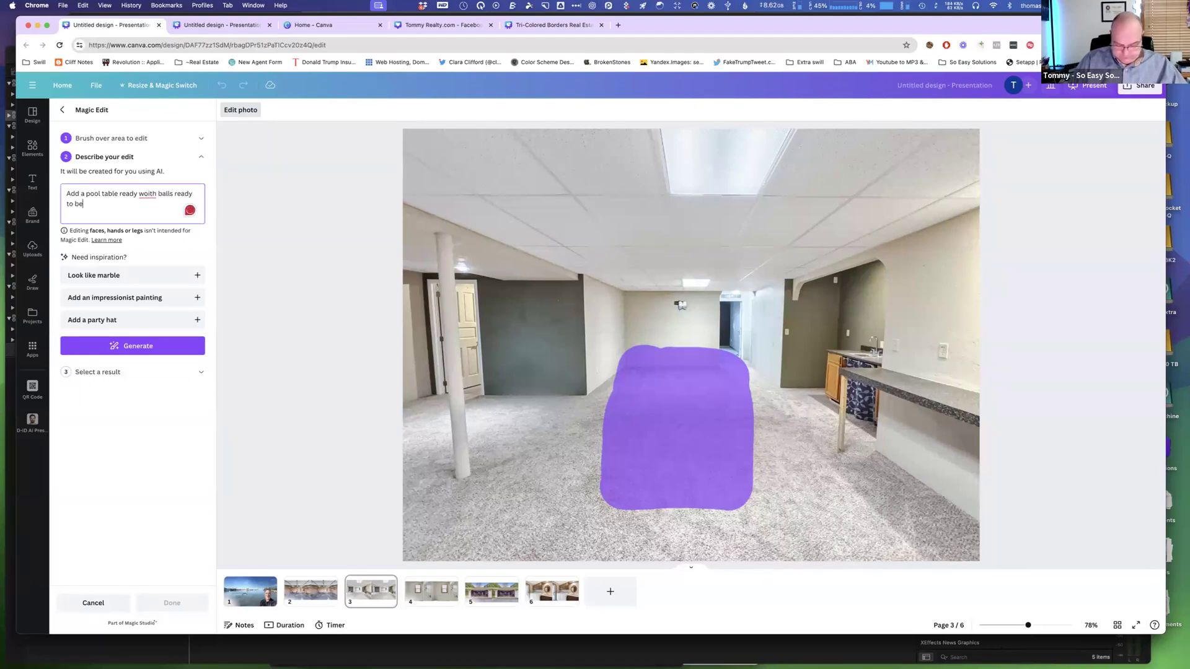
pyautogui.write(' played')
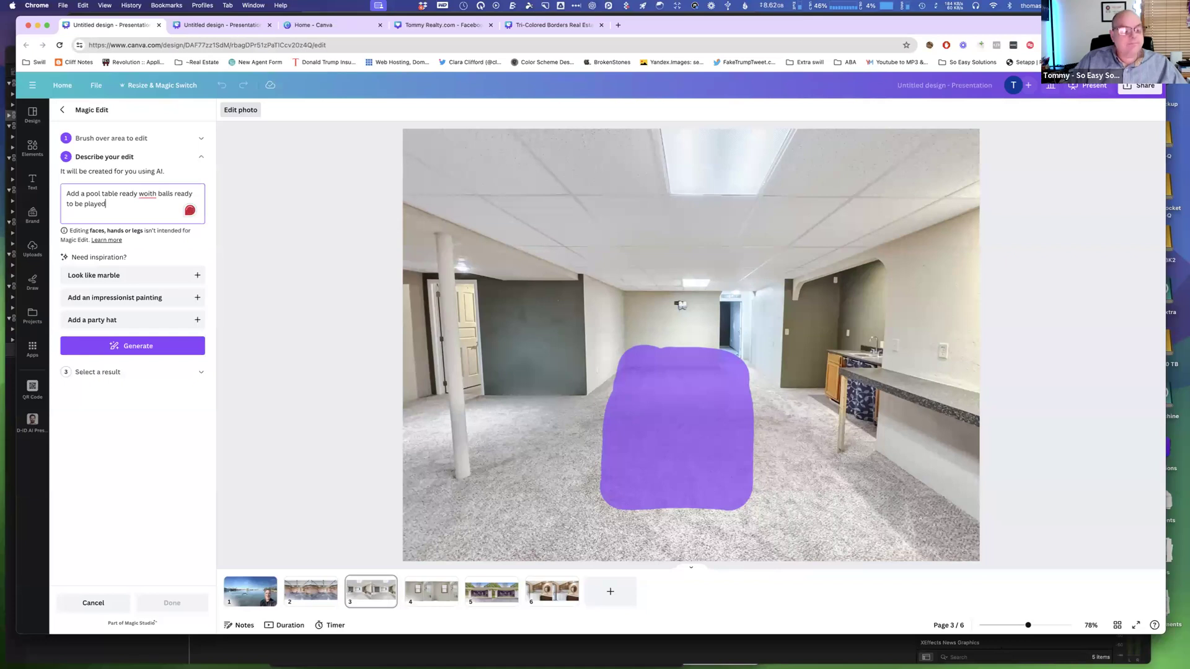
pyautogui.rightClick(149, 195)
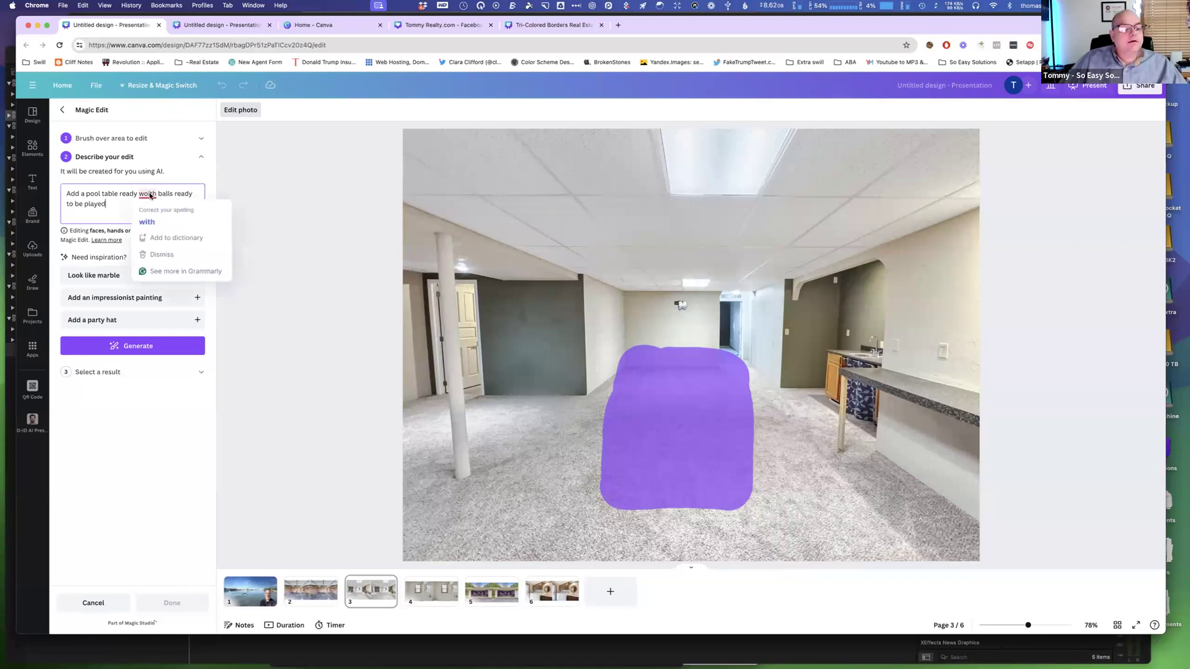
pyautogui.click(148, 219)
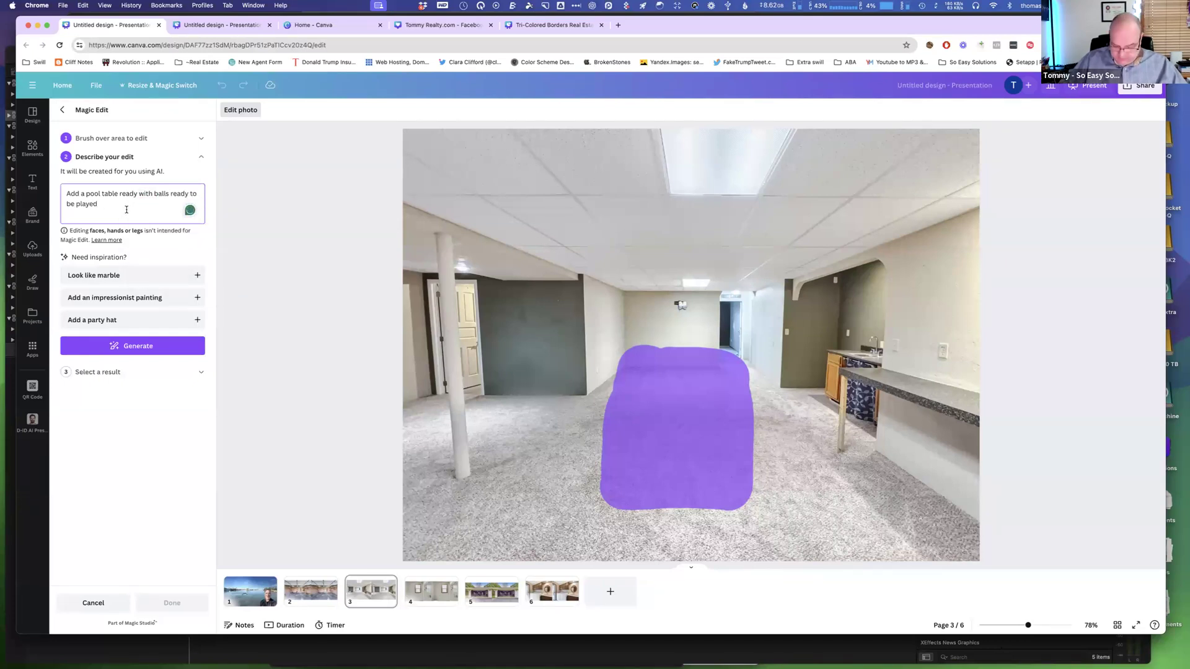
pyautogui.click(129, 352)
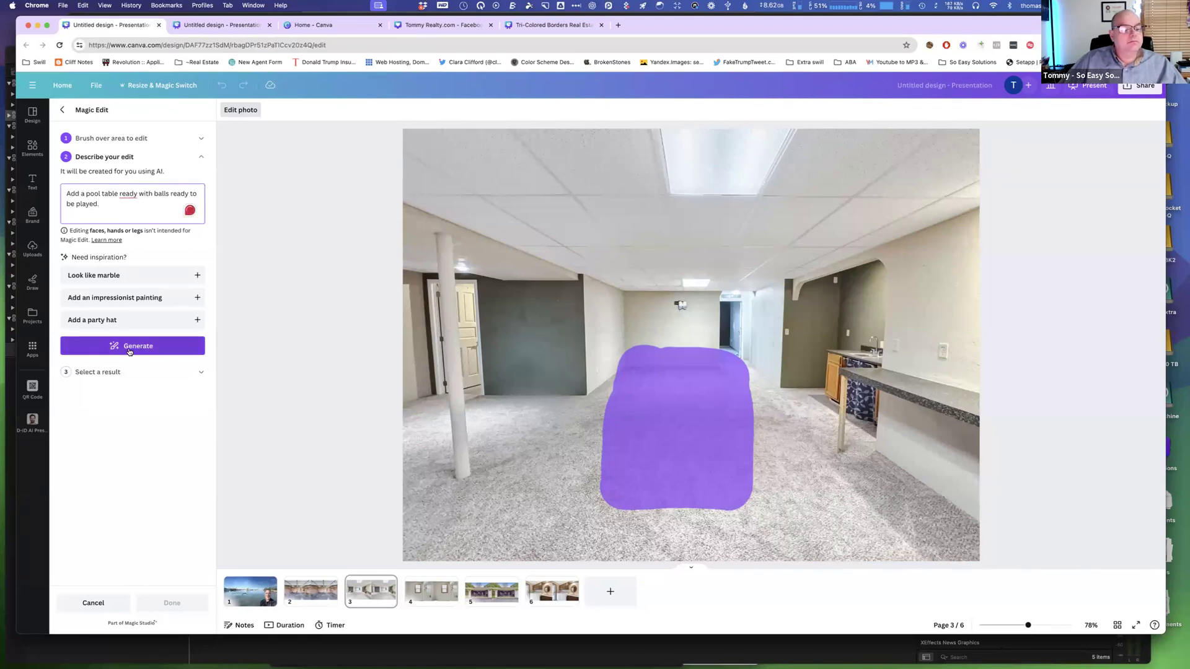
pyautogui.click(130, 352)
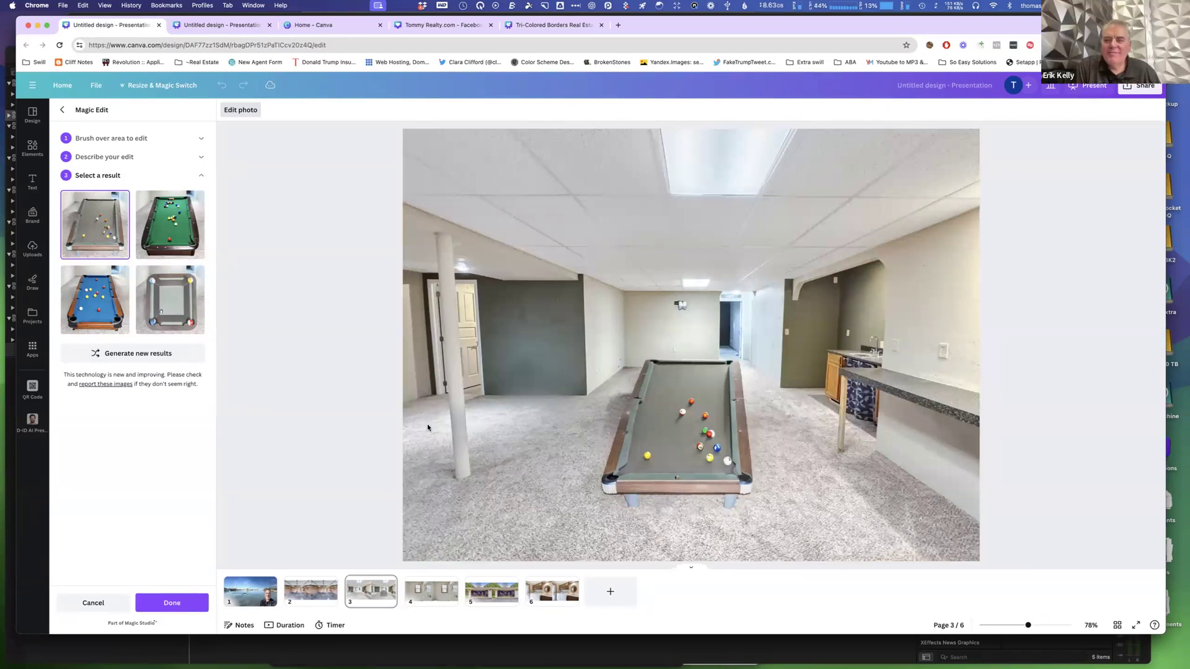
pyautogui.scroll(-5, 428, 427)
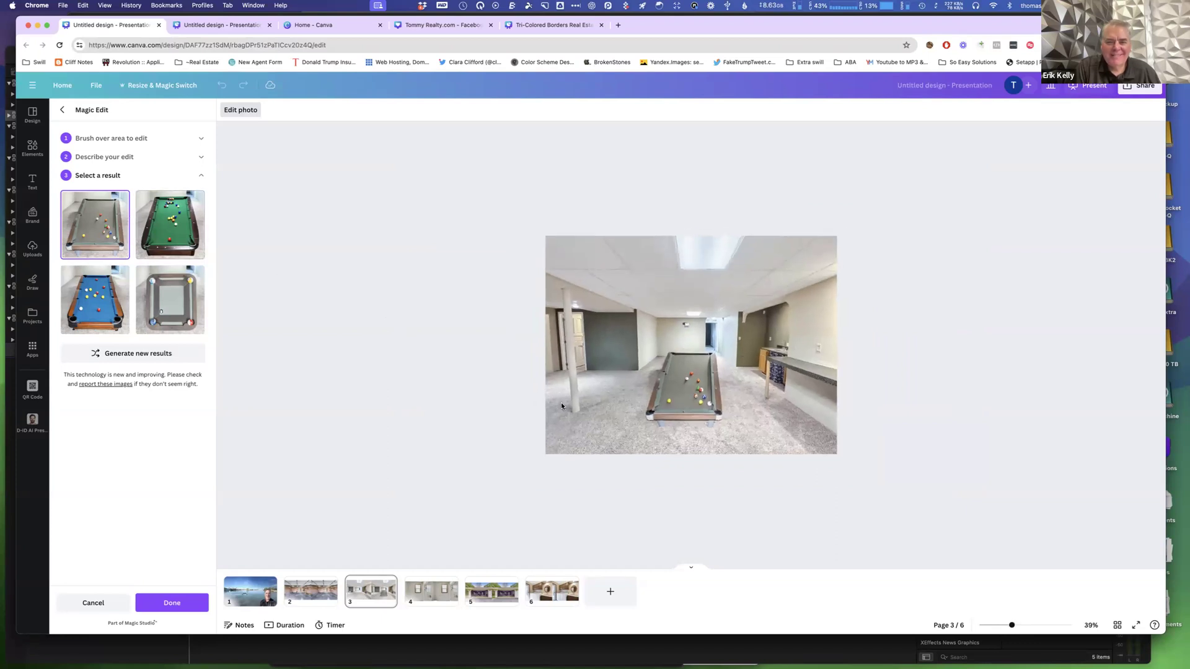
pyautogui.click(172, 240)
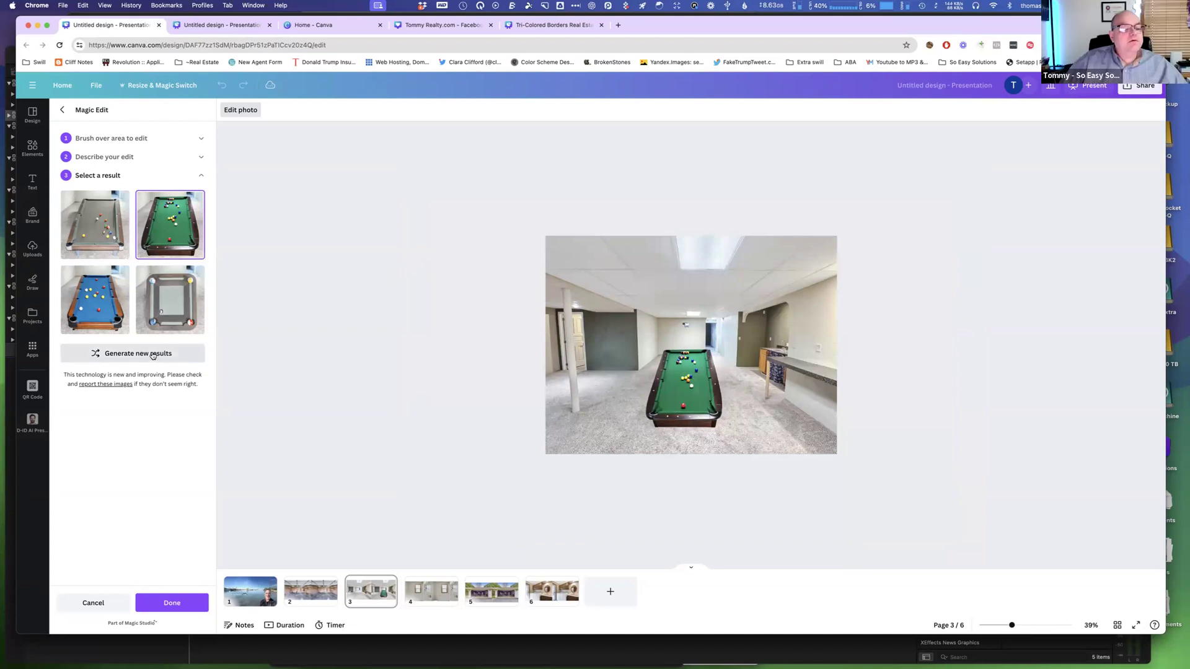
# Revise the description to "Add a pool table with legs and balls ready to be played." and generate new results.
pyautogui.click(123, 158)
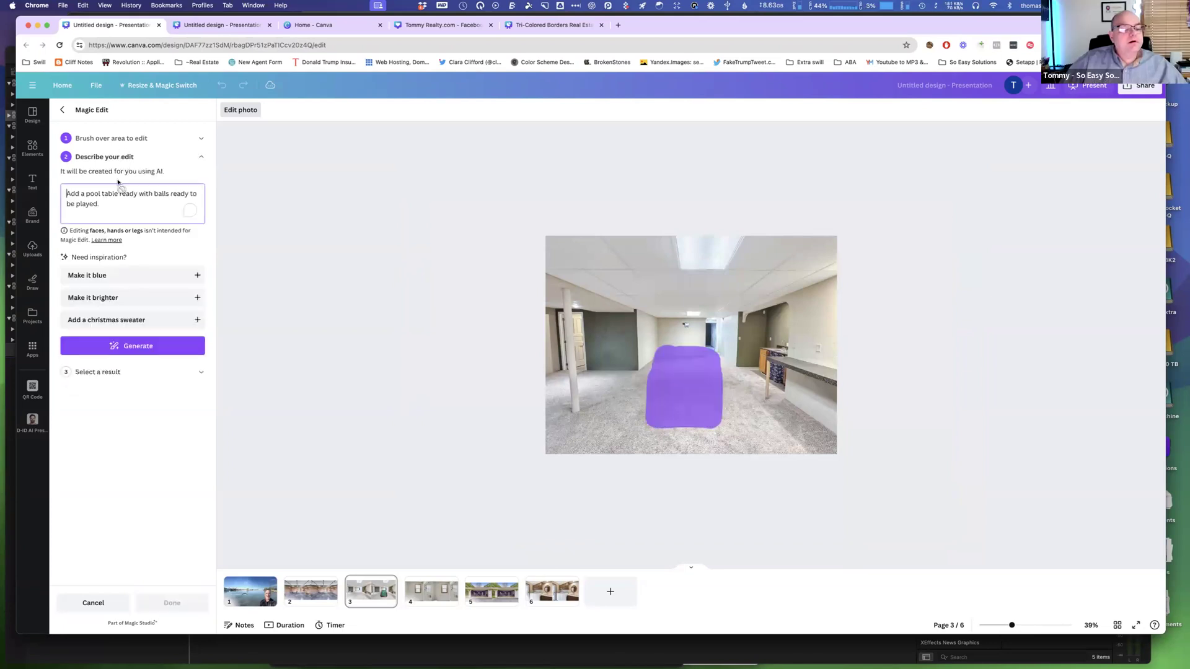
pyautogui.moveTo(121, 193)
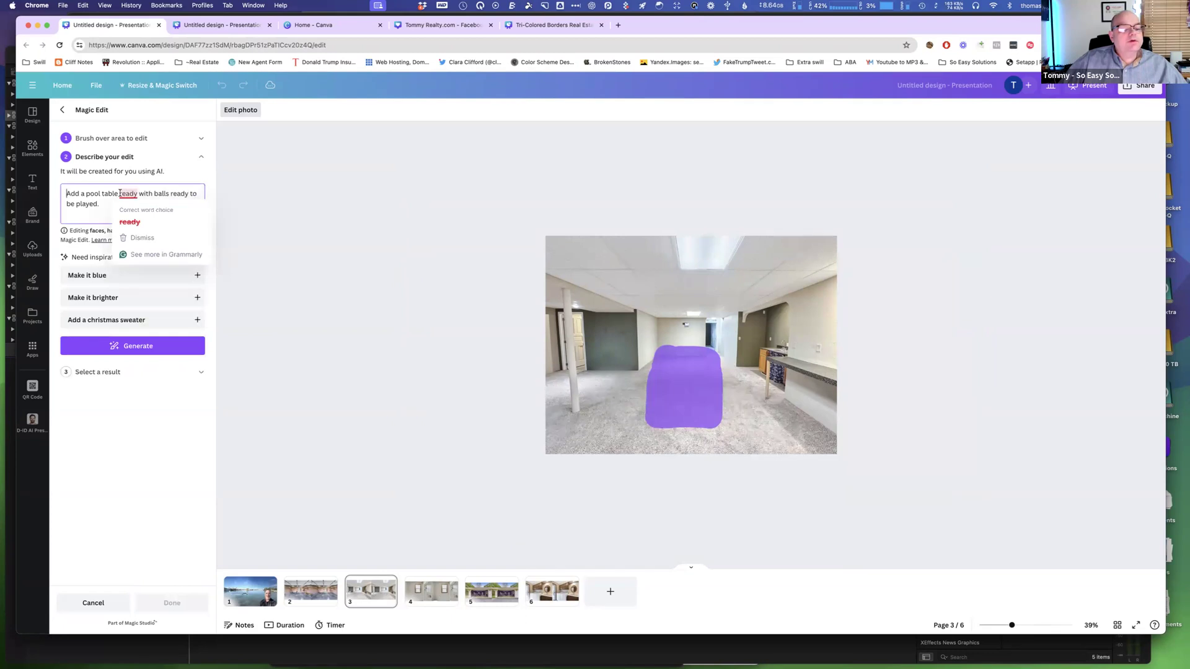
pyautogui.moveTo(143, 194); pyautogui.dragTo(136, 195)
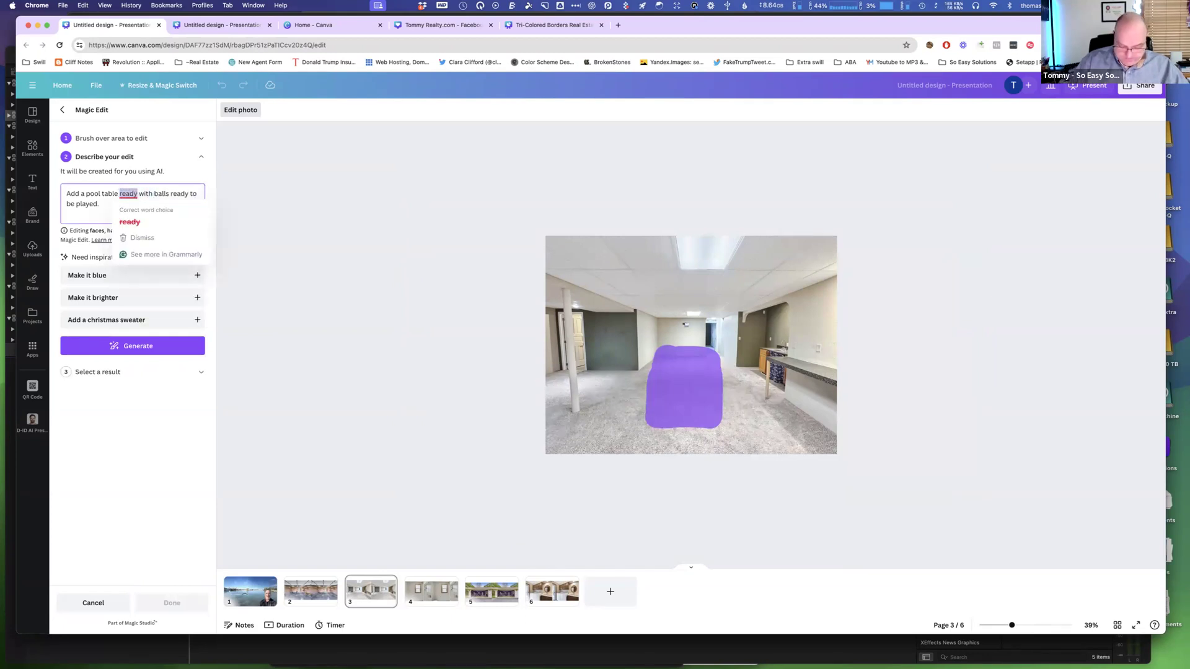
pyautogui.write('with legs')
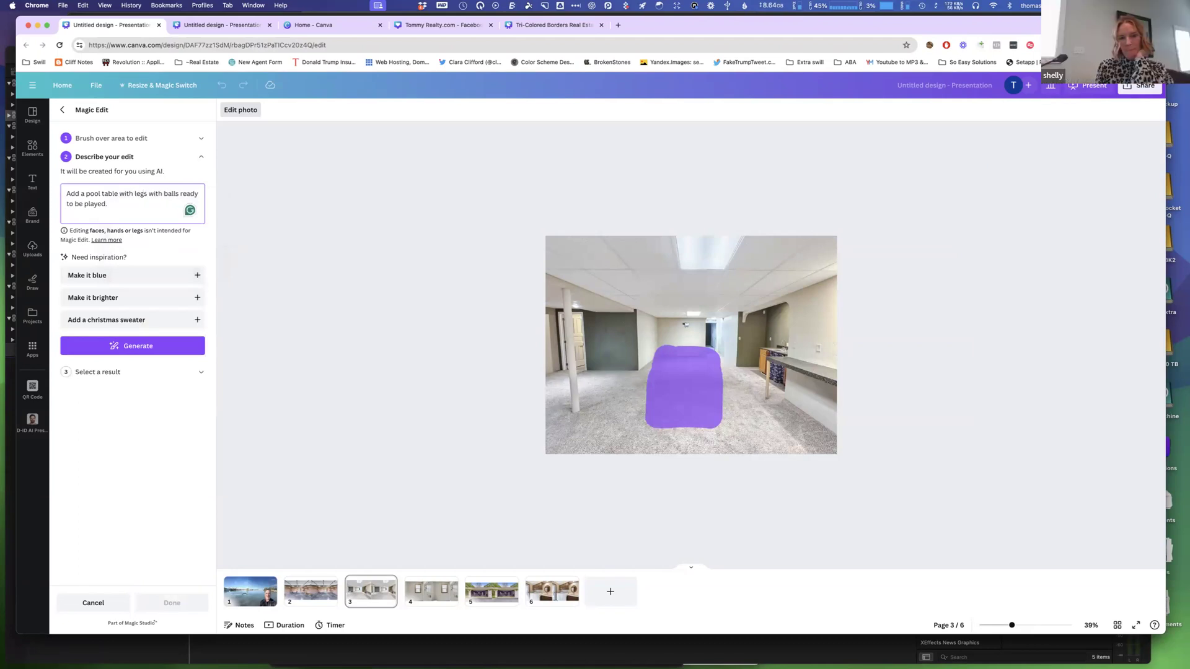
pyautogui.press('Delete')
pyautogui.press('Delete')
pyautogui.press('Delete')
pyautogui.press('Delete')
pyautogui.press('Delete')
pyautogui.write('and')
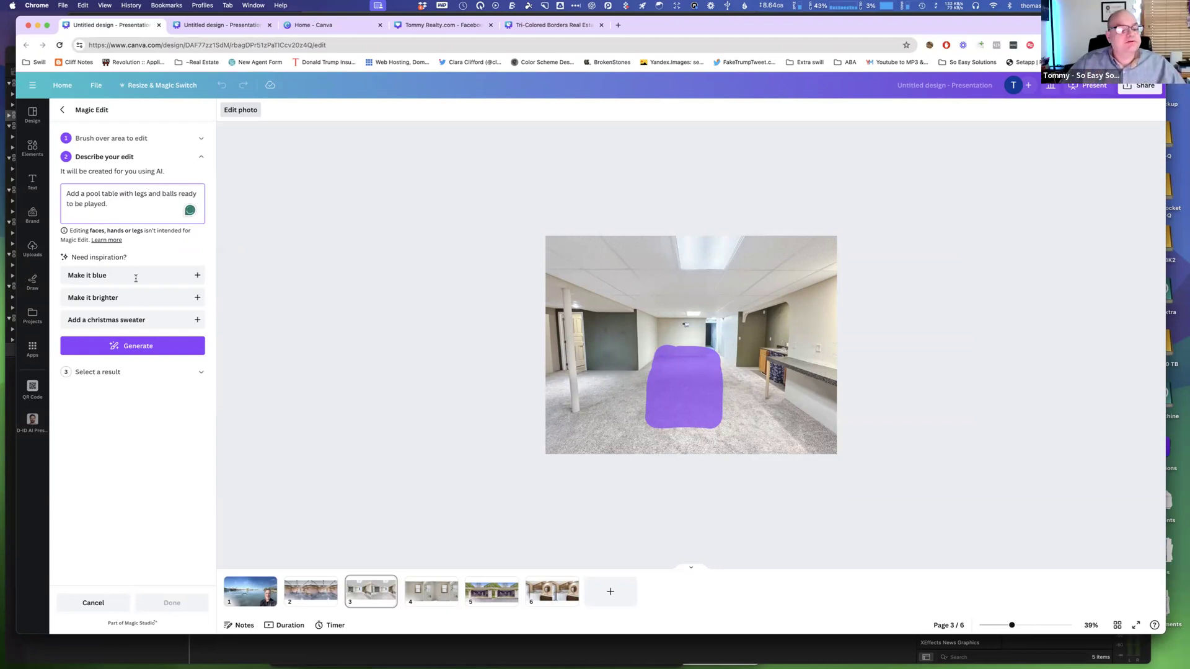
pyautogui.click(137, 347)
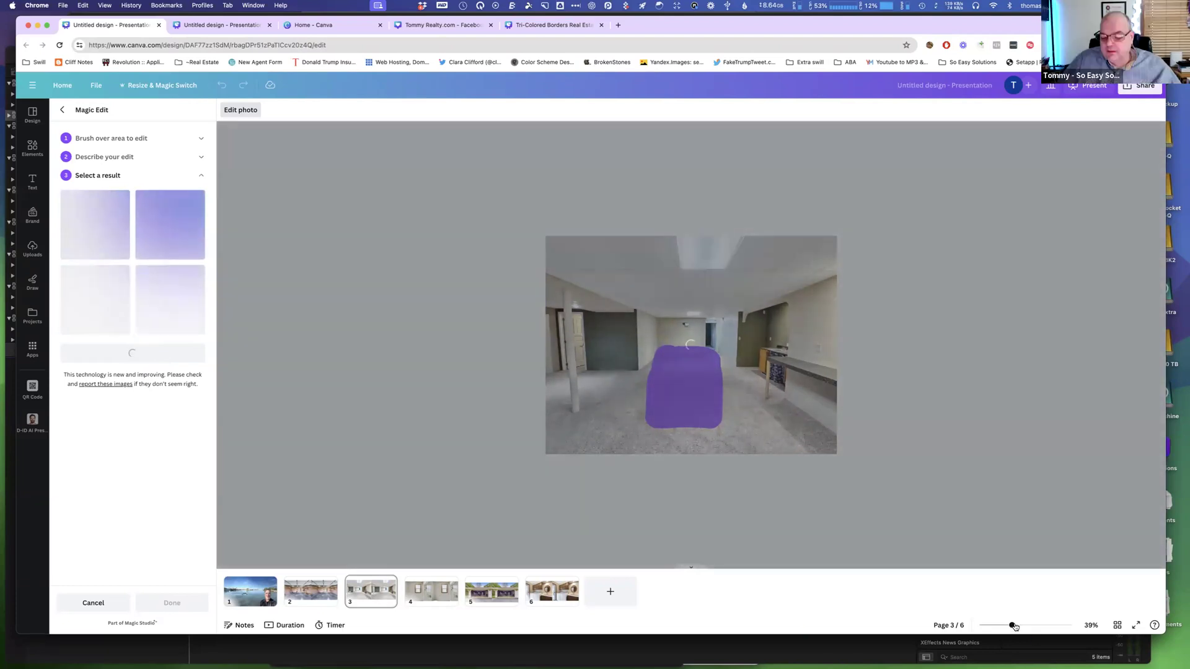
# Apply the second Magic Edit result with the blue pool table.
pyautogui.moveTo(1012, 626); pyautogui.dragTo(1029, 627)
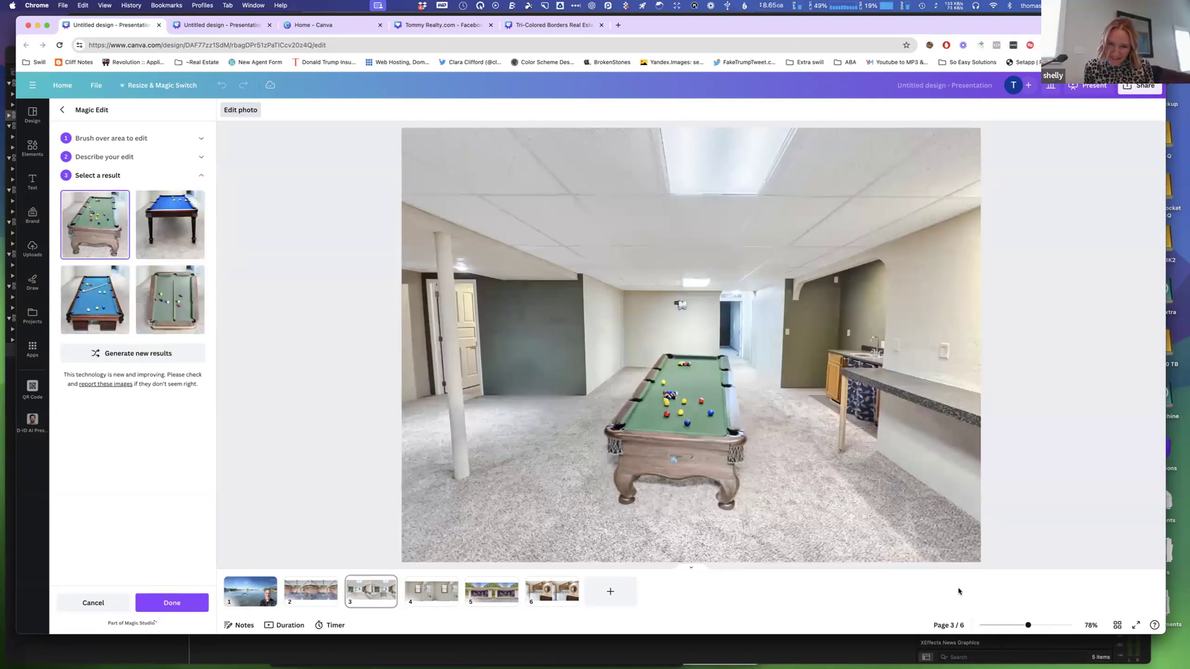
pyautogui.click(166, 231)
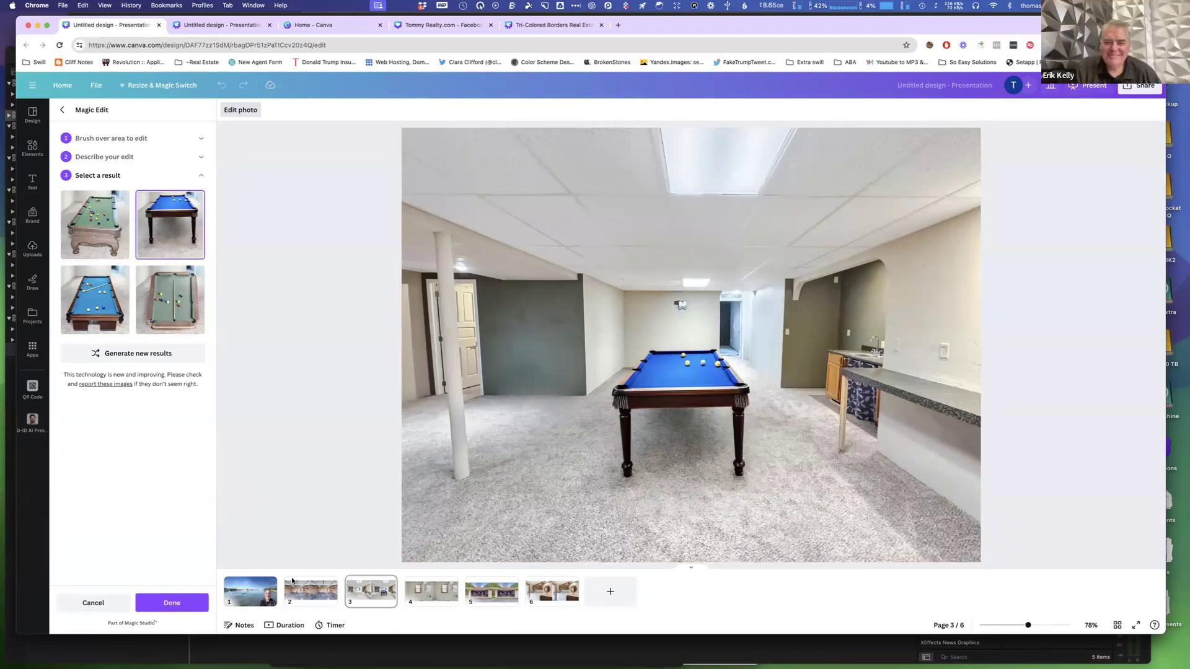
pyautogui.click(189, 606)
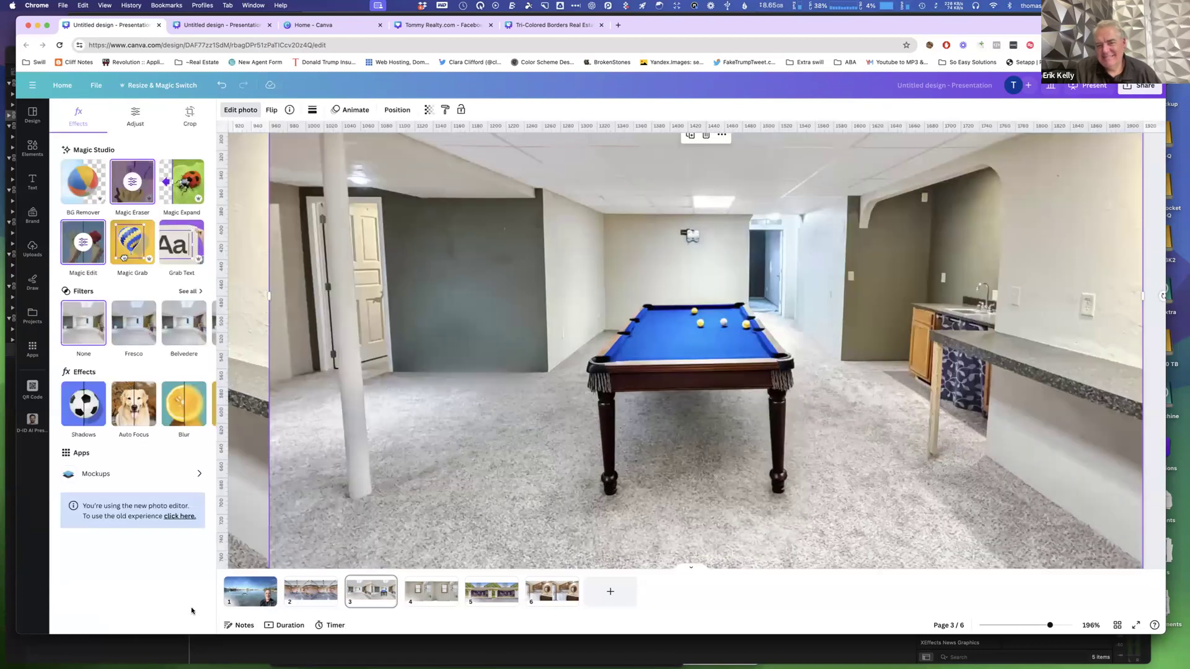
# Open page 4 and zoom out to view the bathroom photos.
pyautogui.click(432, 598)
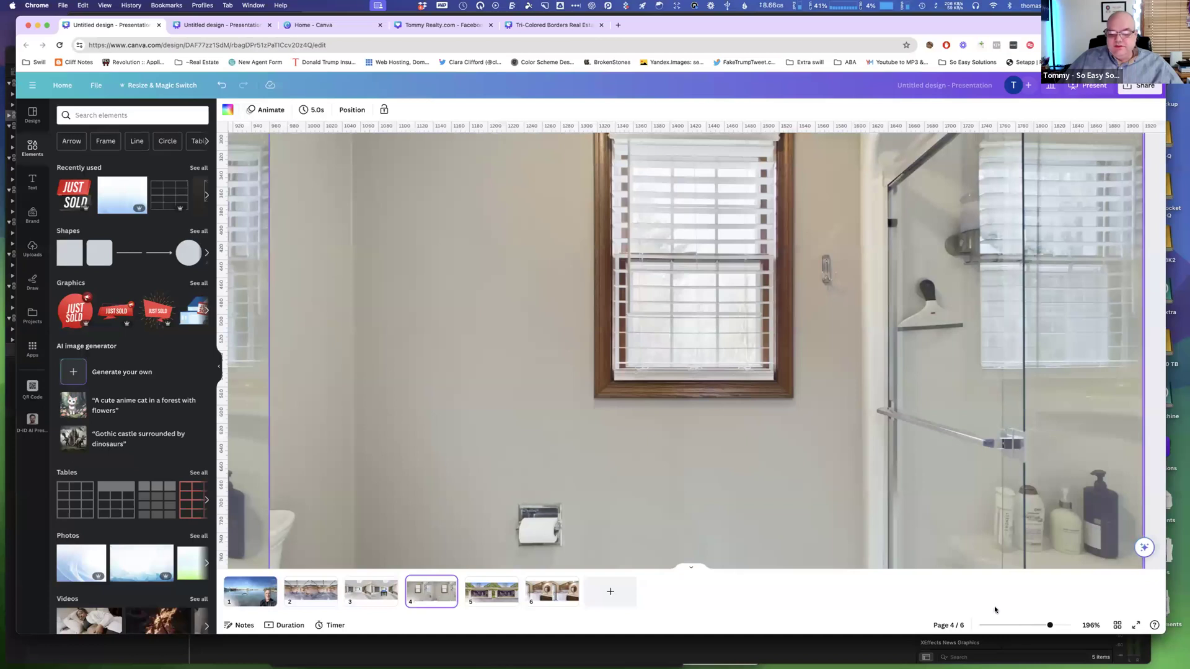
pyautogui.moveTo(1052, 626); pyautogui.dragTo(1032, 626)
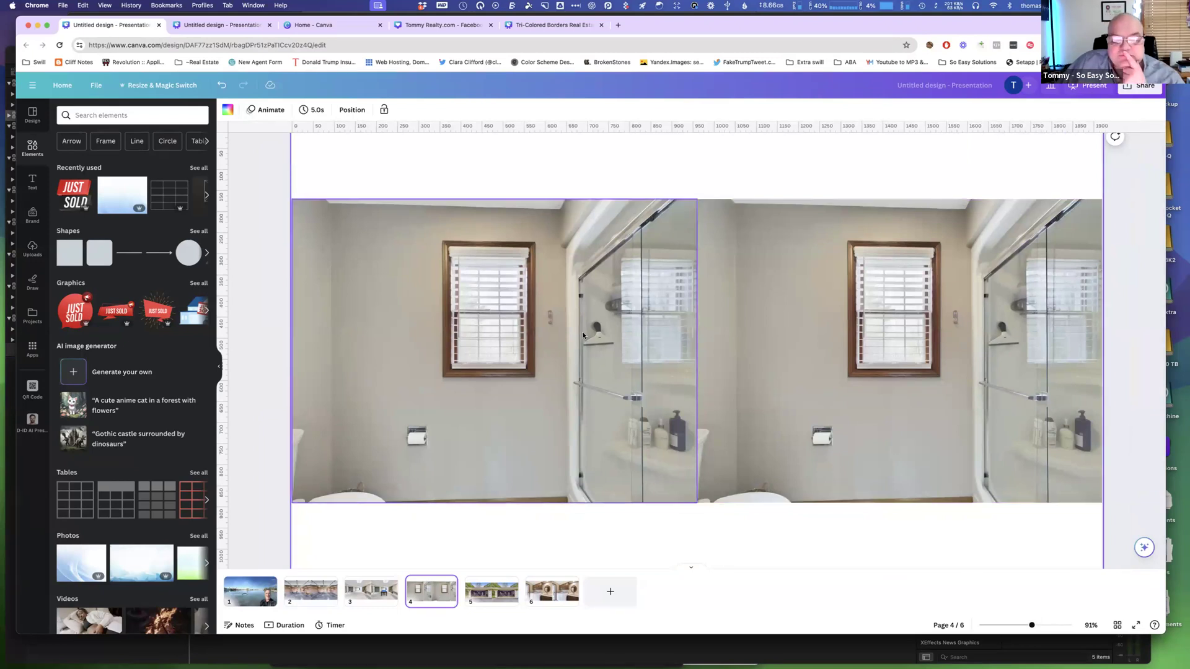
pyautogui.scroll(-1, 409, 166)
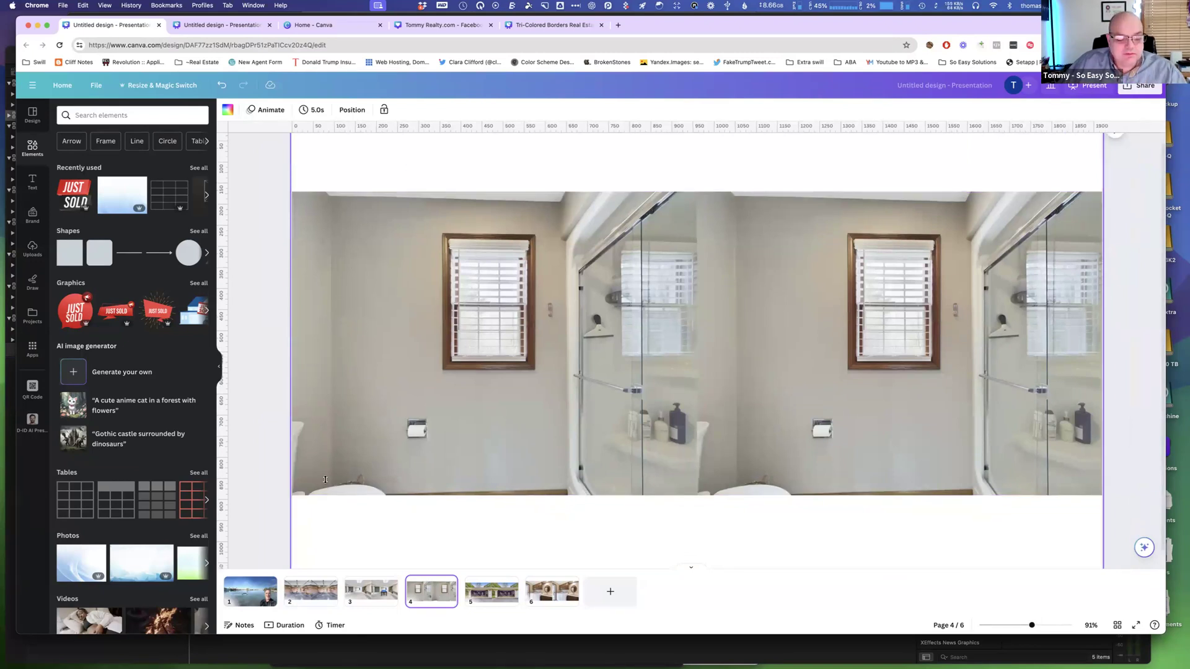
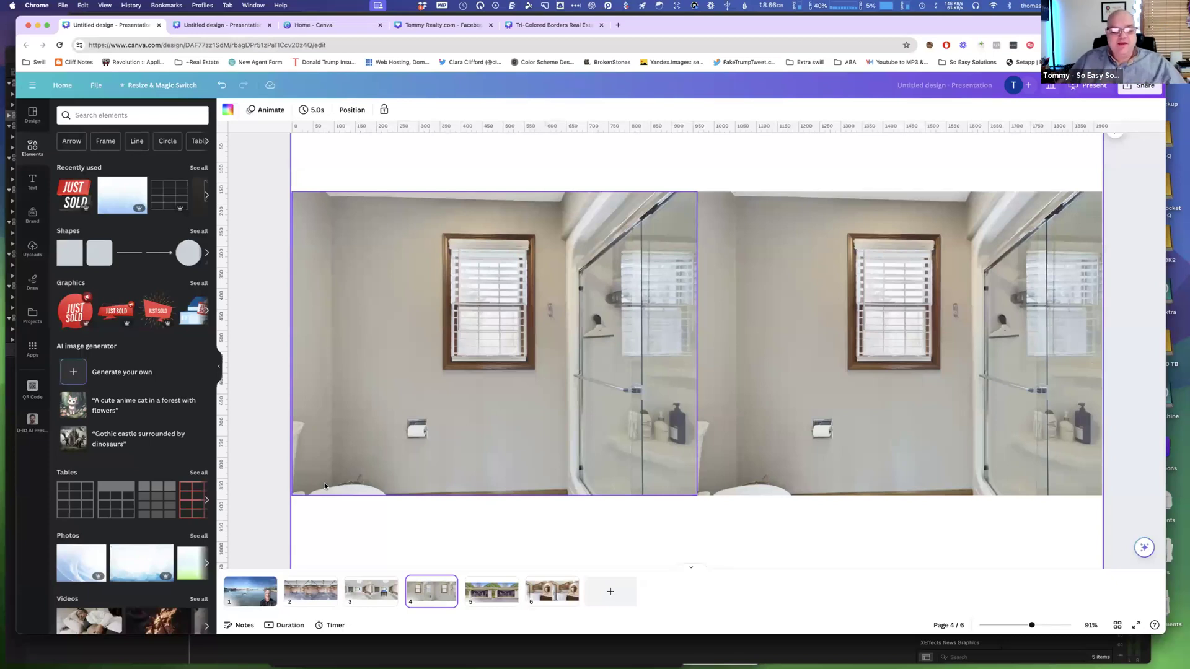
# Open Magic Eraser on the page 4 bathroom photo and brush over the shower shelf to erase it.
pyautogui.click(521, 308)
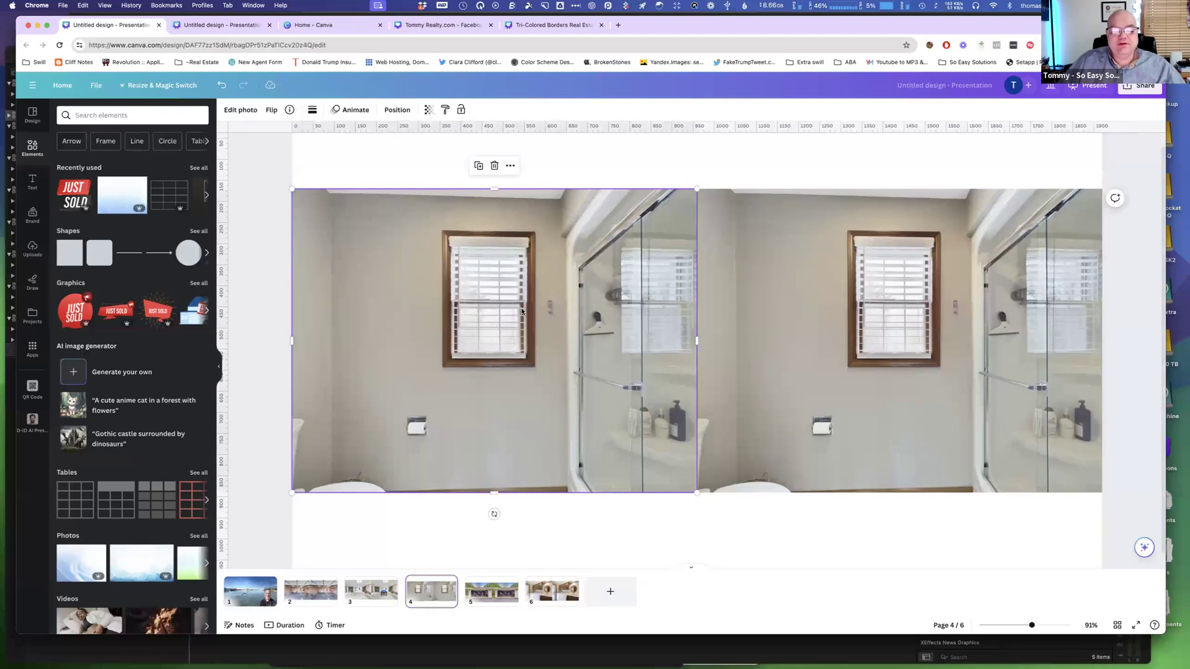
pyautogui.click(238, 114)
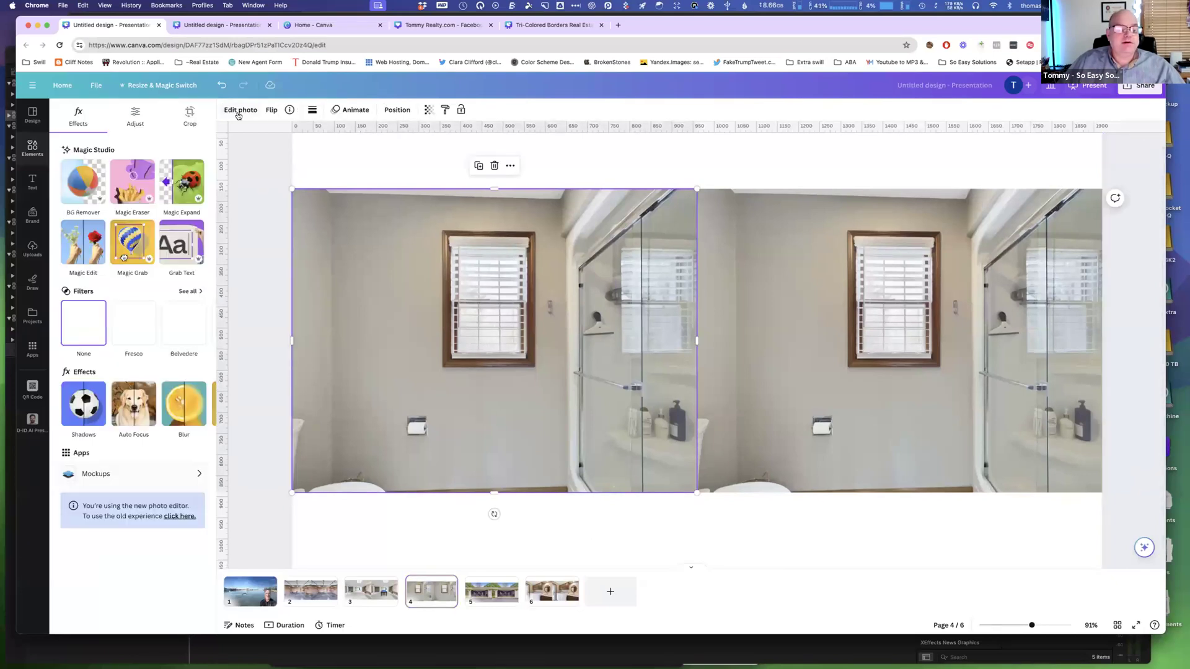
pyautogui.click(136, 184)
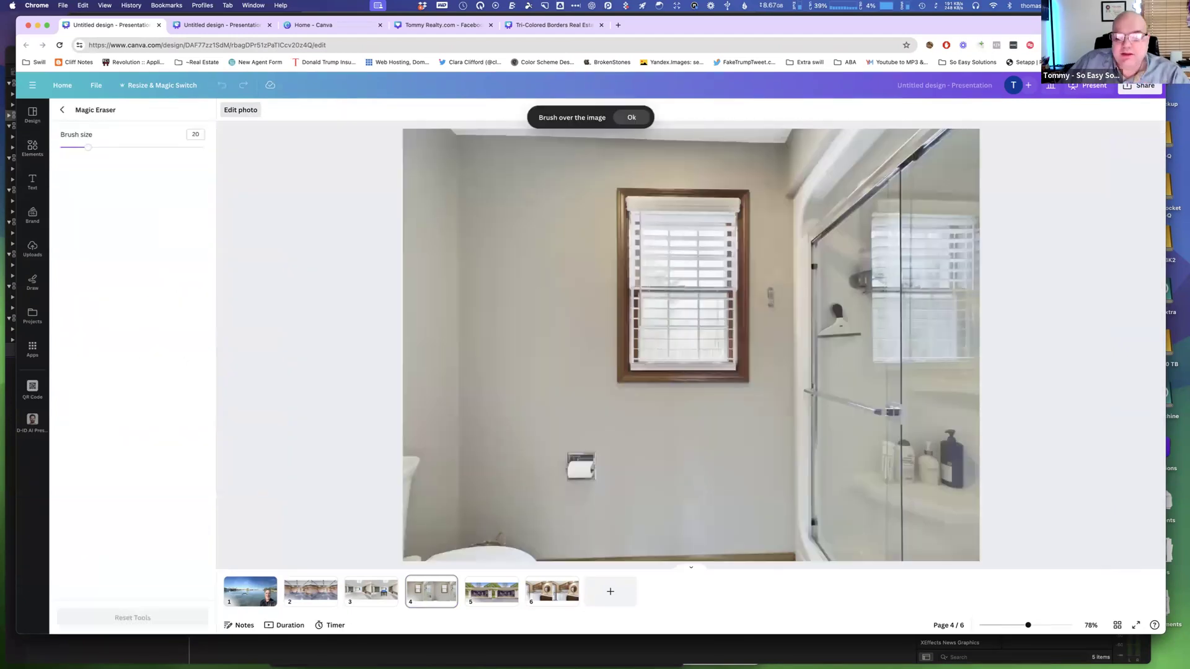
pyautogui.click(836, 308)
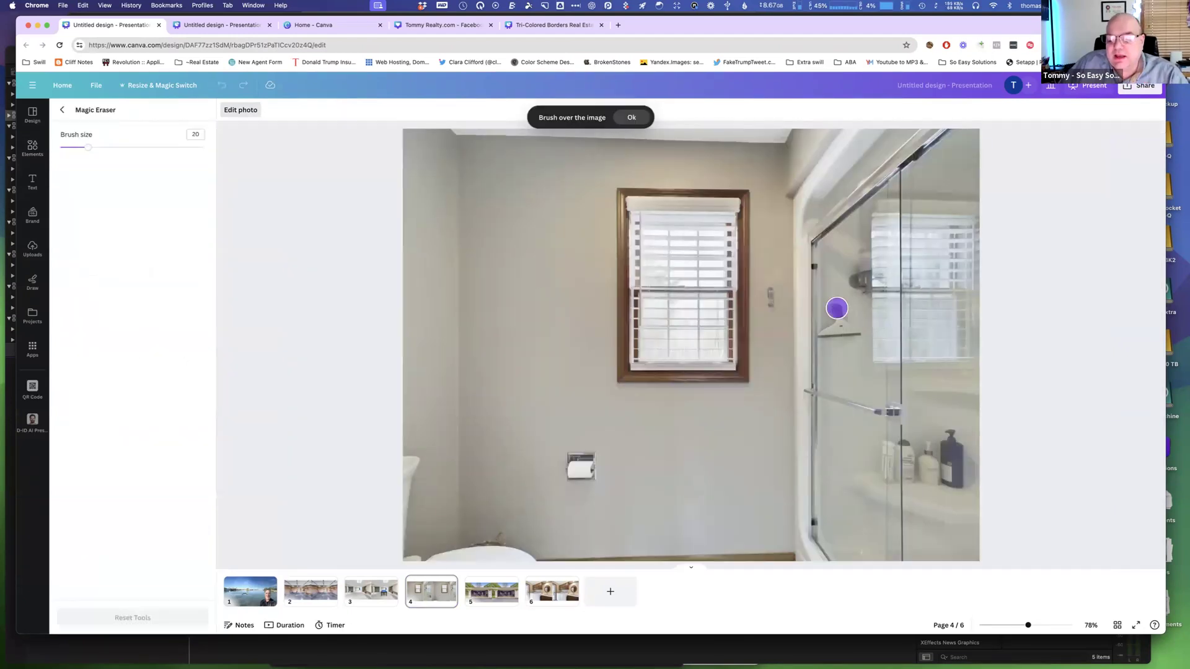
pyautogui.moveTo(837, 308); pyautogui.dragTo(830, 340)
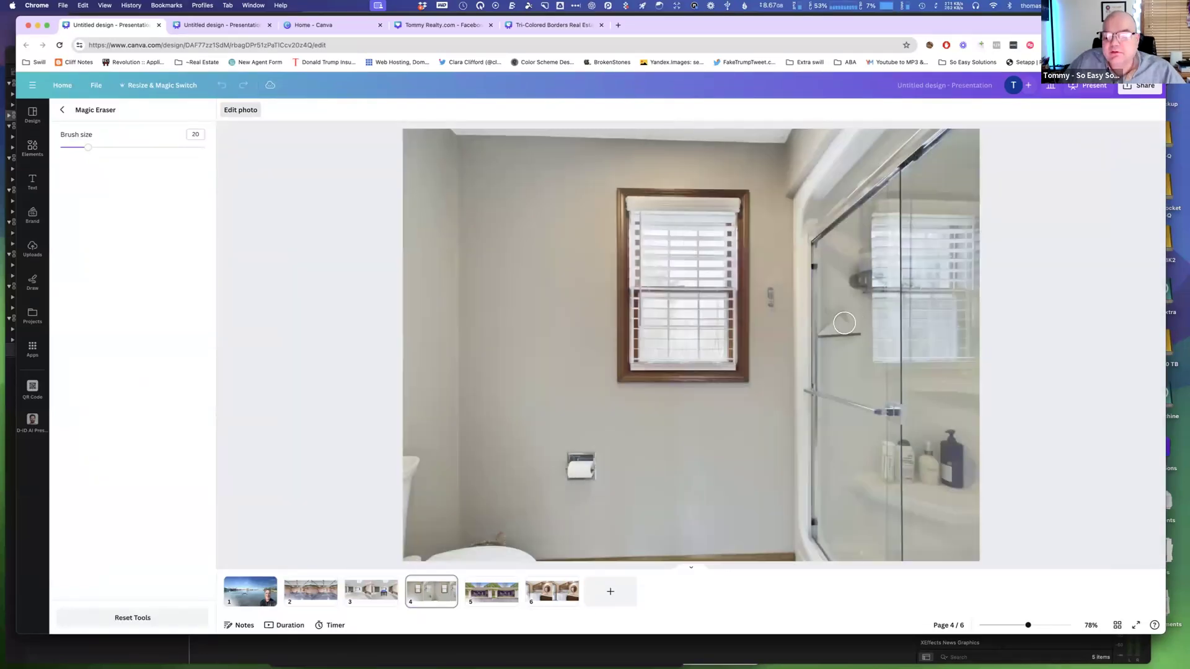
pyautogui.moveTo(838, 318); pyautogui.dragTo(827, 332)
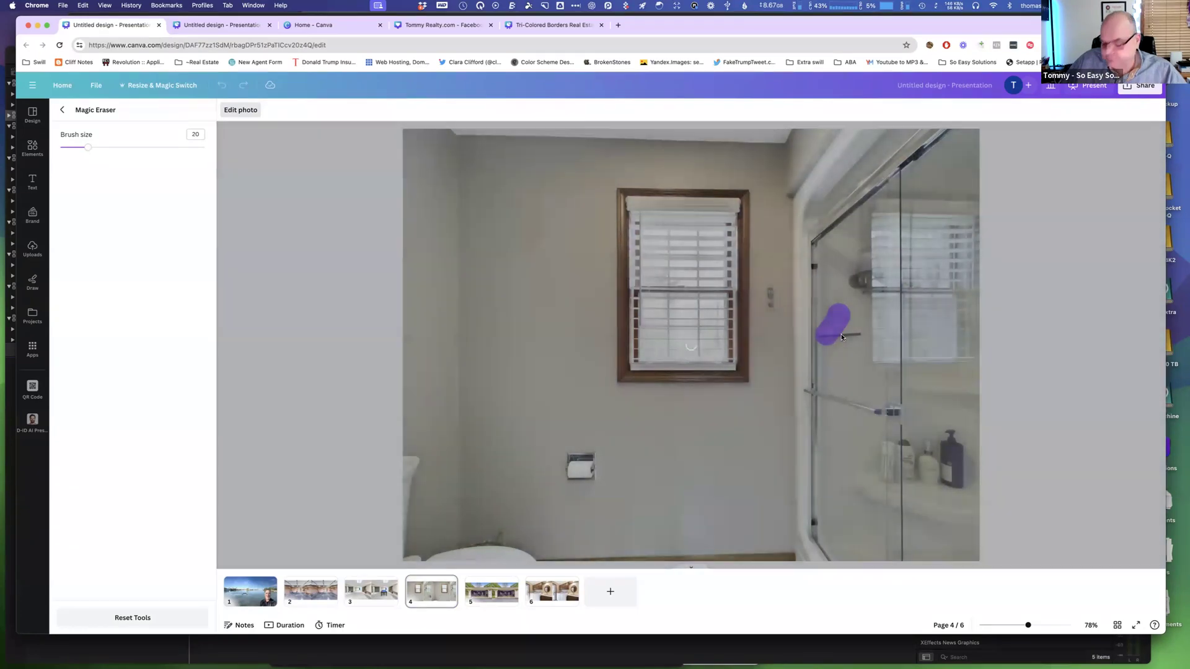
# Erase the remaining shower shelf and the shampoo bottles in the shower, then leave Magic Eraser.
pyautogui.scroll(-3, 842, 337)
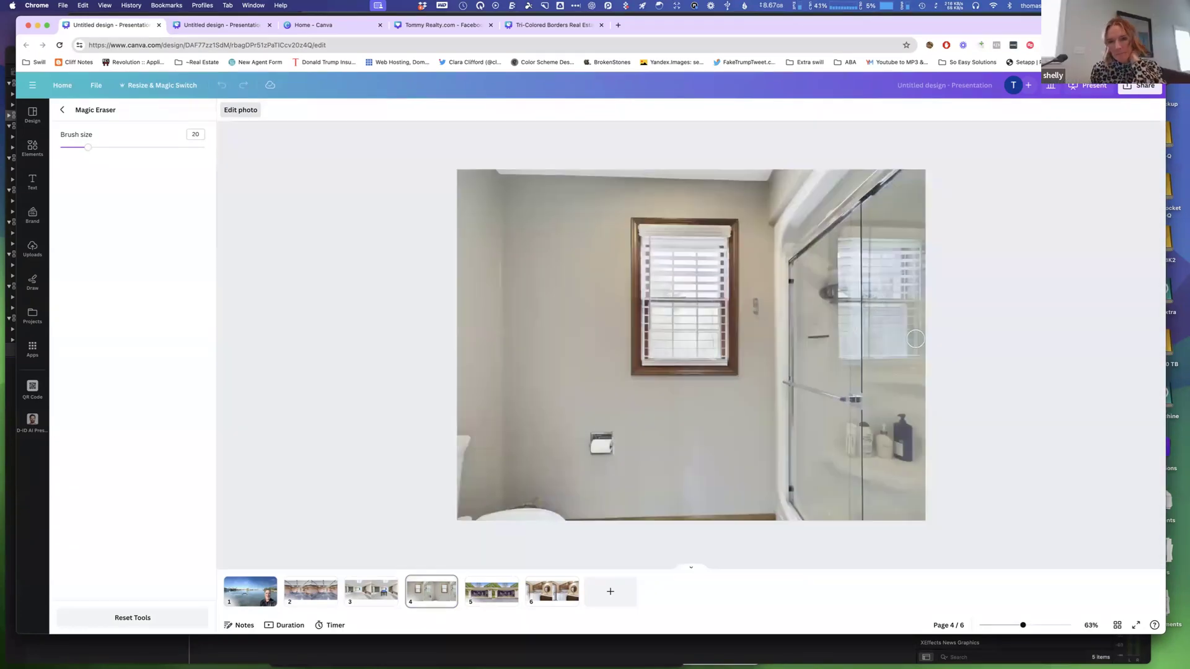
pyautogui.moveTo(806, 318); pyautogui.dragTo(828, 337)
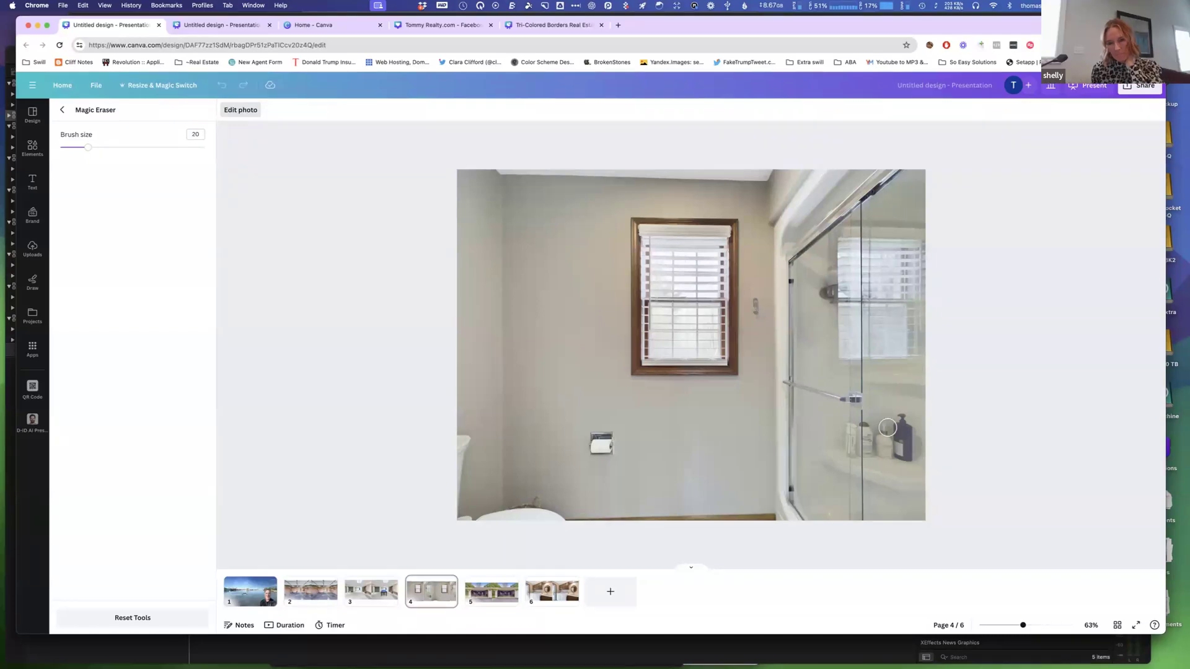
pyautogui.moveTo(897, 419)
pyautogui.mouseDown()
pyautogui.moveTo(904, 455)
pyautogui.moveTo(872, 455)
pyautogui.moveTo(869, 426)
pyautogui.moveTo(887, 430)
pyautogui.moveTo(882, 443)
pyautogui.moveTo(893, 443)
pyautogui.moveTo(858, 441)
pyautogui.moveTo(851, 419)
pyautogui.moveTo(849, 451)
pyautogui.moveTo(890, 454)
pyautogui.mouseUp()
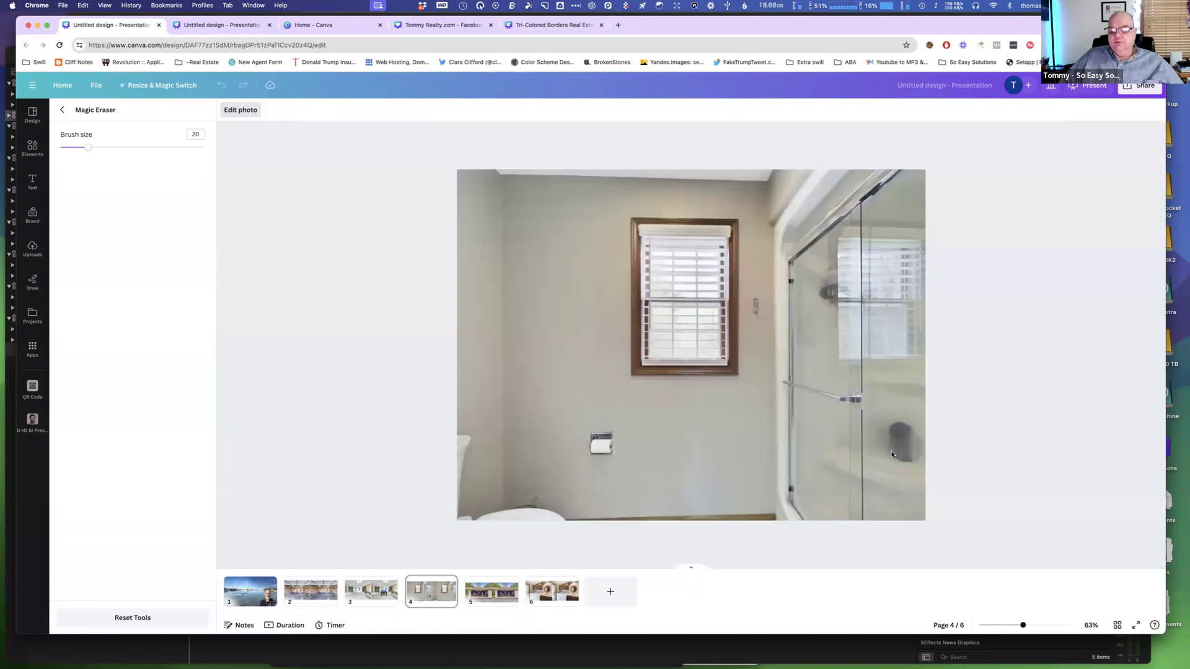
pyautogui.moveTo(891, 424)
pyautogui.mouseDown()
pyautogui.moveTo(911, 429)
pyautogui.moveTo(907, 460)
pyautogui.moveTo(888, 432)
pyautogui.mouseUp()
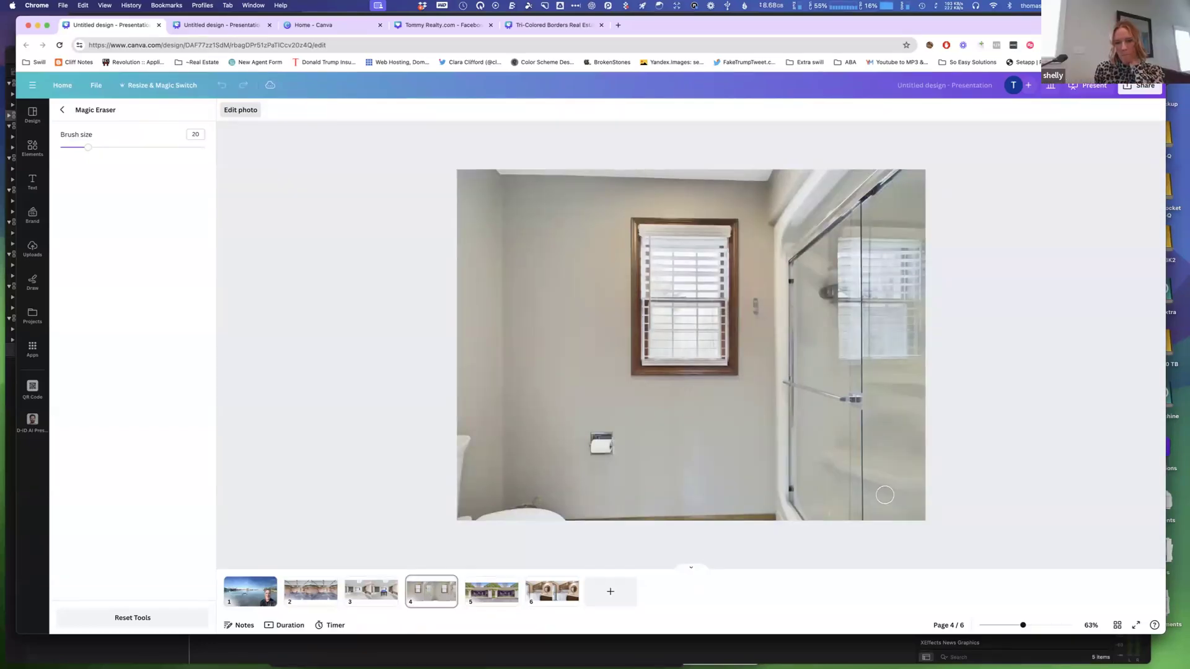
pyautogui.click(63, 111)
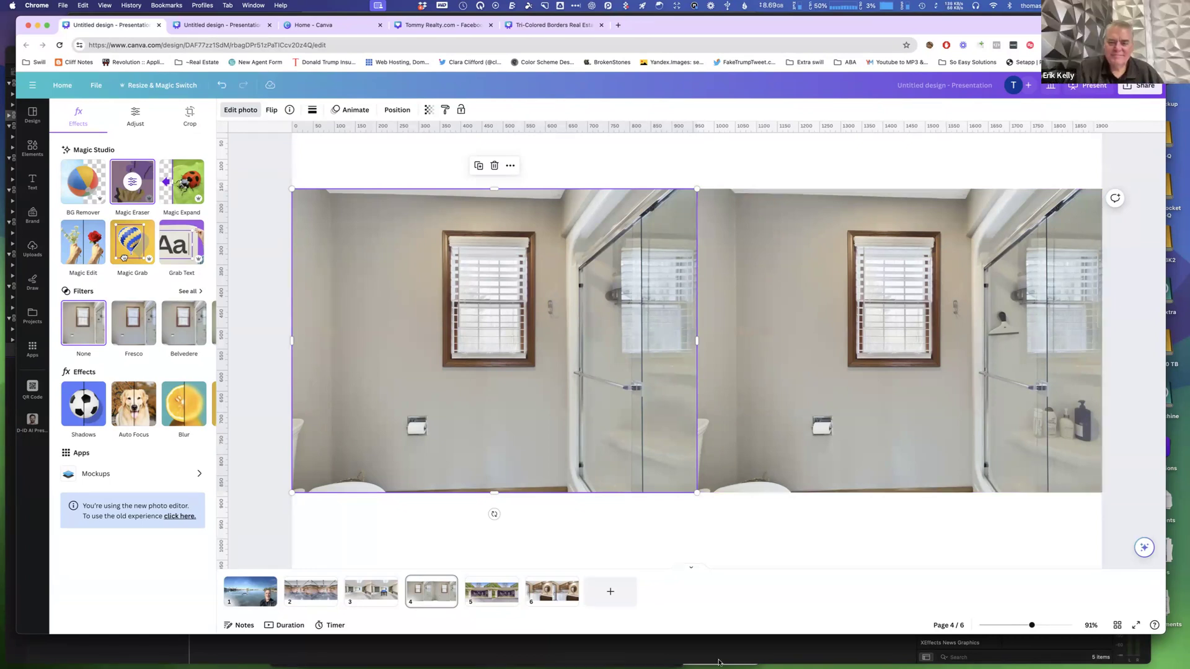
# On page 5, erase the riding lawn mower and the generator from the garage photo with Magic Eraser.
pyautogui.click(486, 593)
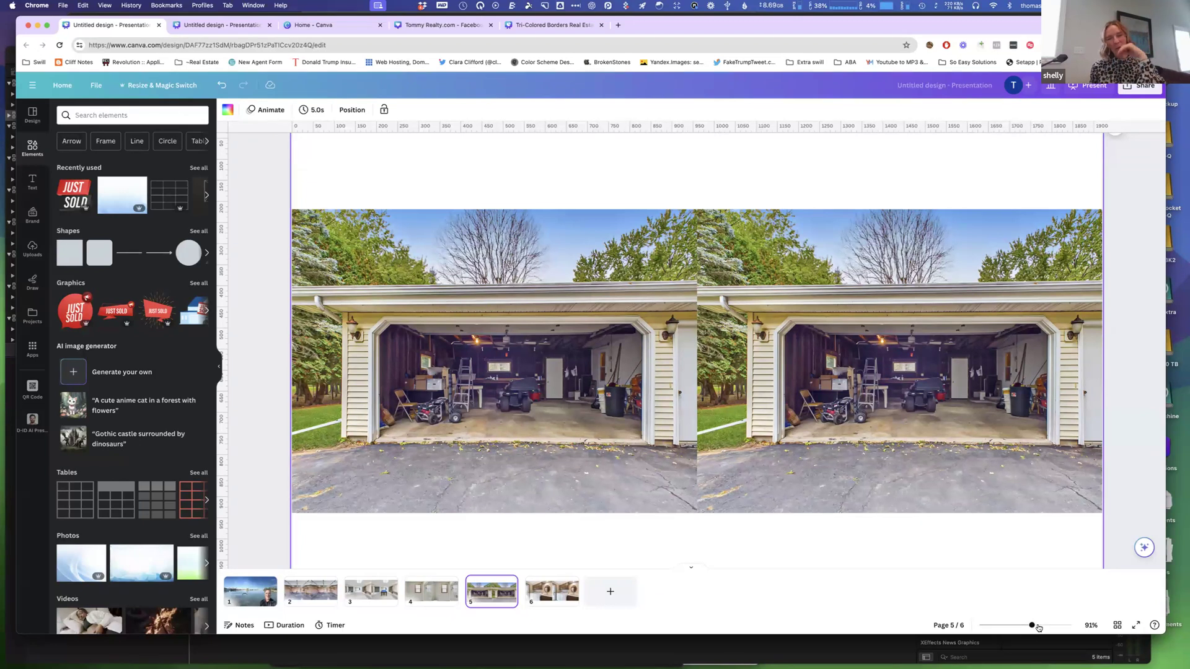
pyautogui.moveTo(1039, 628); pyautogui.dragTo(1046, 628)
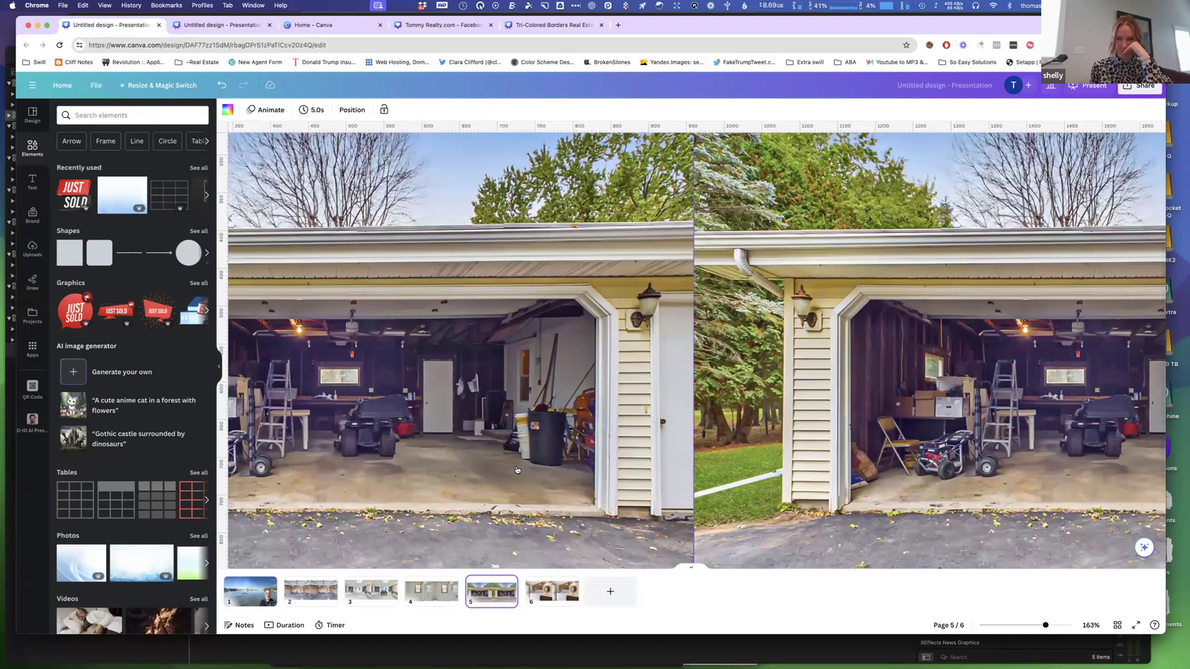
pyautogui.hscroll(-5, 516, 469)
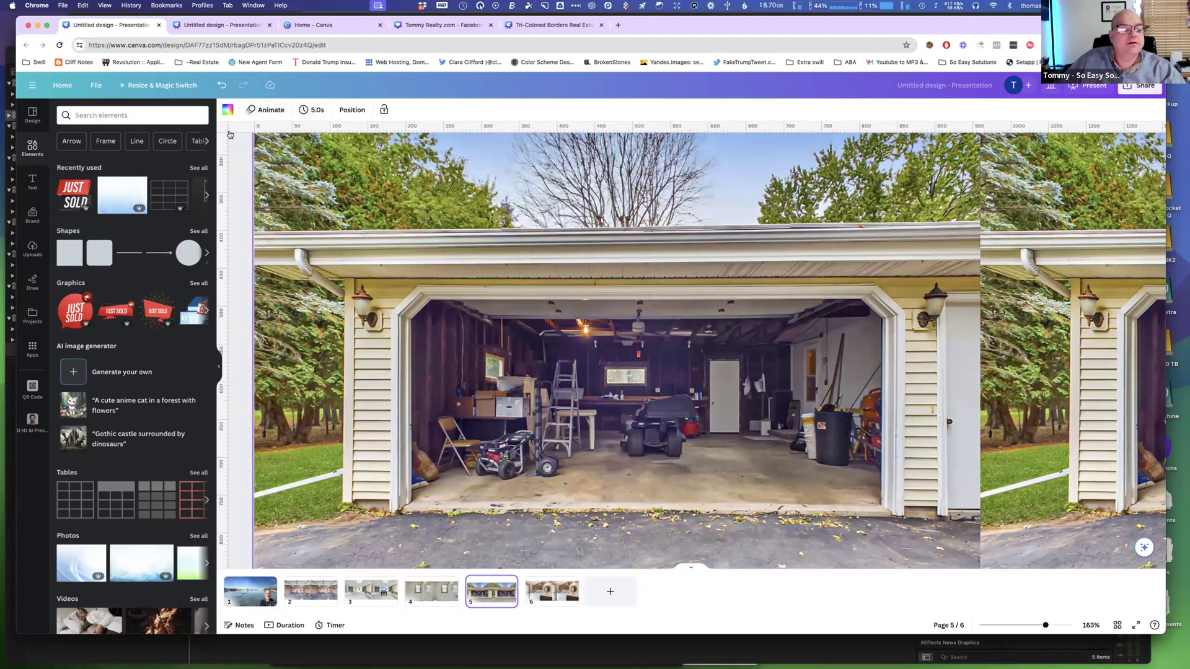
pyautogui.click(455, 319)
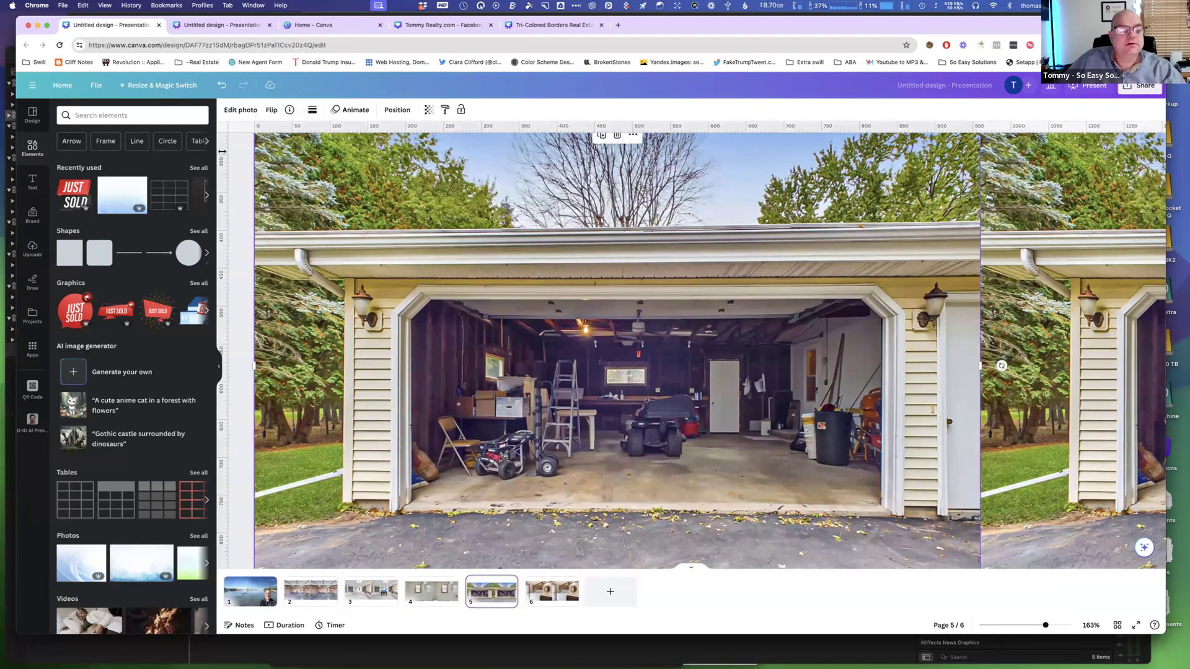
pyautogui.click(238, 111)
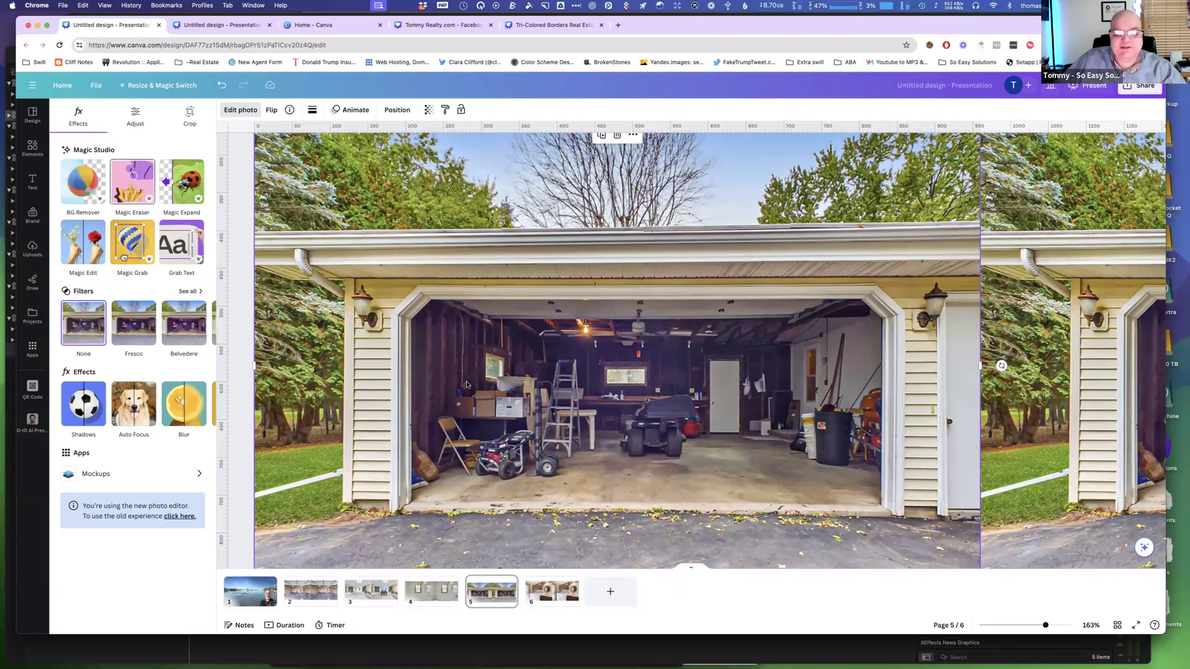
pyautogui.click(136, 190)
pyautogui.moveTo(712, 379)
pyautogui.mouseDown()
pyautogui.moveTo(748, 377)
pyautogui.moveTo(750, 410)
pyautogui.moveTo(699, 409)
pyautogui.moveTo(703, 389)
pyautogui.moveTo(738, 392)
pyautogui.mouseUp()
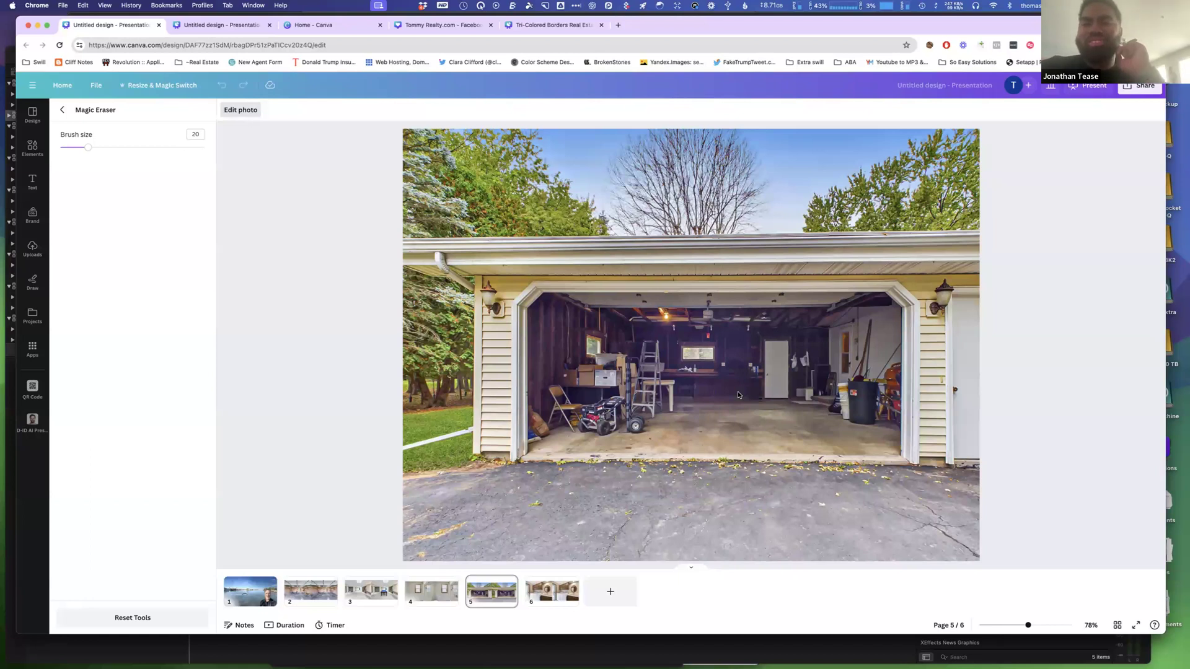
pyautogui.moveTo(613, 399)
pyautogui.mouseDown()
pyautogui.moveTo(611, 421)
pyautogui.moveTo(581, 425)
pyautogui.moveTo(599, 391)
pyautogui.mouseUp()
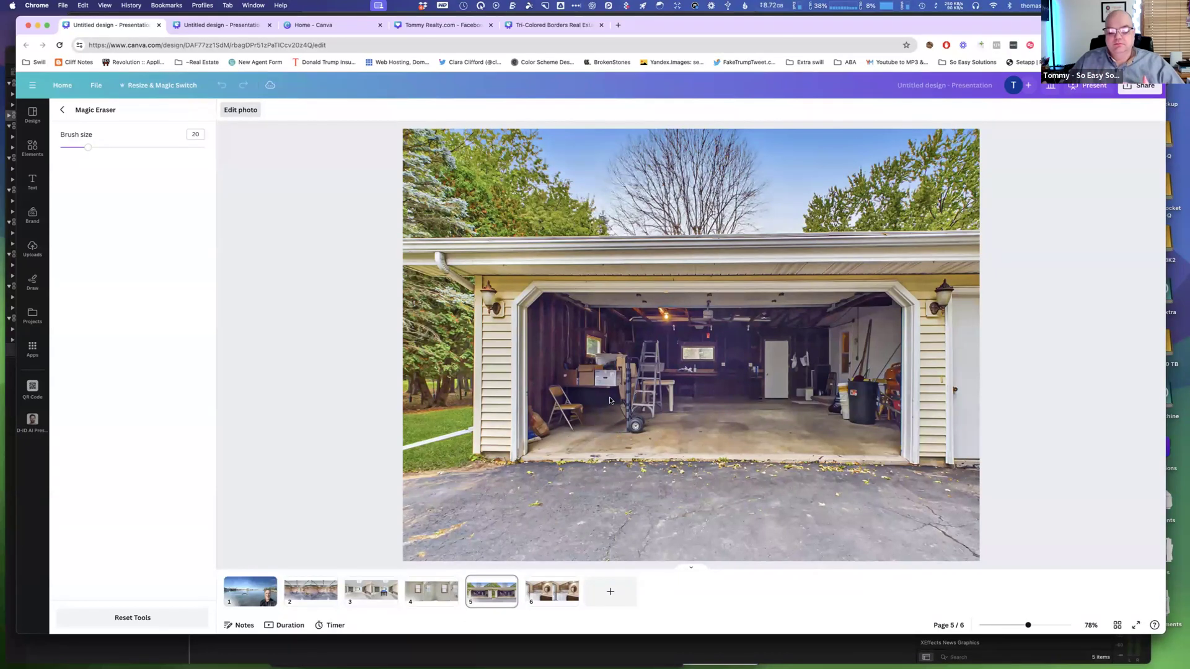
# Open page 6 and look through the design's share, download and file options.
pyautogui.click(563, 602)
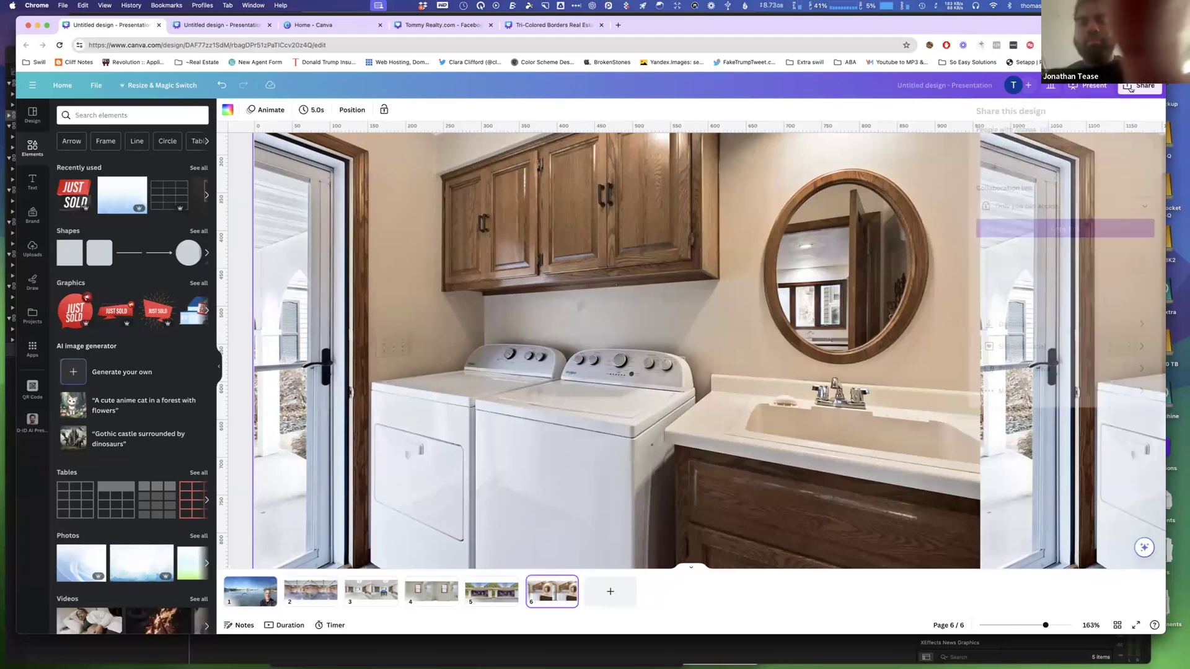
pyautogui.click(1131, 89)
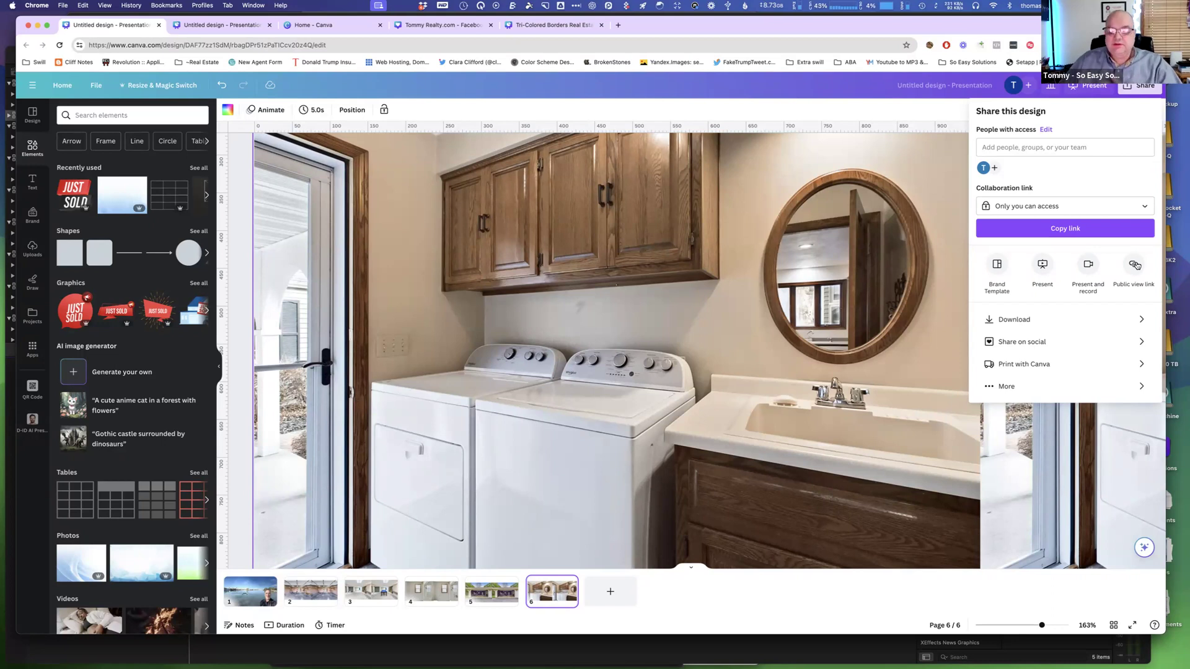
pyautogui.click(1014, 320)
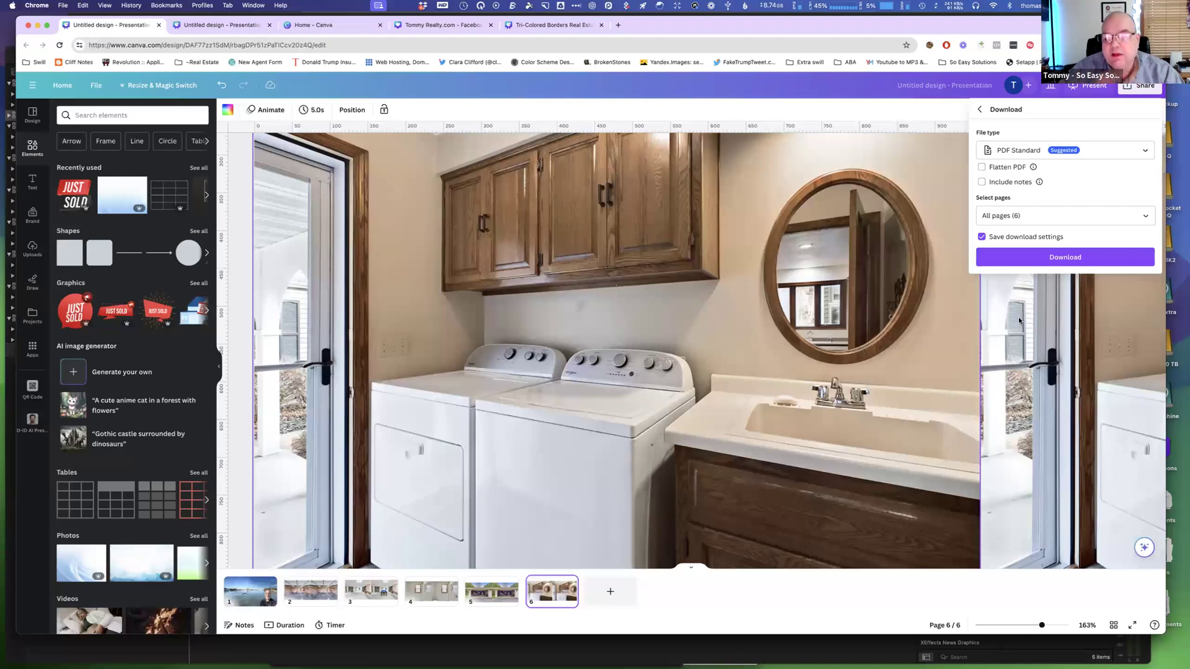
pyautogui.click(656, 326)
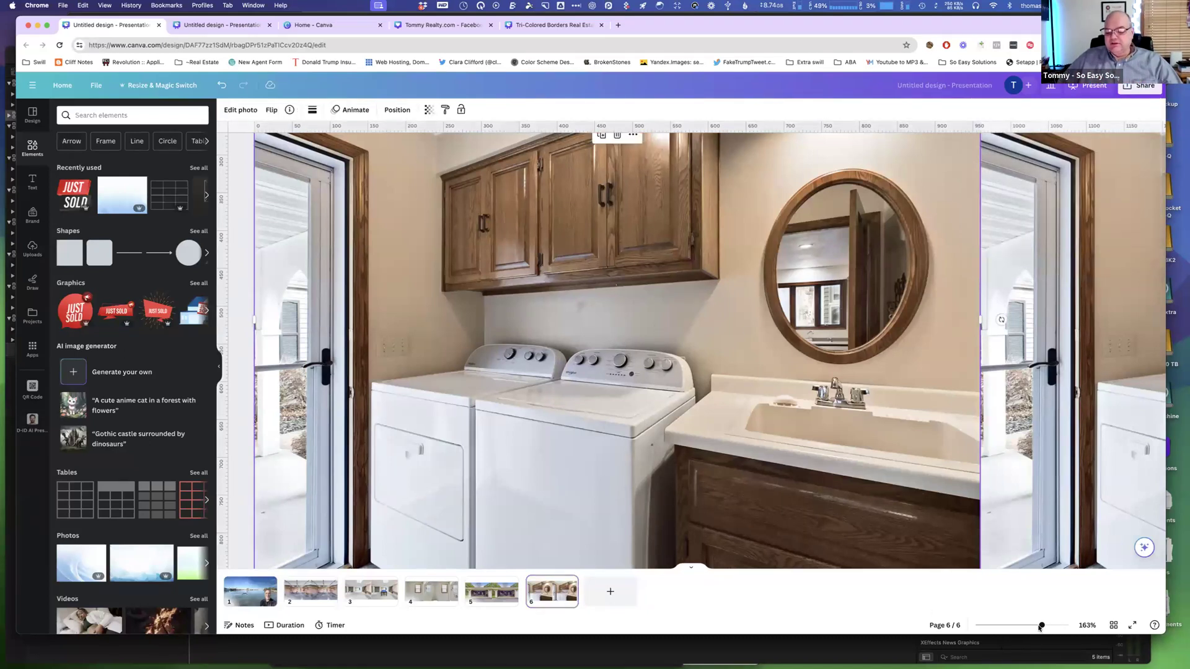
pyautogui.moveTo(1034, 624); pyautogui.dragTo(1017, 627)
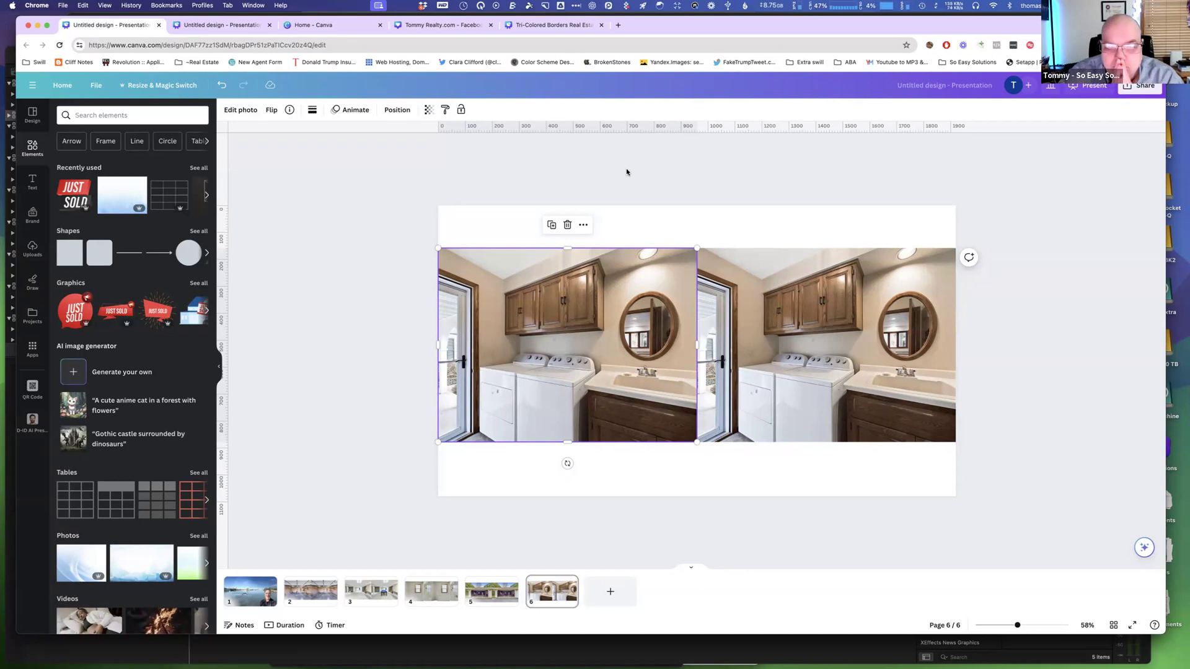
pyautogui.click(96, 86)
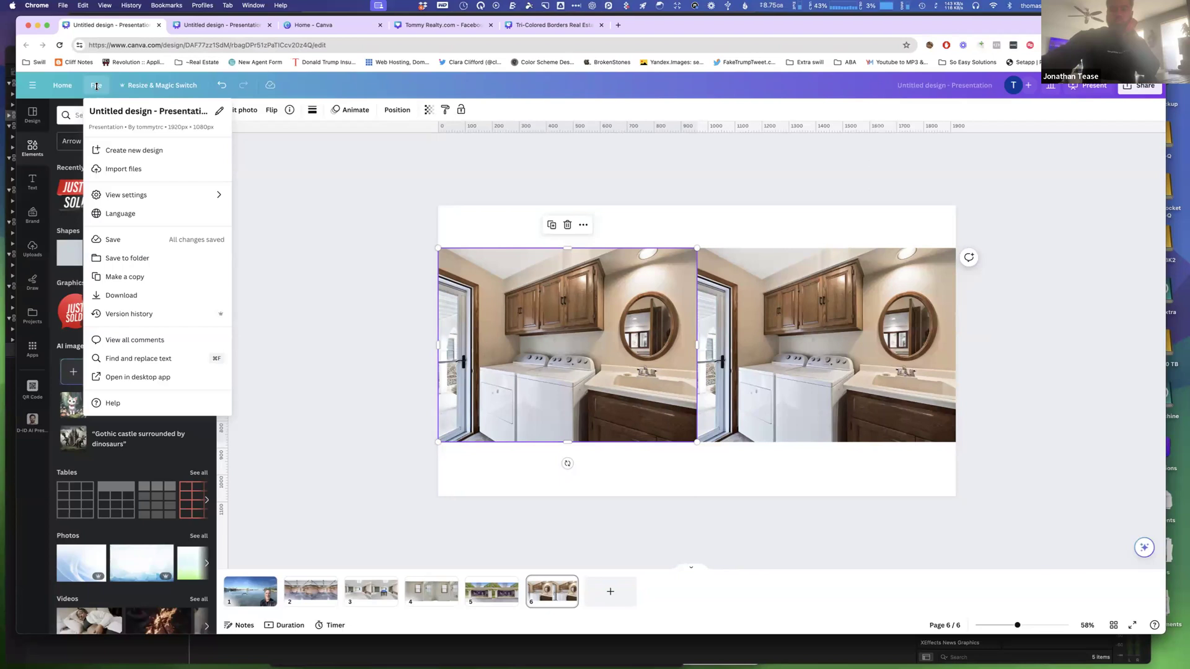
pyautogui.click(268, 148)
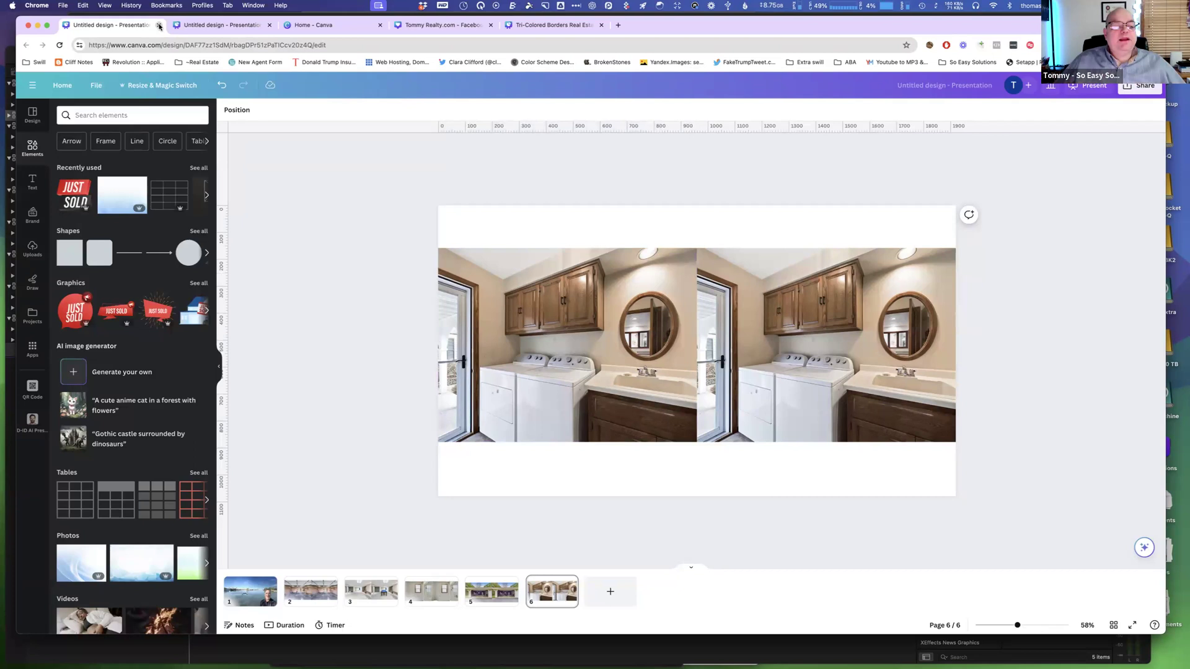
# Close the two untitled presentation tabs to return to the Canva home page.
pyautogui.click(191, 26)
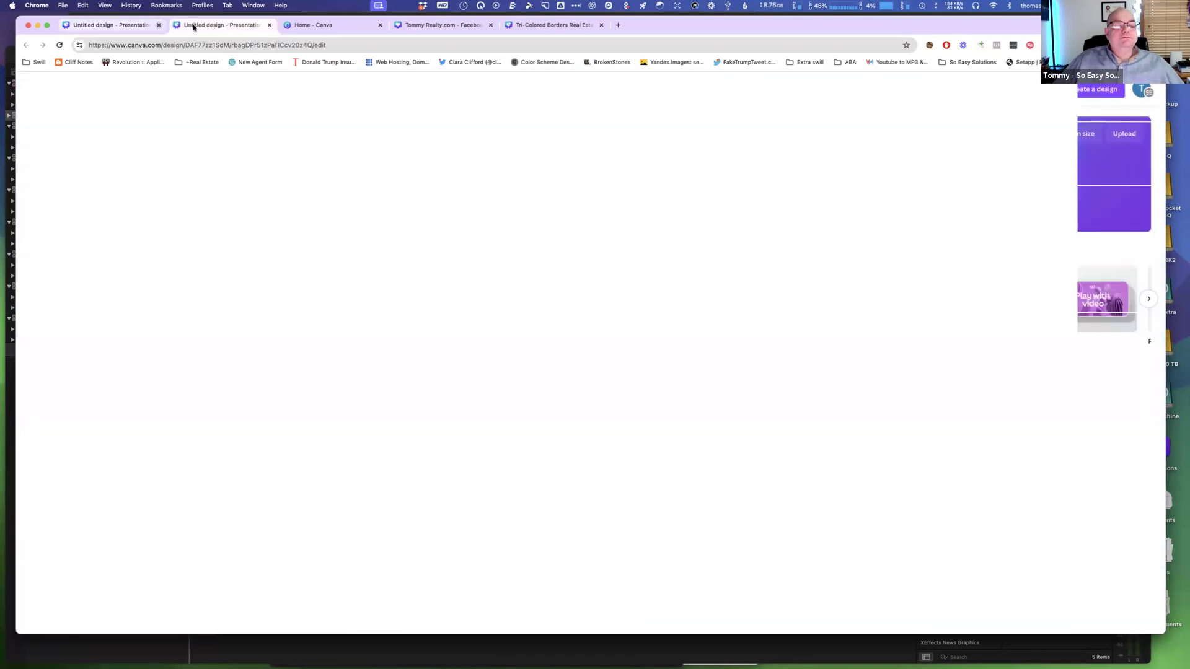
pyautogui.press('super+w')
pyautogui.press('super+w')
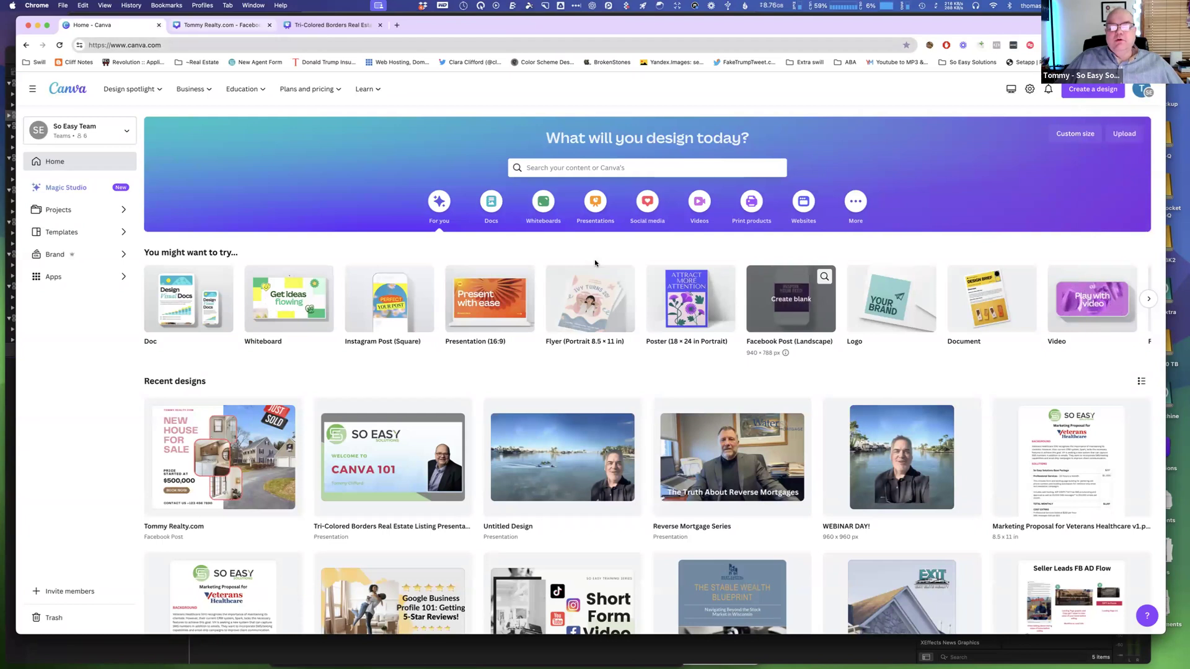
# Search templates for youtube banner and create a blank YouTube Banner design.
pyautogui.click(607, 167)
pyautogui.write('youutbe')
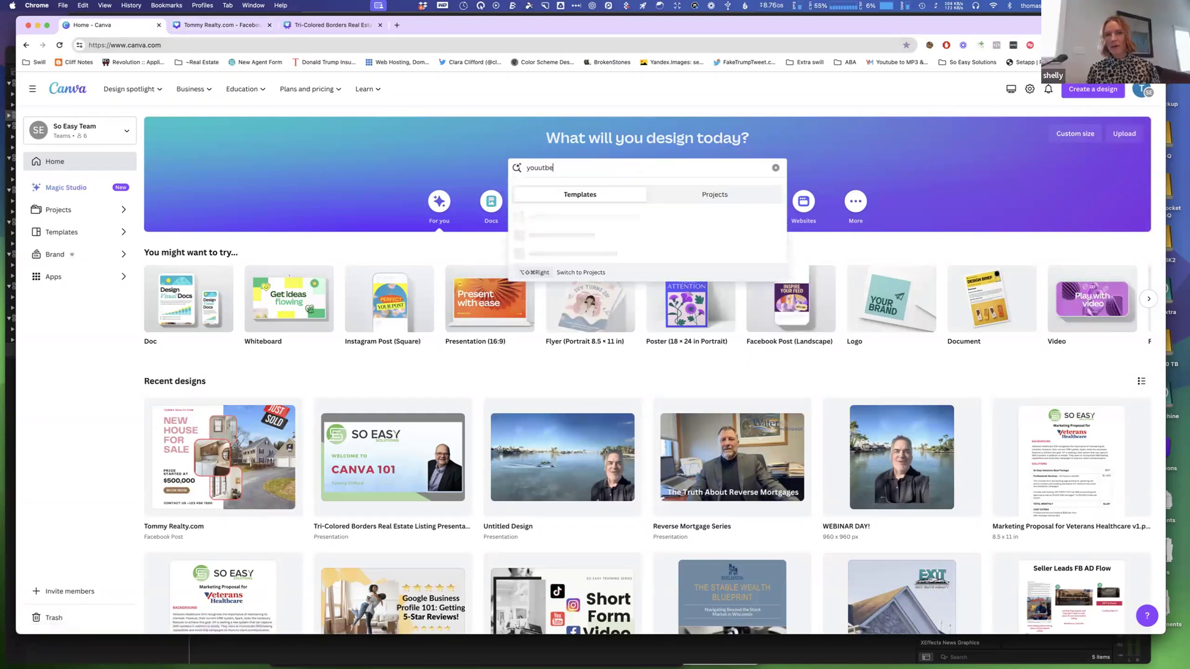
pyautogui.press('BackSpace')
pyautogui.press('BackSpace')
pyautogui.press('BackSpace')
pyautogui.press('BackSpace')
pyautogui.press('BackSpace')
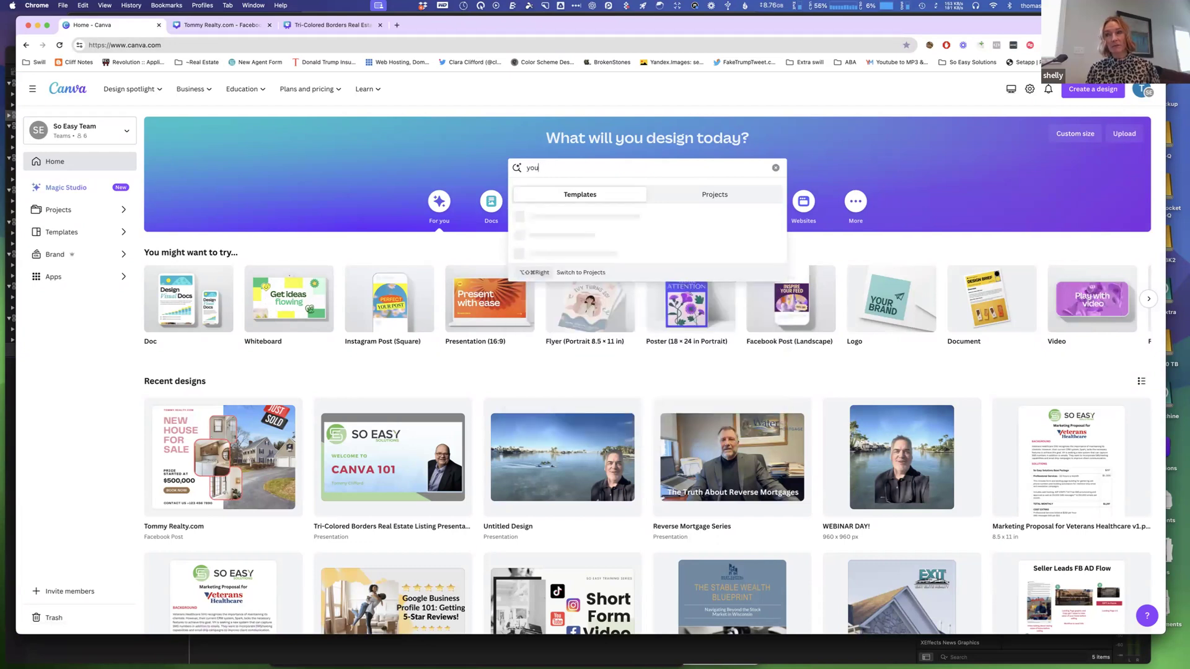
pyautogui.write('utu')
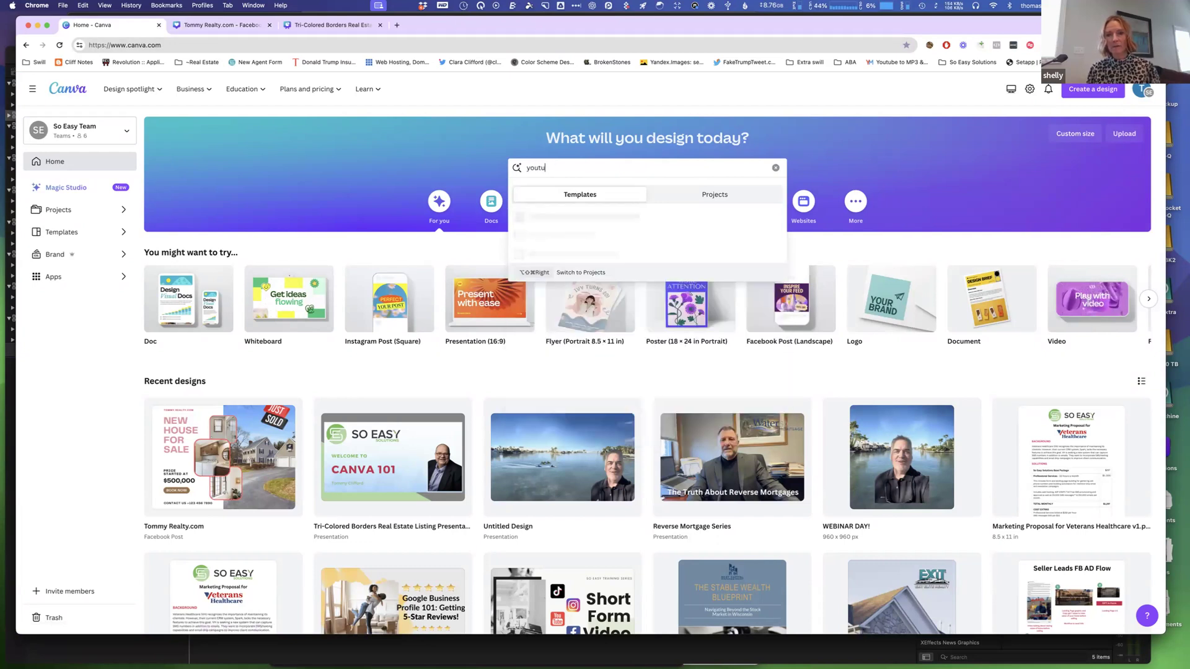
pyautogui.write('be')
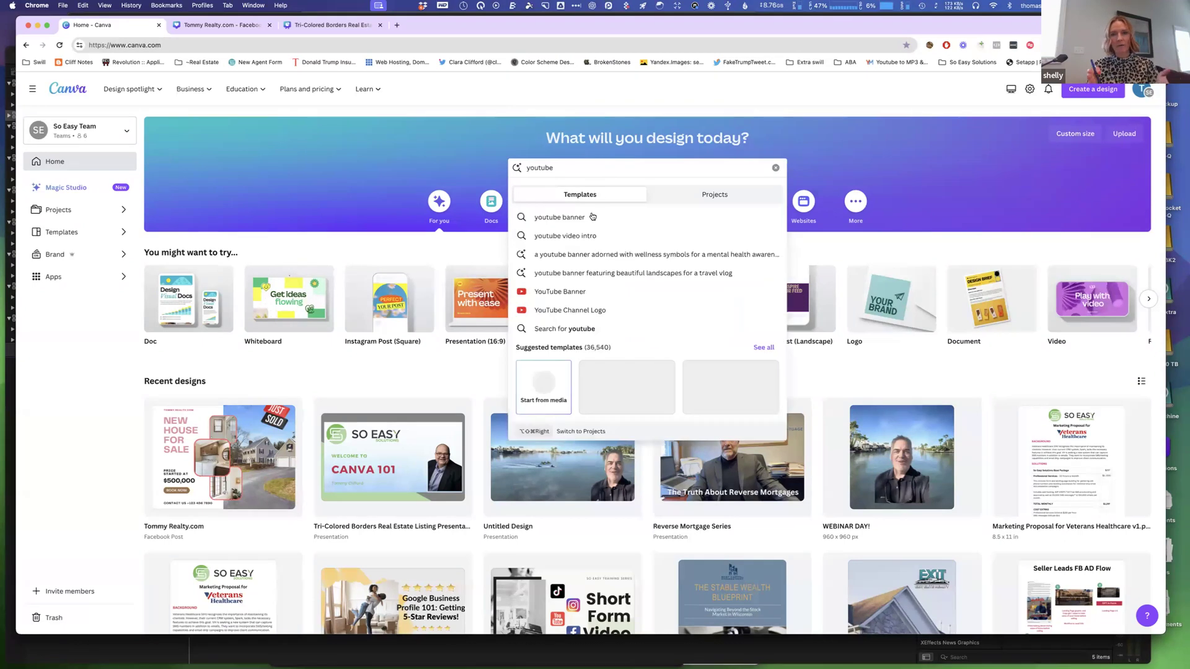
pyautogui.click(572, 218)
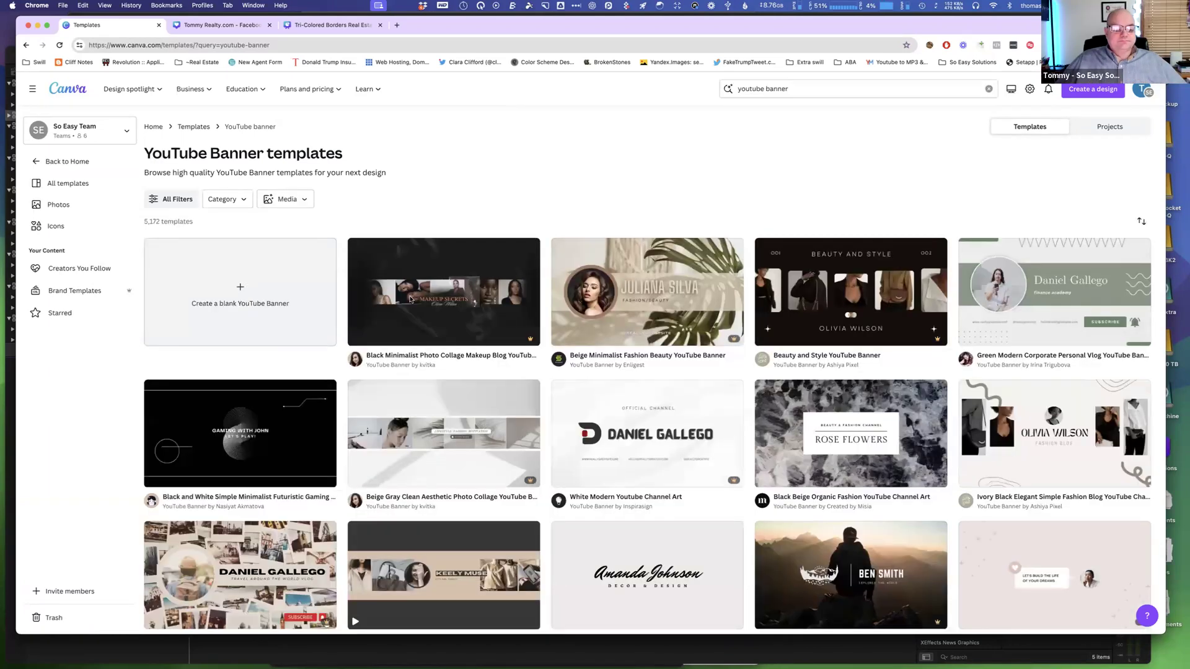
pyautogui.click(238, 290)
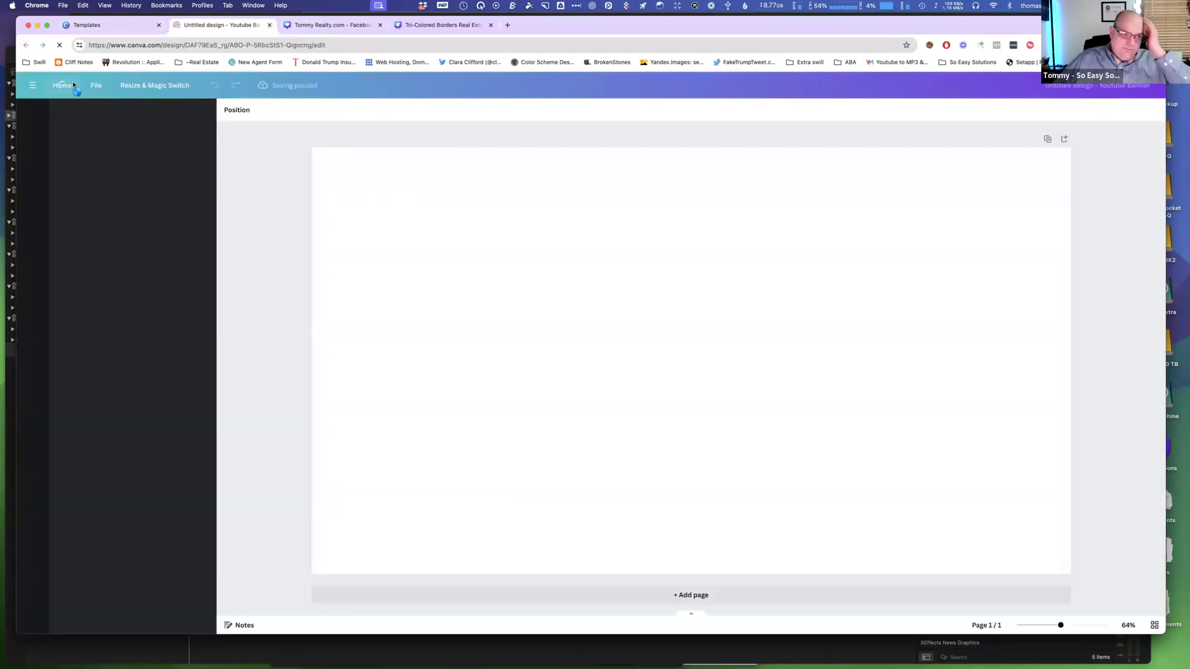
# Return to the home page, search templates for youtube video intro, and customize the Black and White Minimalist Welcome to My Channel Youtube Intro template.
pyautogui.click(73, 85)
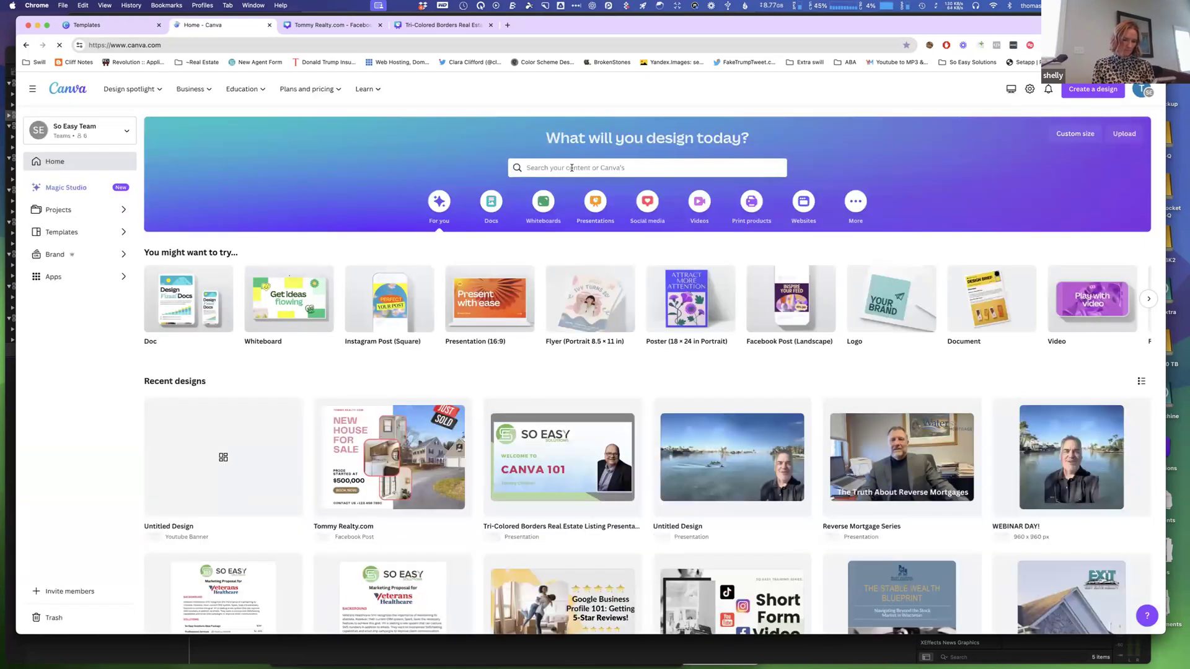
pyautogui.click(571, 168)
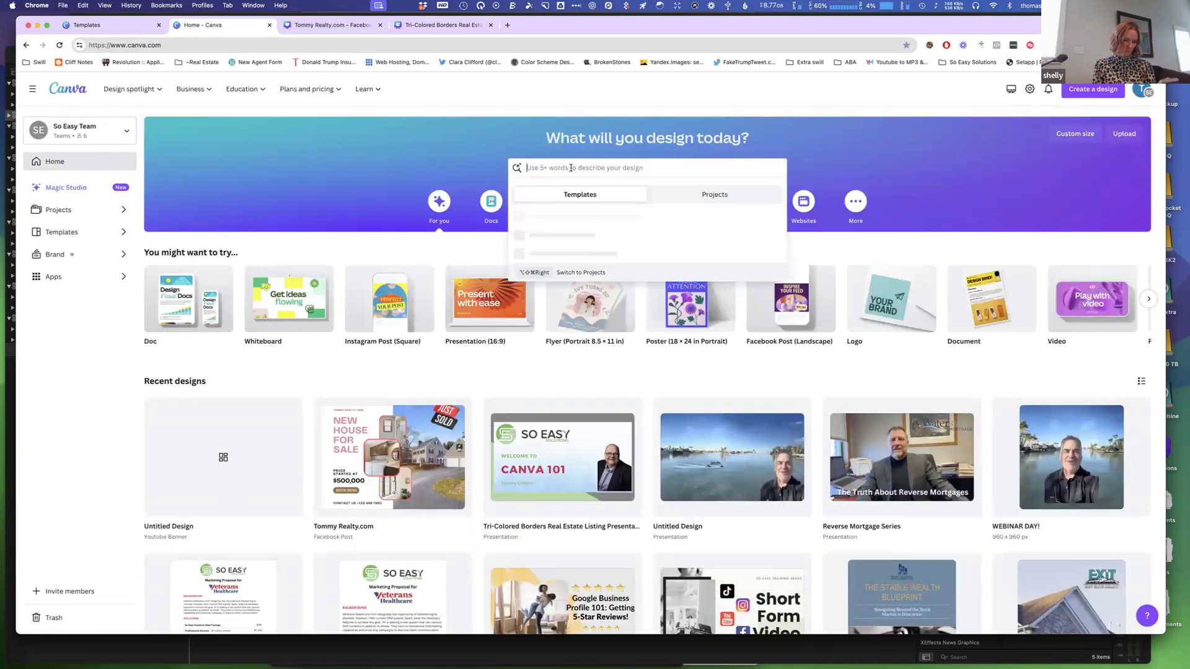
pyautogui.write('yo')
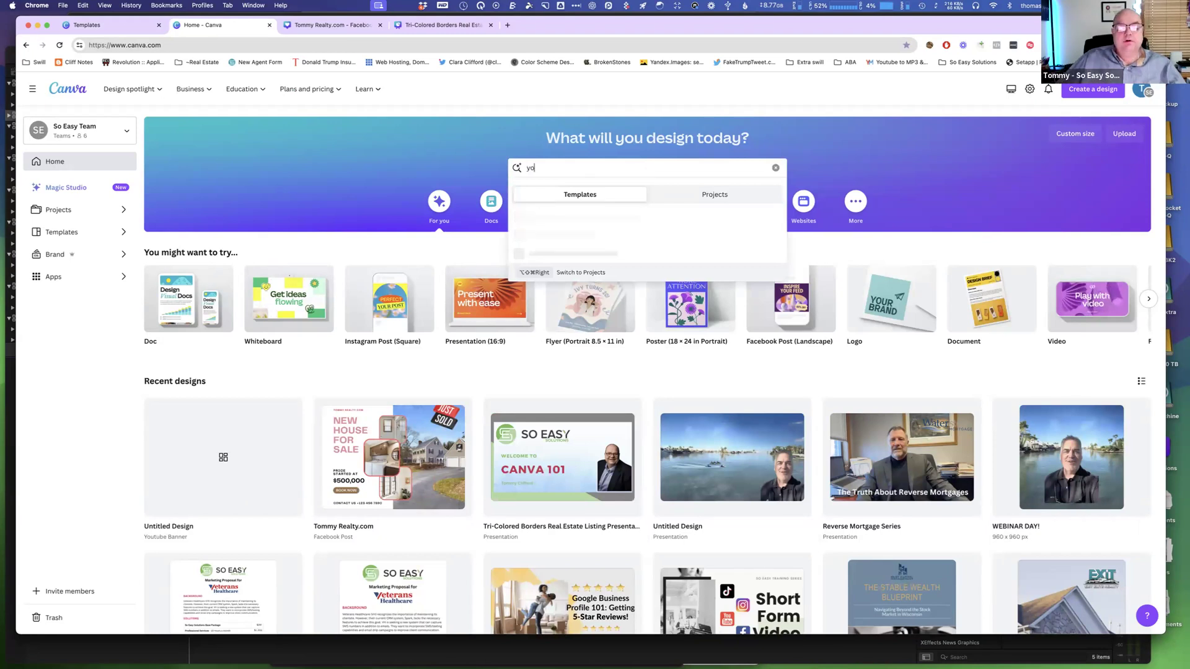
pyautogui.write('utube')
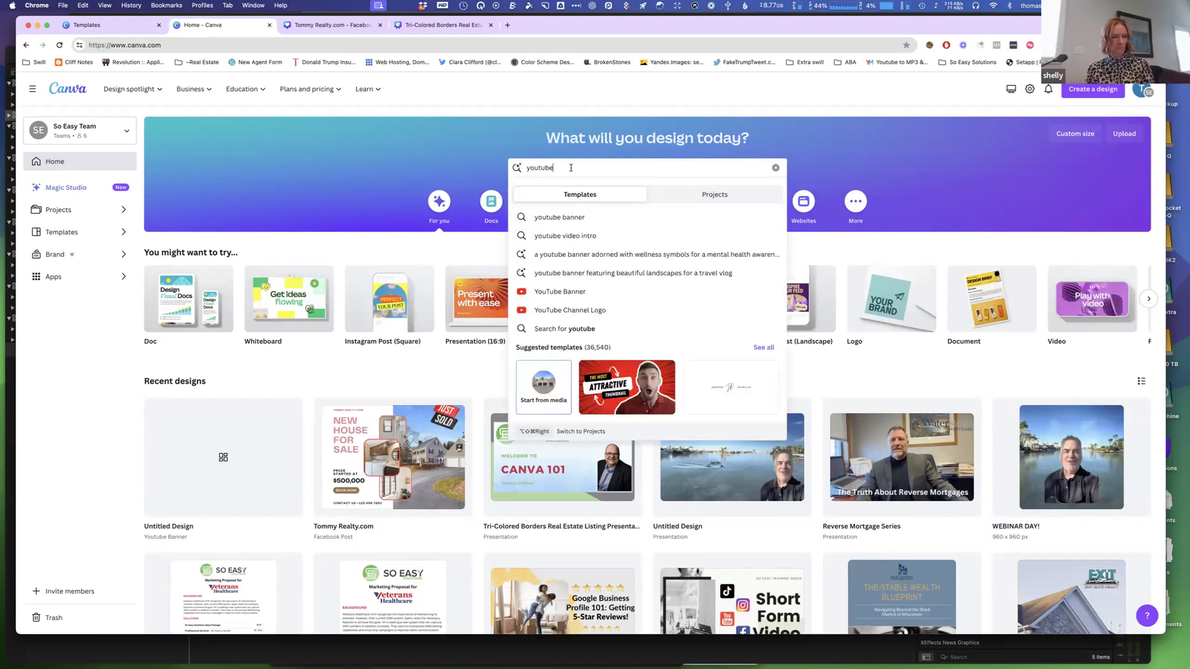
pyautogui.click(574, 236)
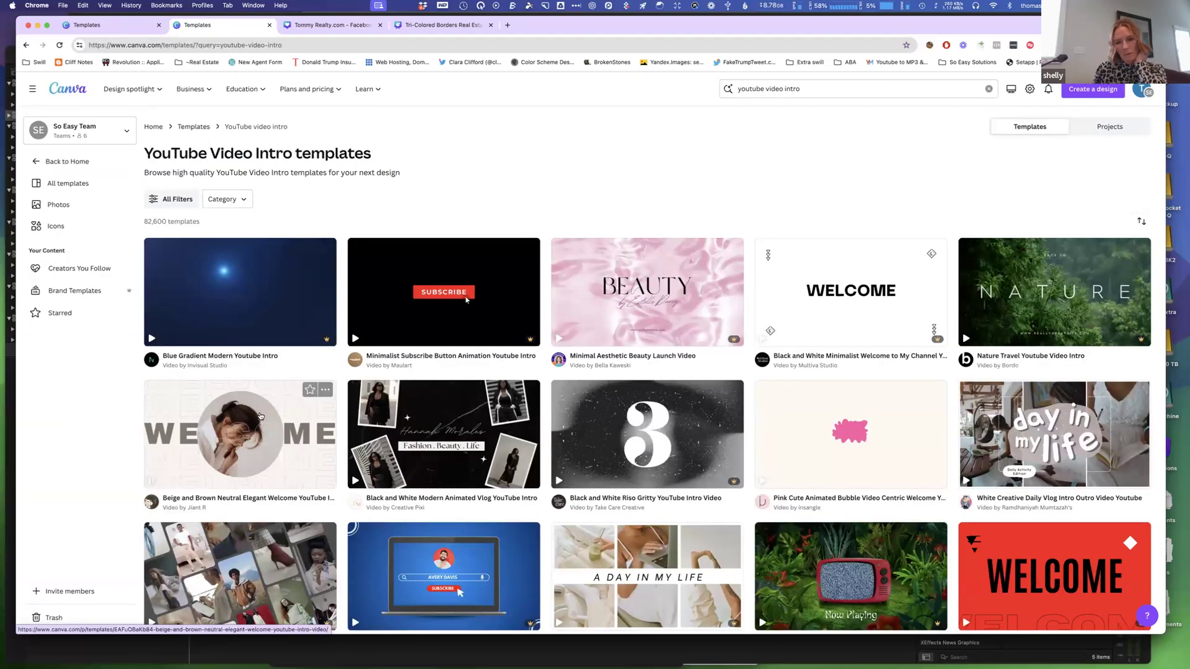
pyautogui.click(828, 299)
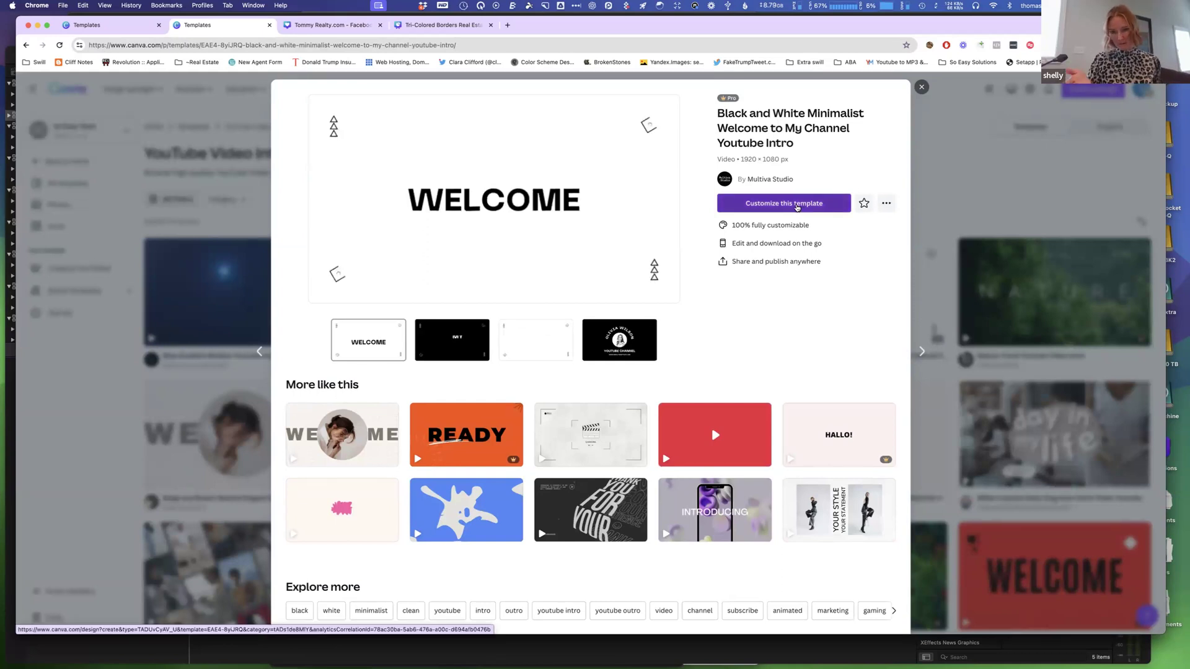
pyautogui.click(793, 207)
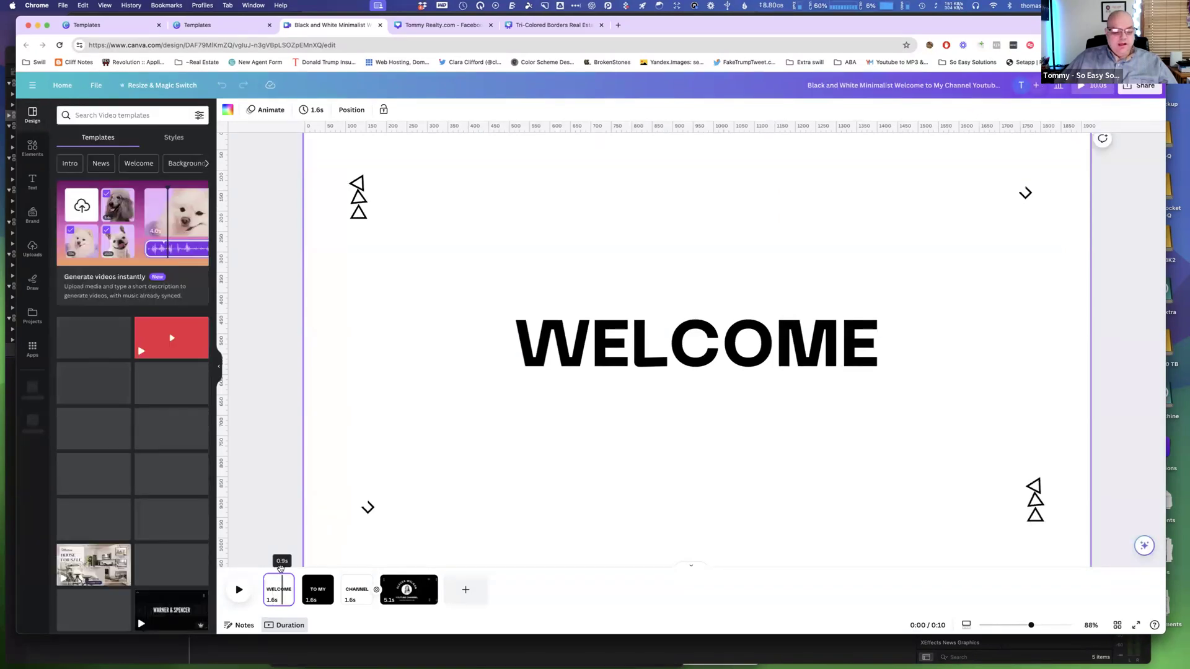
# Select the last page in the video timeline and trim its duration to about 2.5 s.
pyautogui.rightClick(282, 585)
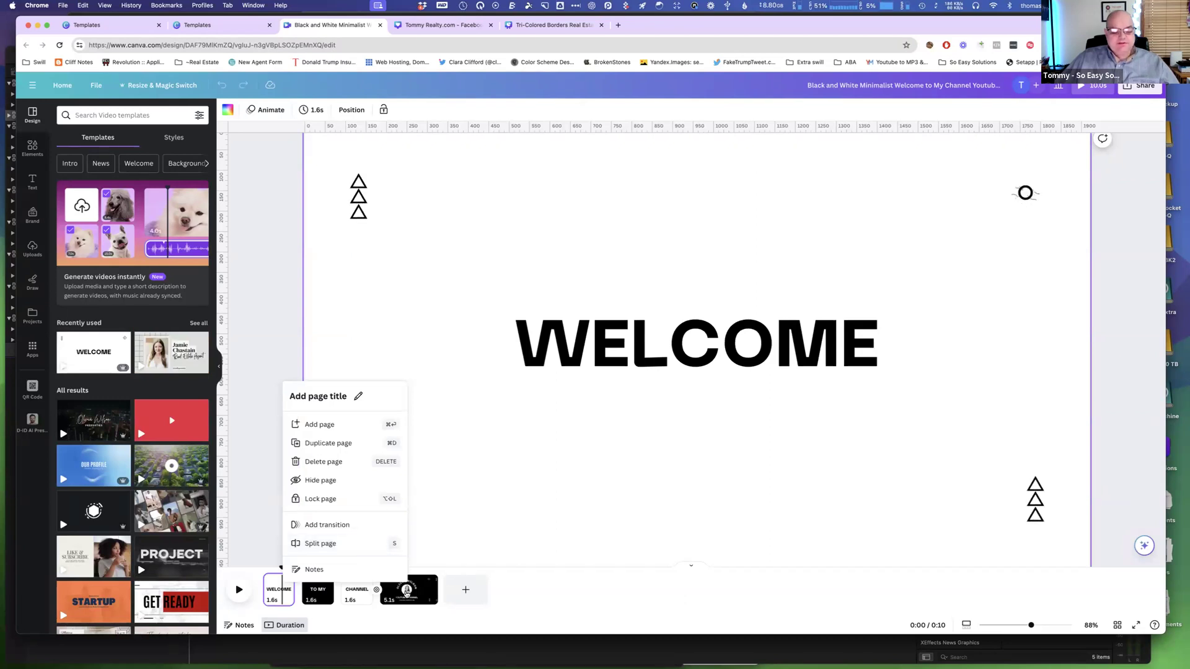
pyautogui.click(404, 590)
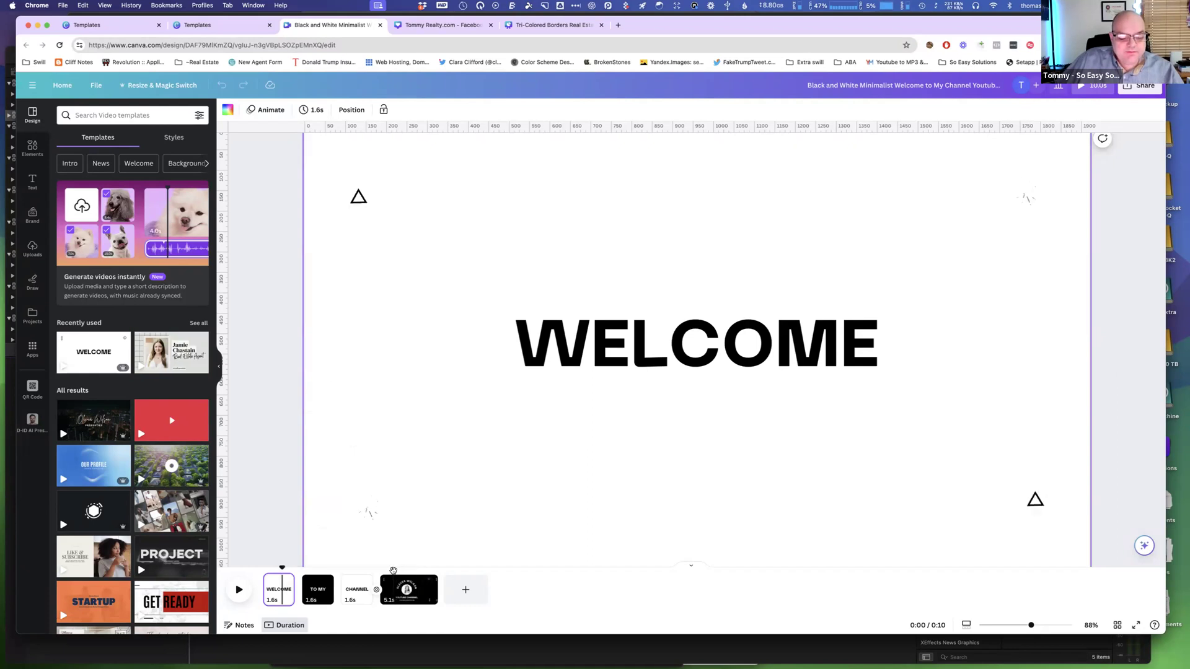
pyautogui.click(393, 571)
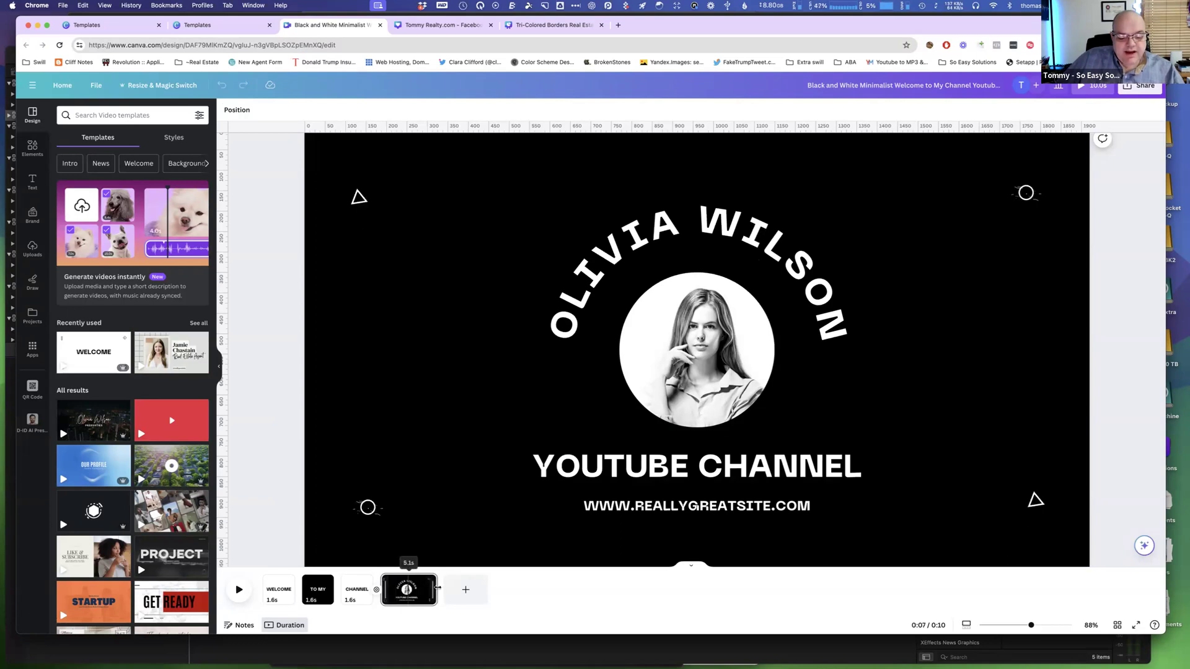
pyautogui.click(431, 587)
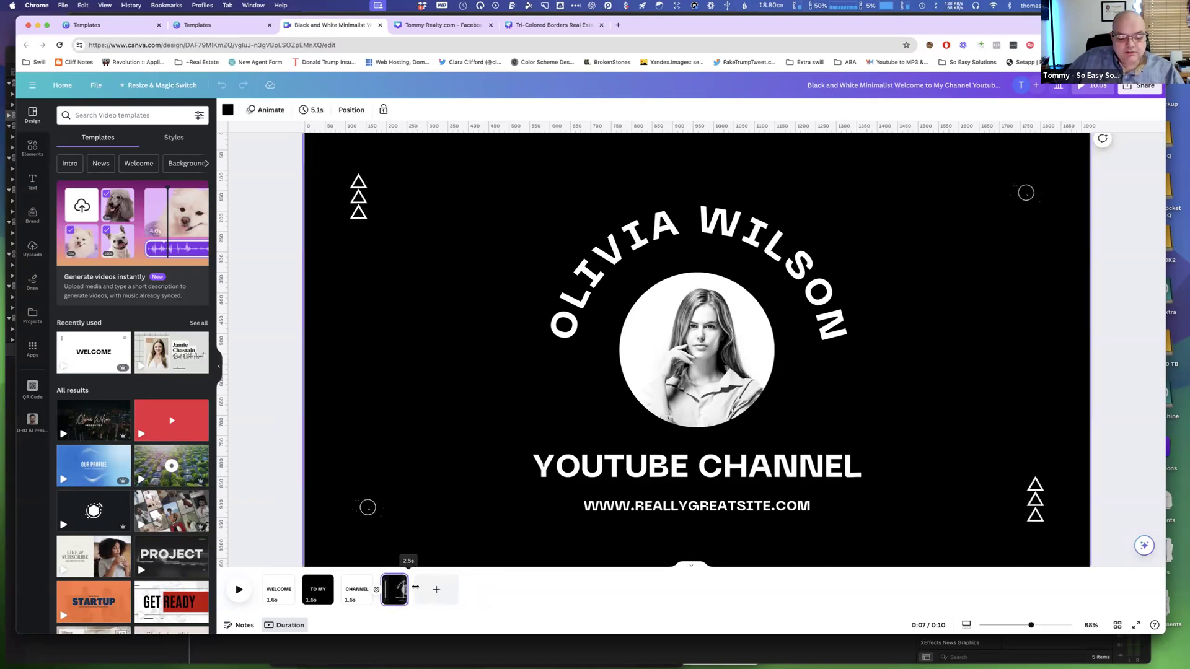
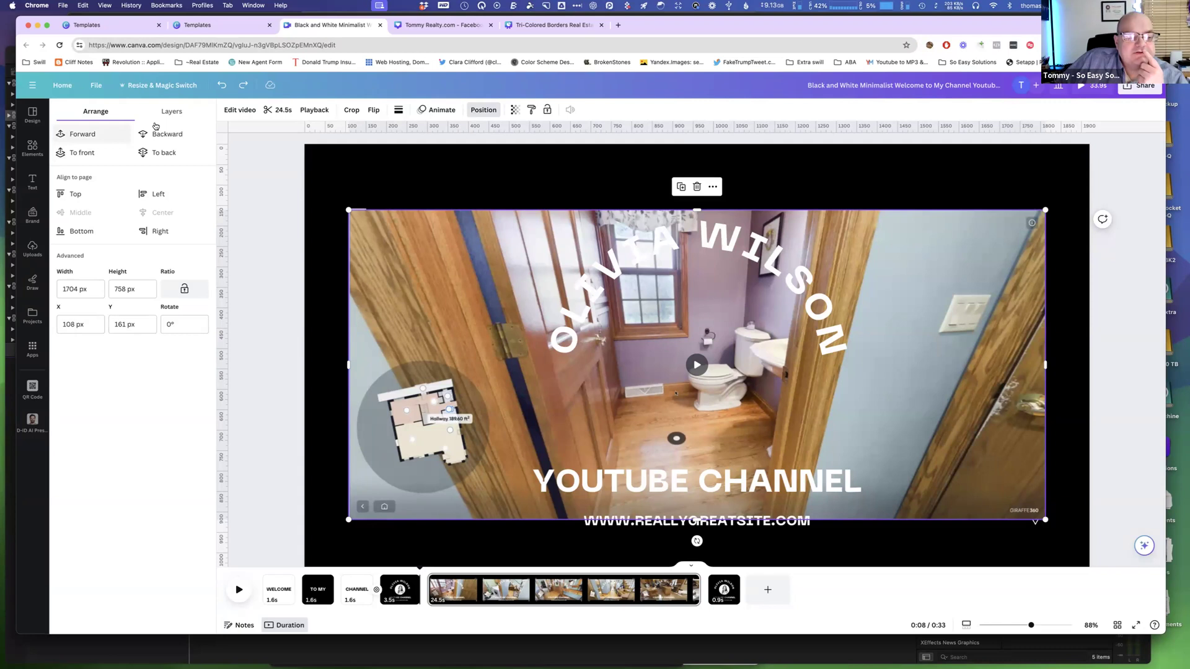
# Move the house walkthrough video layer down in the layer stack, behind the decorative triangle elements.
pyautogui.click(177, 115)
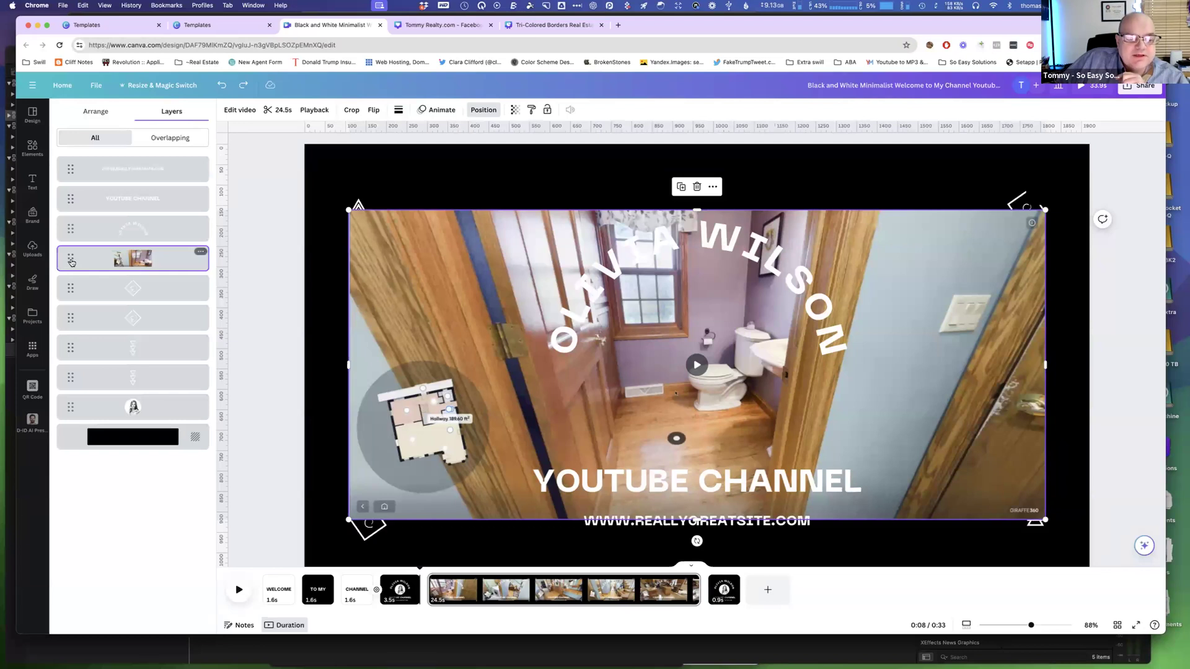
pyautogui.moveTo(71, 258); pyautogui.dragTo(70, 376)
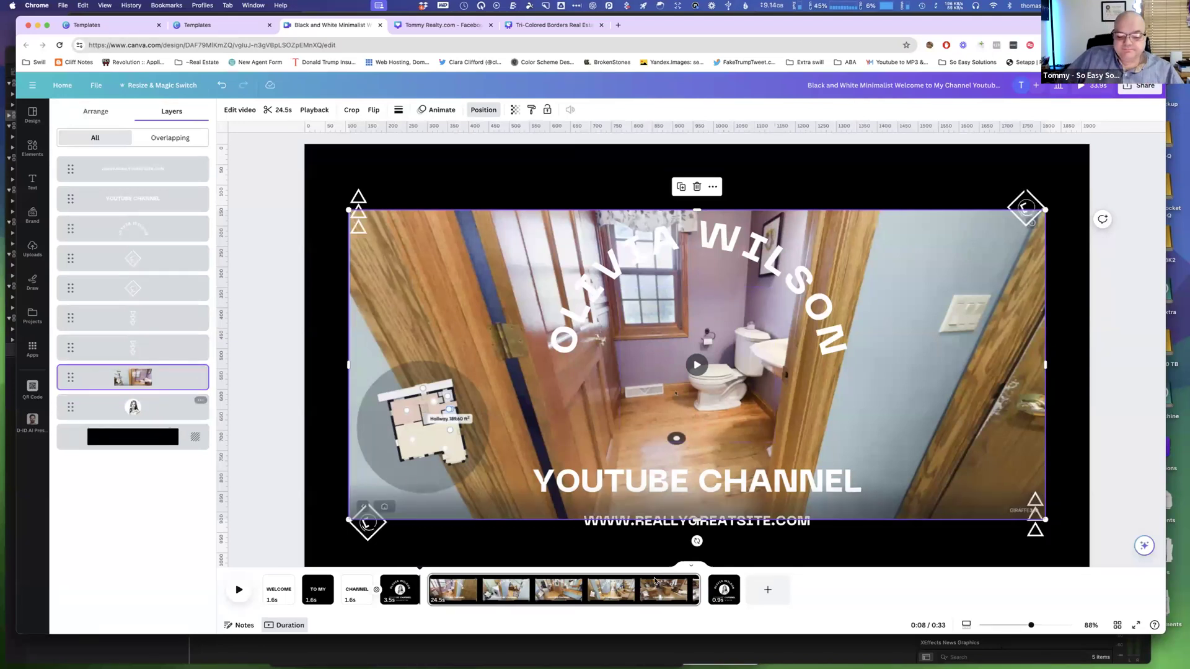
pyautogui.click(692, 584)
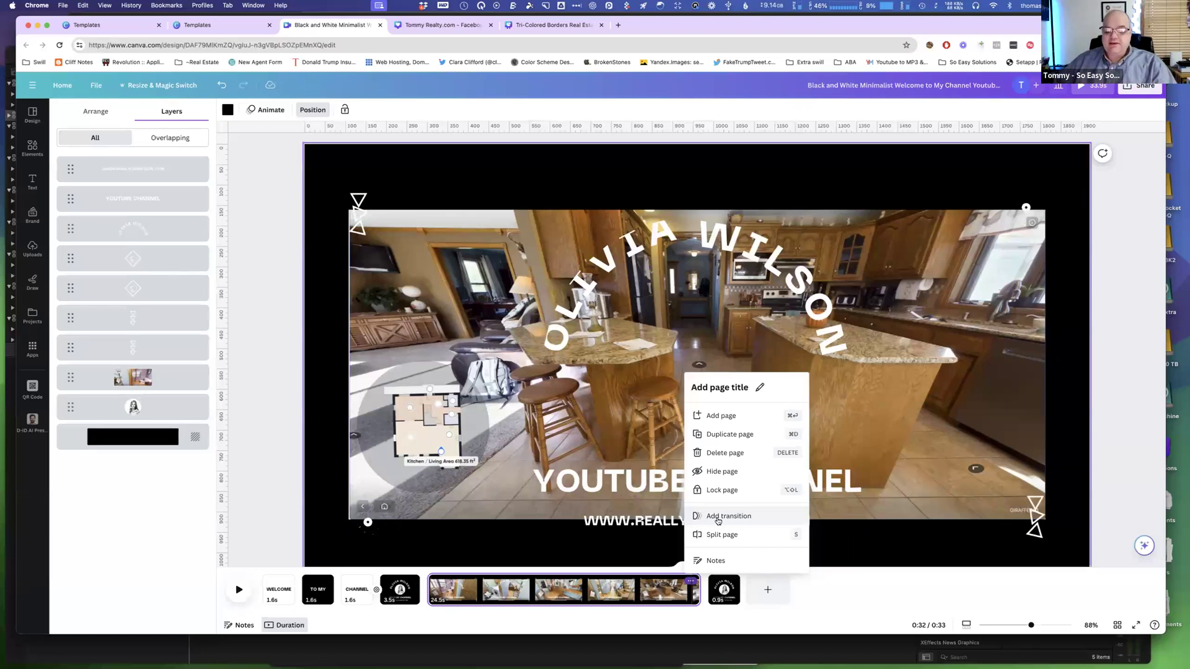
pyautogui.click(824, 589)
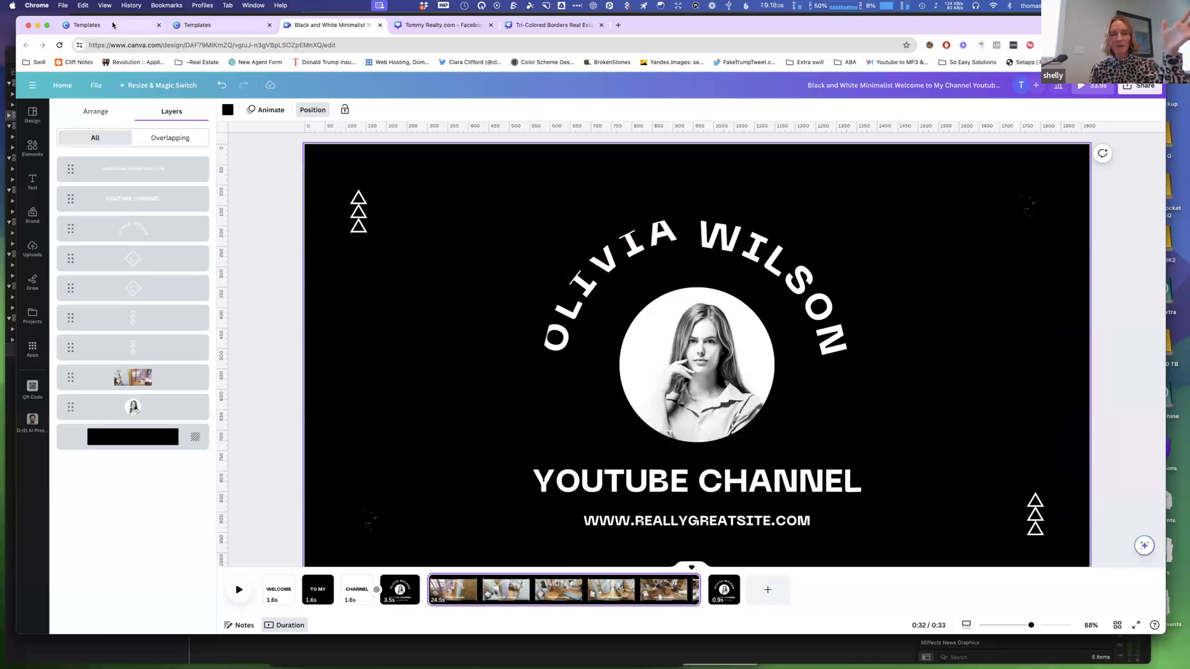
# Return to the Canva home page, open the Untitled Design presentation from recent designs, and select its third page.
pyautogui.click(141, 28)
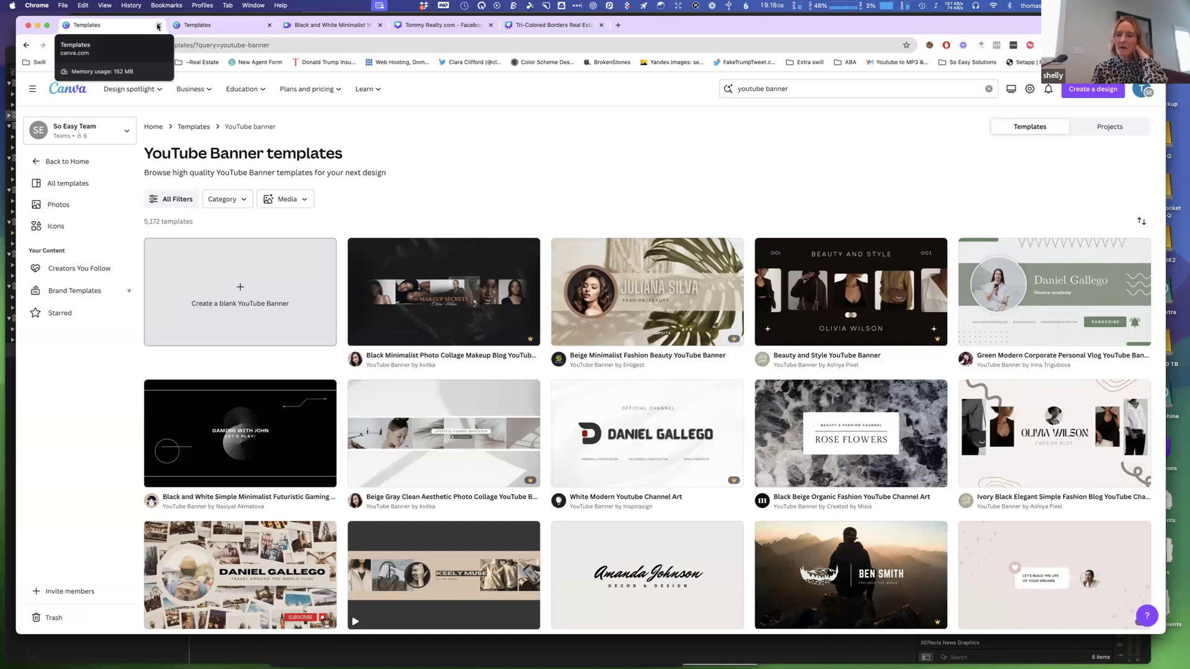
pyautogui.click(73, 162)
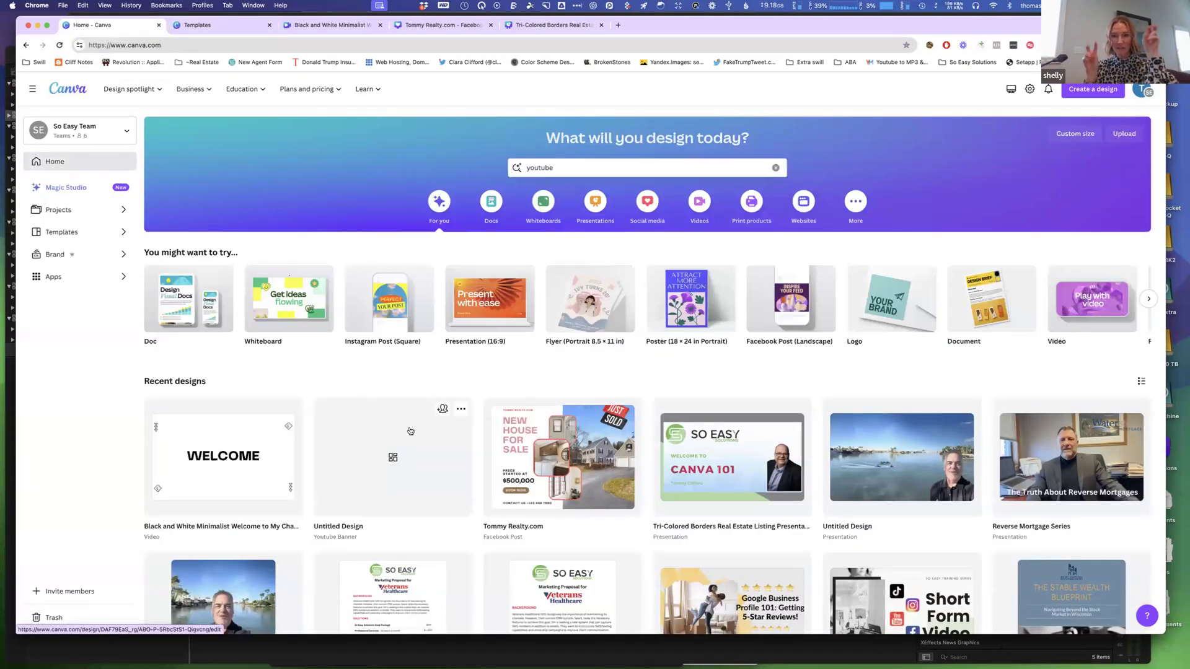
pyautogui.click(868, 468)
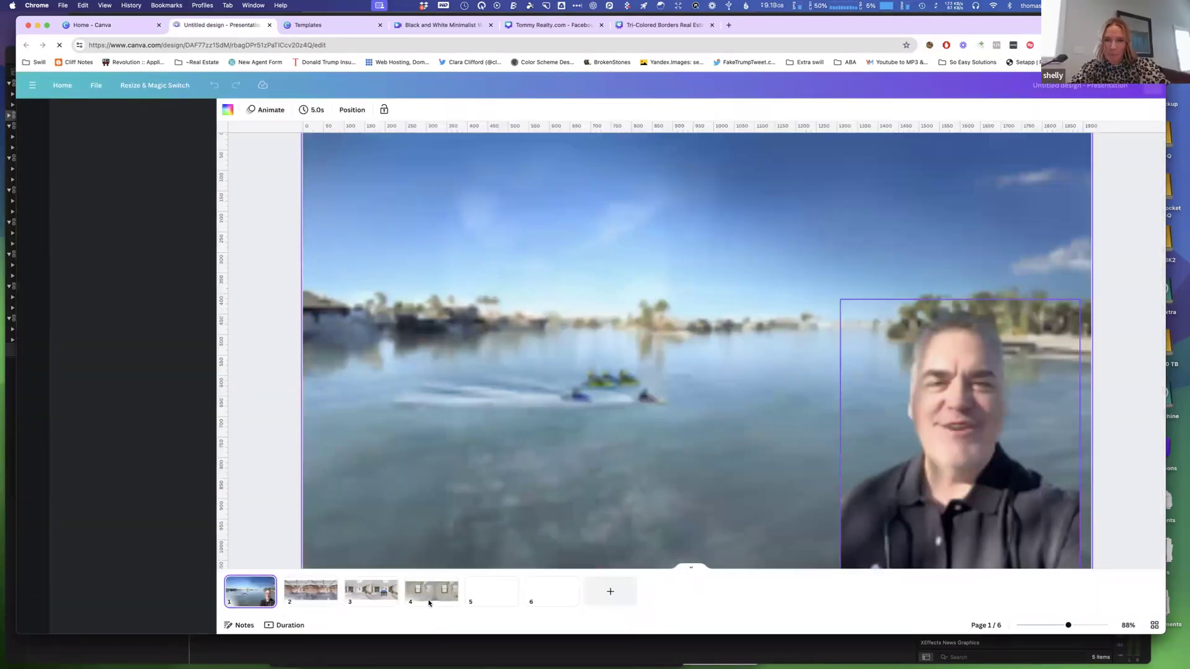
pyautogui.click(387, 597)
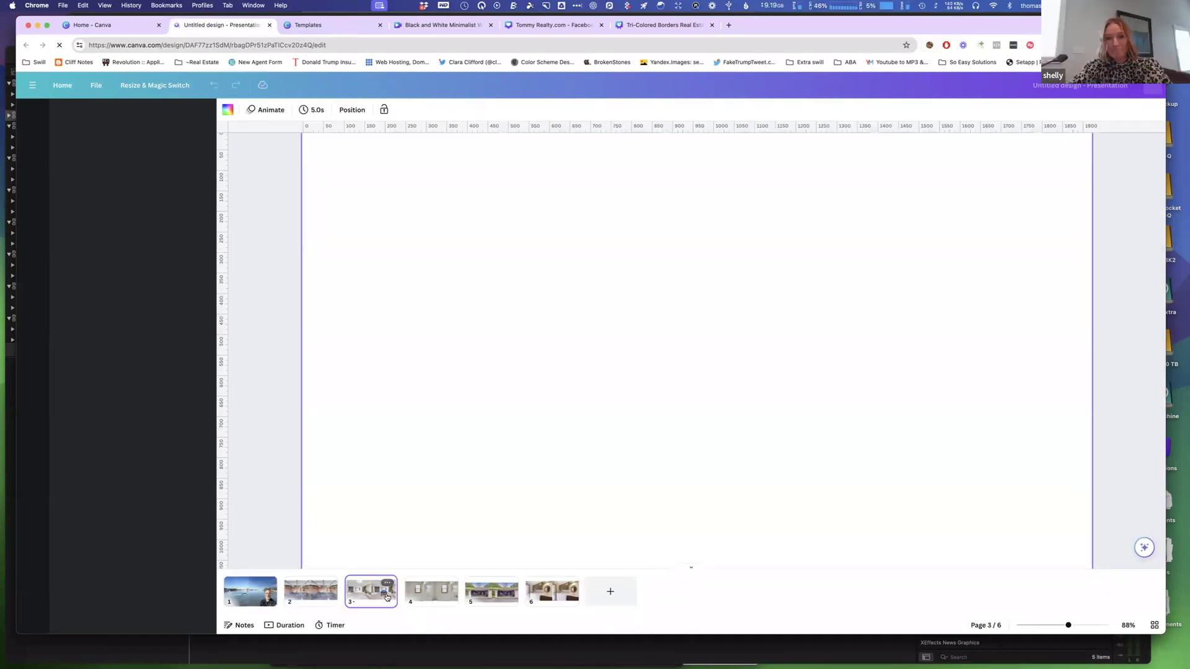